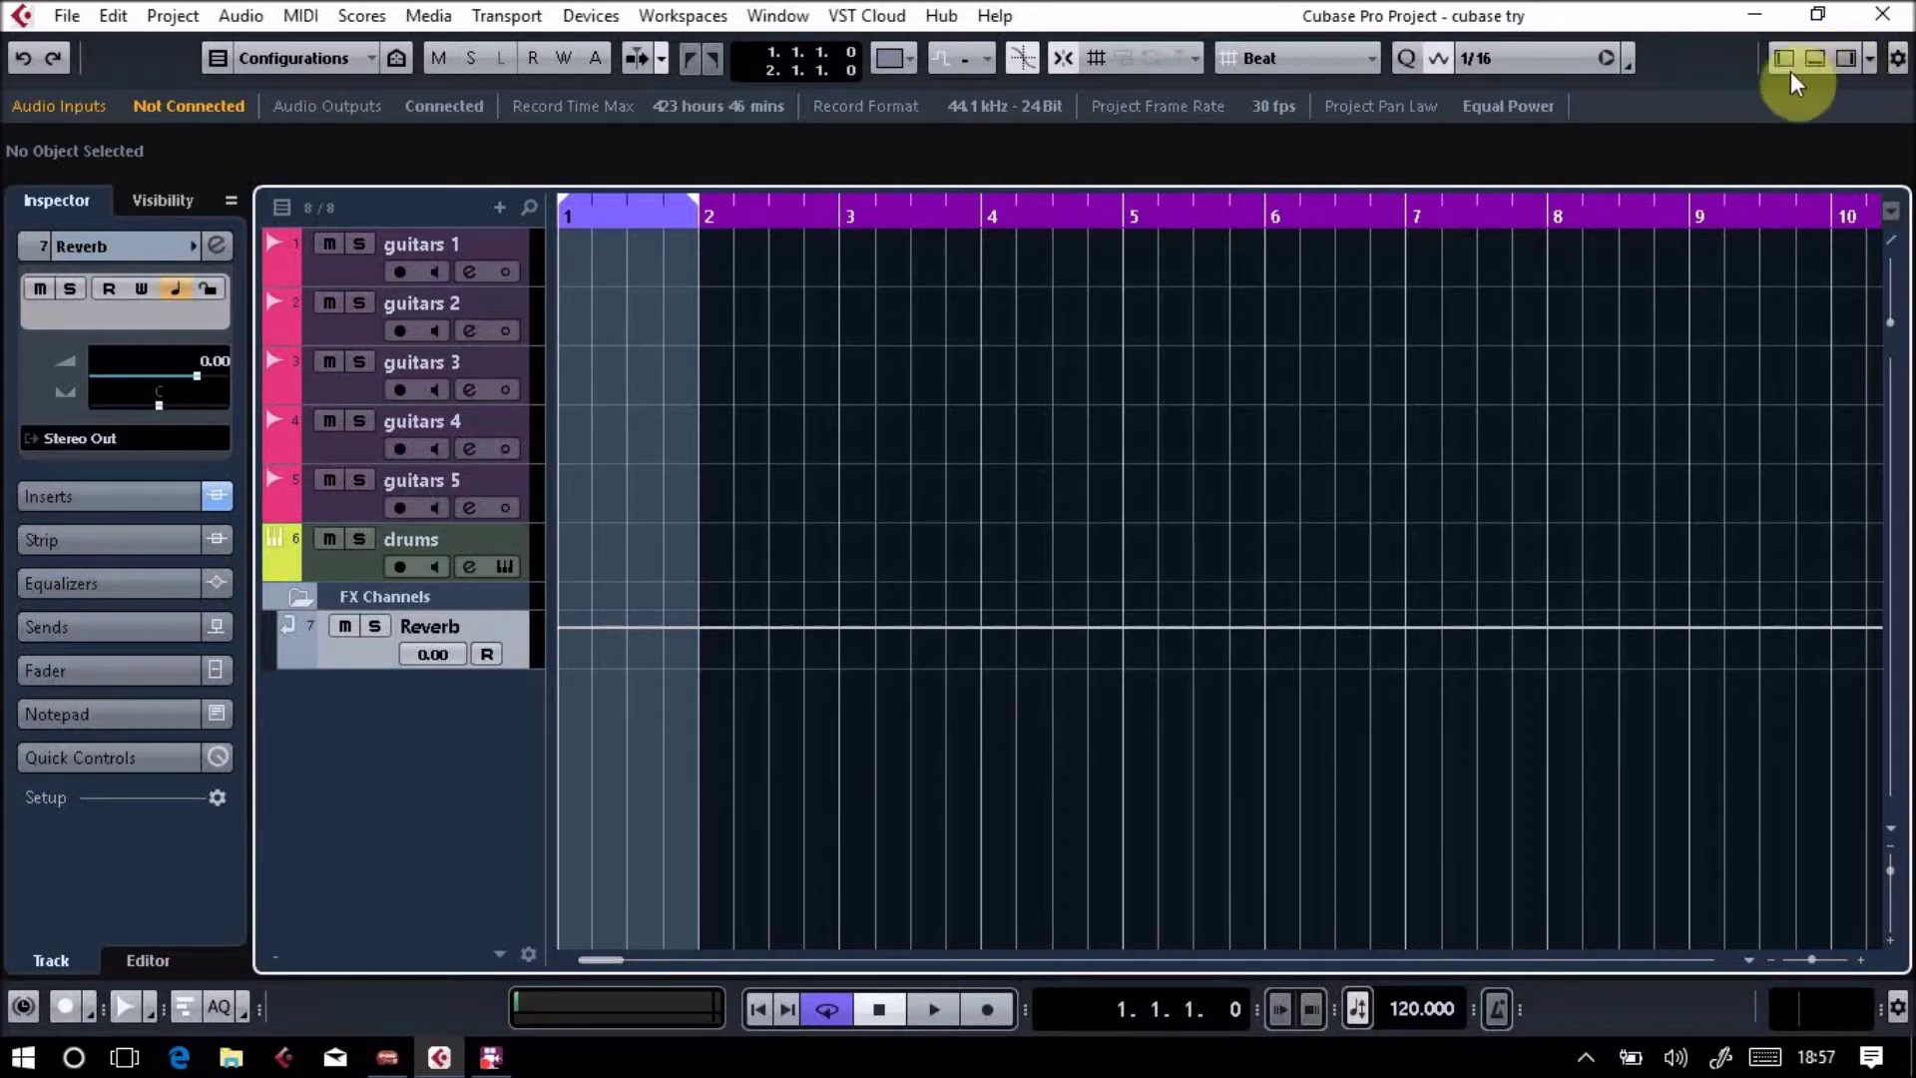
Dismiss the add-track menu, then hide and show the track inspector twice.
right_click(435, 762)
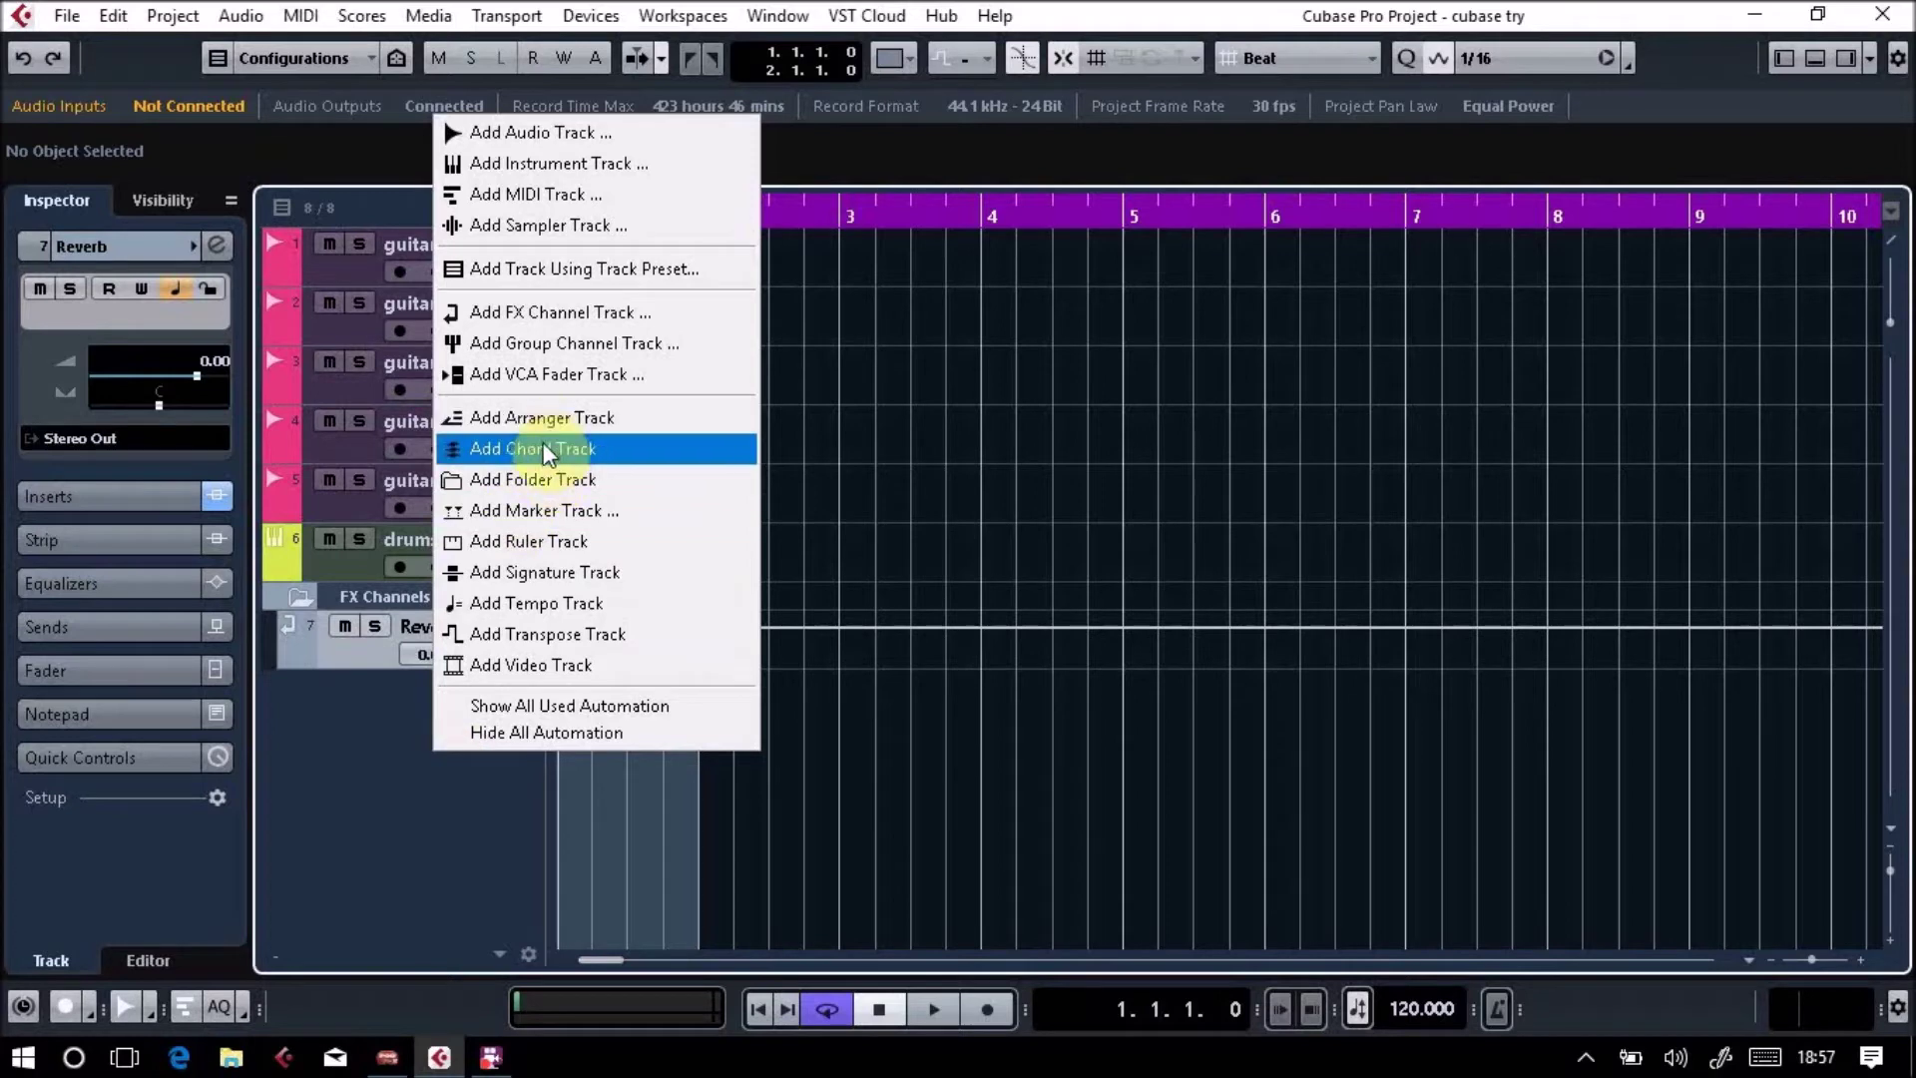
left_click(318, 783)
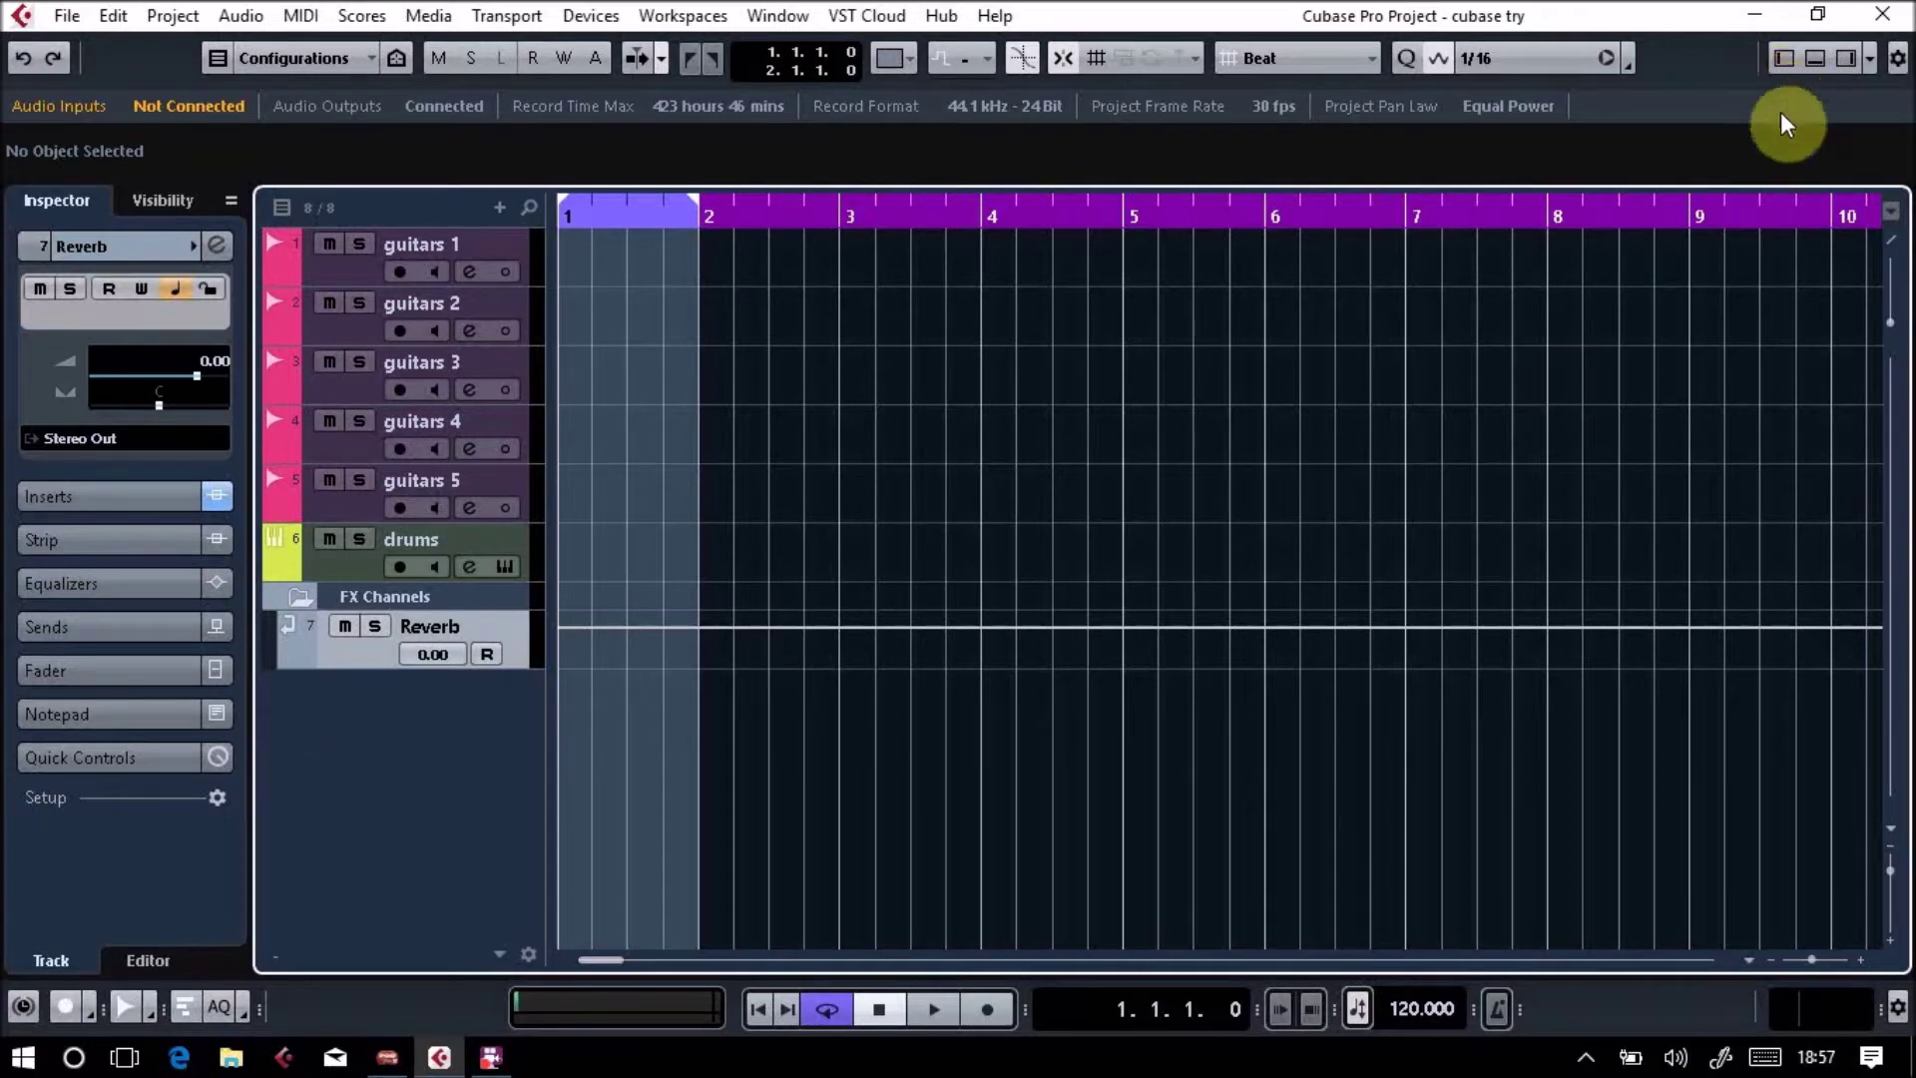
left_click(1783, 58)
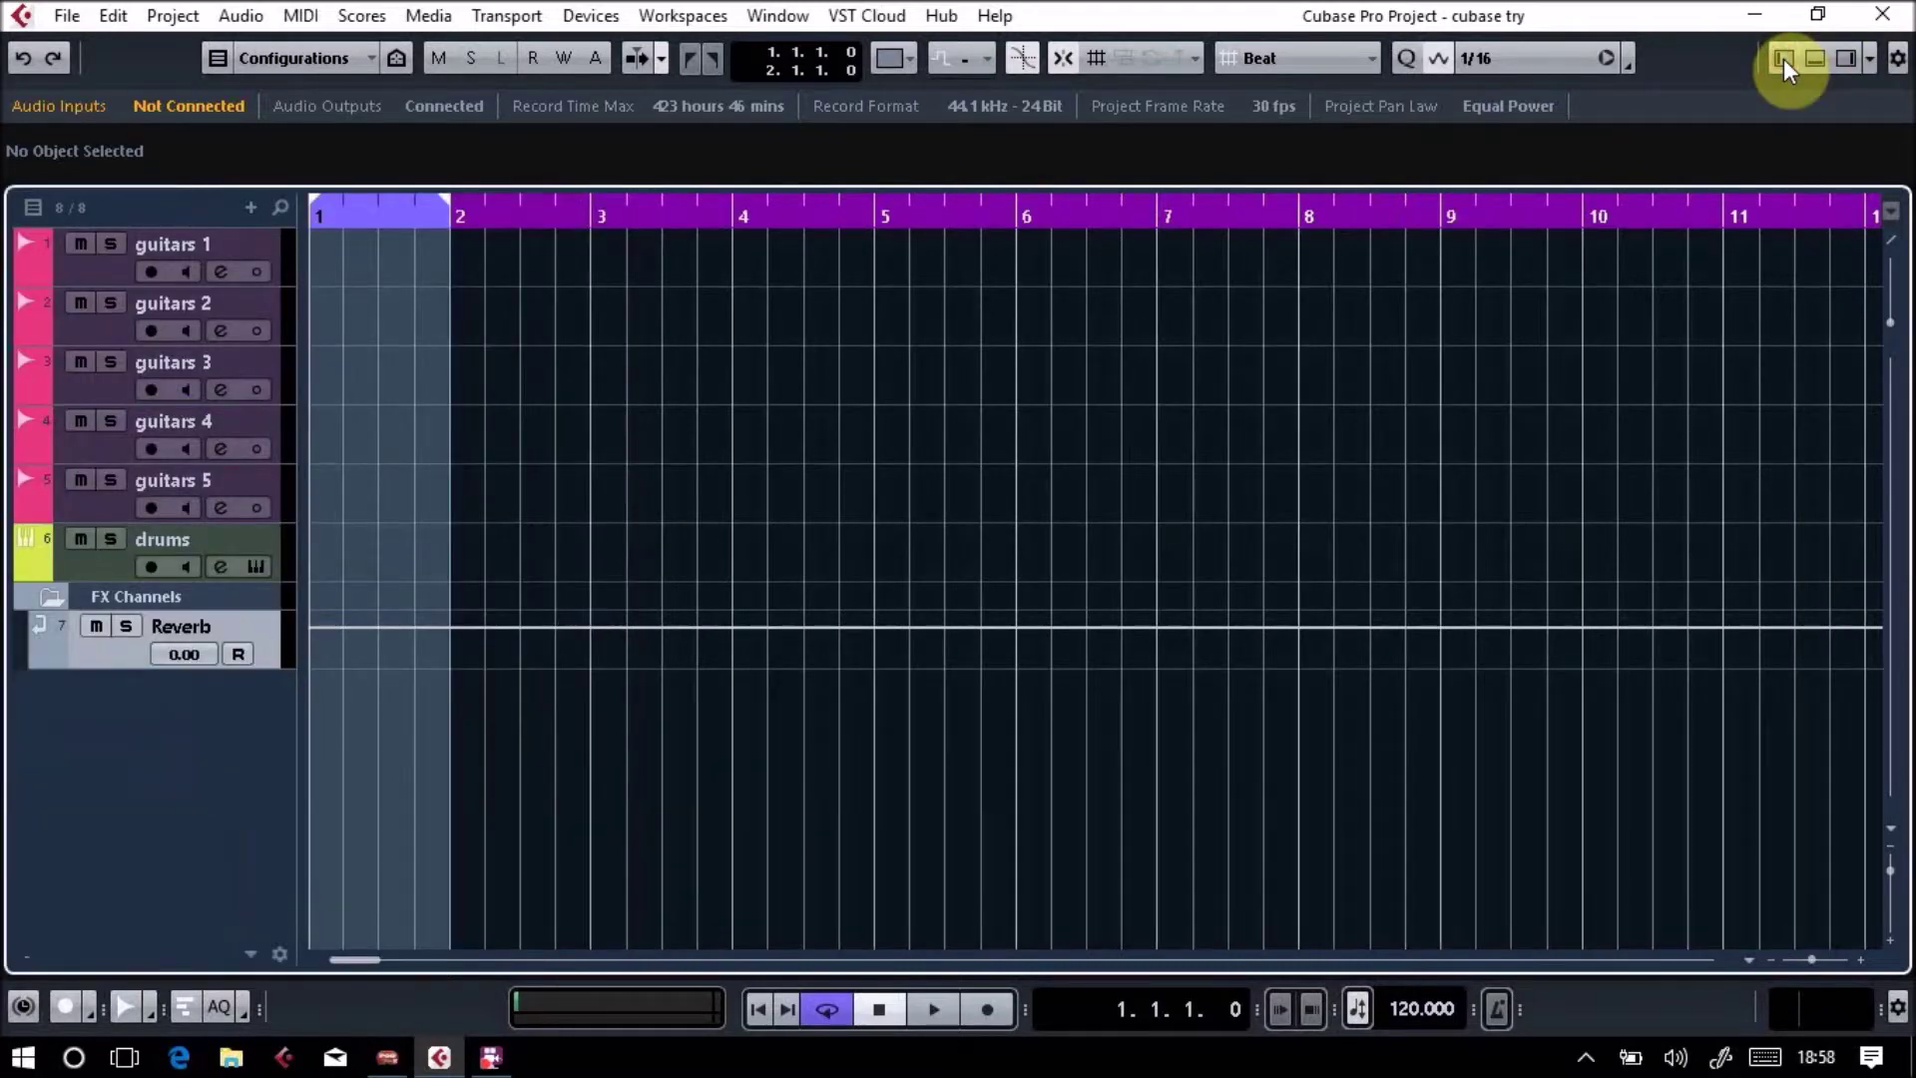
left_click(1783, 59)
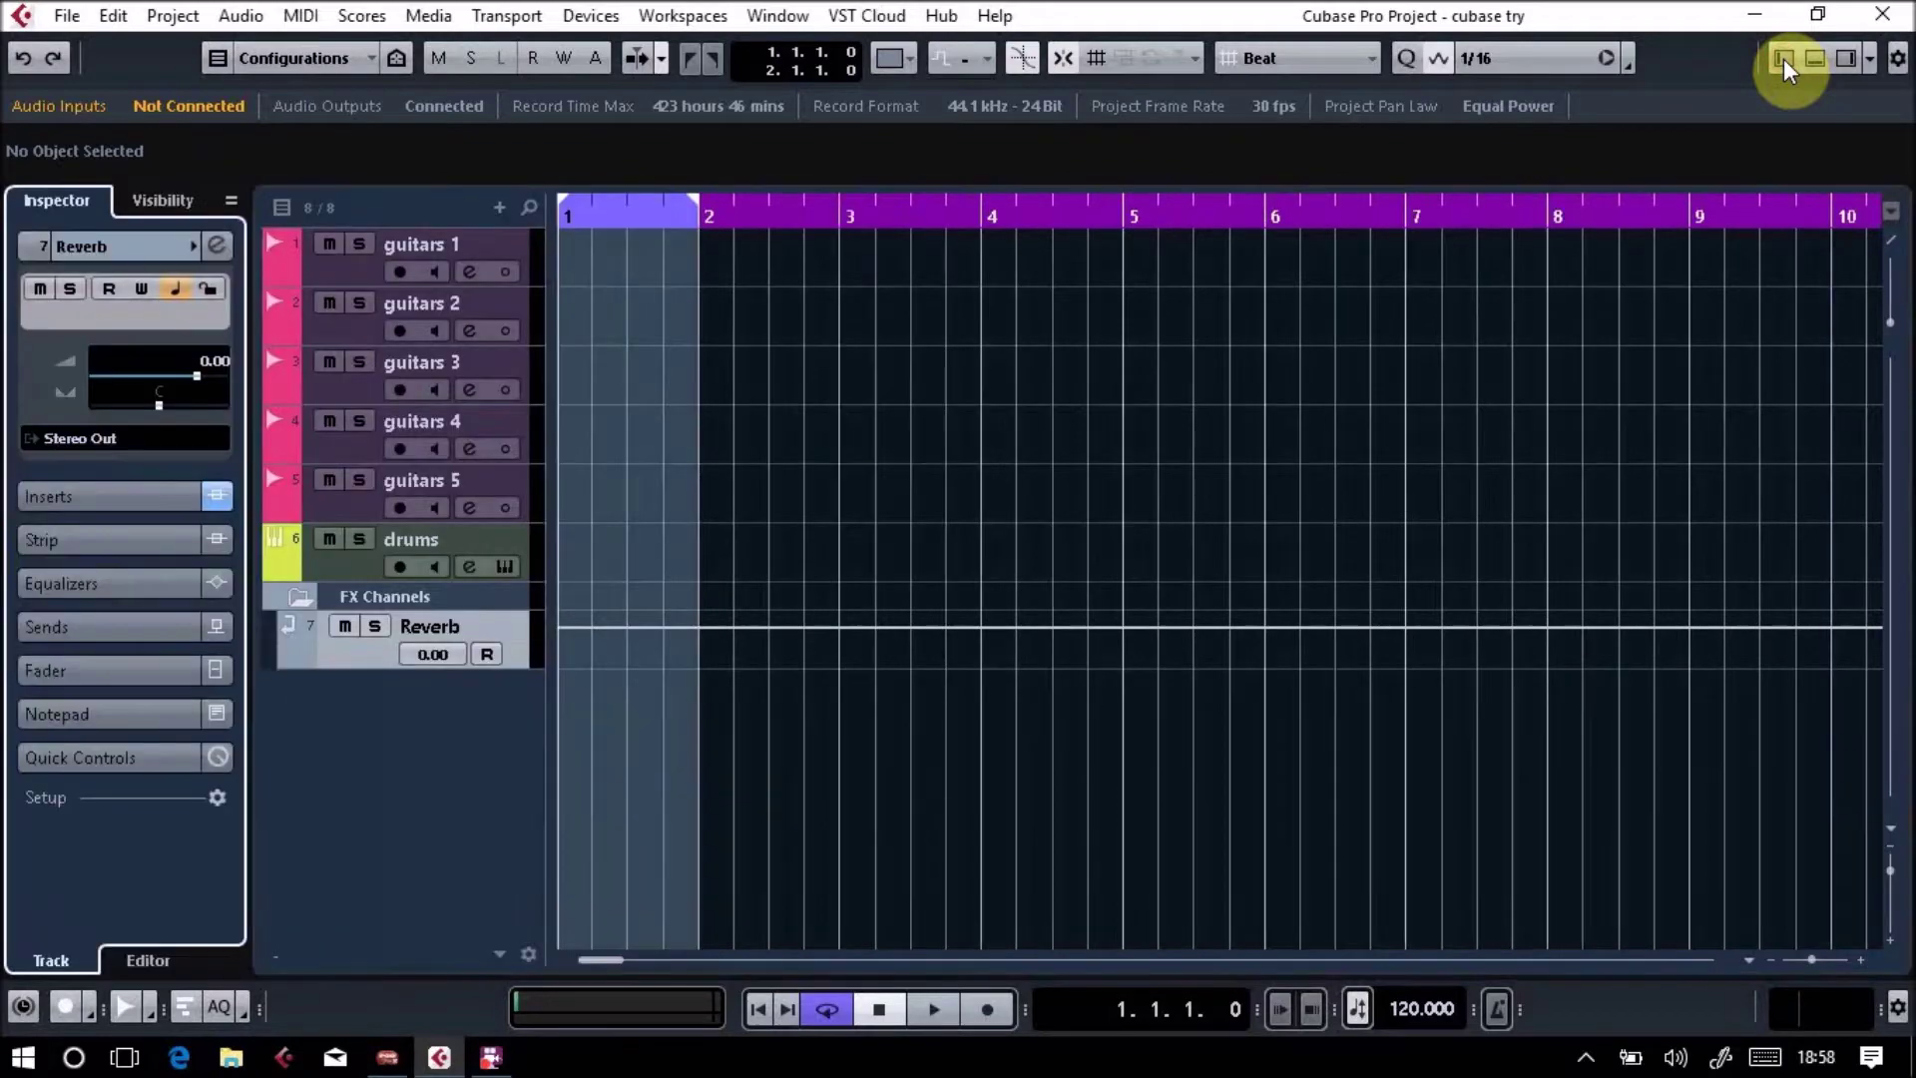
left_click(1782, 58)
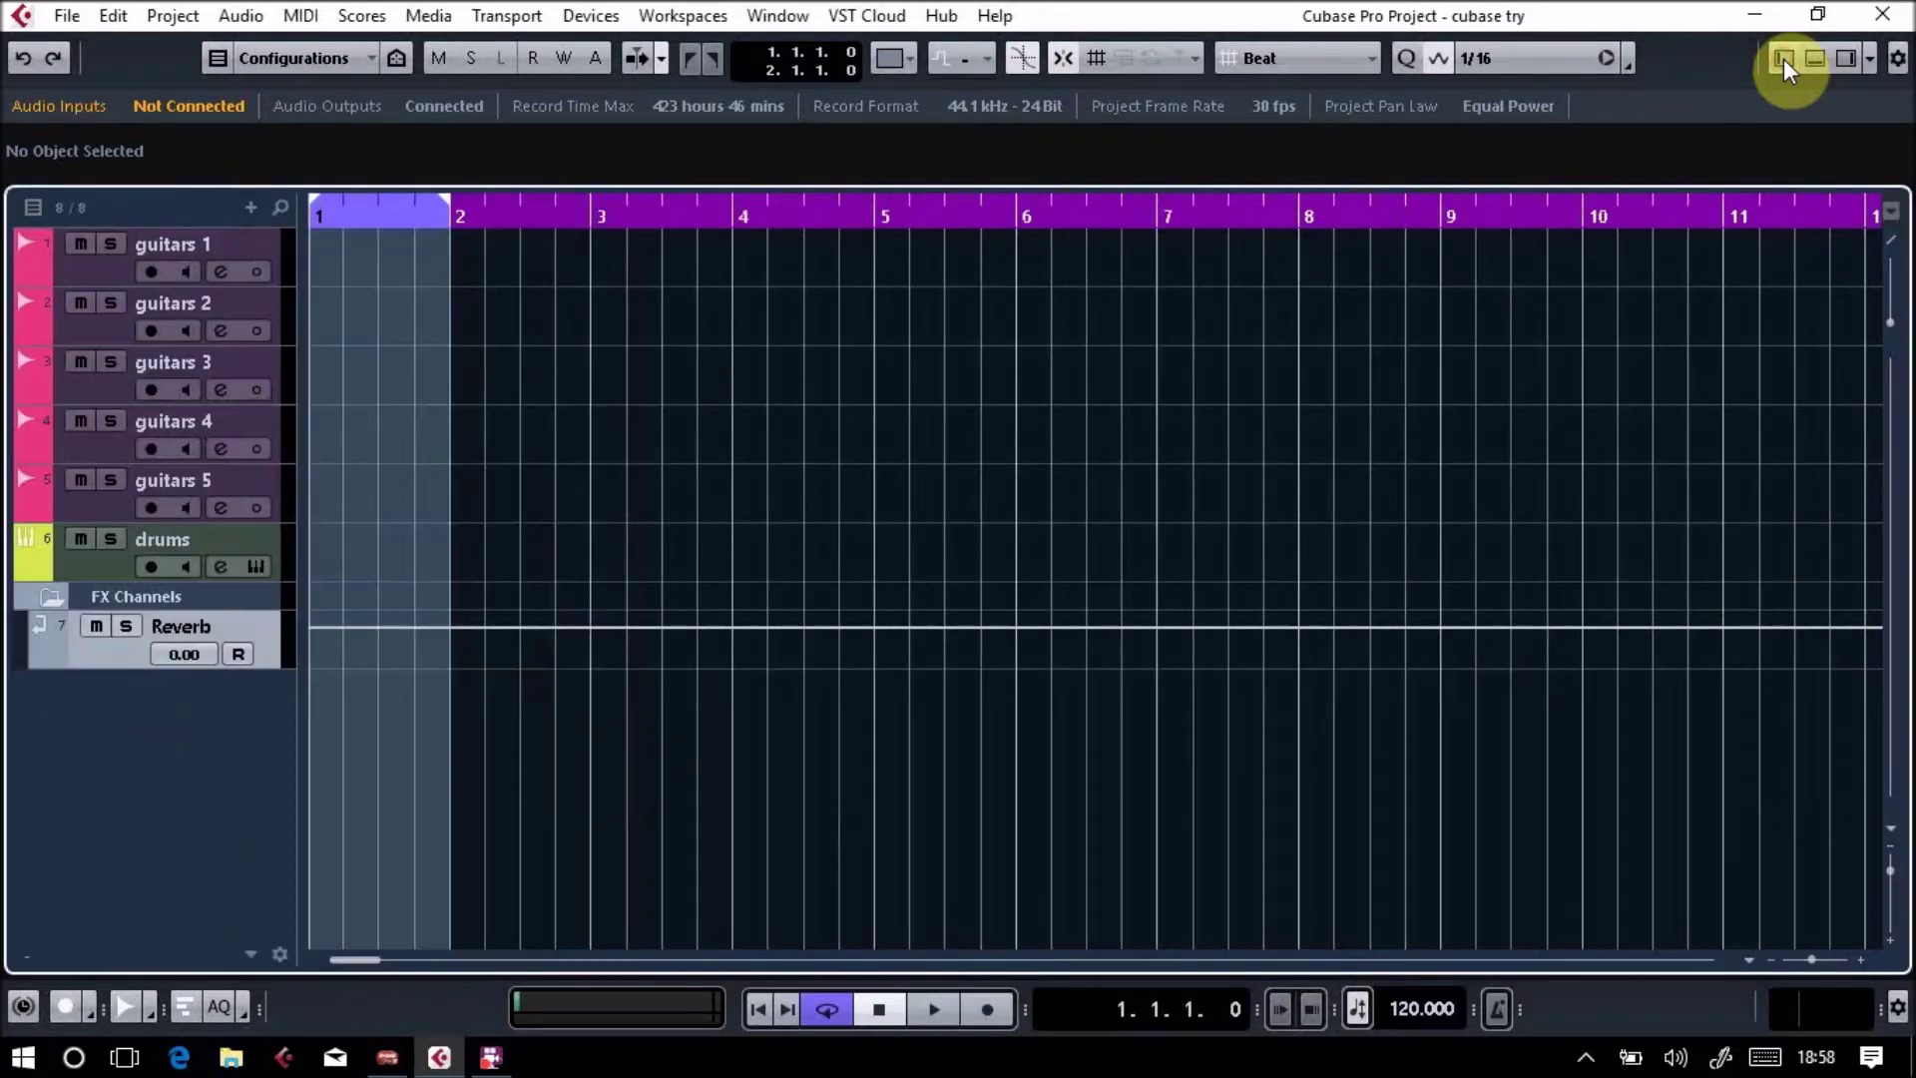
left_click(1783, 59)
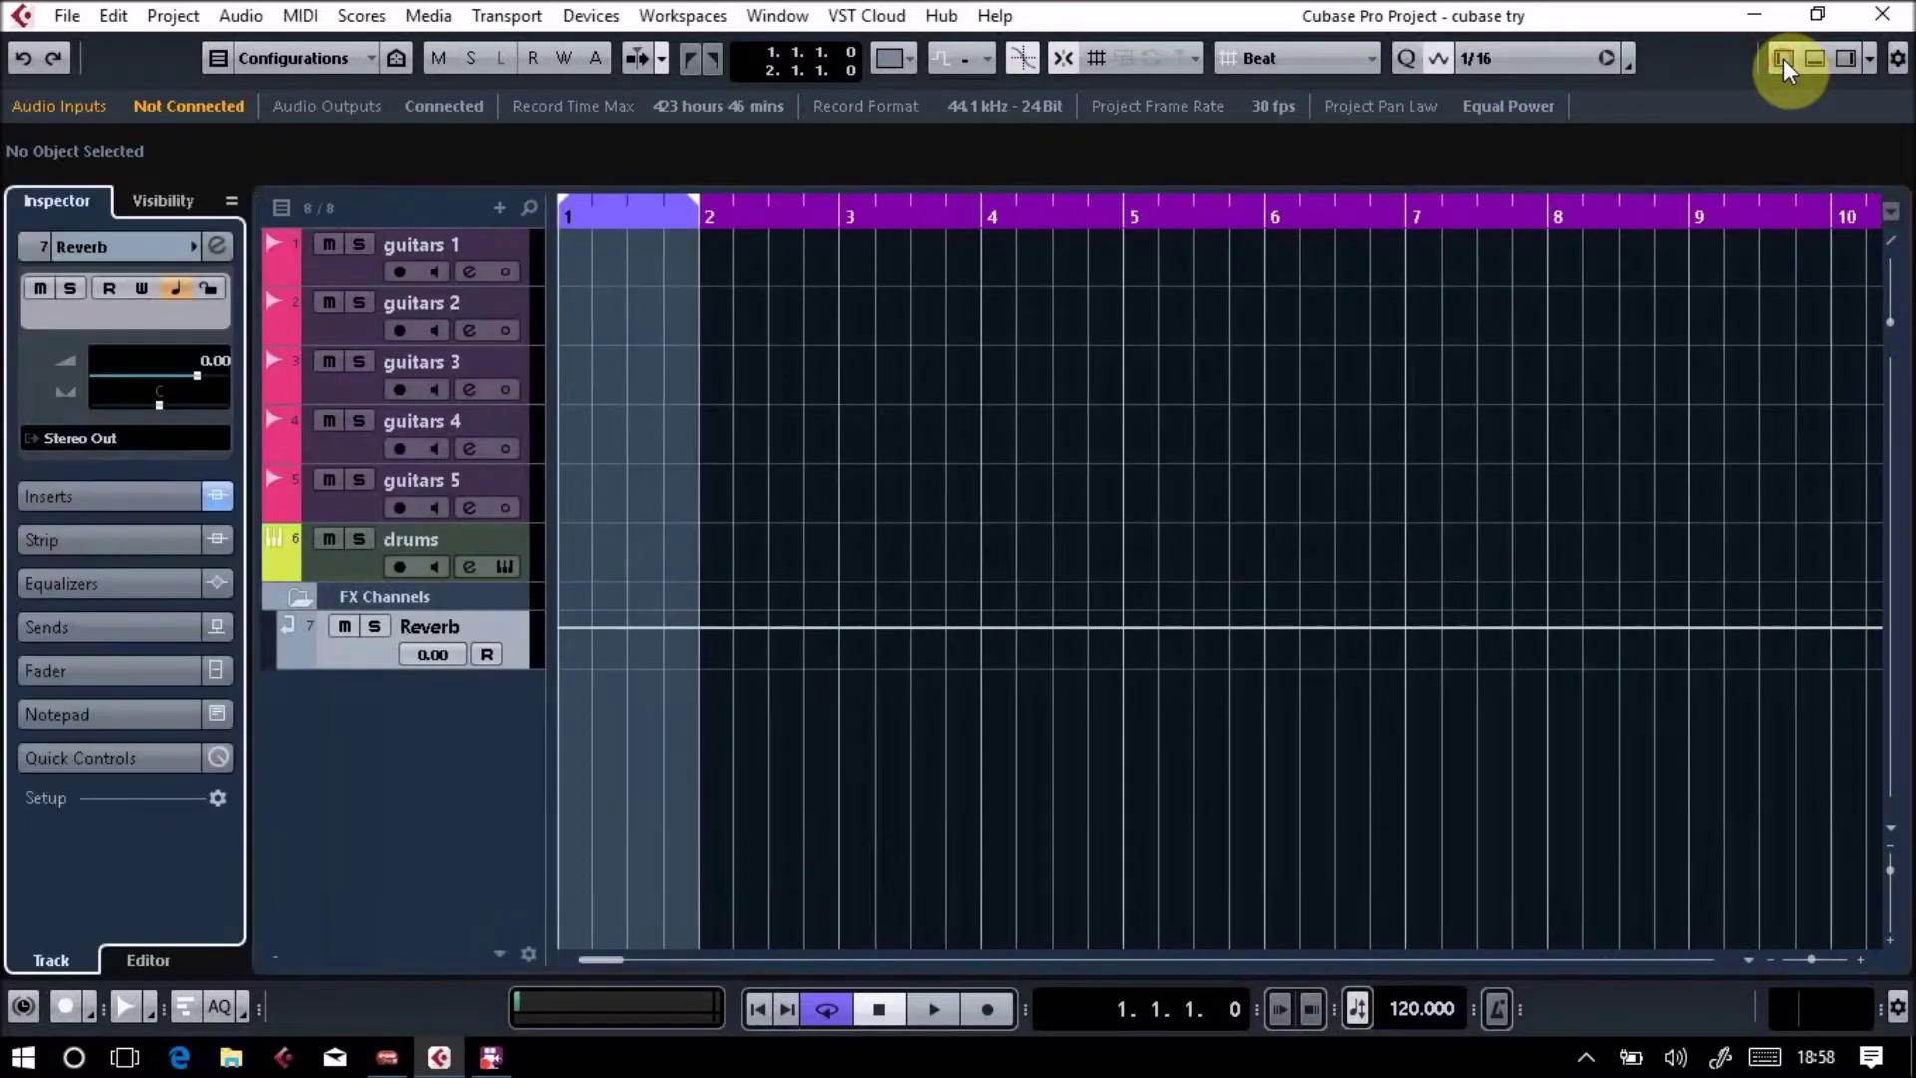
Open and close the Reverb channel settings, then show the VST Instruments rack with Groove Agent SE.
left_click(214, 243)
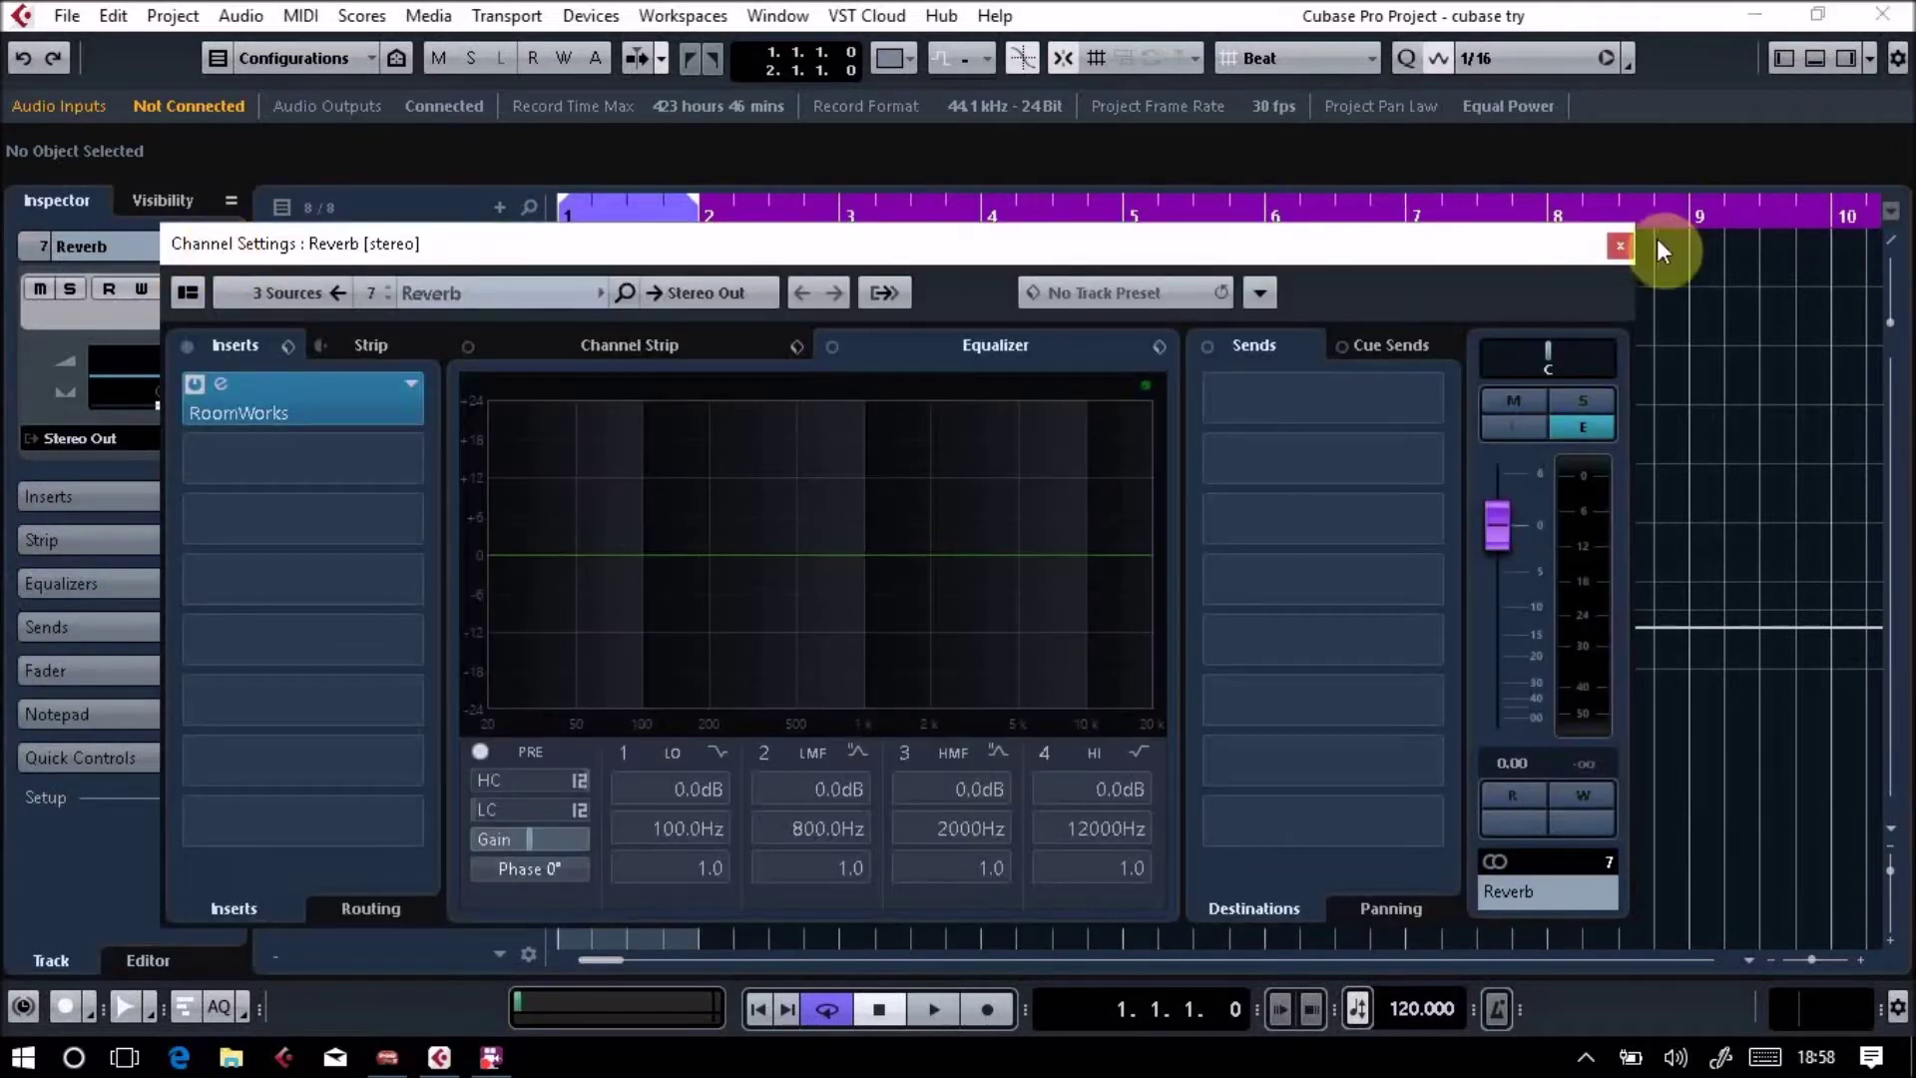
left_click(1621, 248)
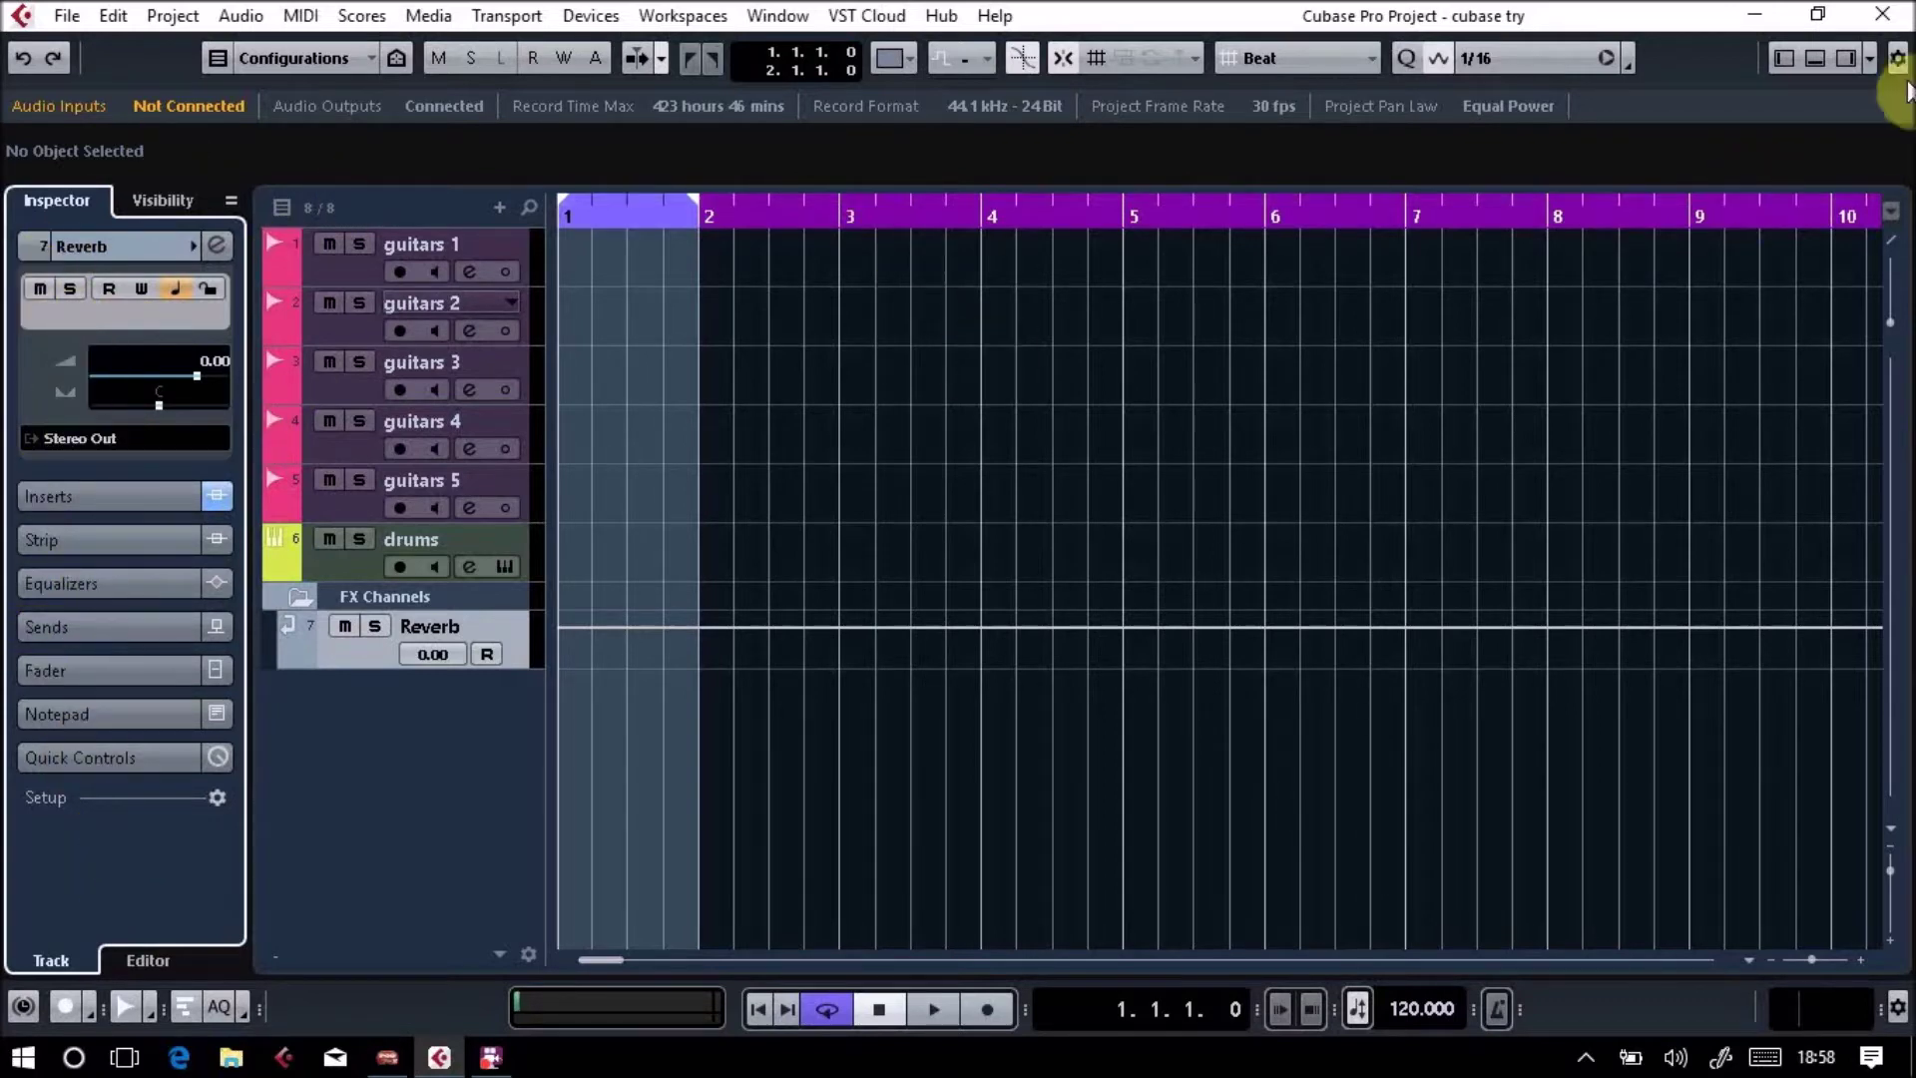
left_click(1847, 60)
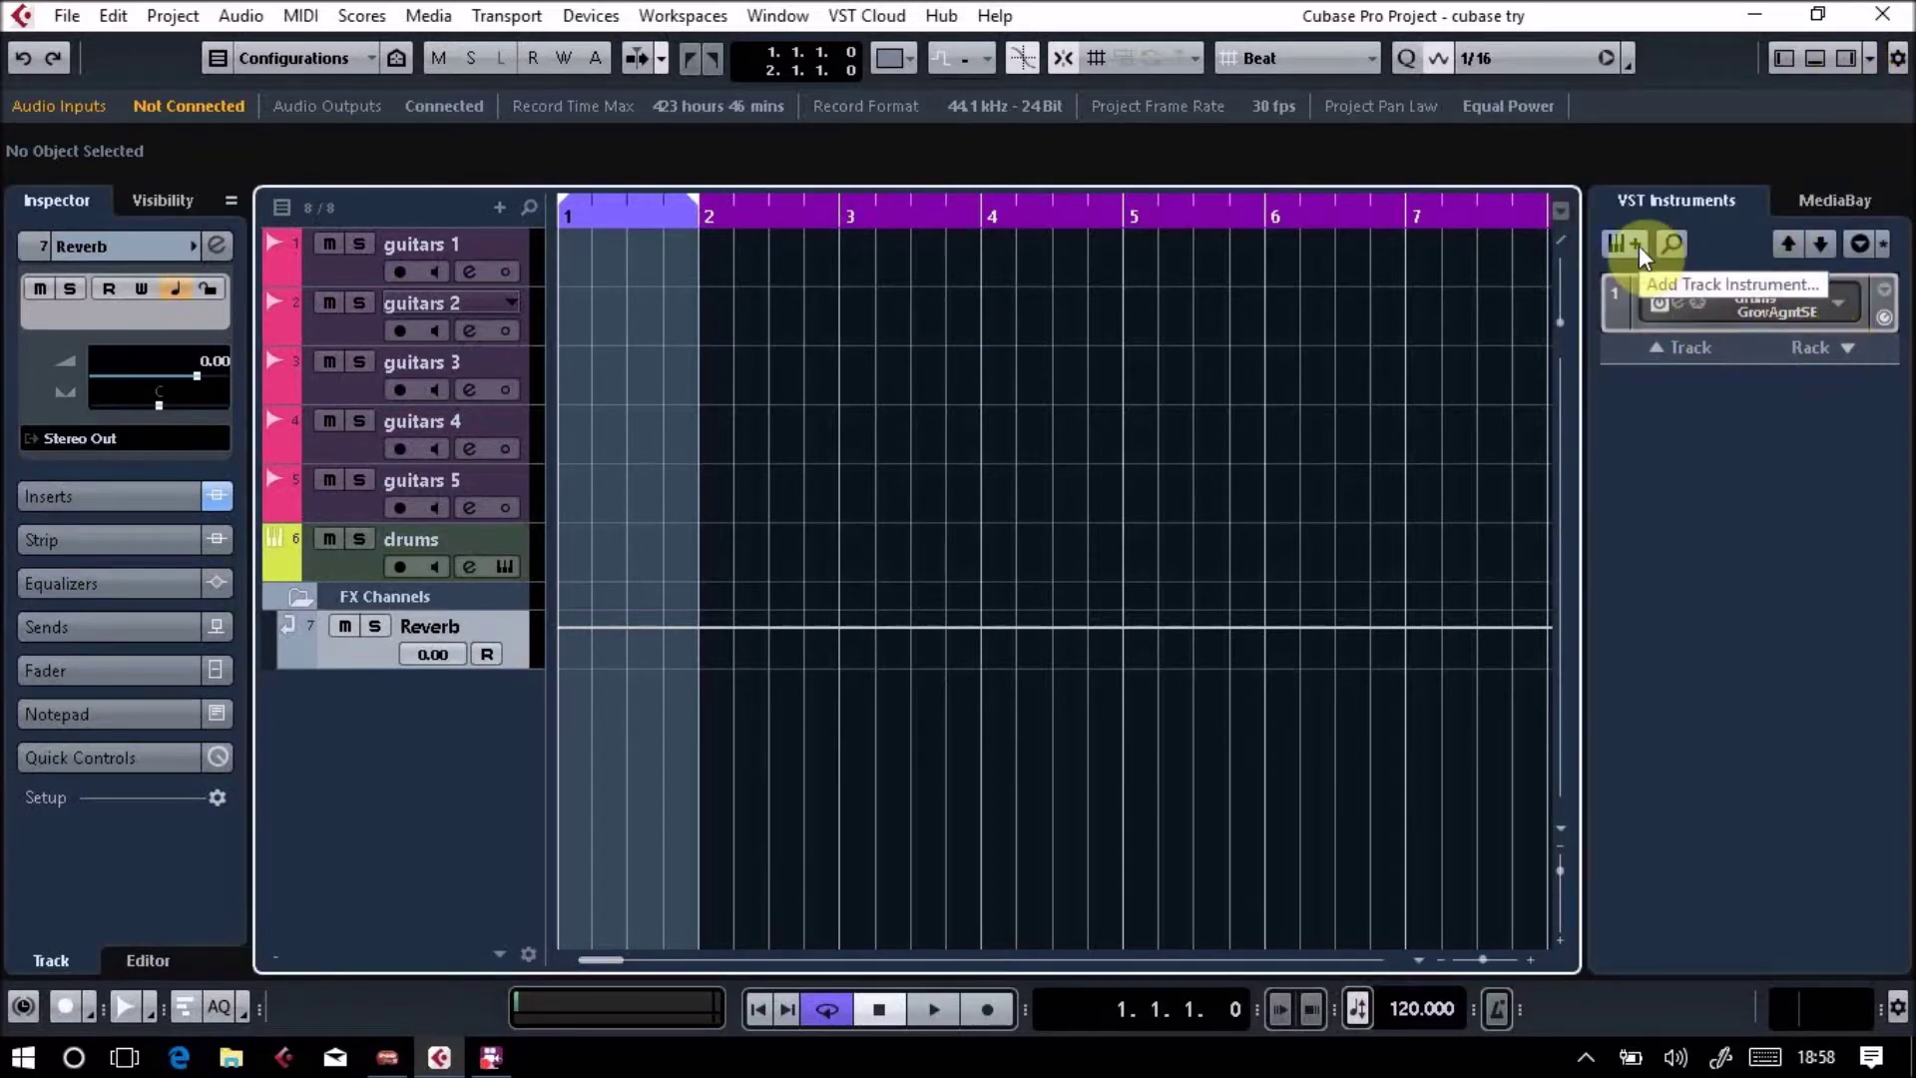
Look through the media tab and MediaBay, then hide the VST Instruments rack.
left_click(1821, 202)
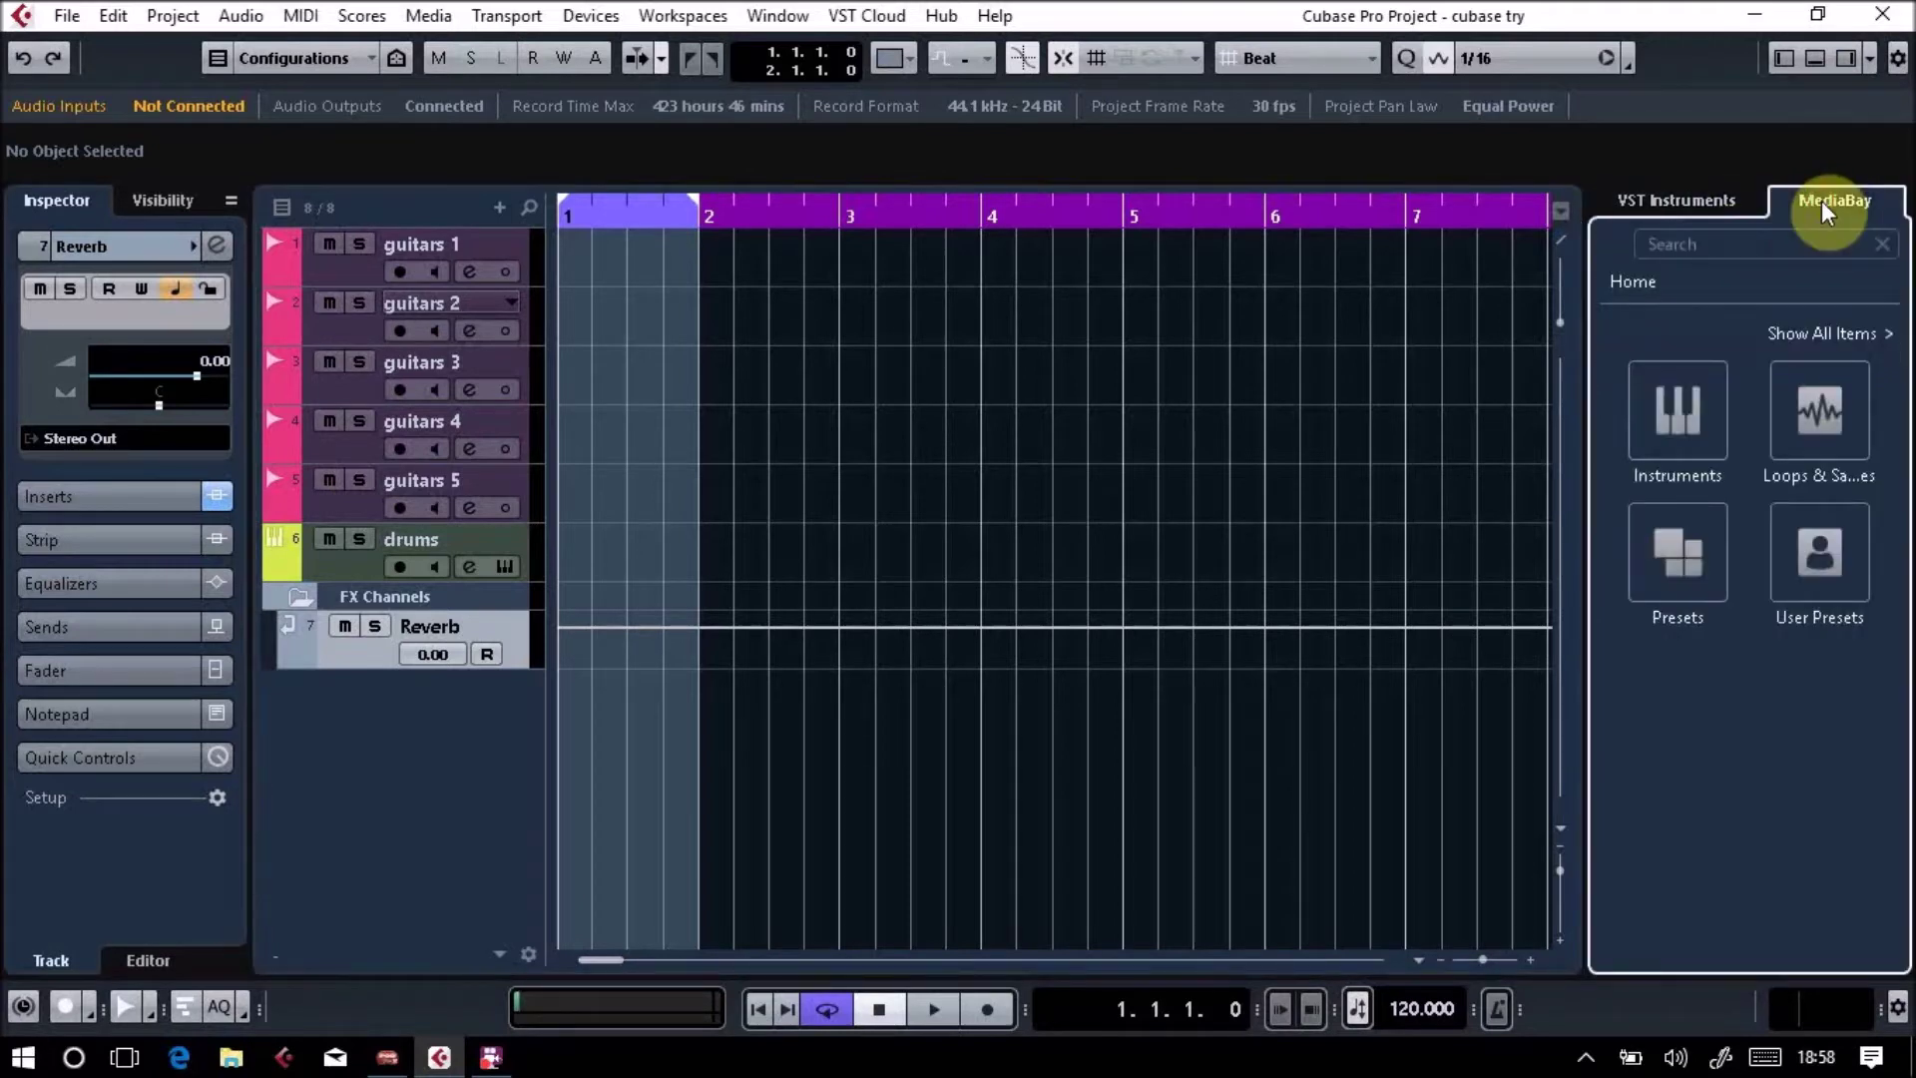
left_click(1704, 197)
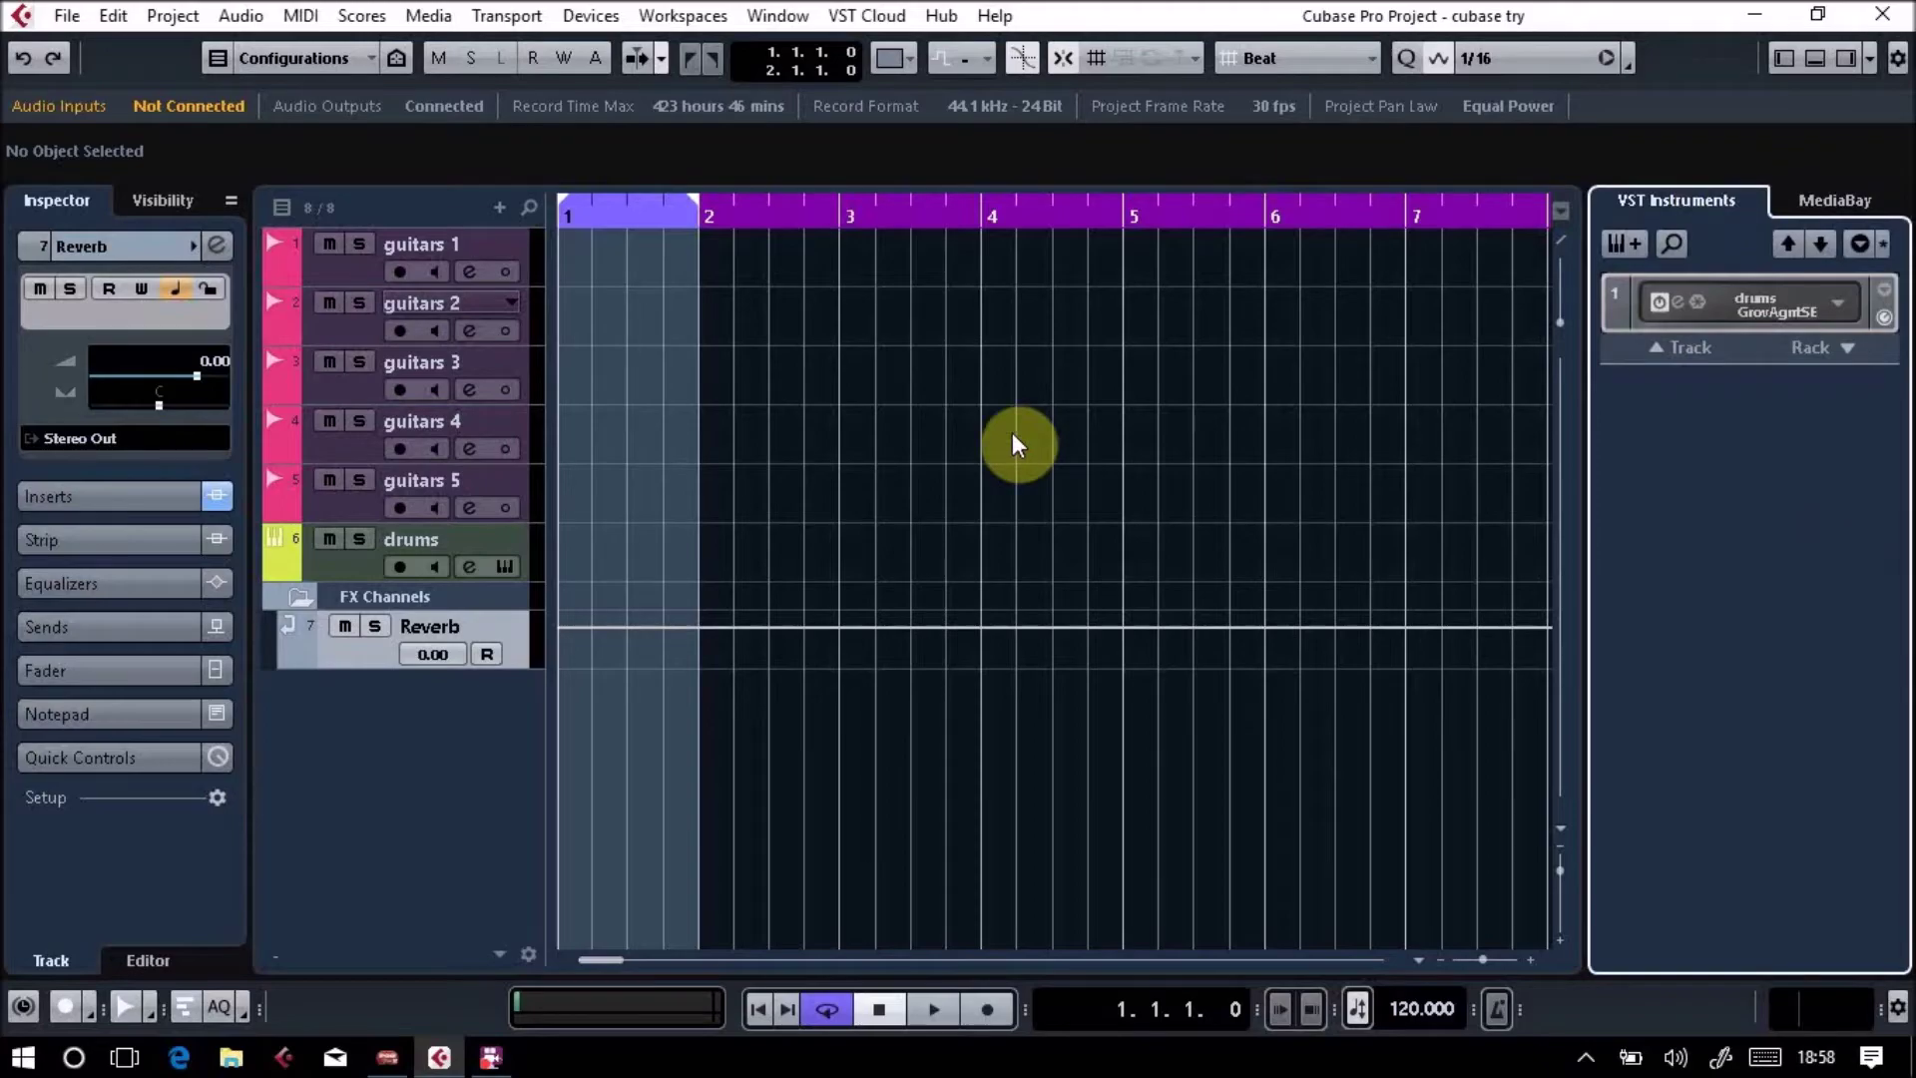
key("F5")
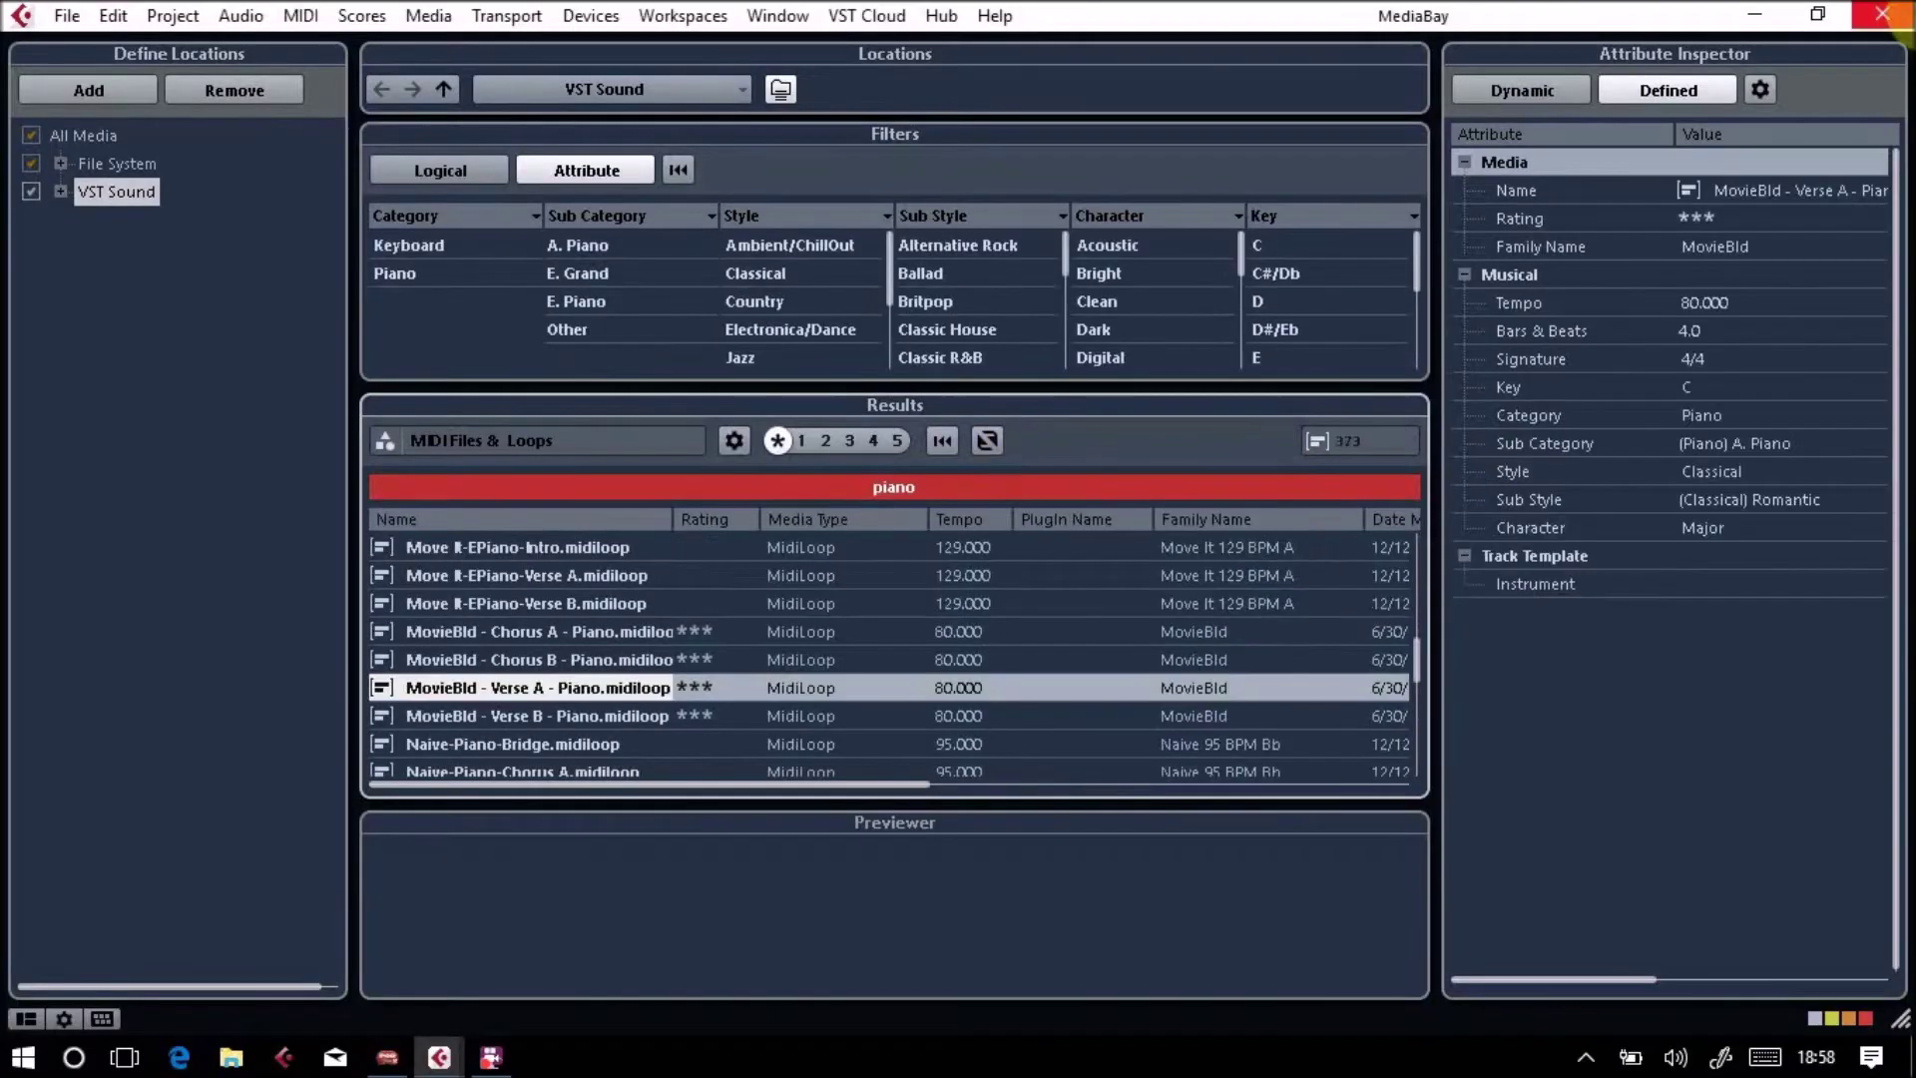
left_click(1886, 16)
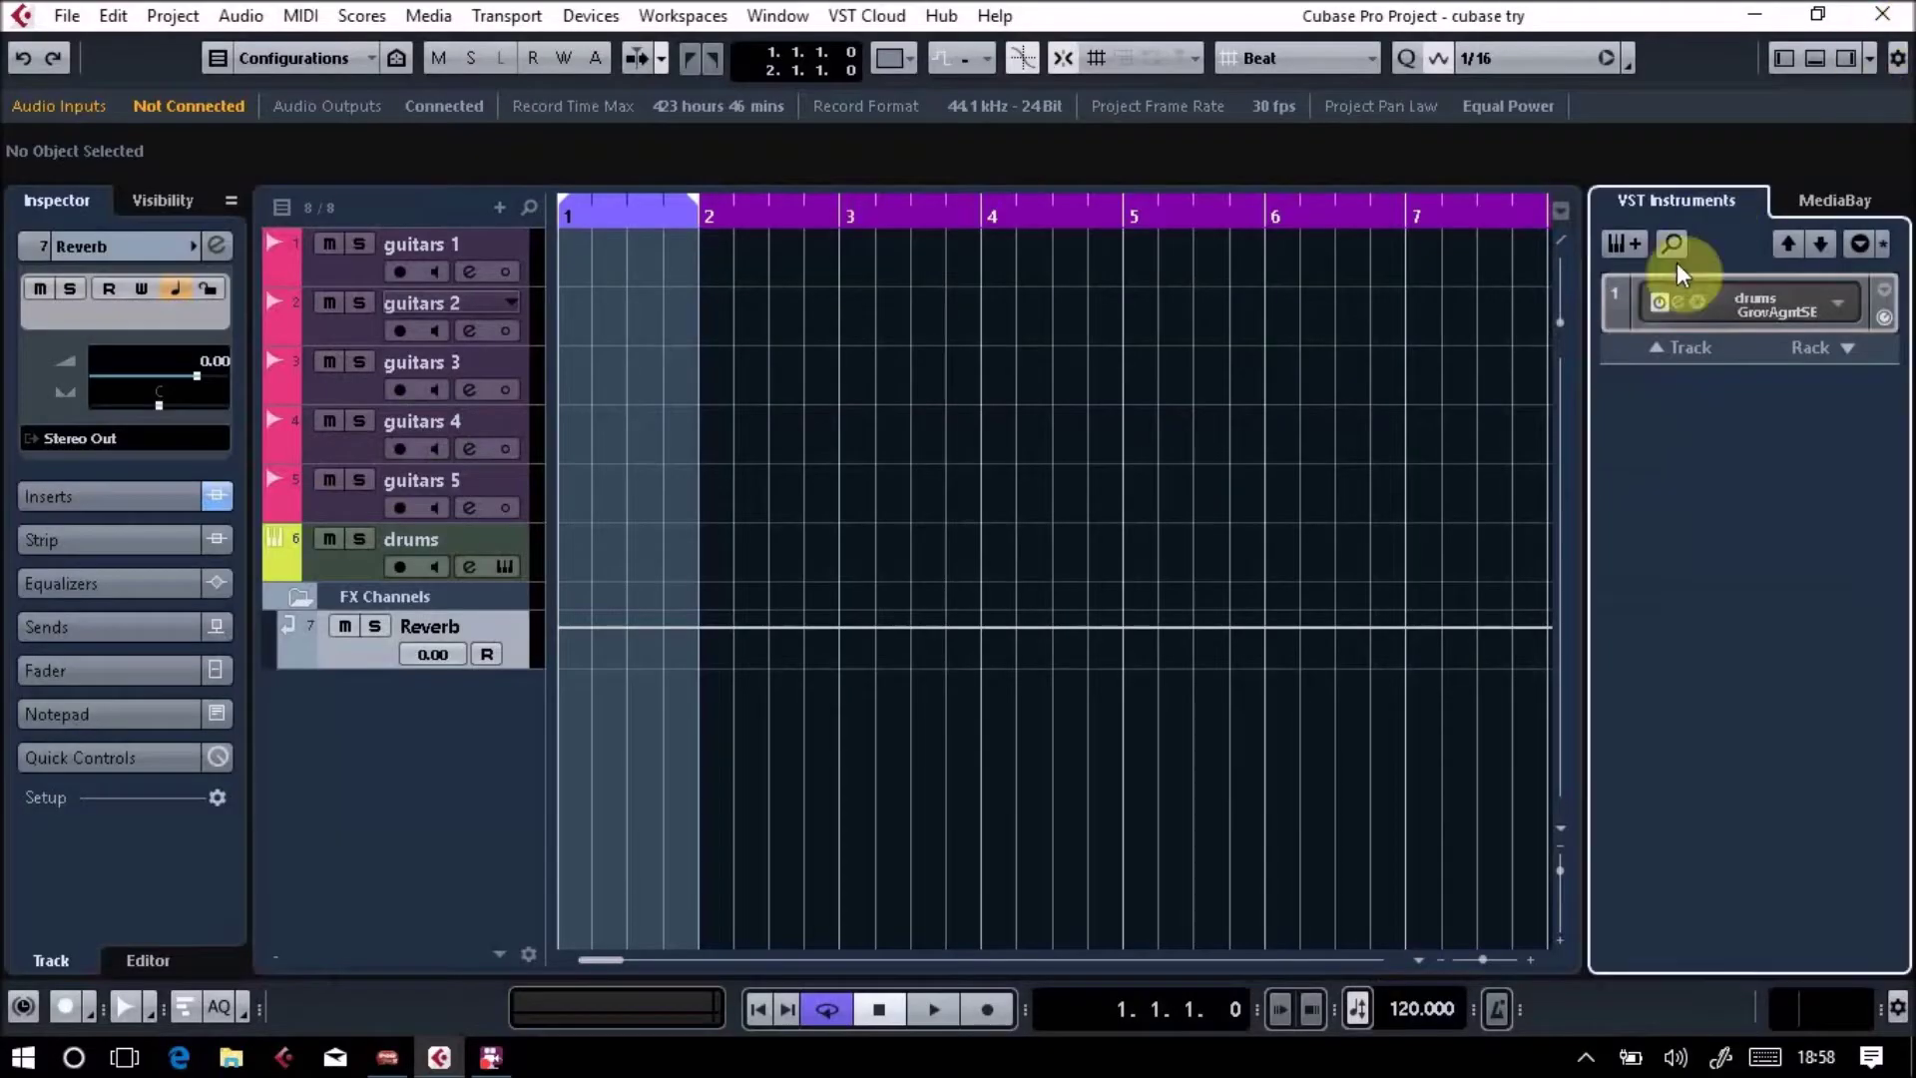
left_click(1844, 60)
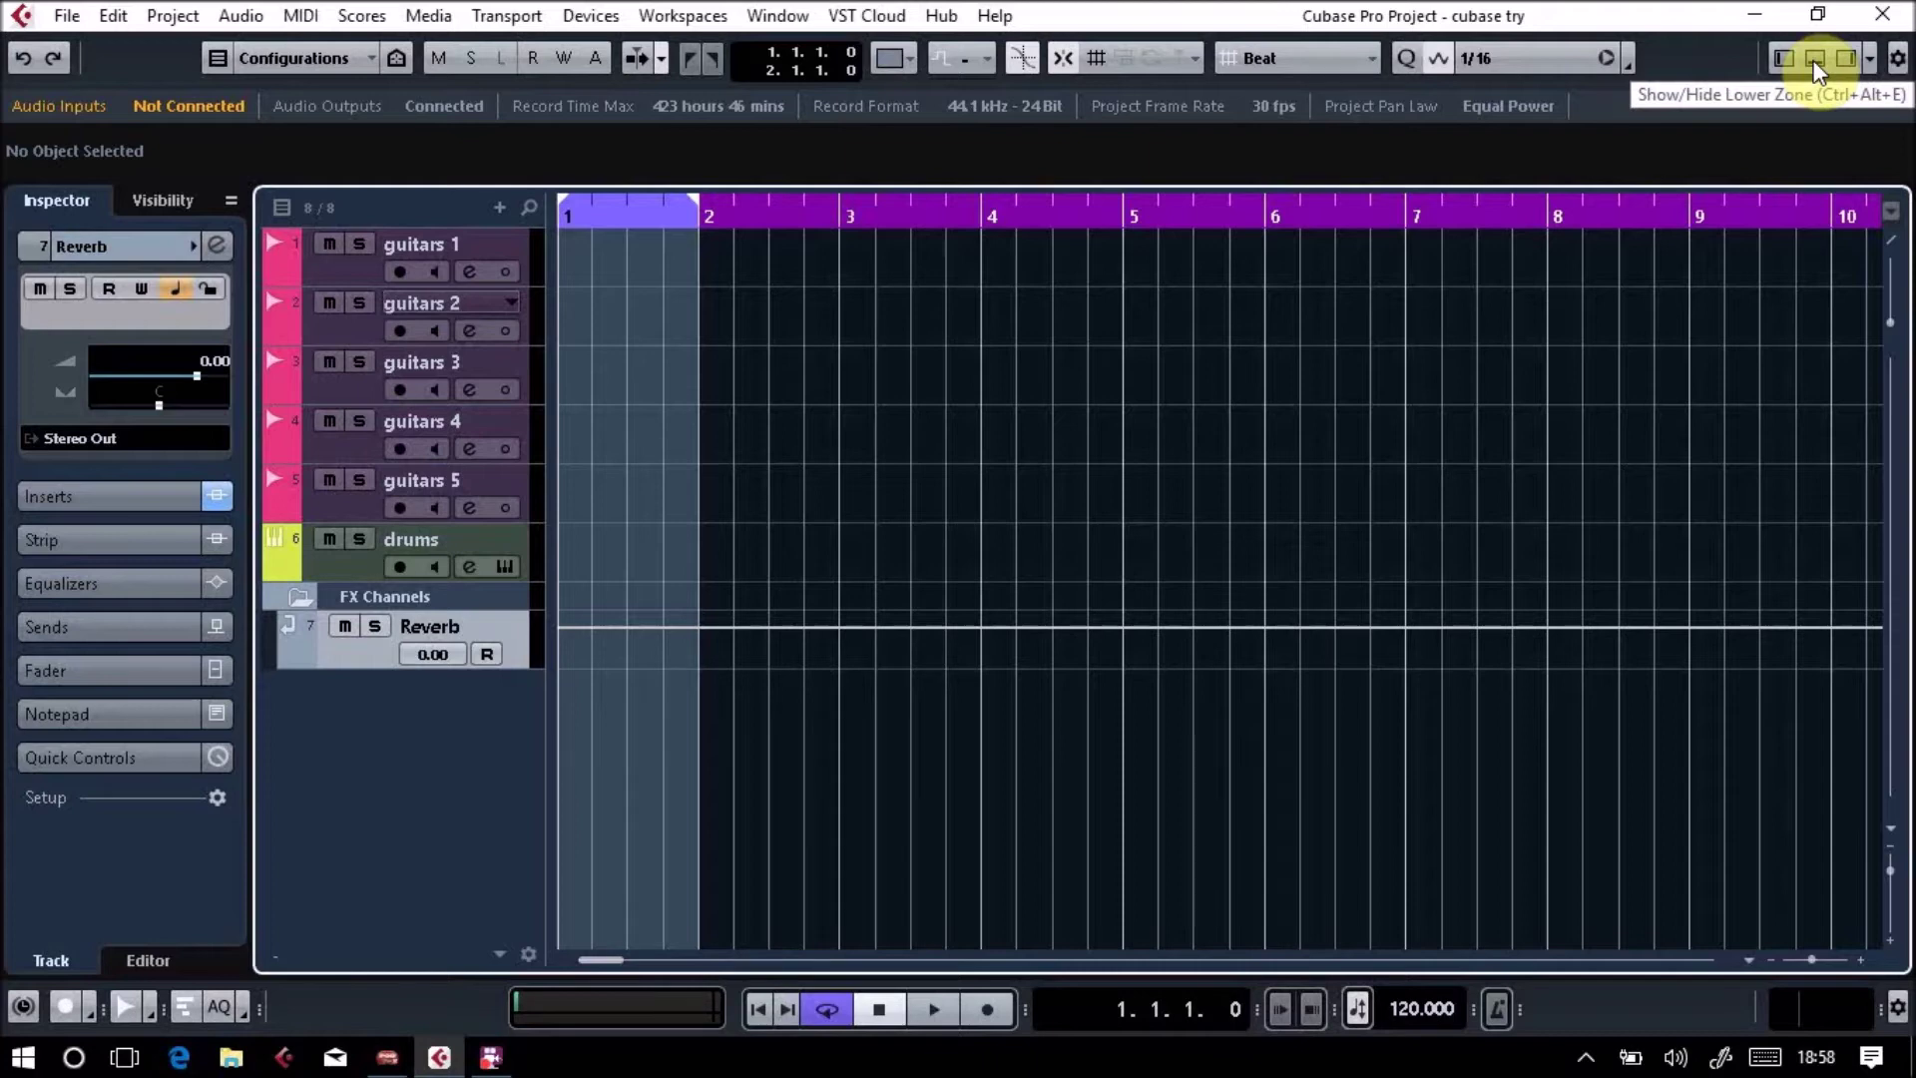
left_click(1814, 62)
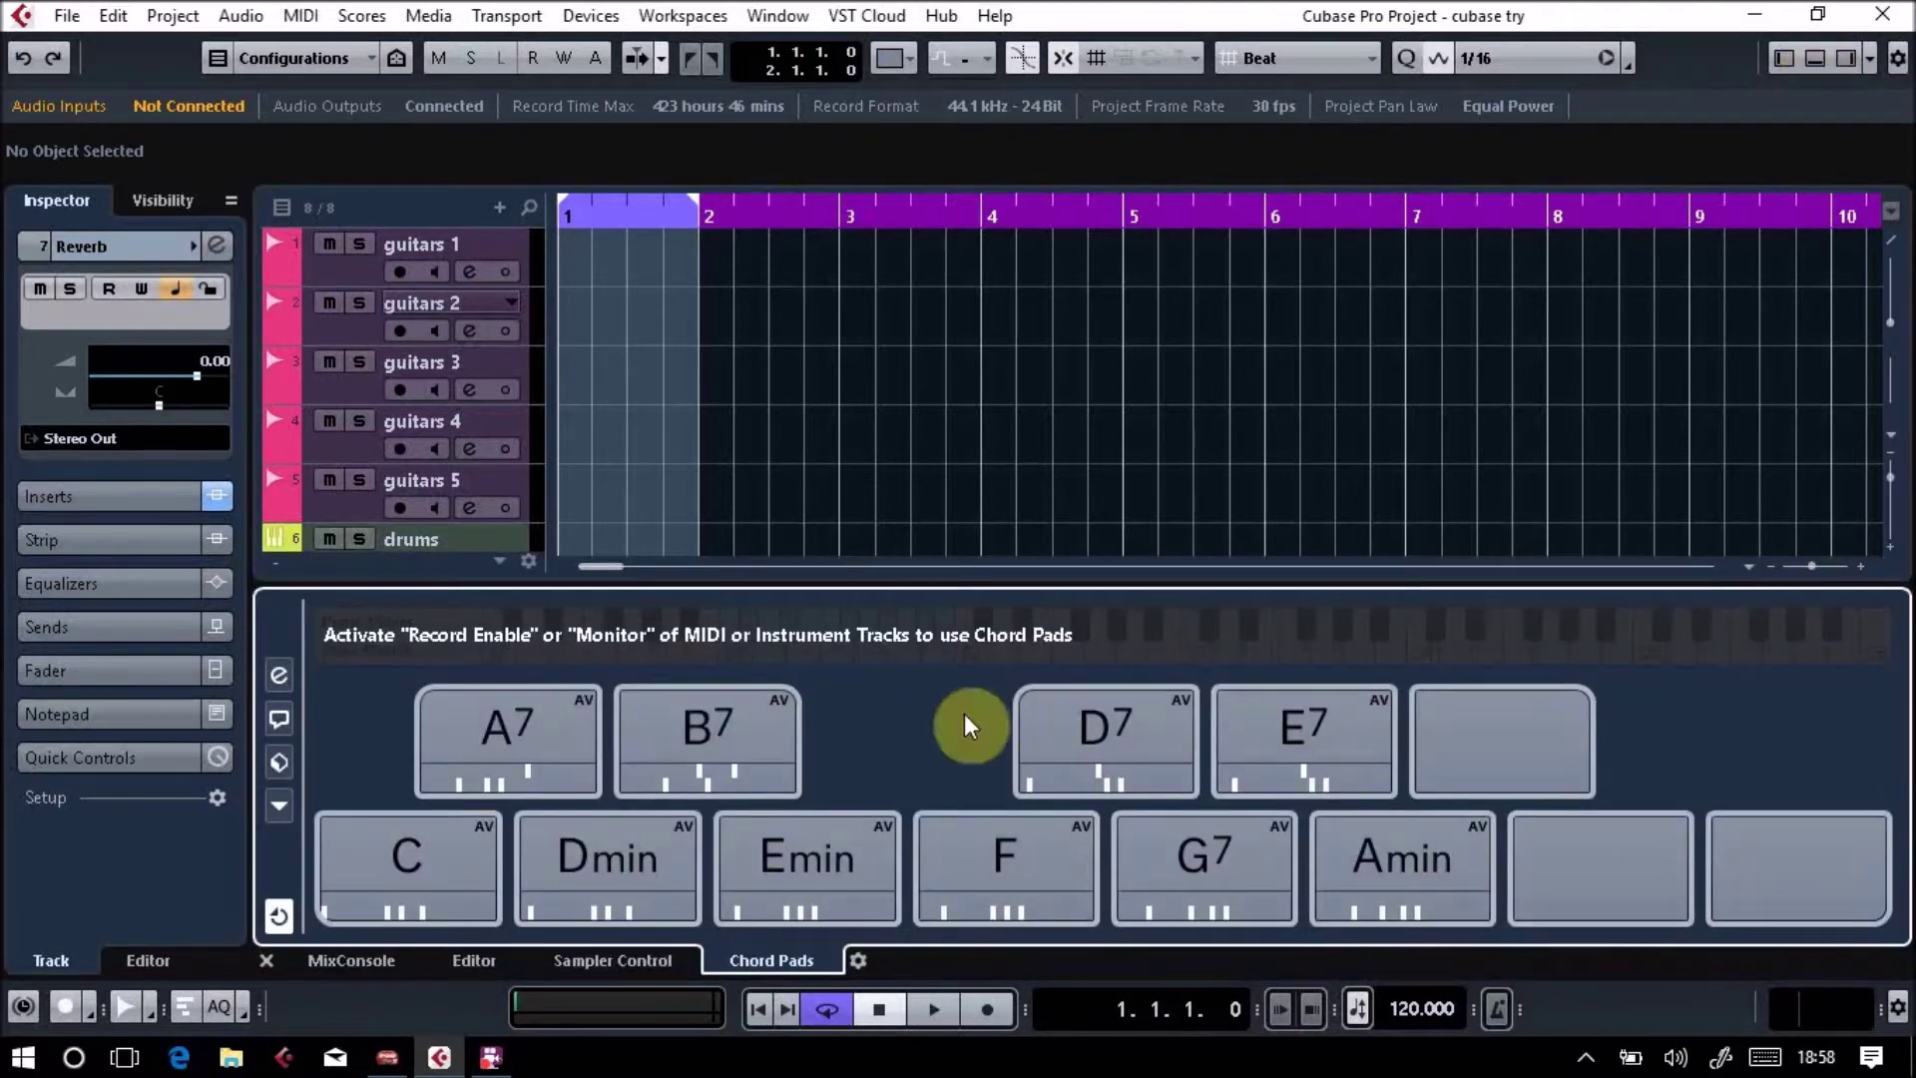
left_click(359, 962)
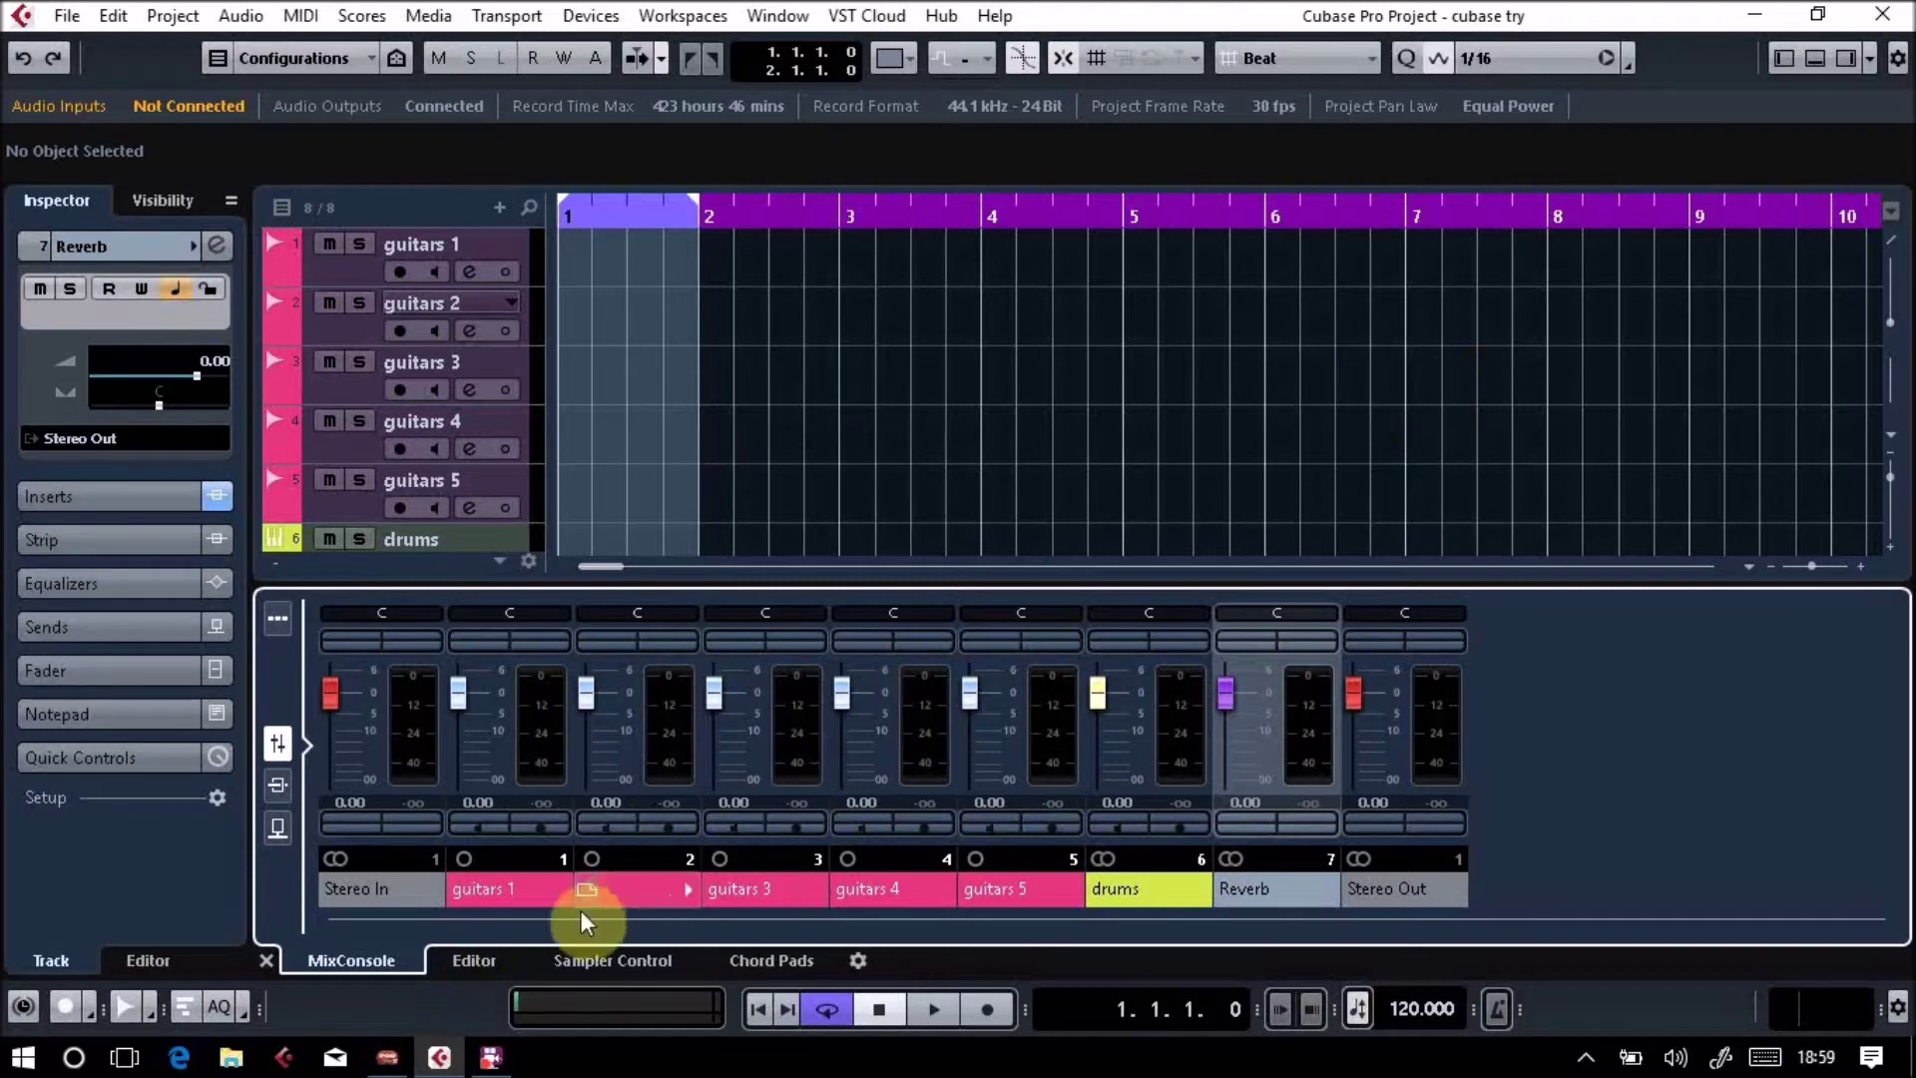
left_click(490, 961)
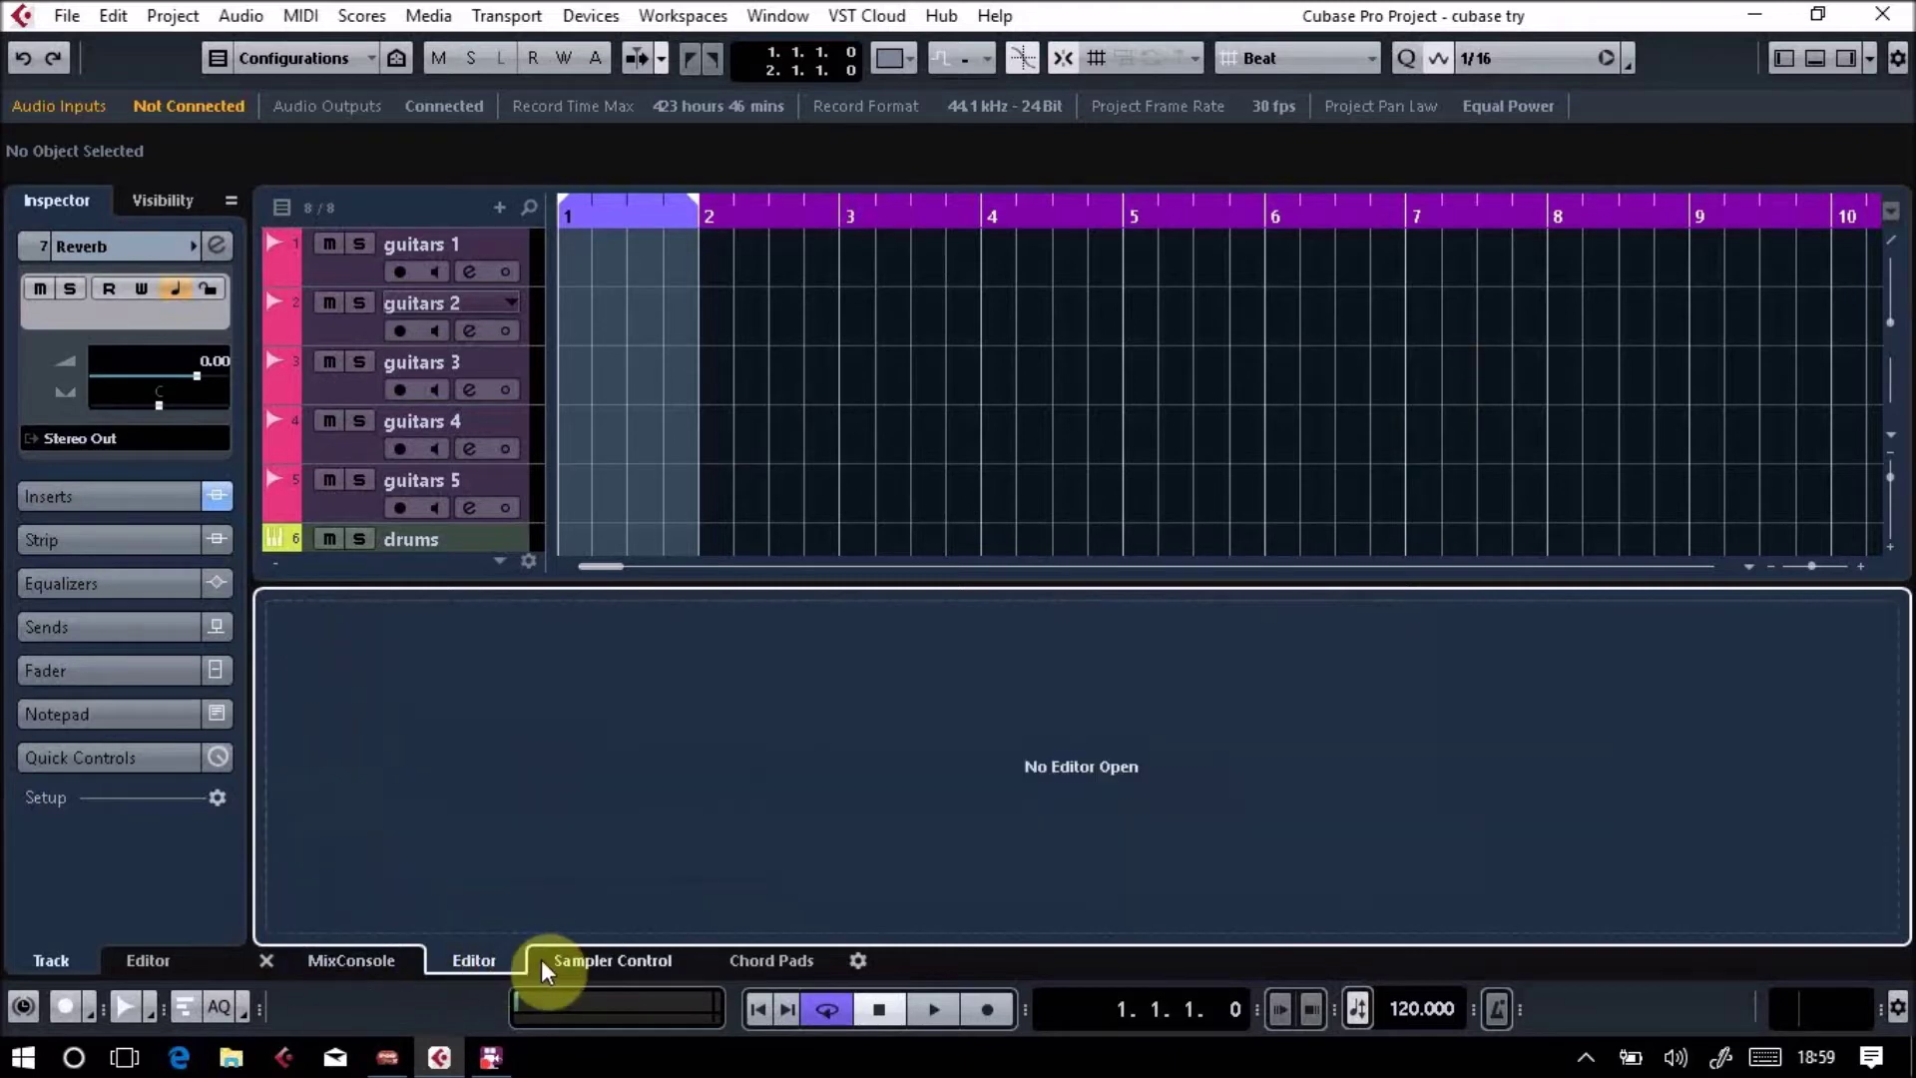
left_click(610, 965)
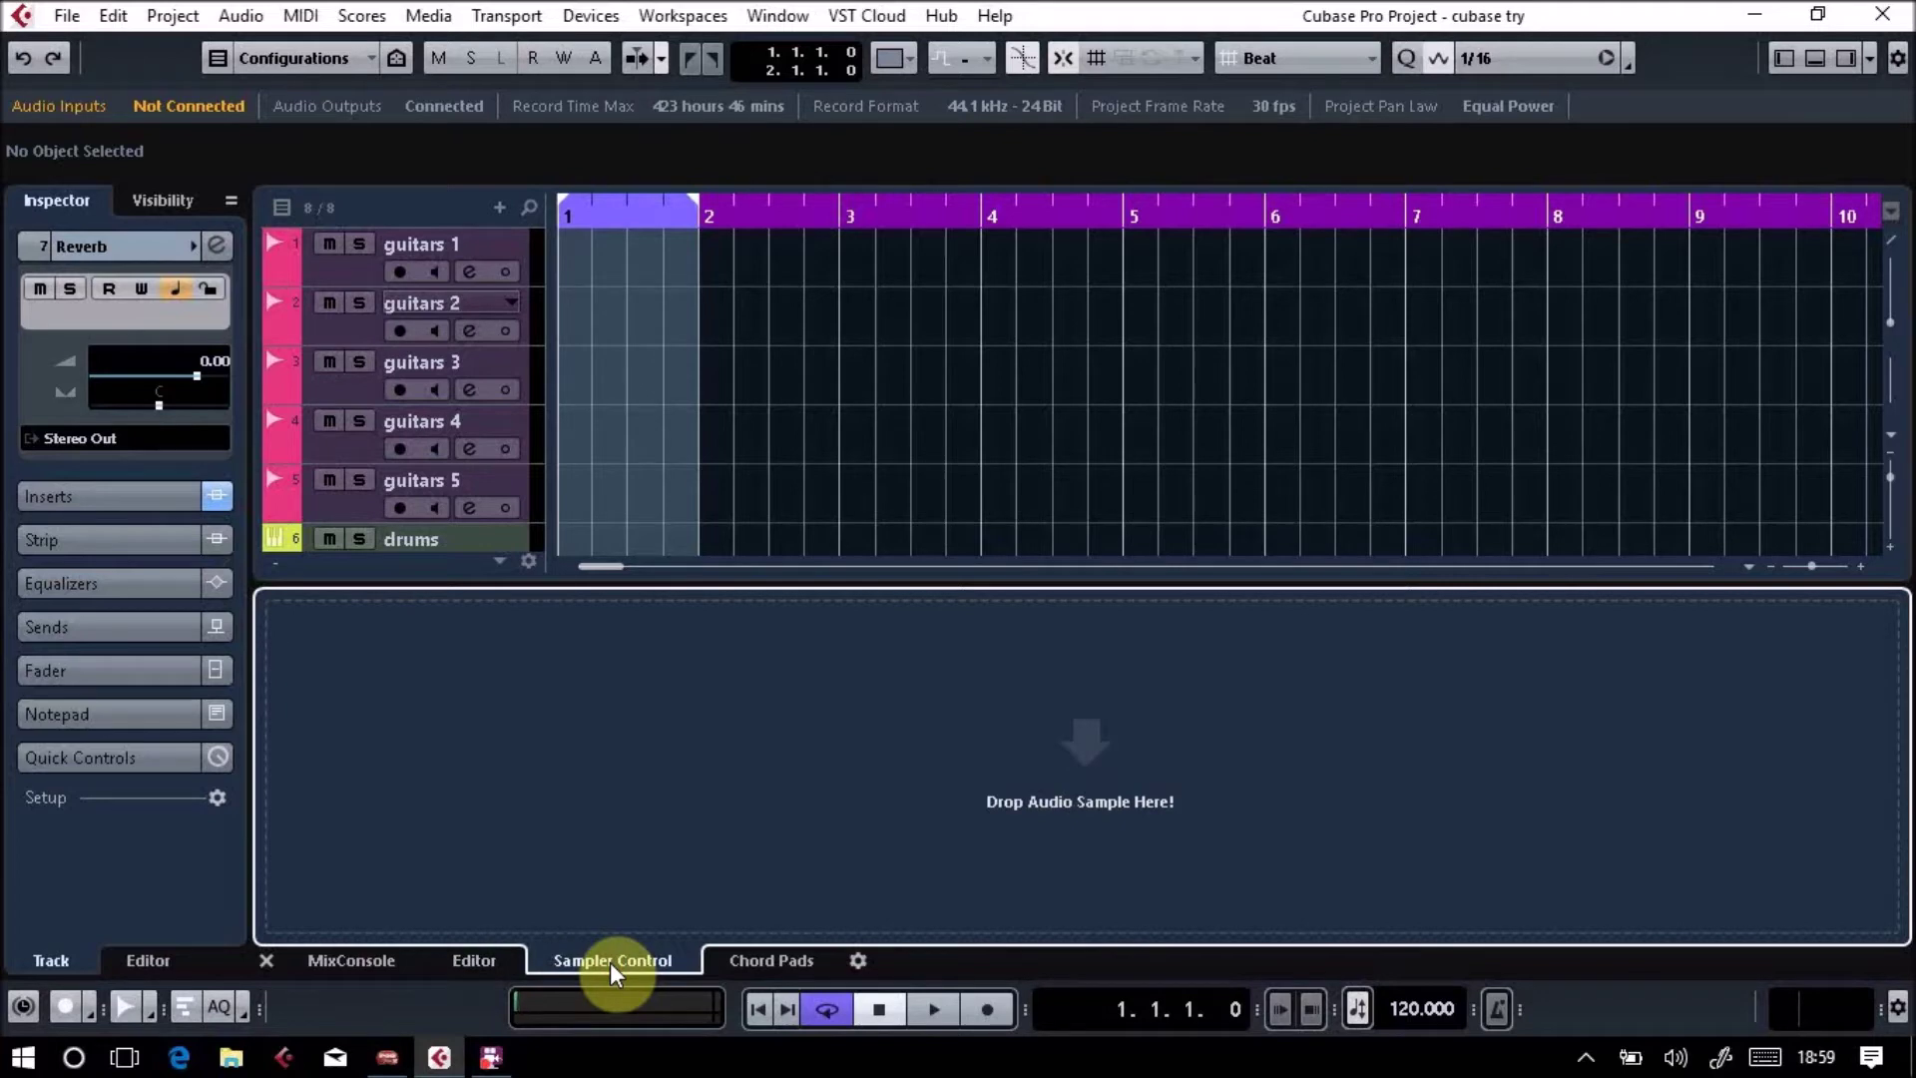
left_click(743, 961)
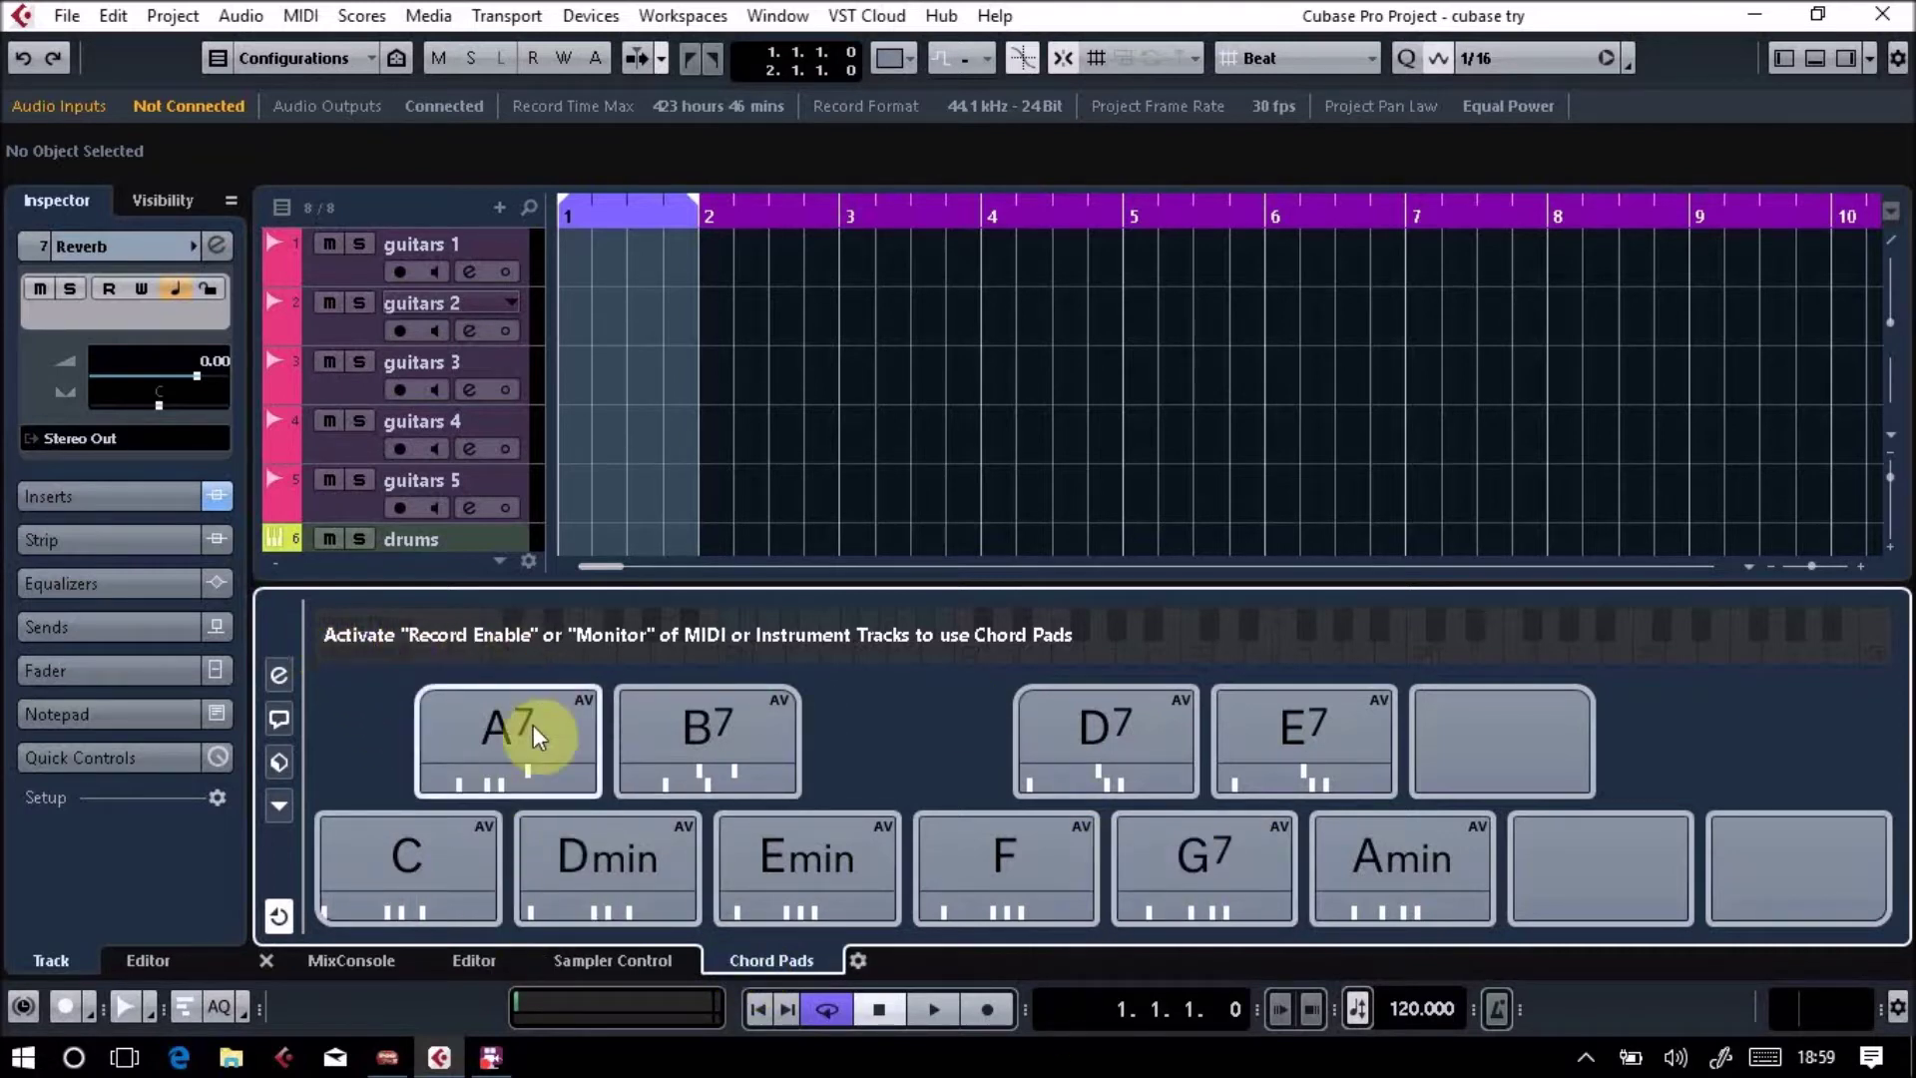
mouse_move(532, 732)
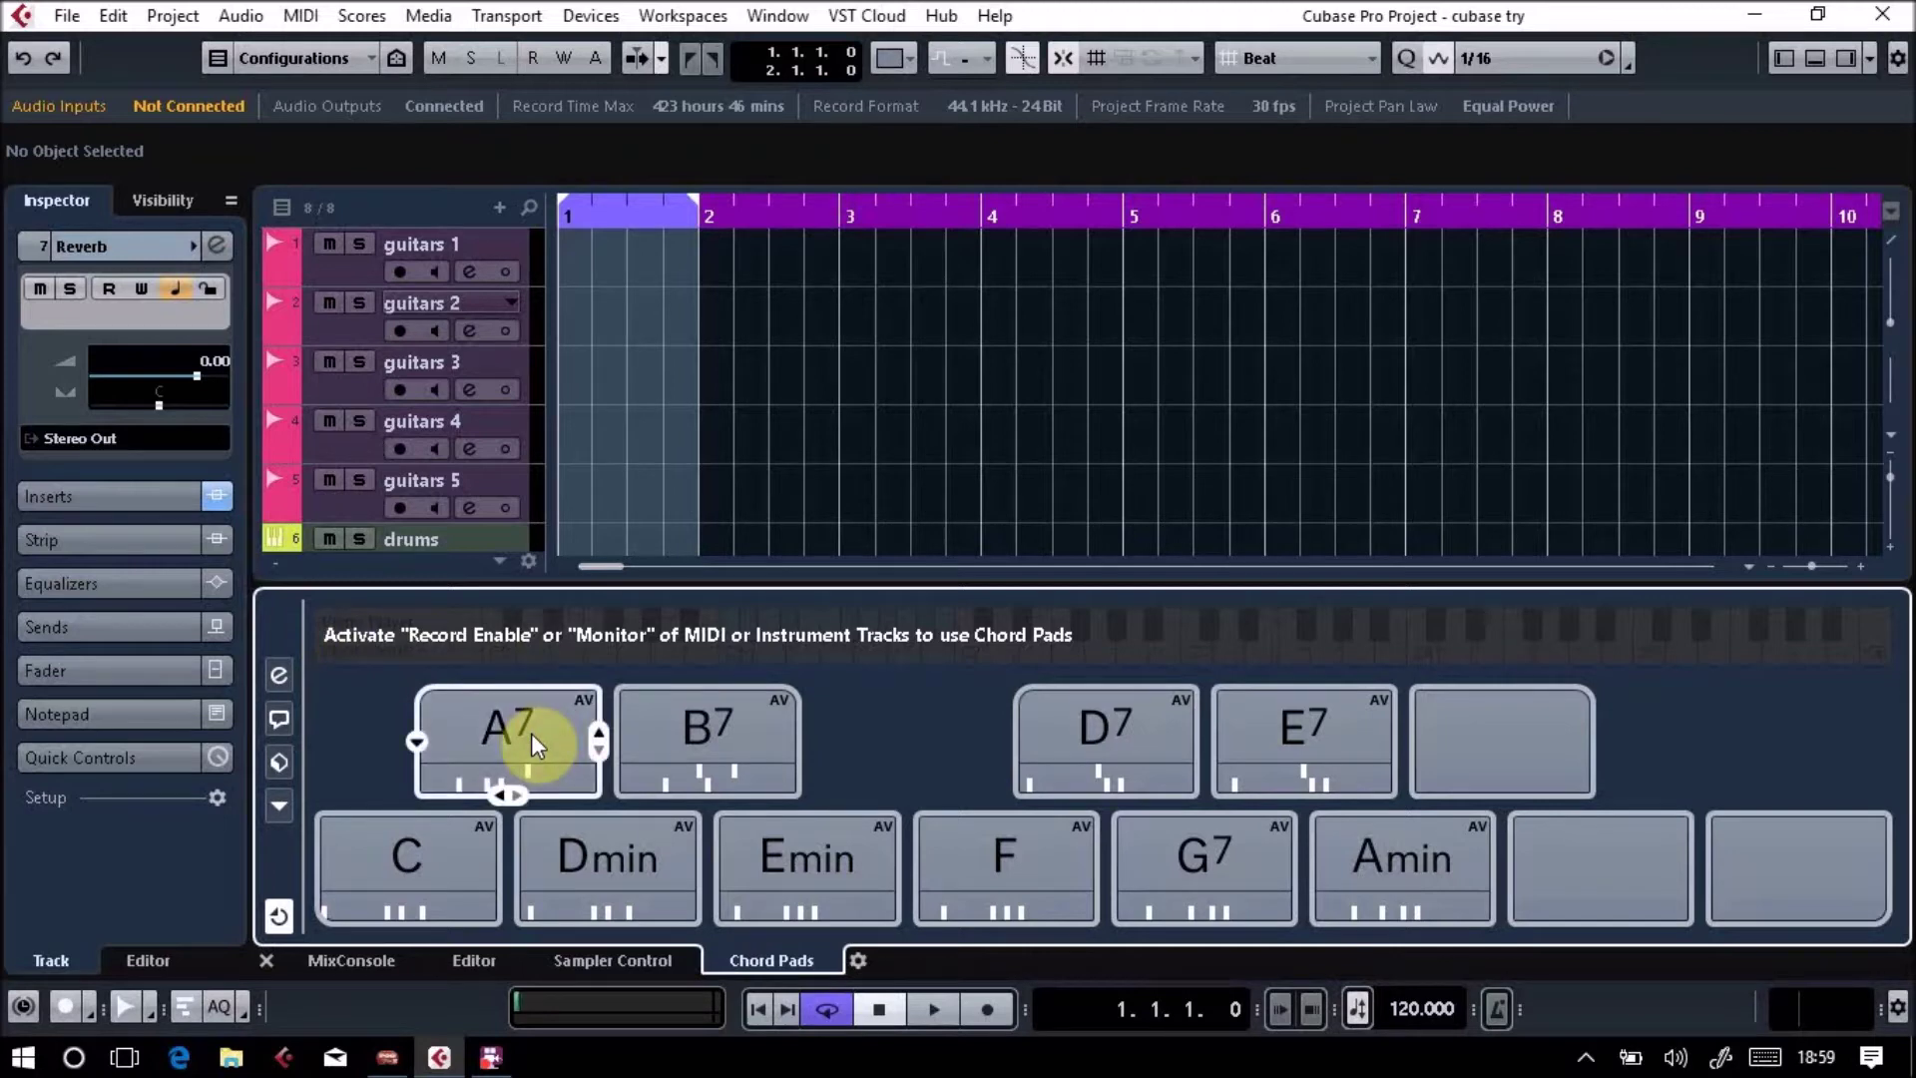
left_click(1816, 58)
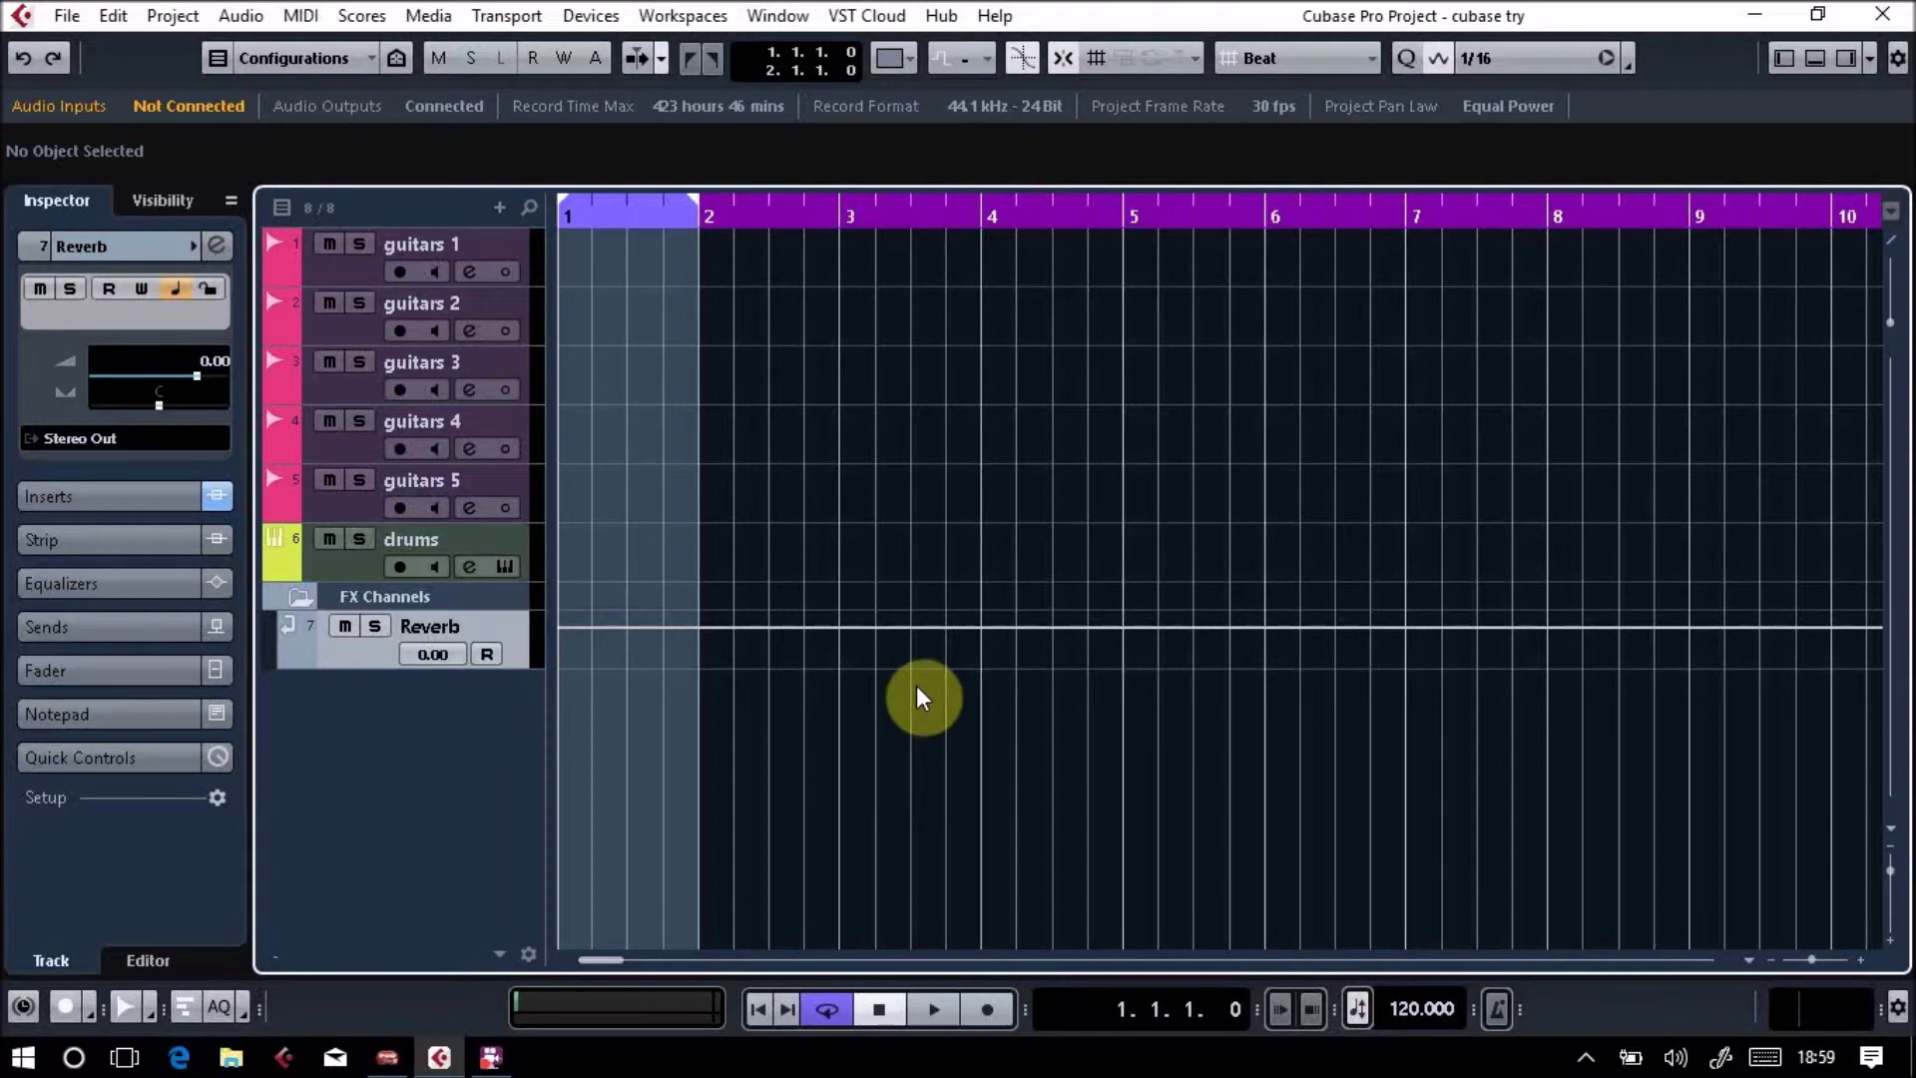
Load the MovieBld Verse A piano loop from MediaBay and play the project.
key("F5")
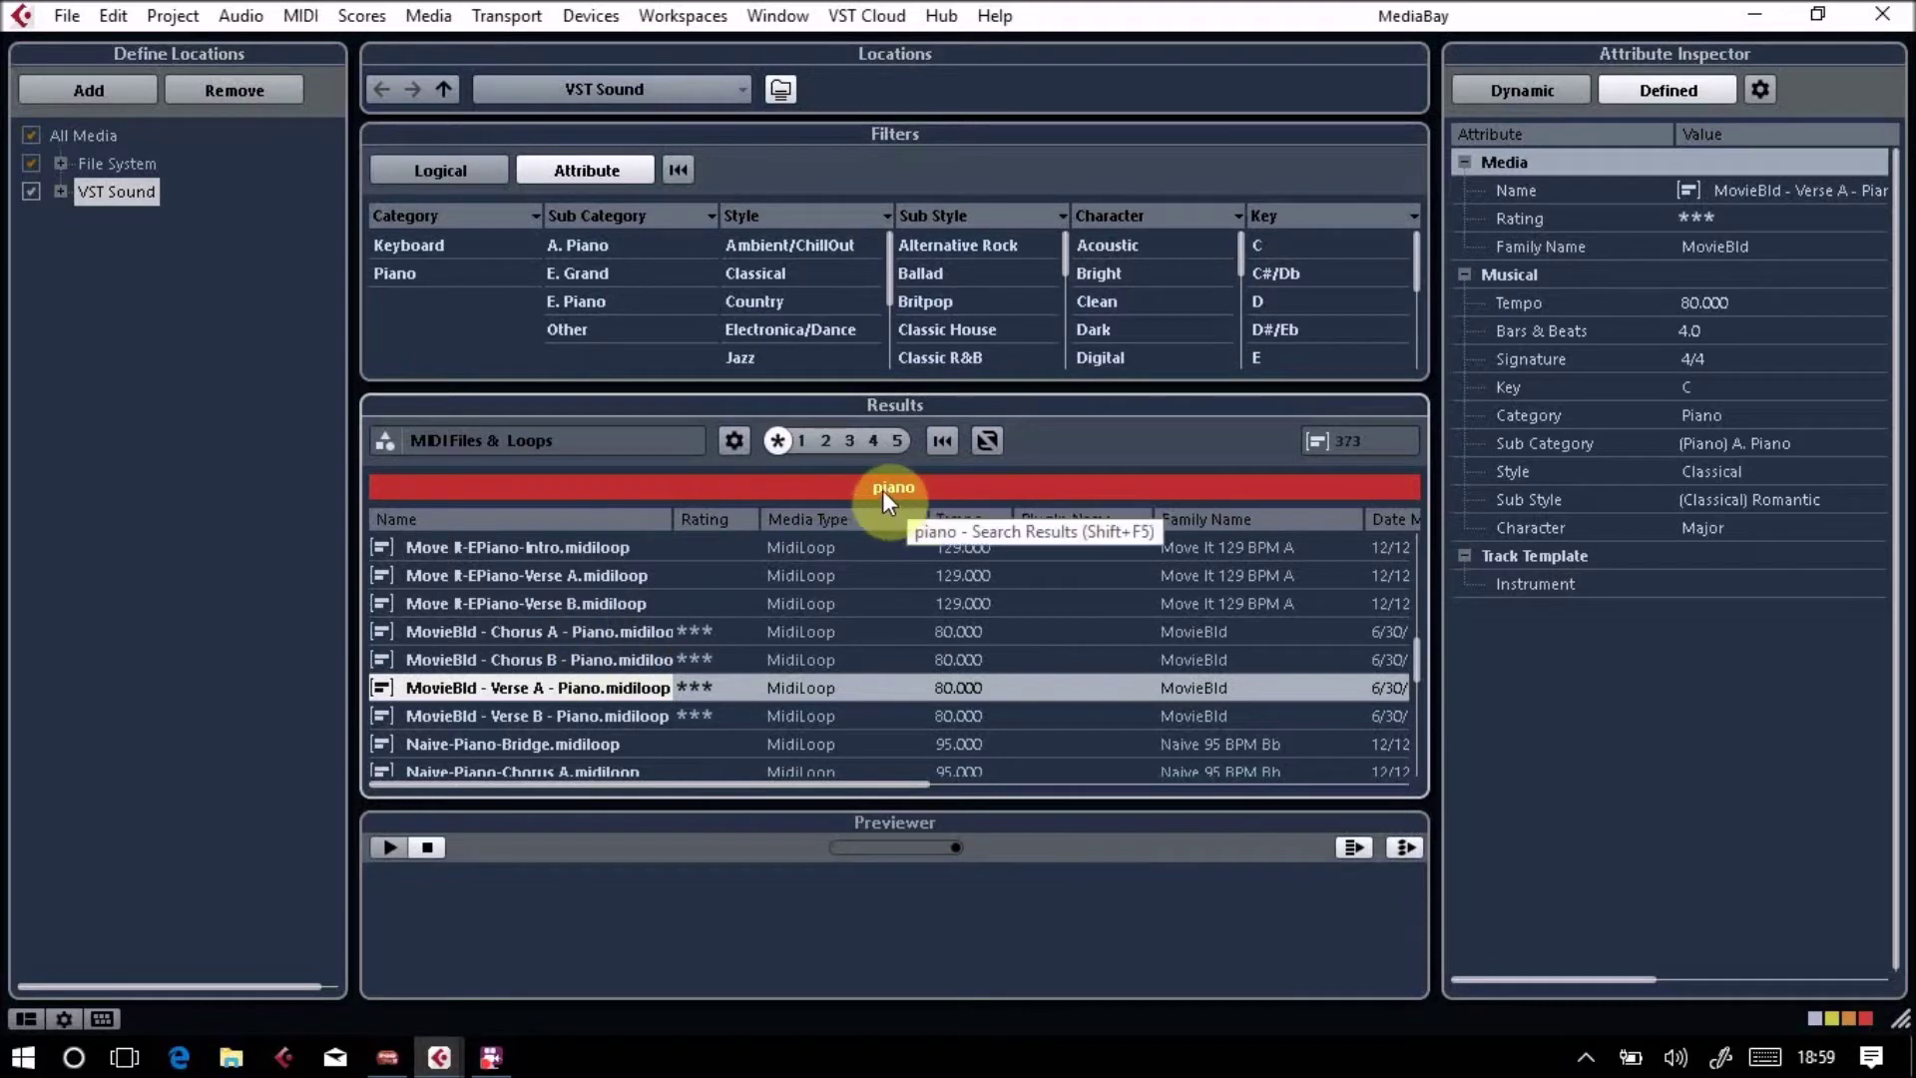
left_click(536, 686)
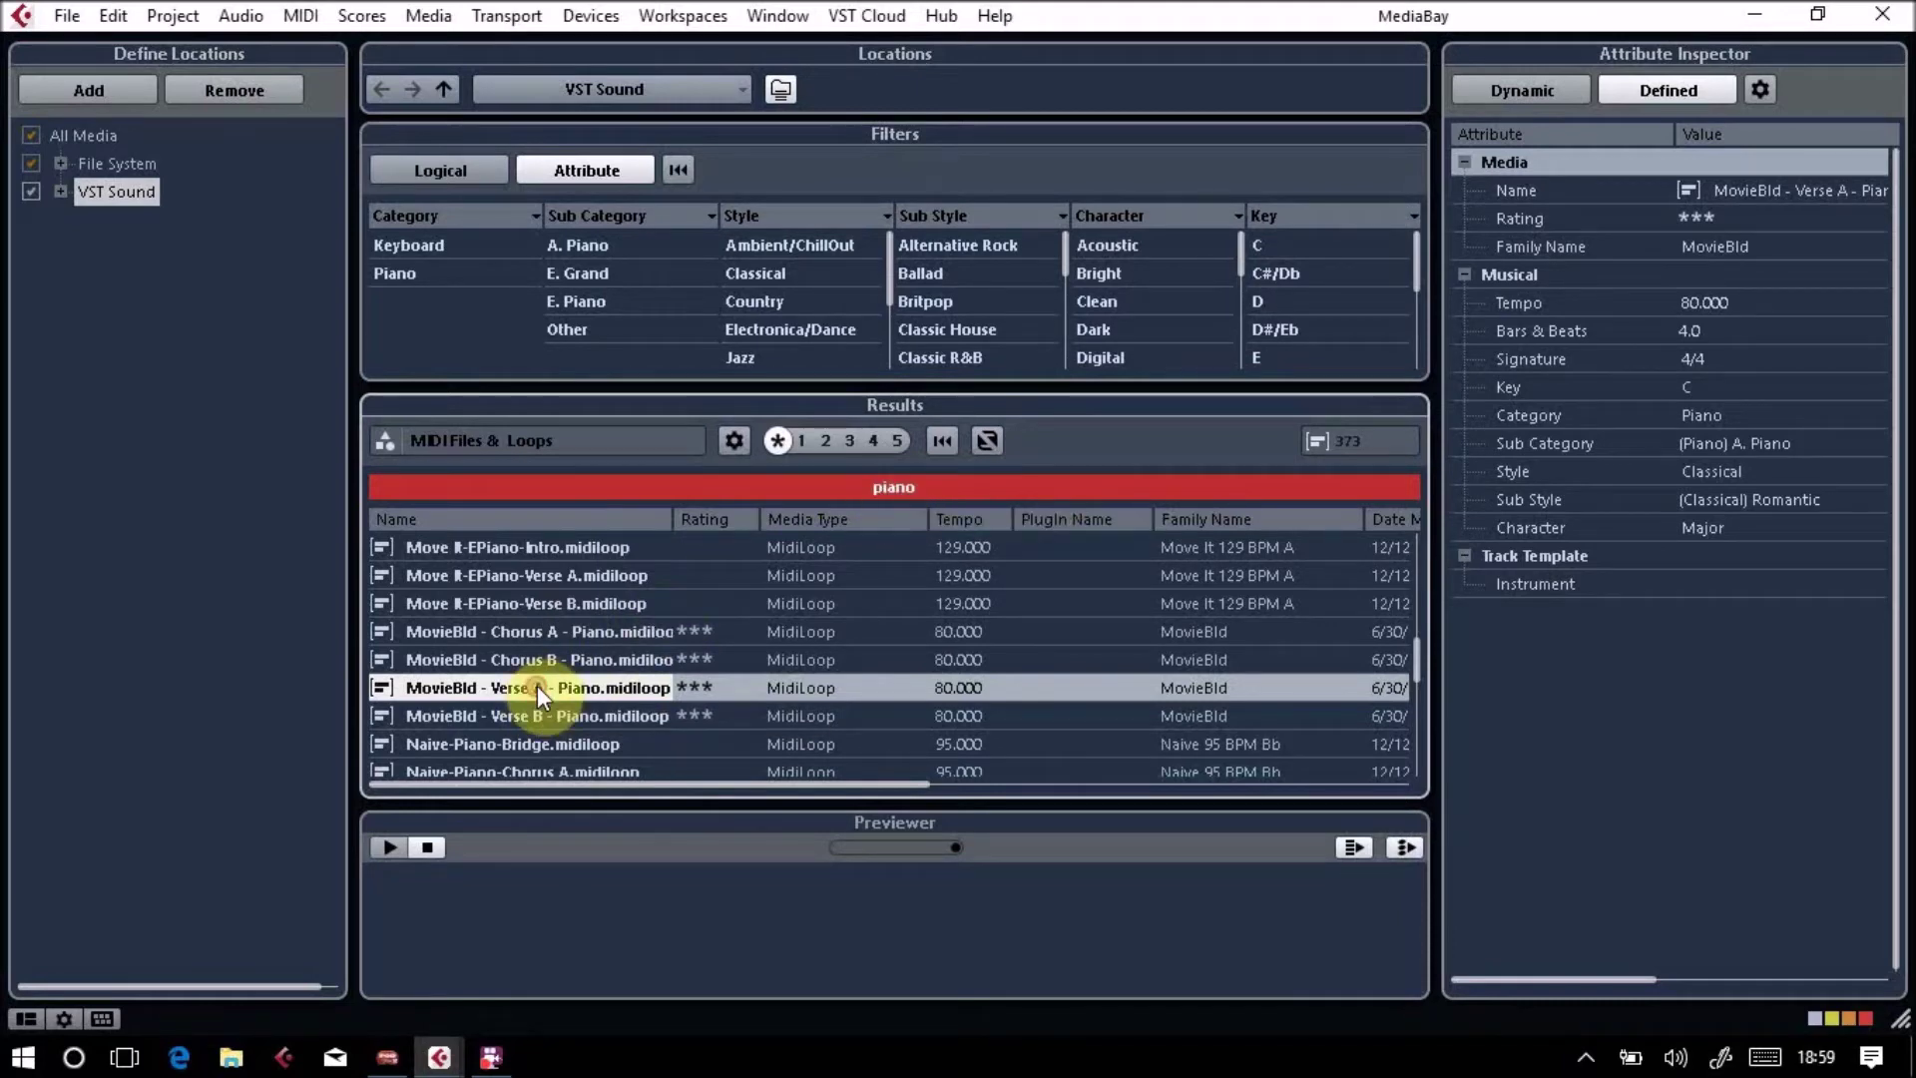
left_click(1882, 14)
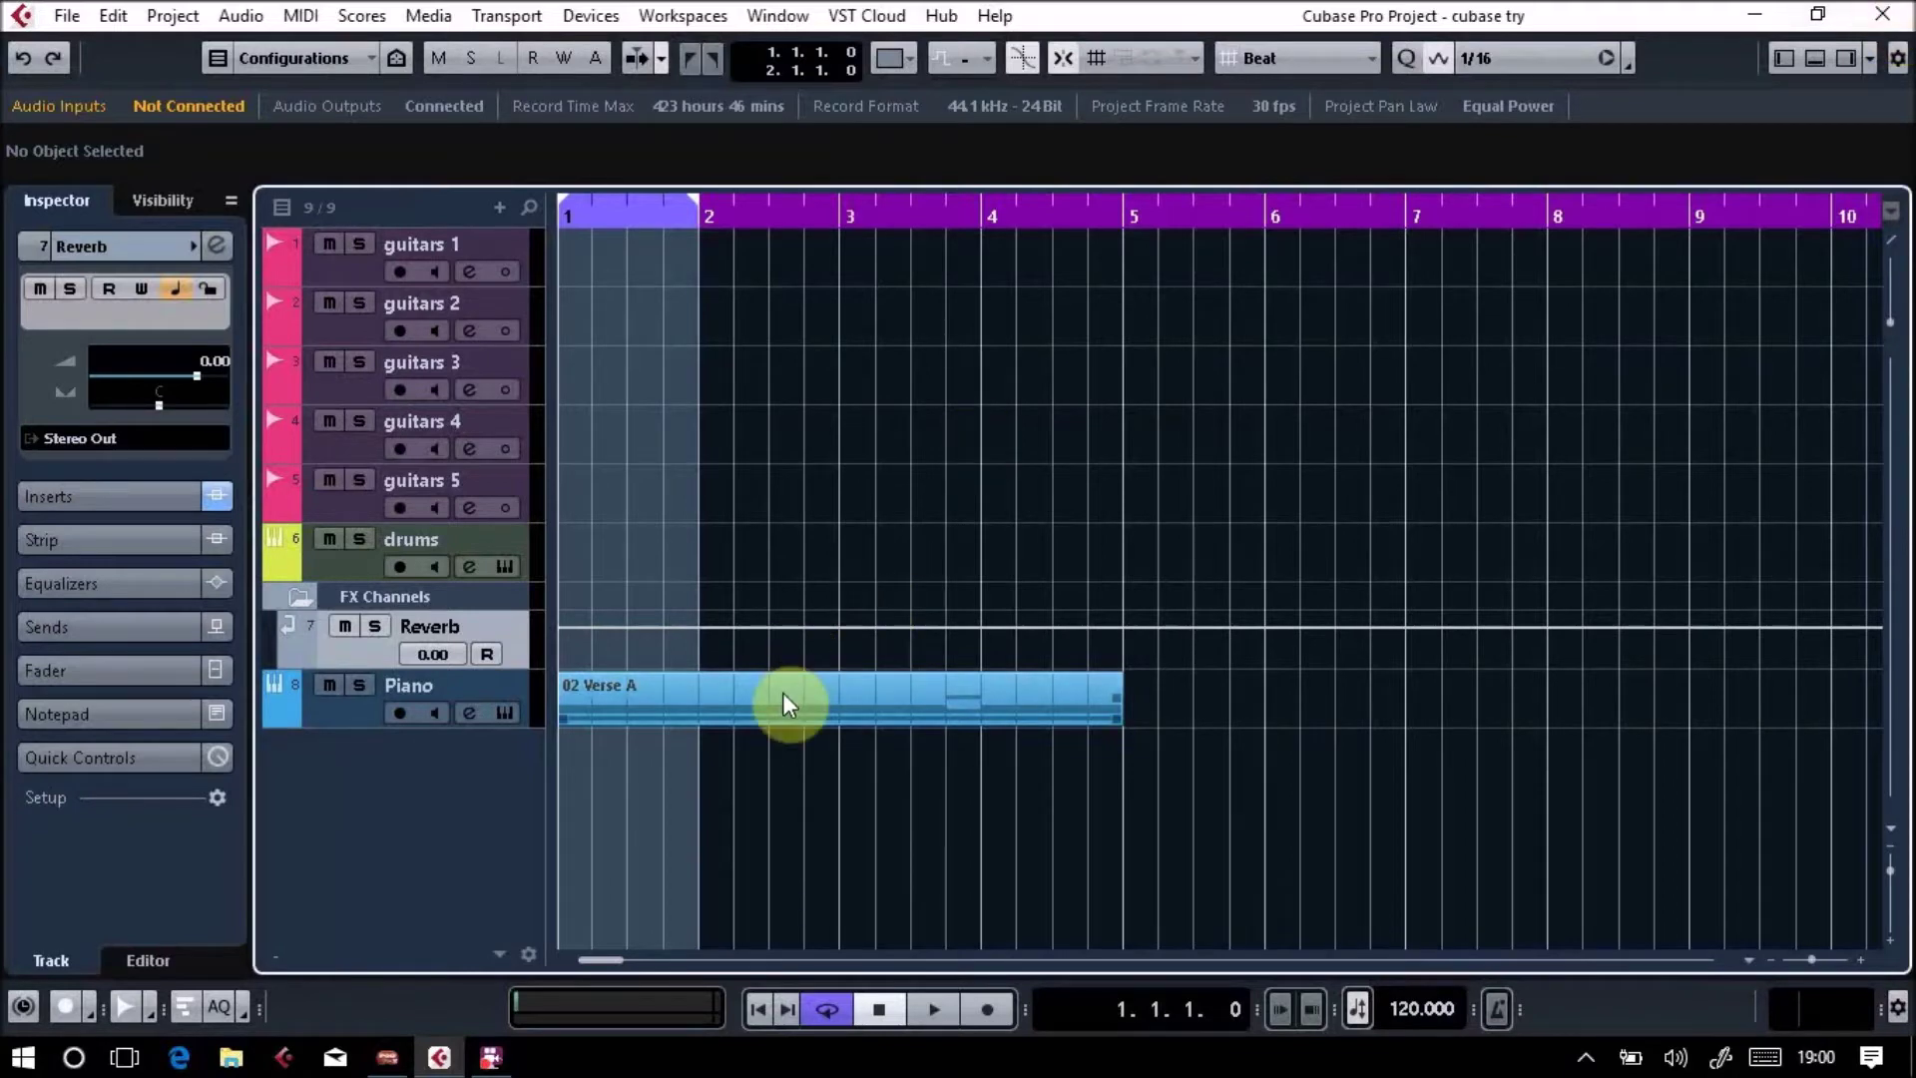
key("space")
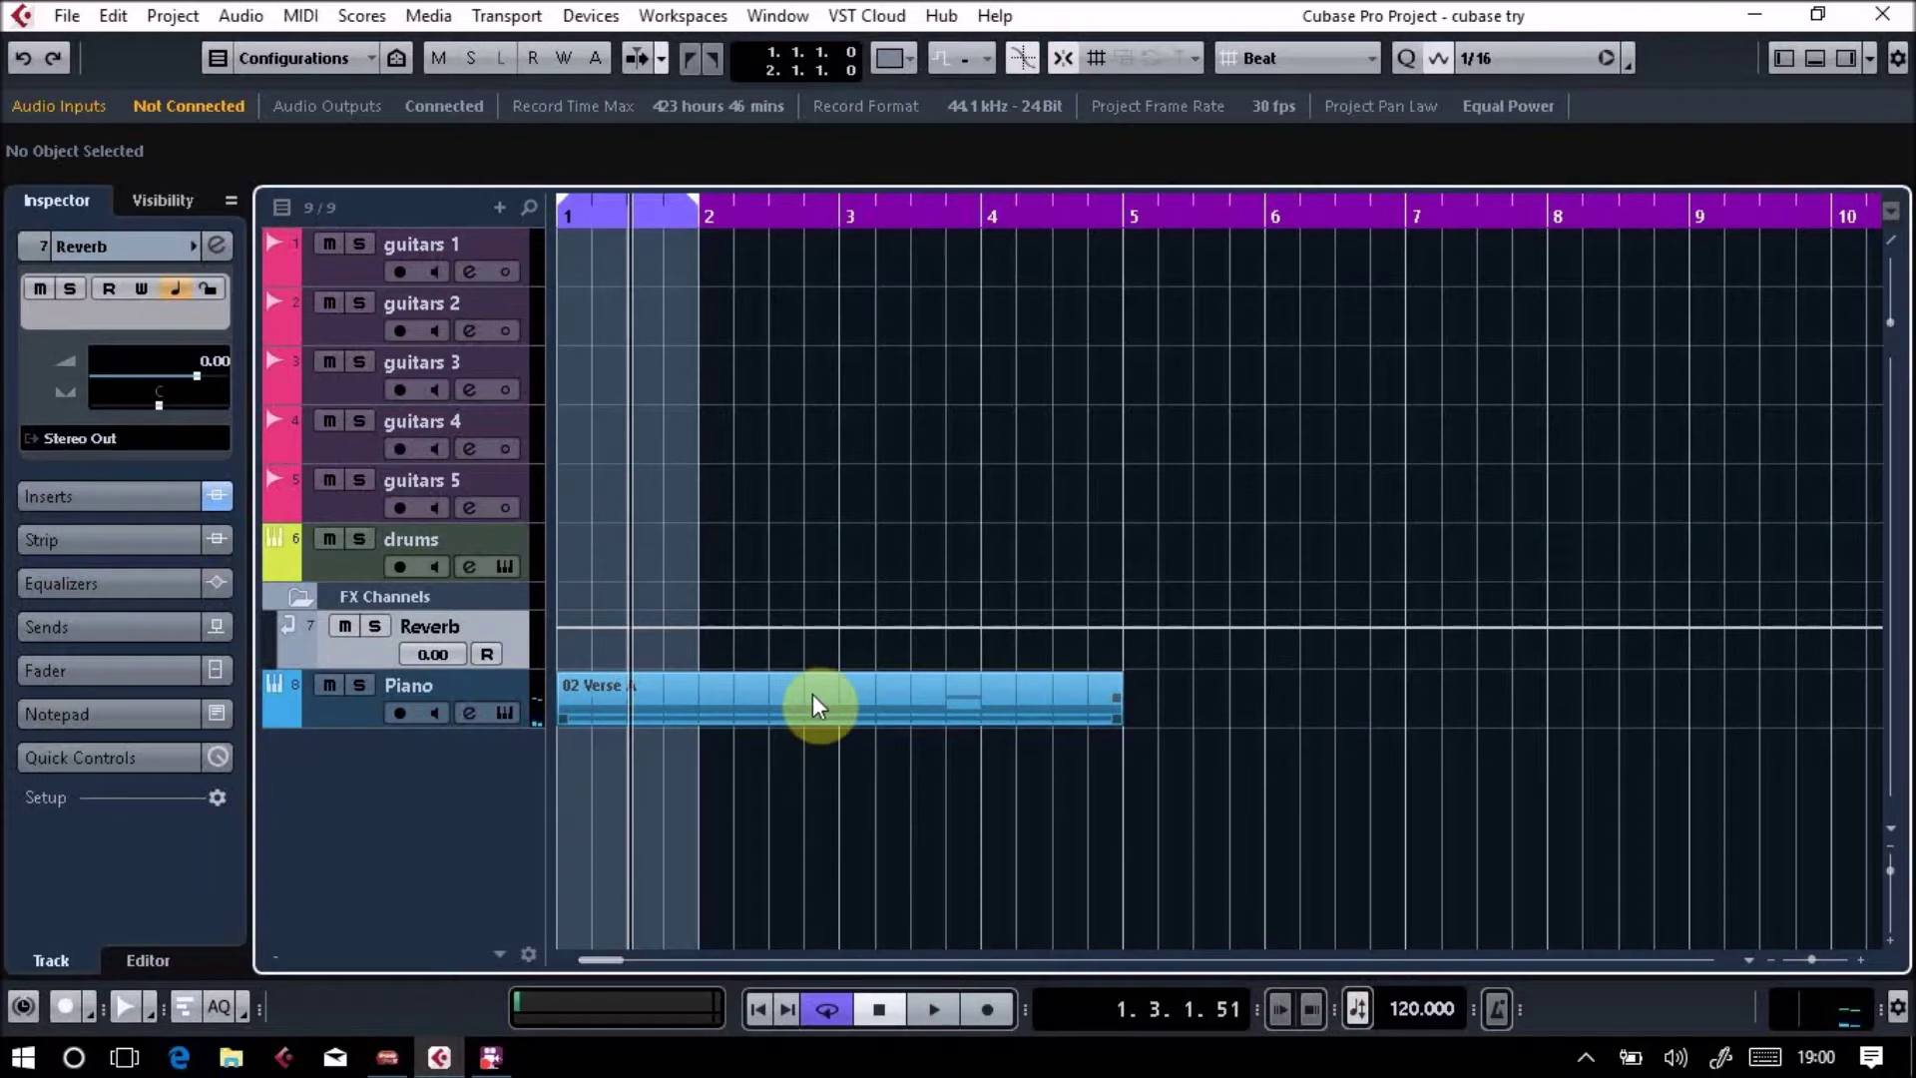
Loop the 02 Verse A part, then delete it from the Piano track.
left_click(813, 700)
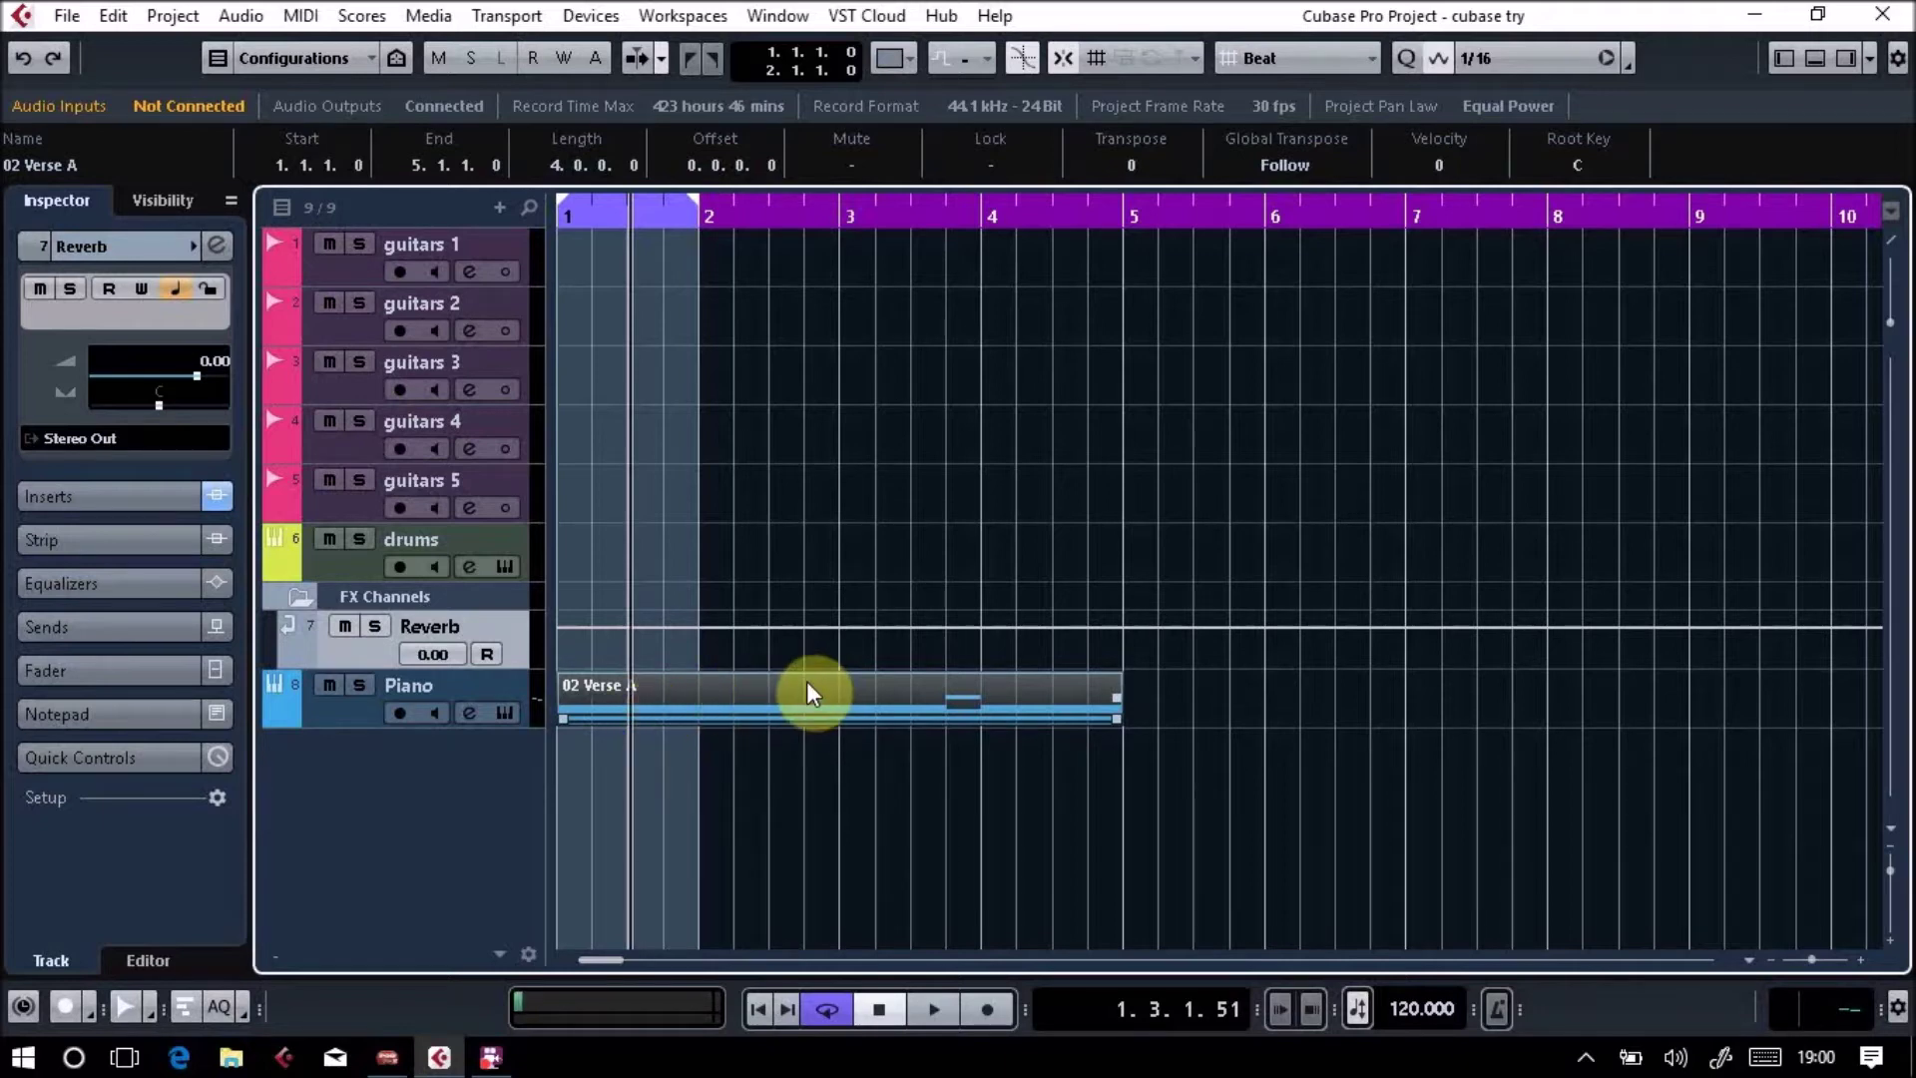
key("p")
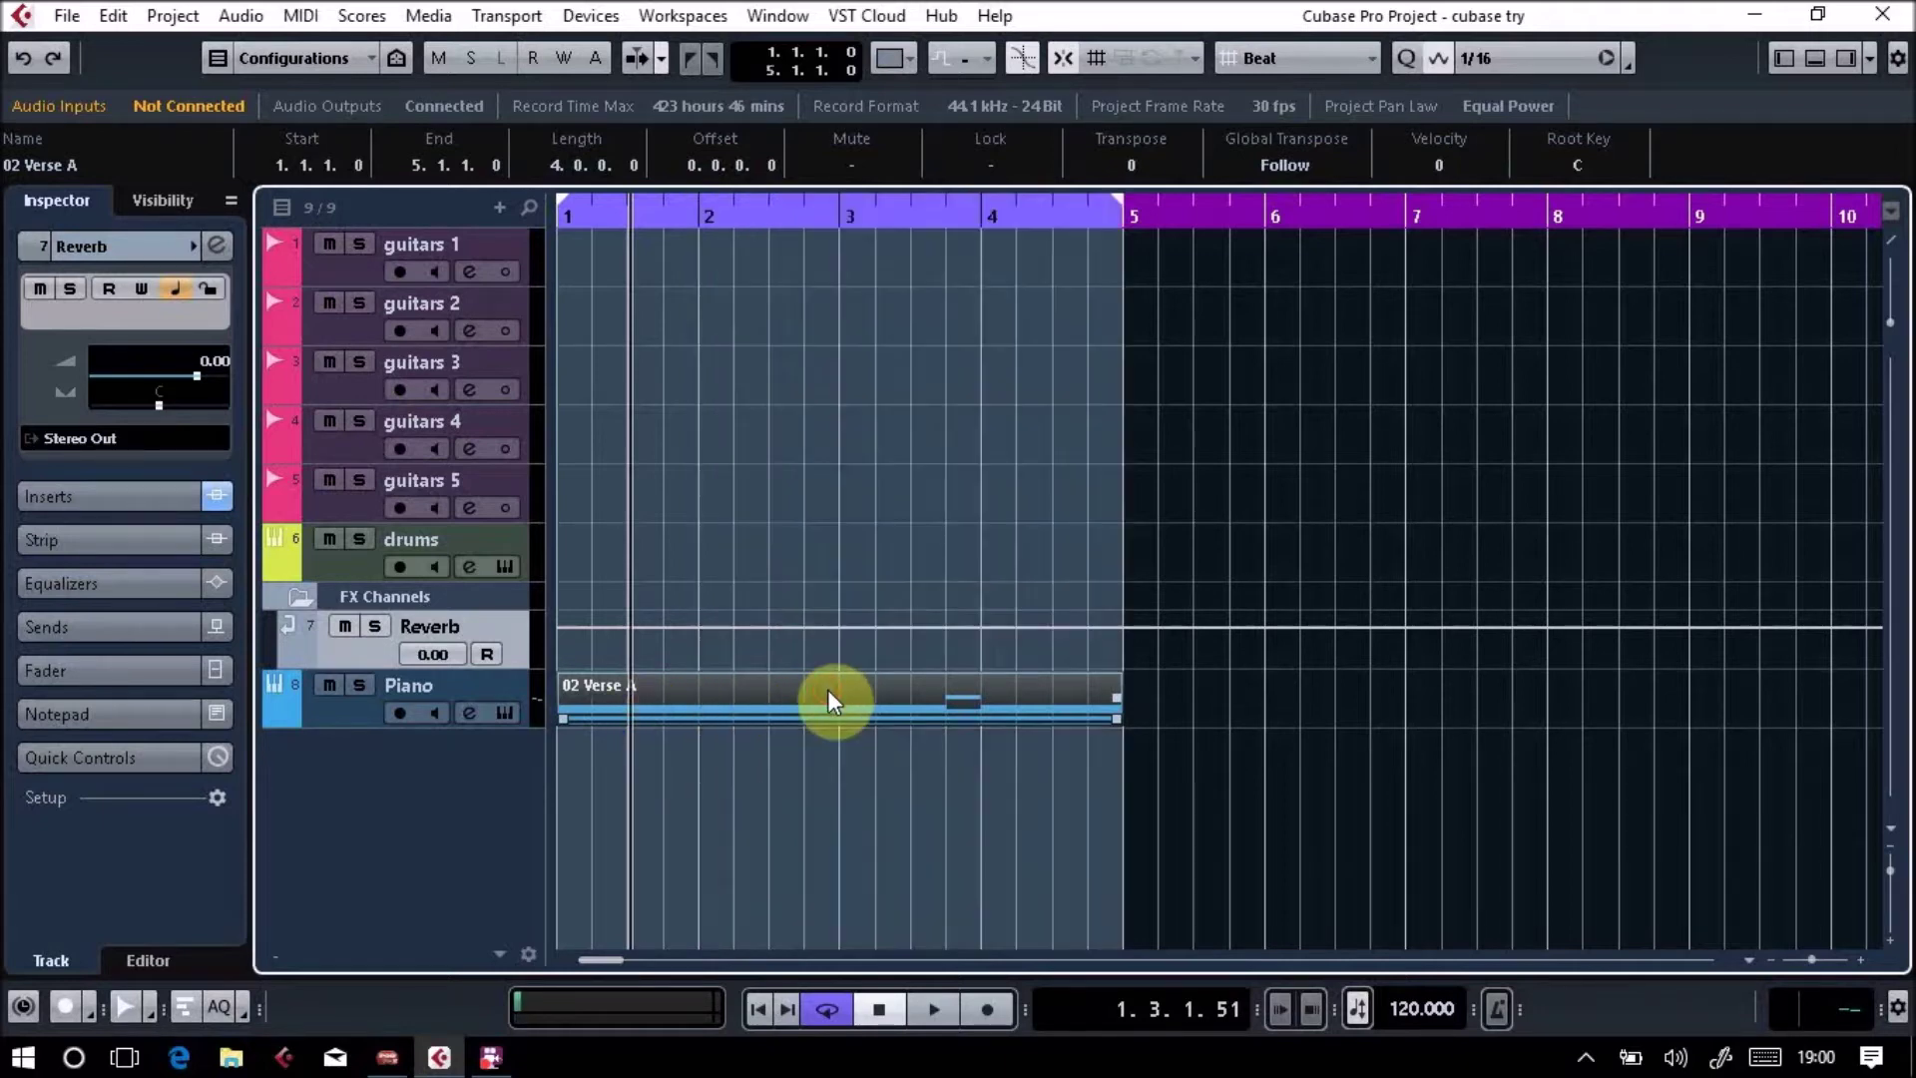
left_click(898, 598)
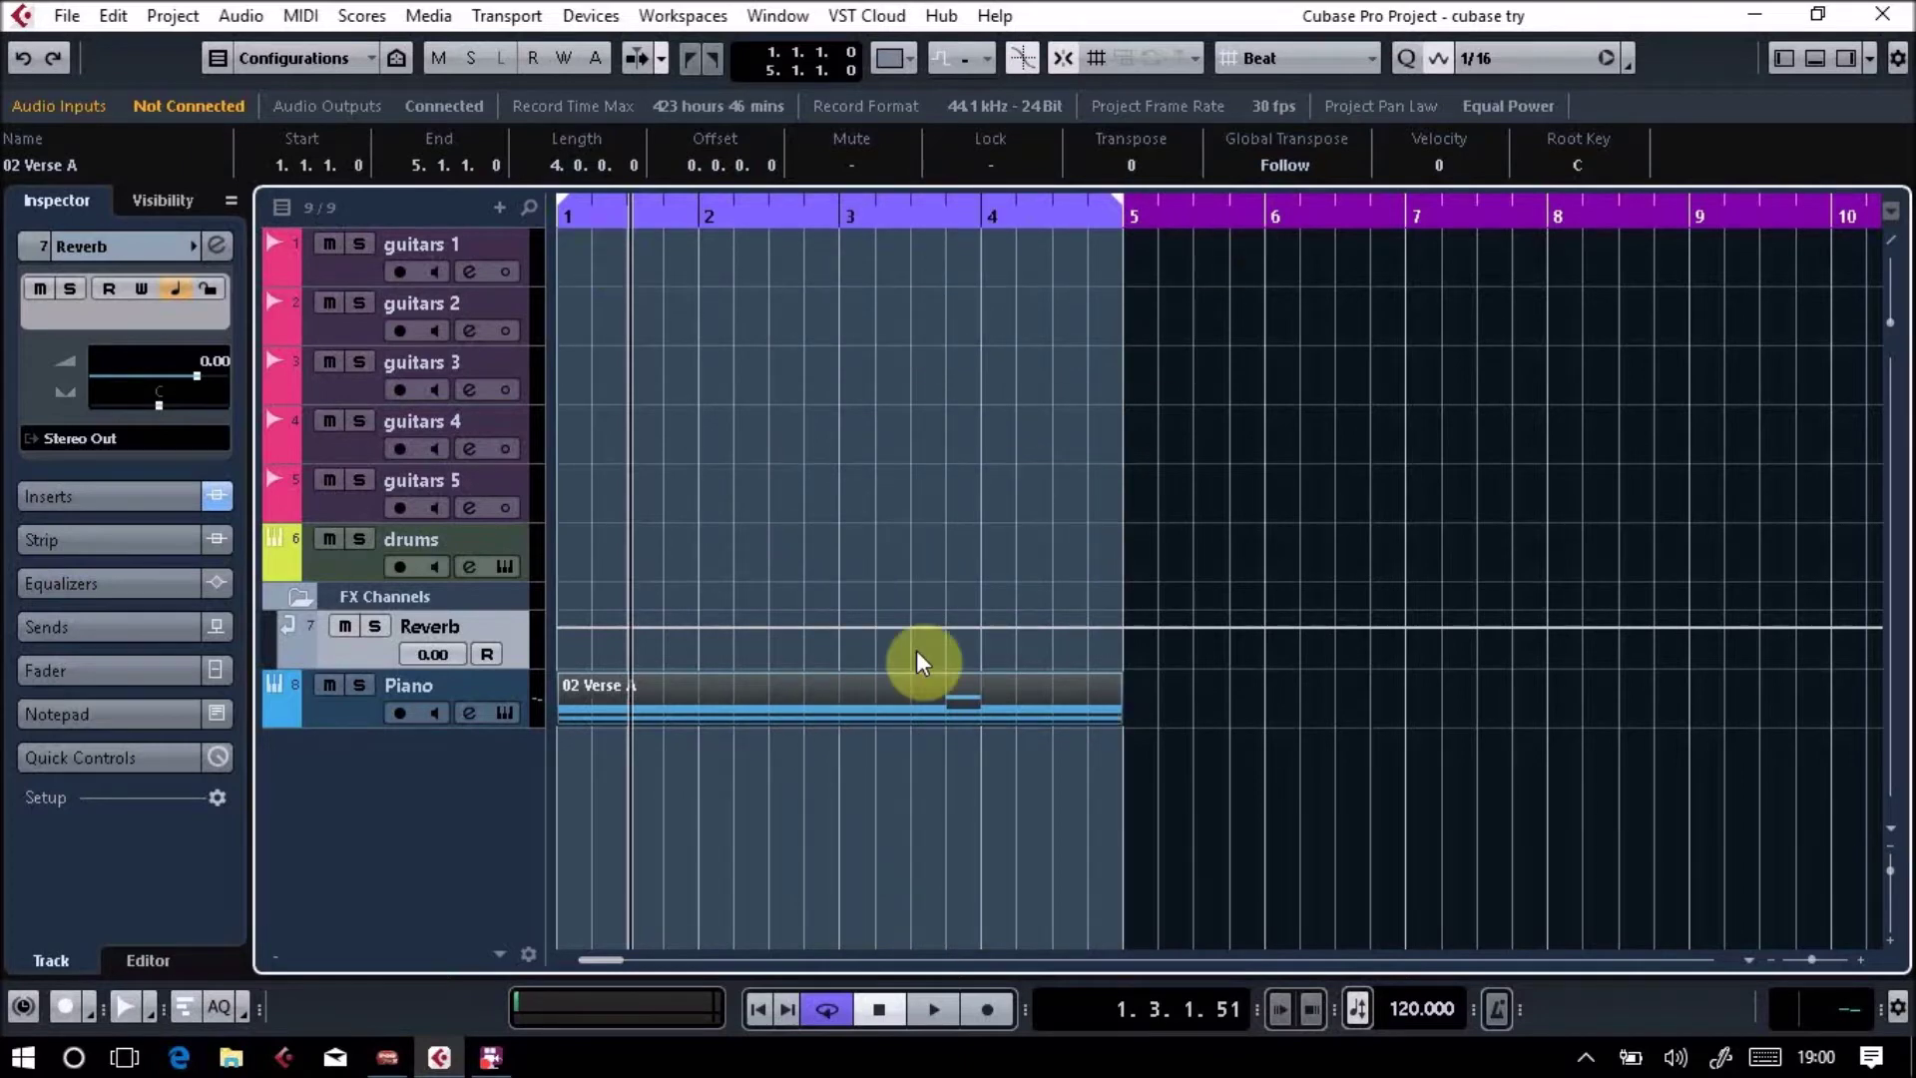
left_click(885, 709)
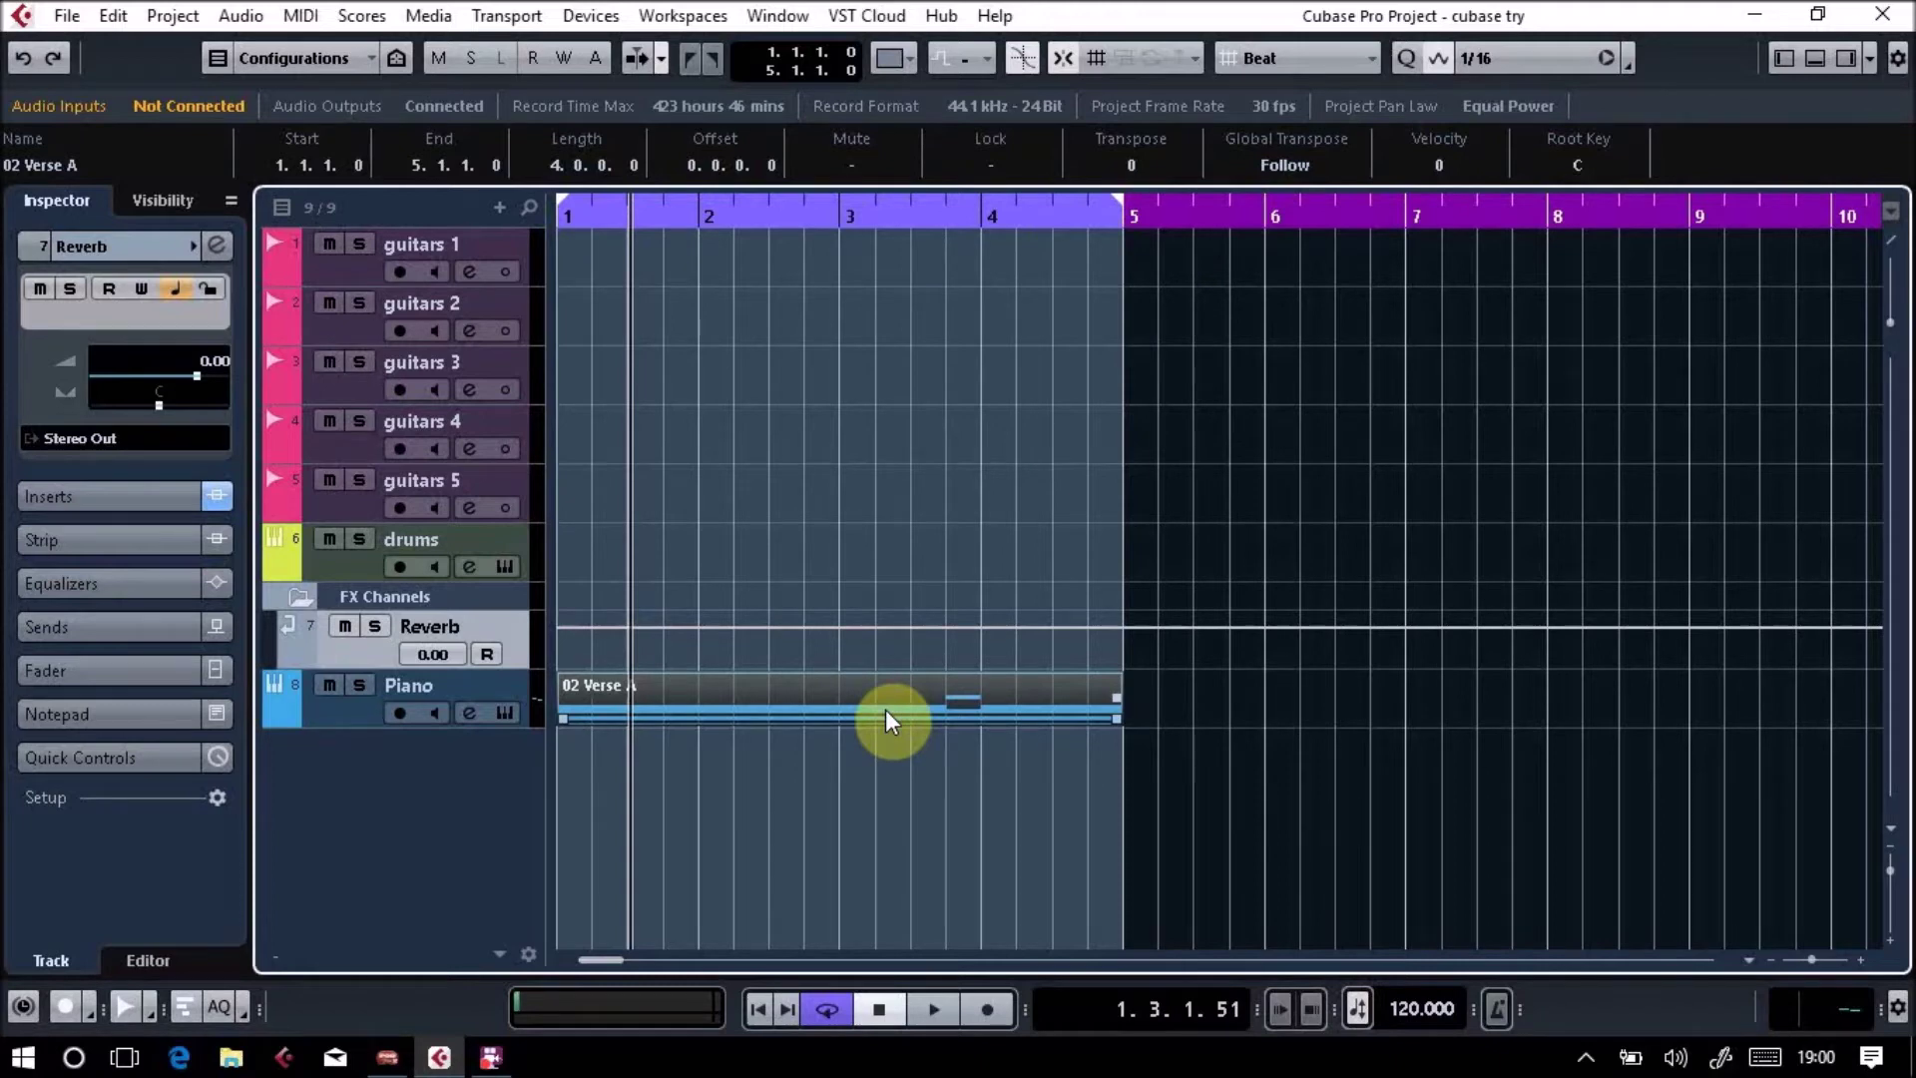
left_click(861, 865)
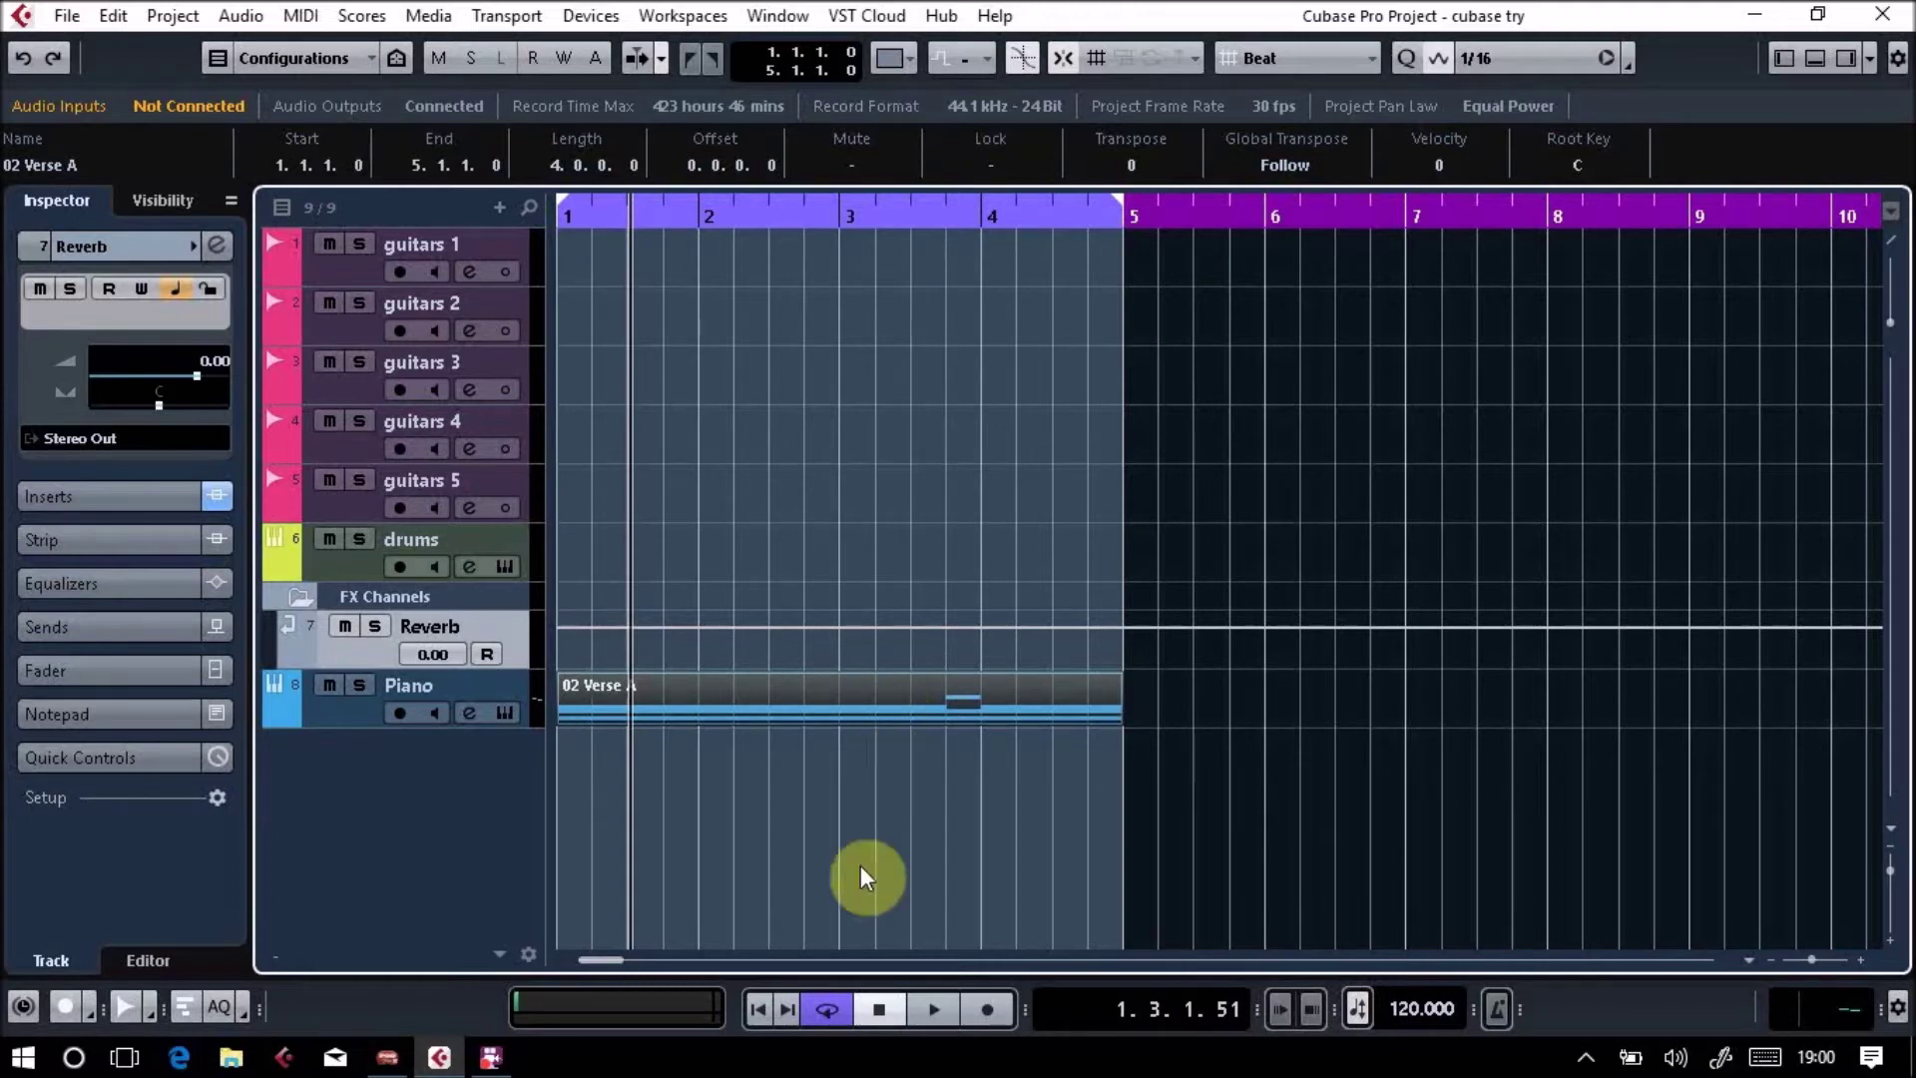
left_click(979, 715)
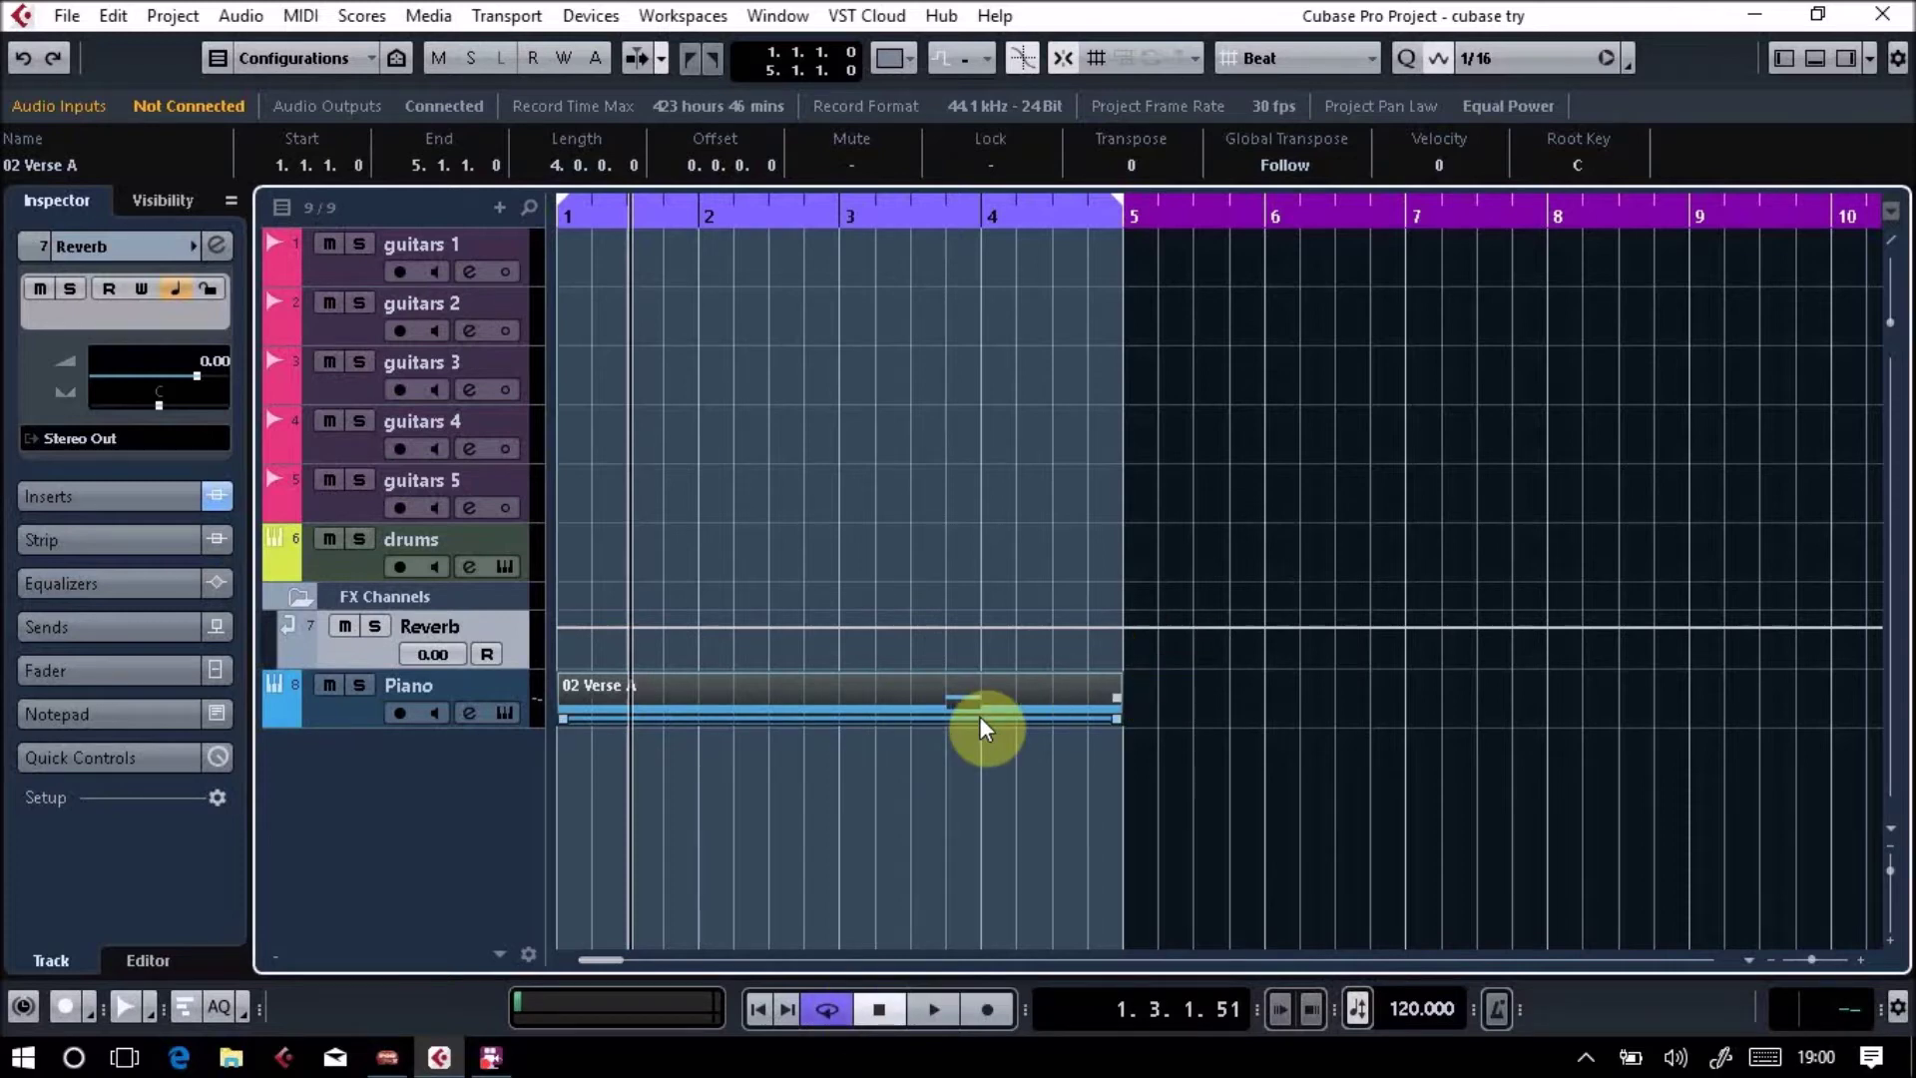
key("Delete")
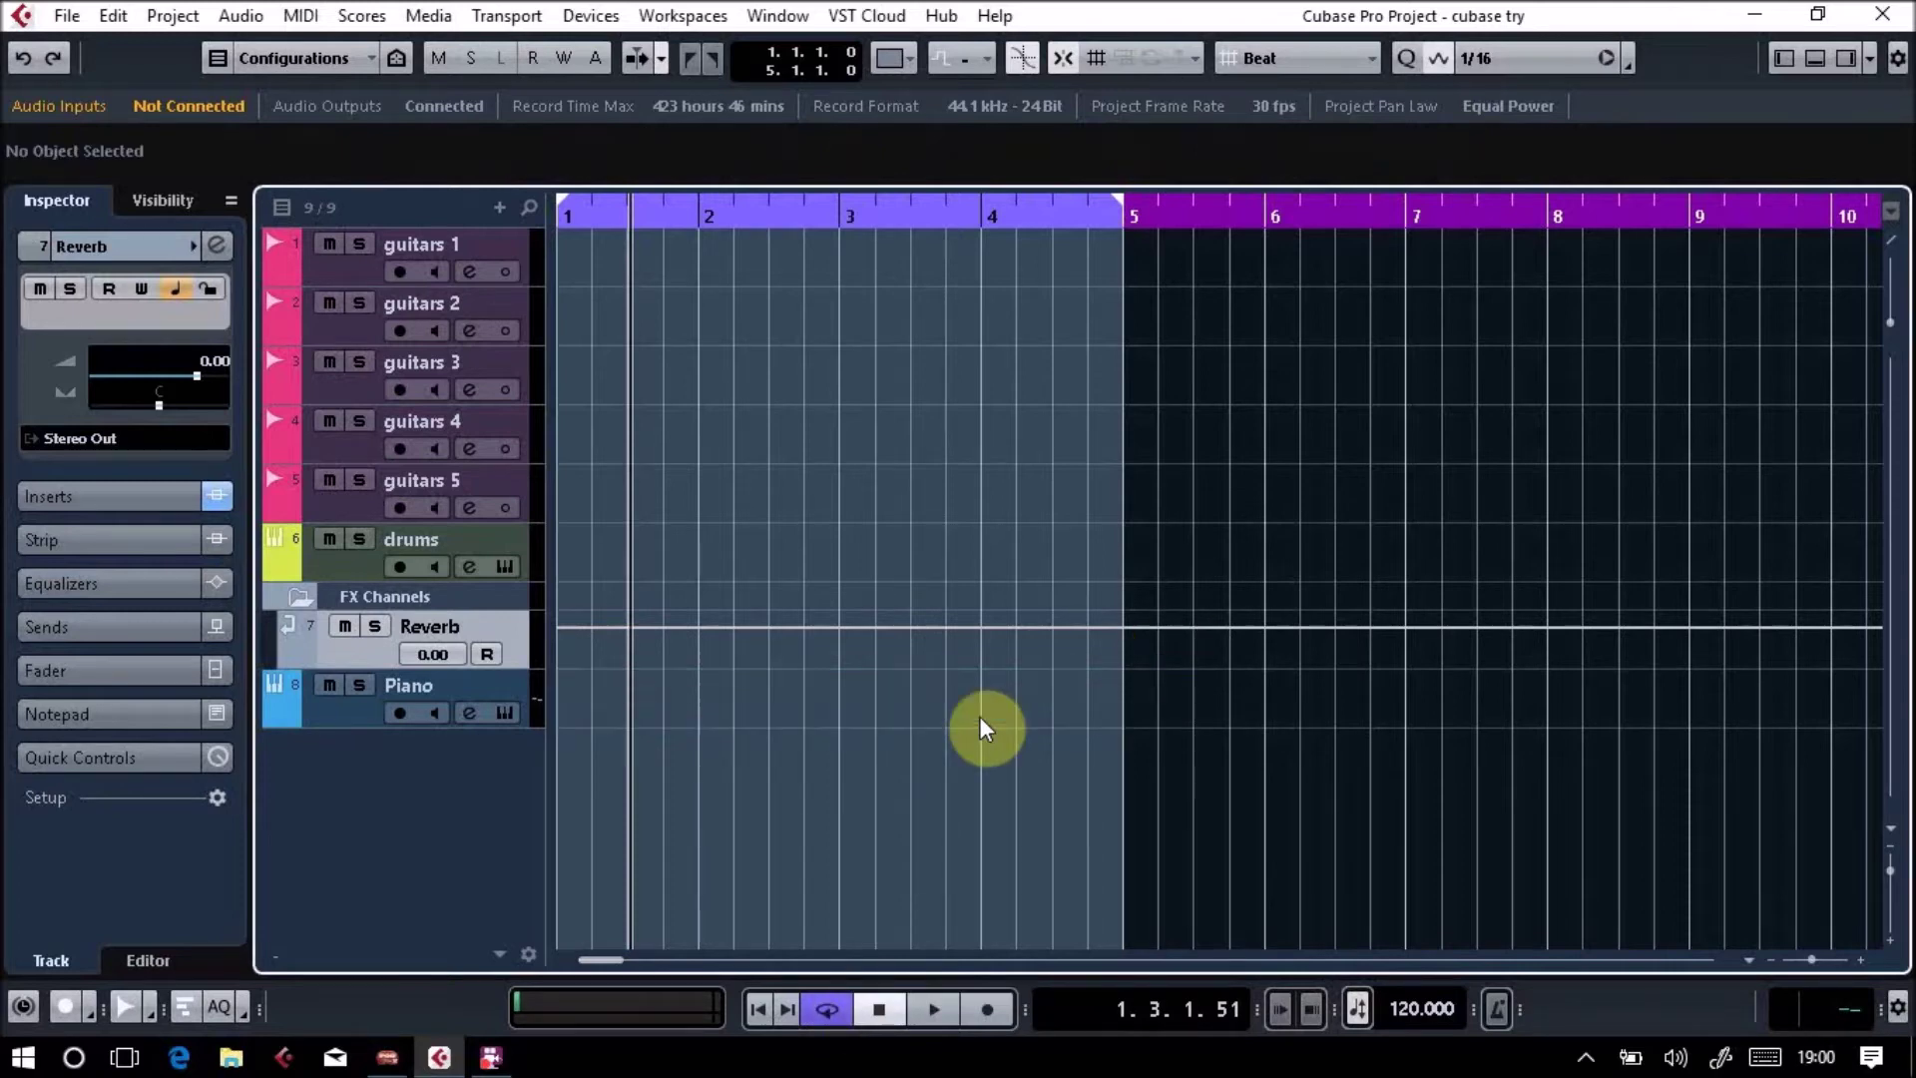
Select the Piano track, show the Chord Pads and play the A7 pad.
left_click(373, 715)
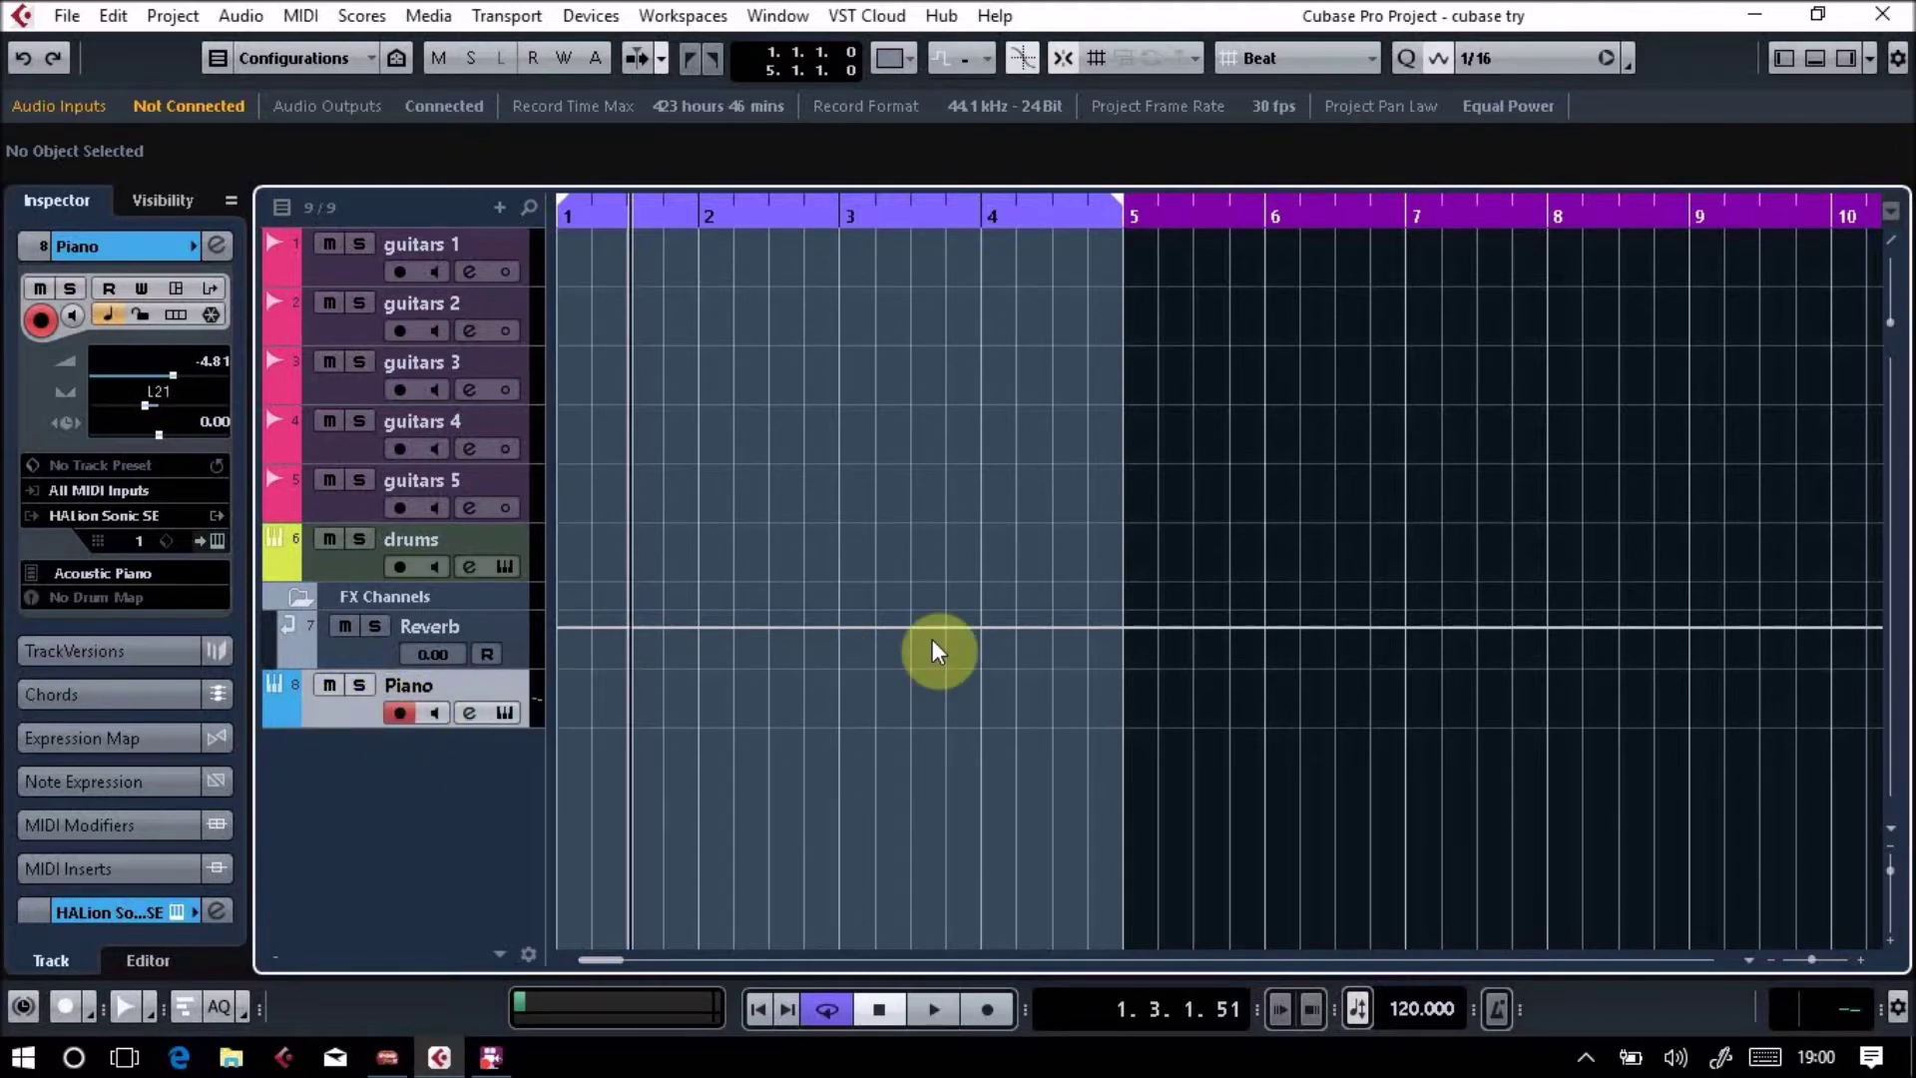
left_click(1815, 67)
mouse_move(522, 711)
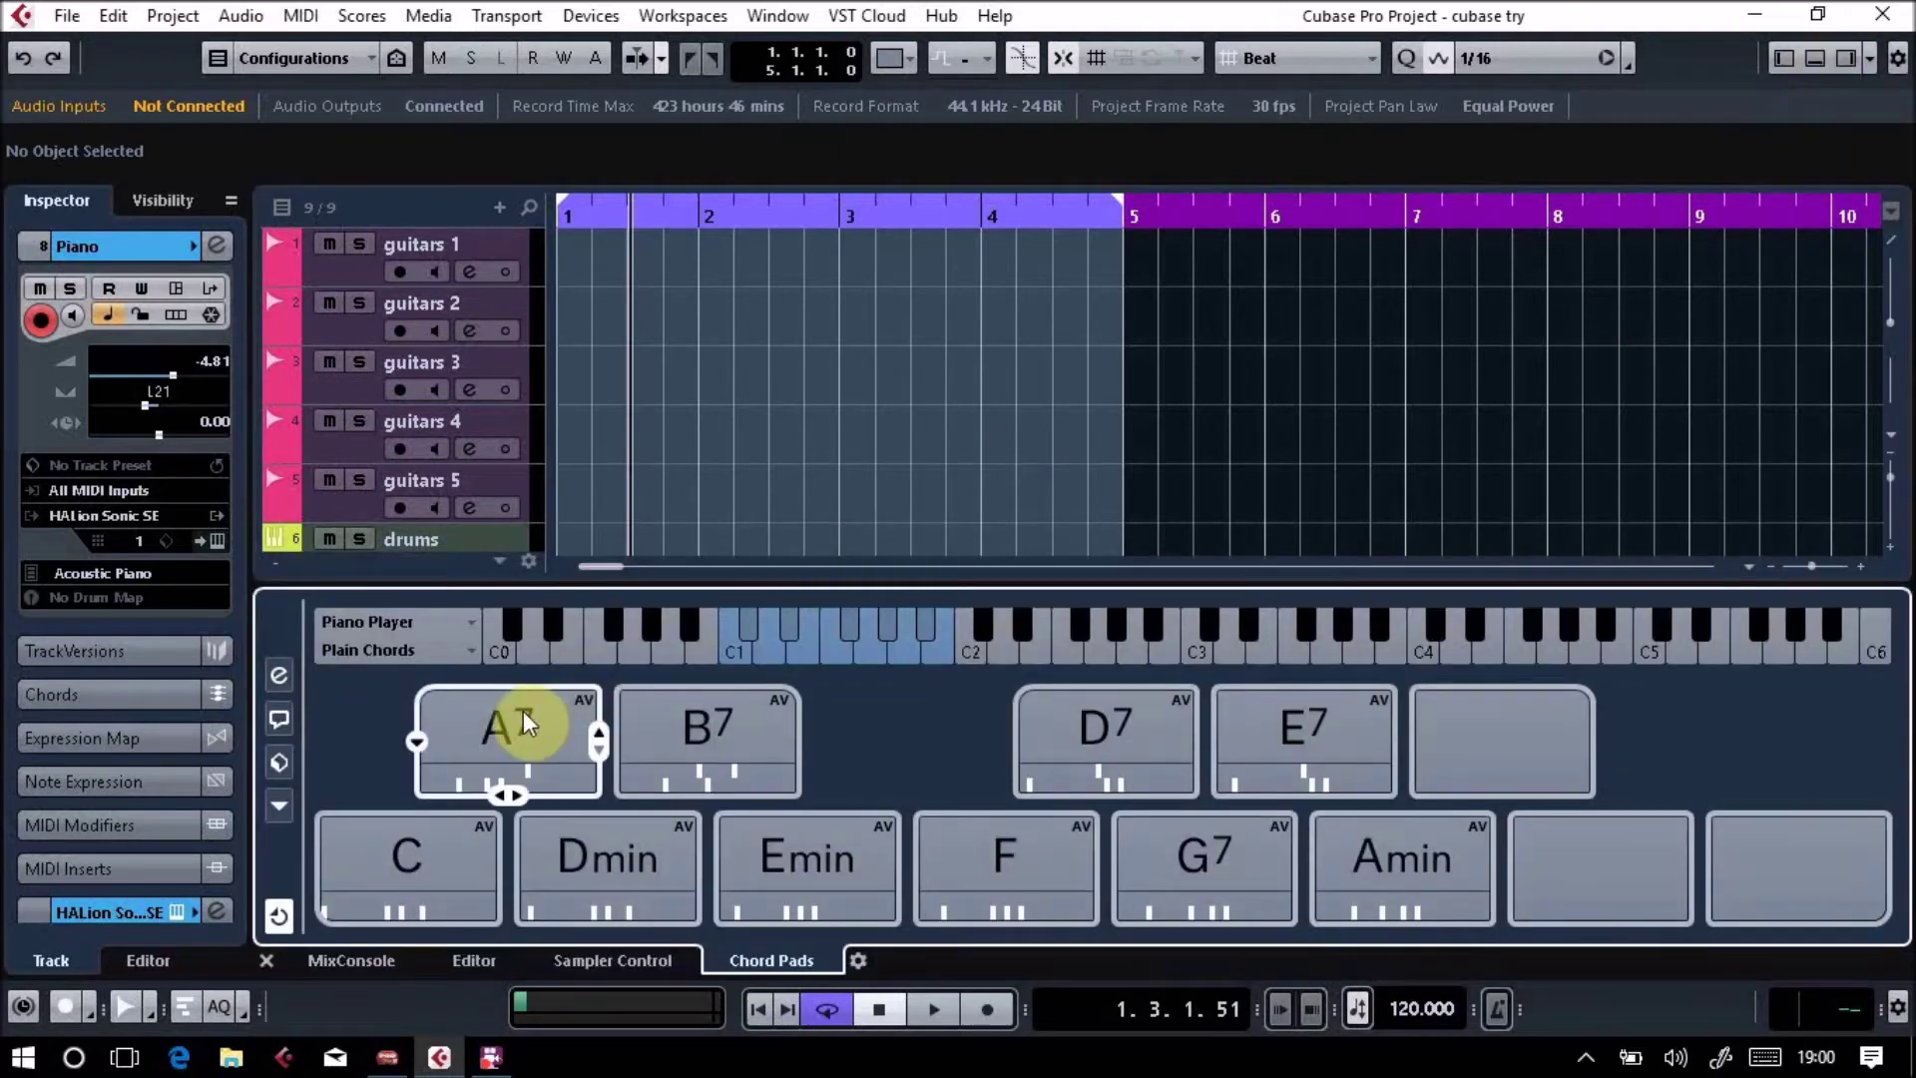
left_click(523, 711)
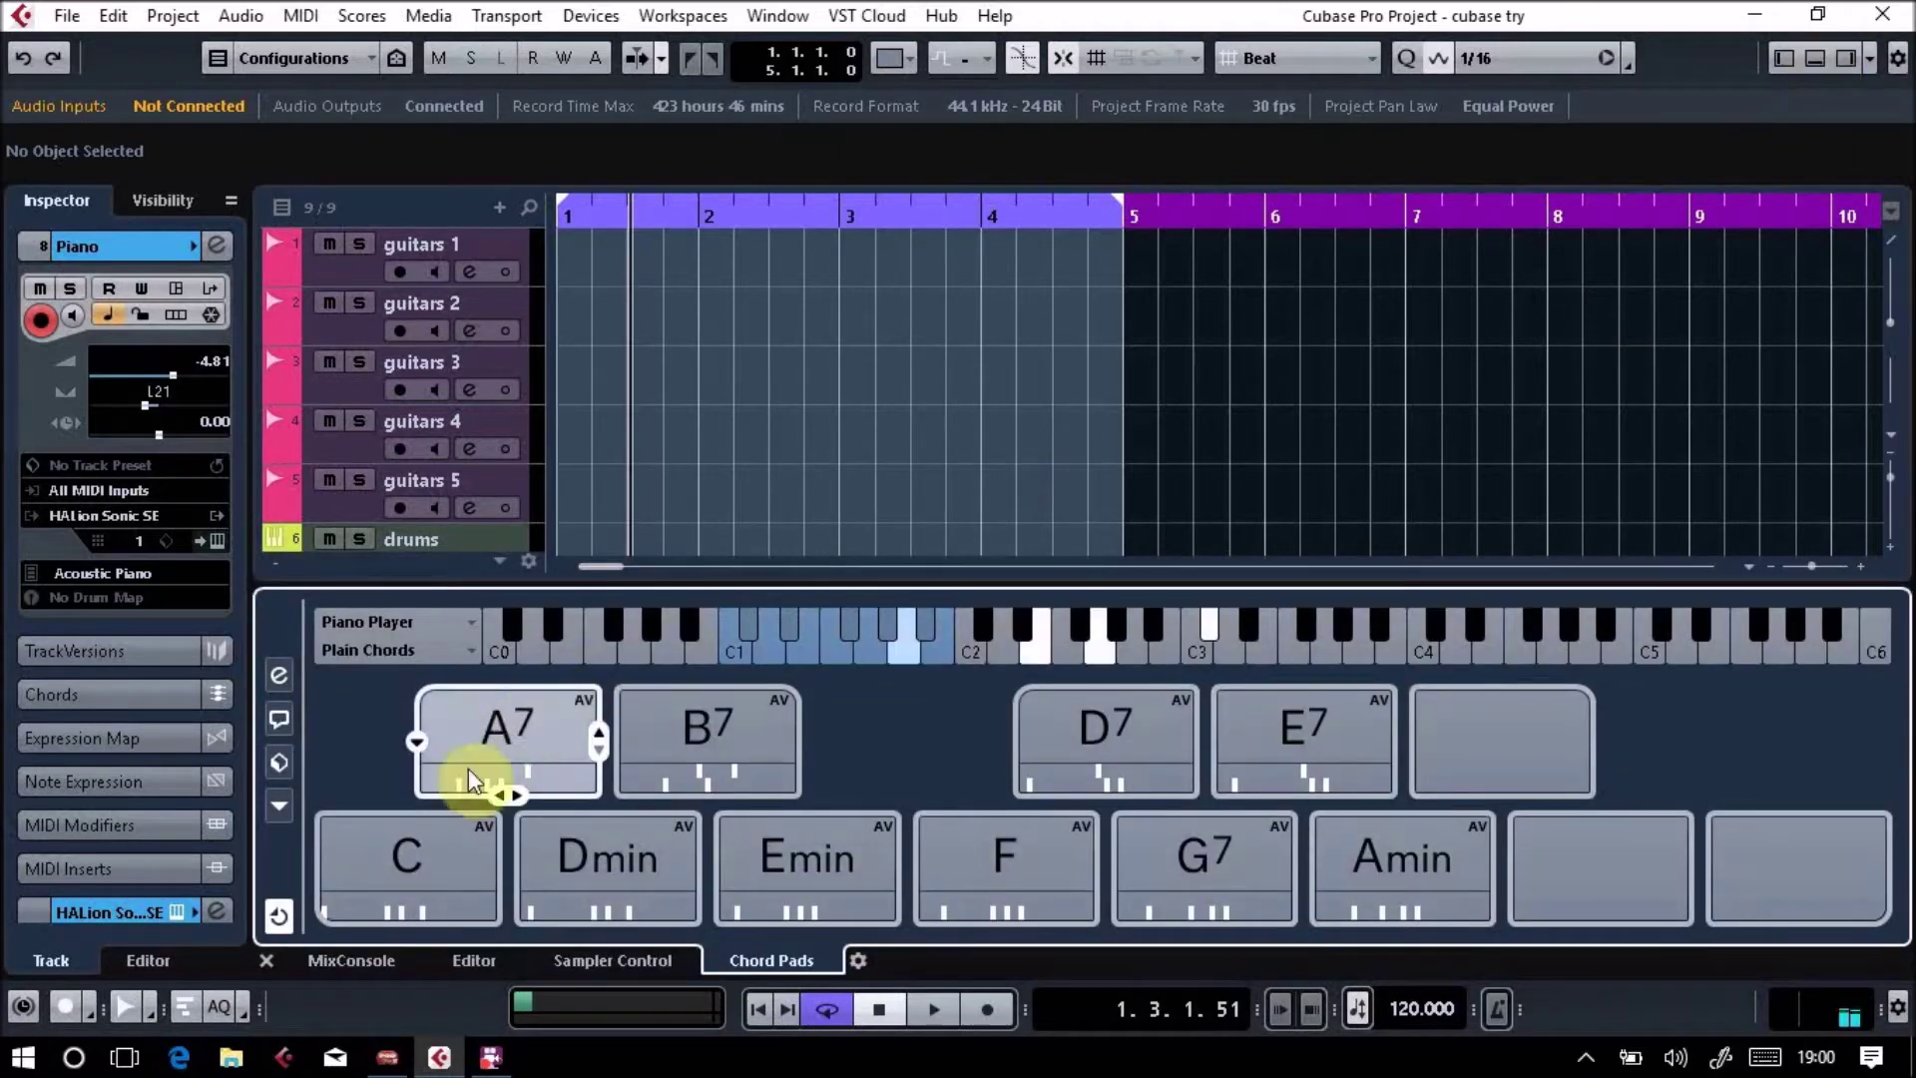
Audition the C, Dmin, Emin, F and G7 pads, then C again.
left_click(408, 873)
left_click(614, 861)
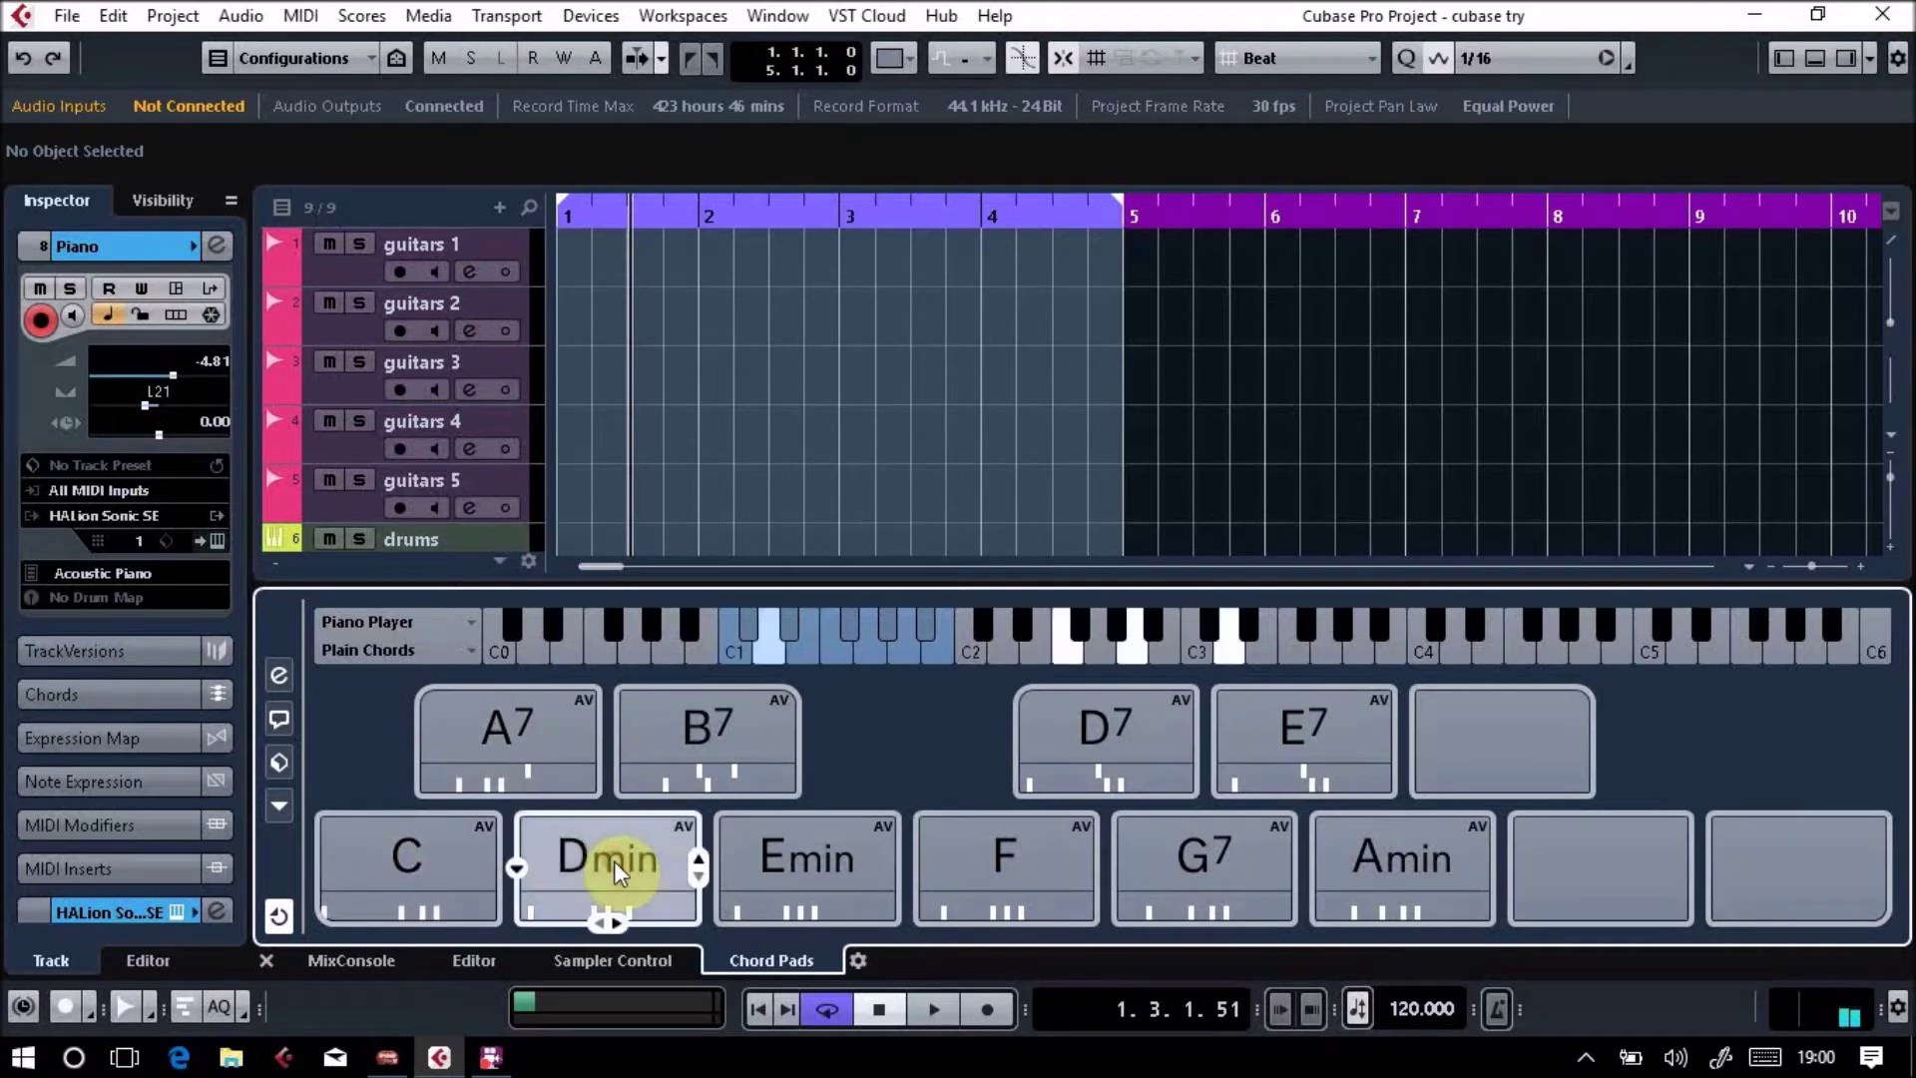
left_click(806, 861)
left_click(989, 850)
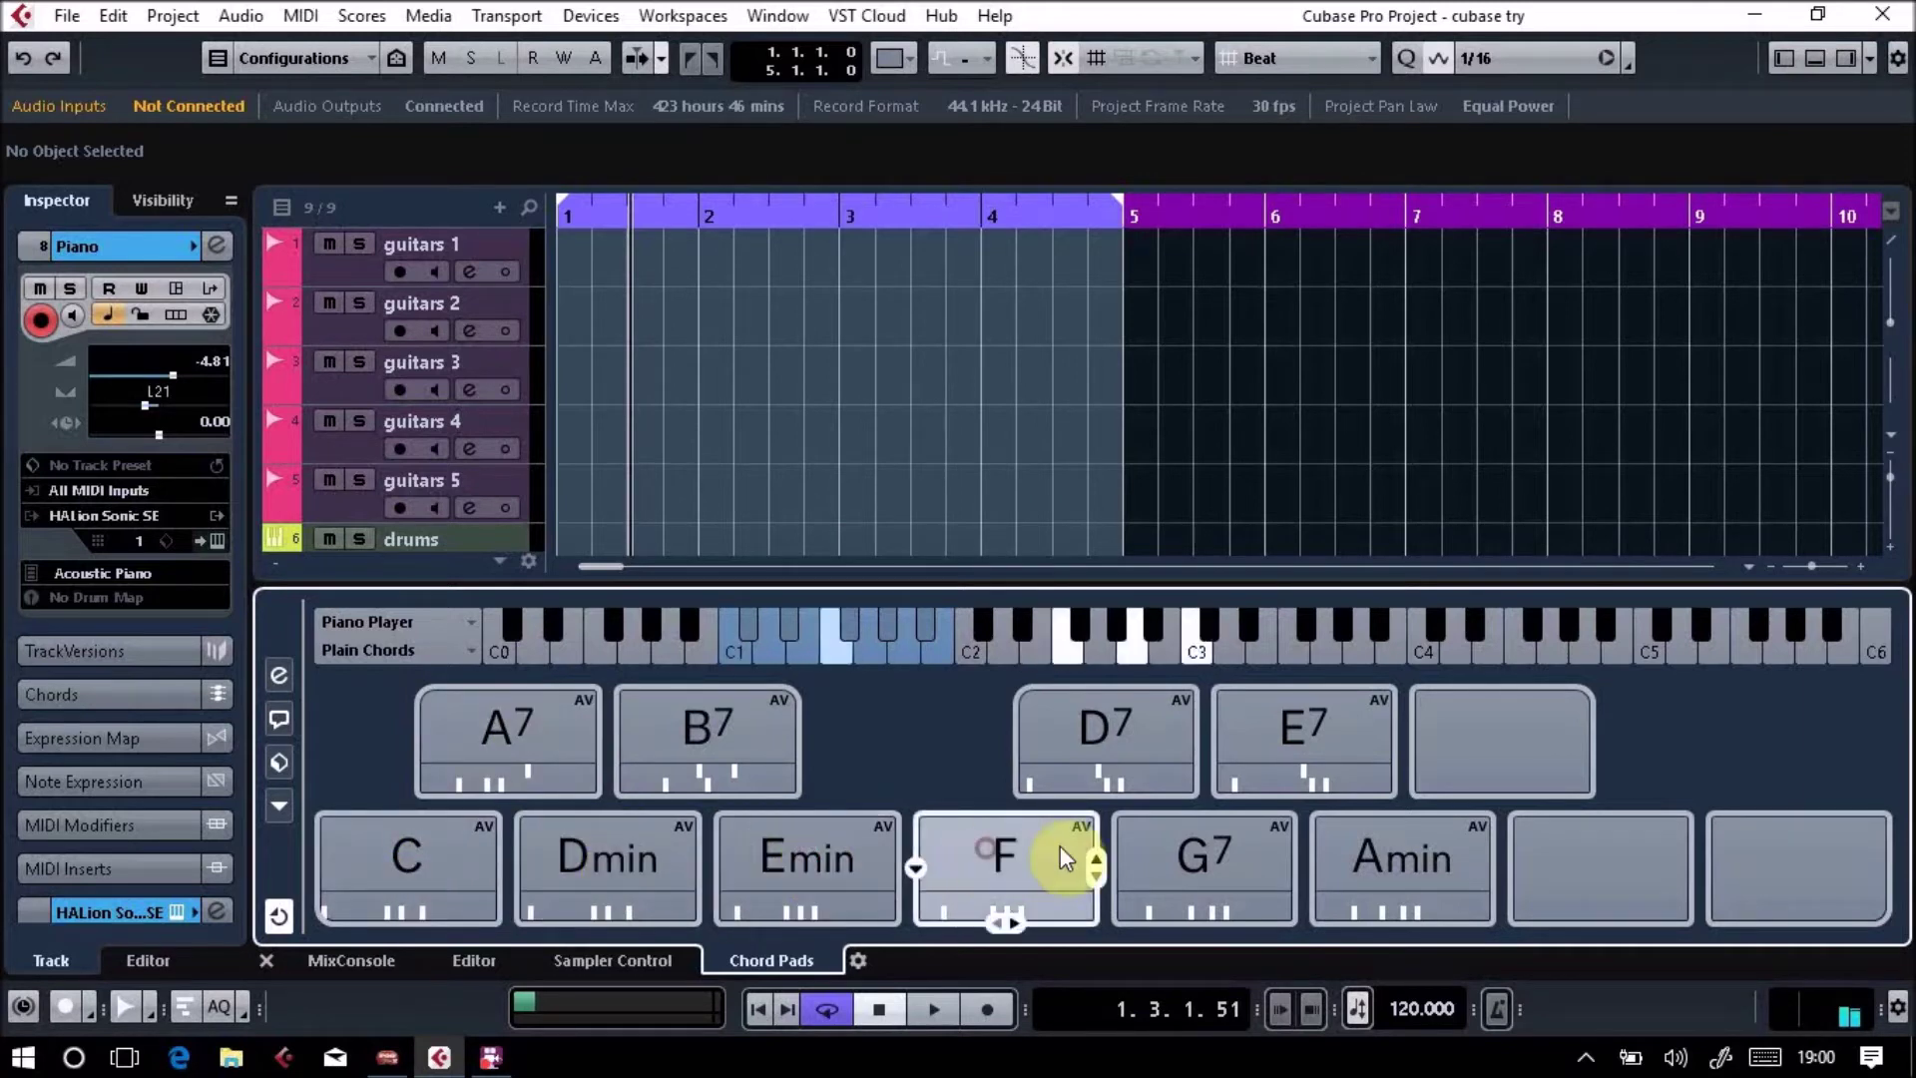
left_click(1157, 855)
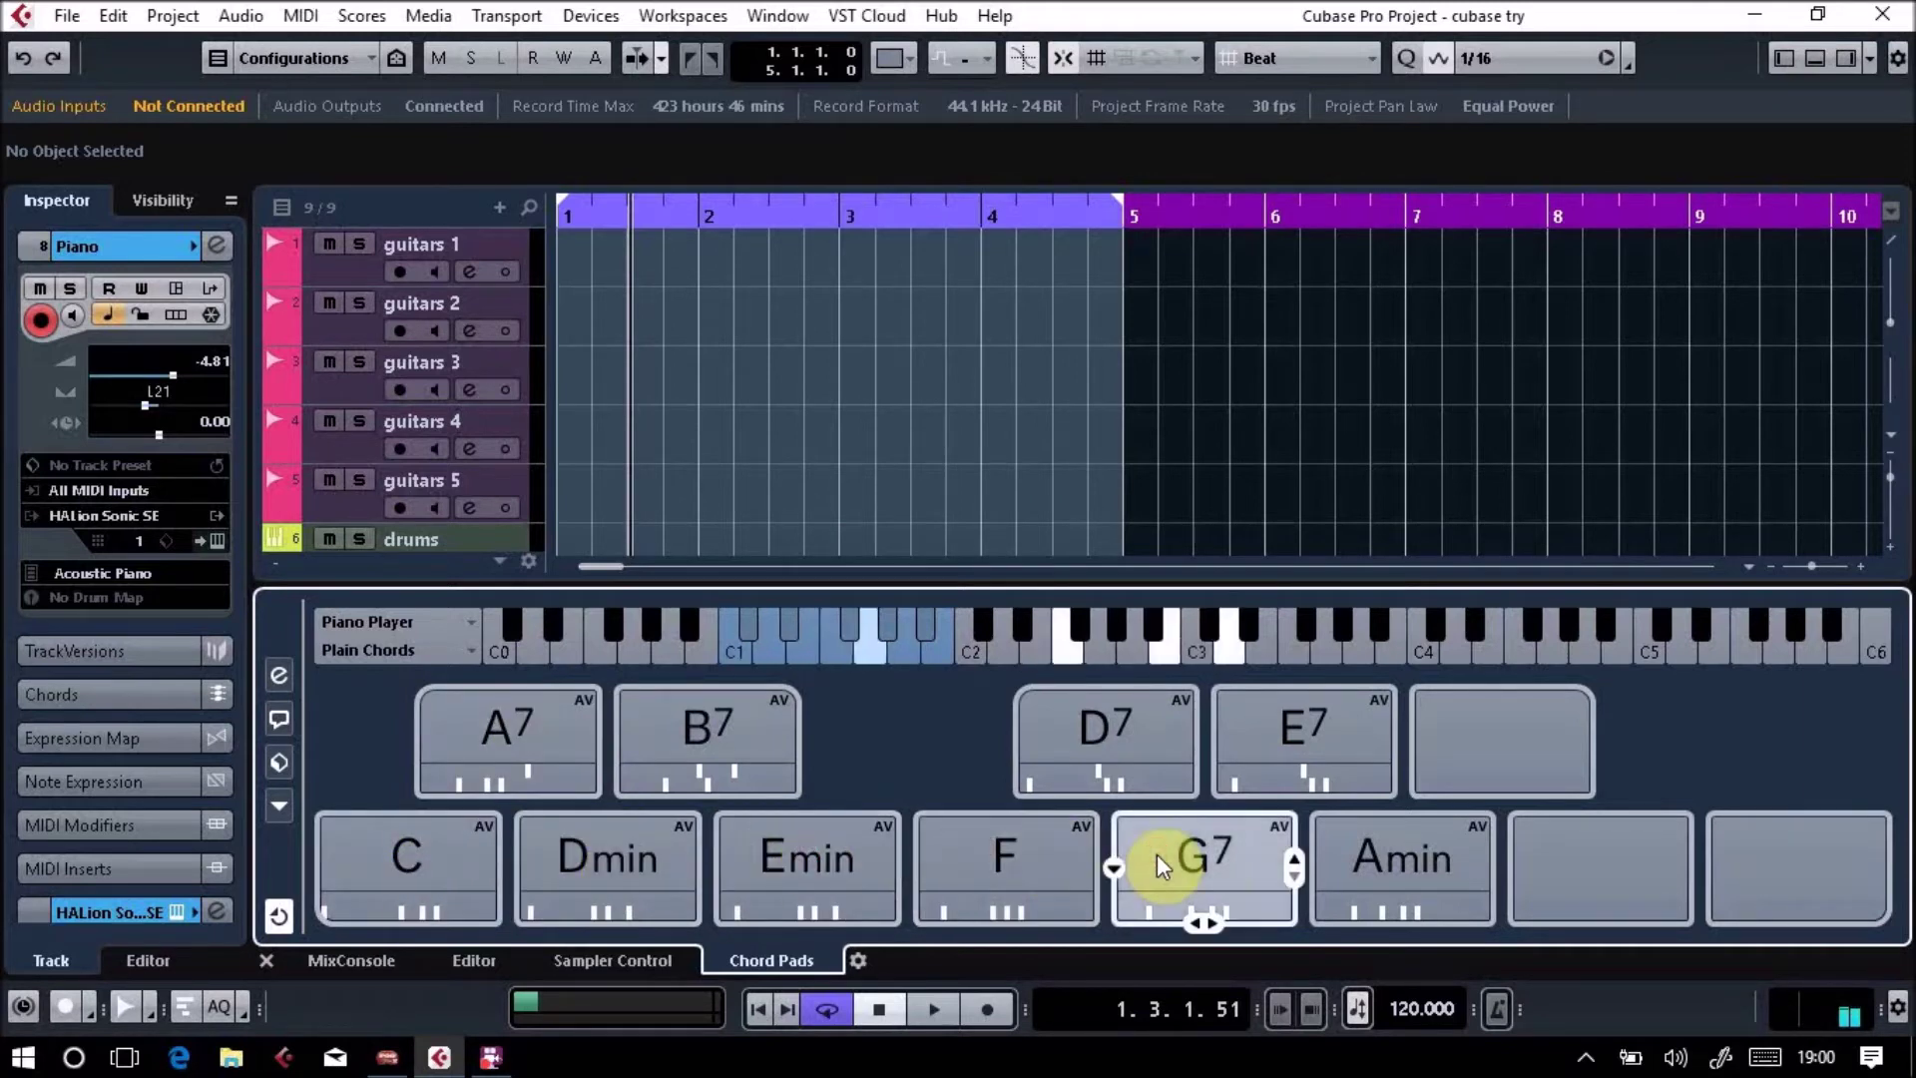
left_click(443, 855)
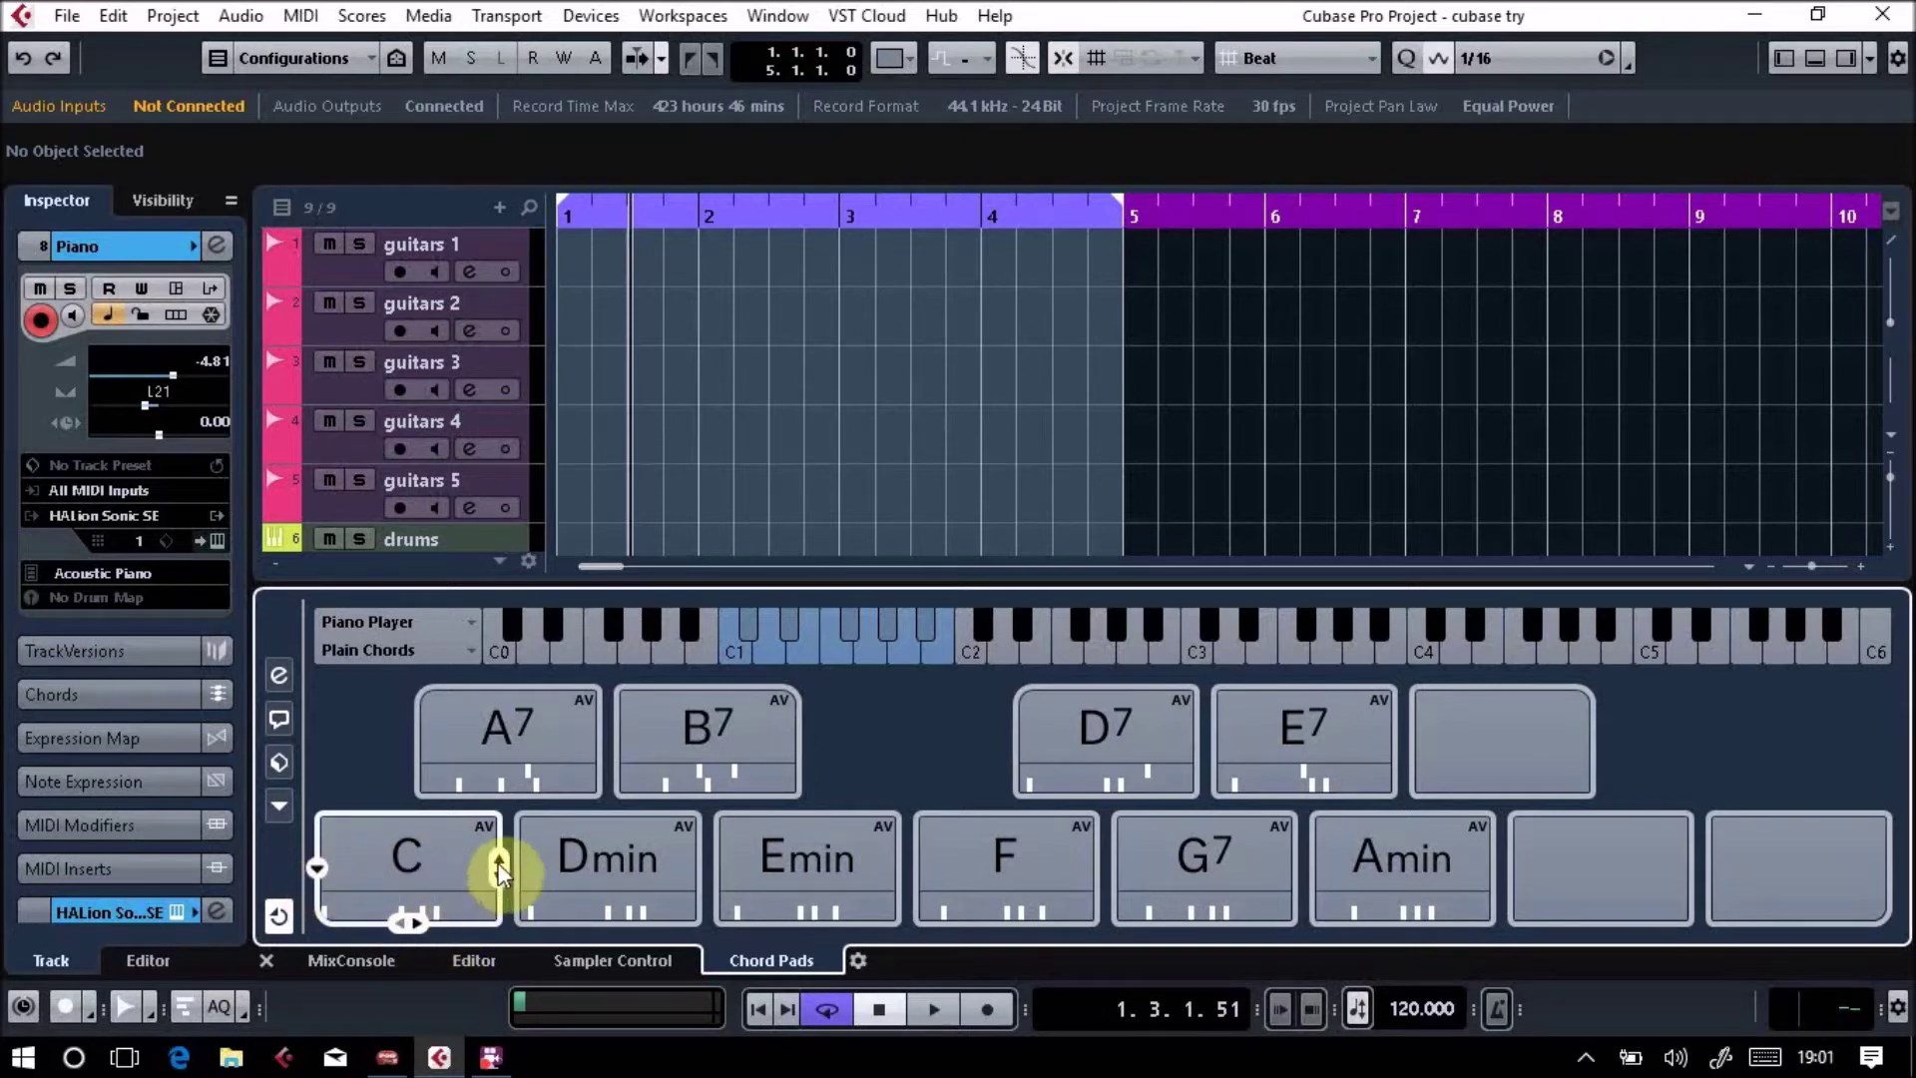
left_click(442, 864)
Step the C pad through several higher voicings.
left_click(493, 860)
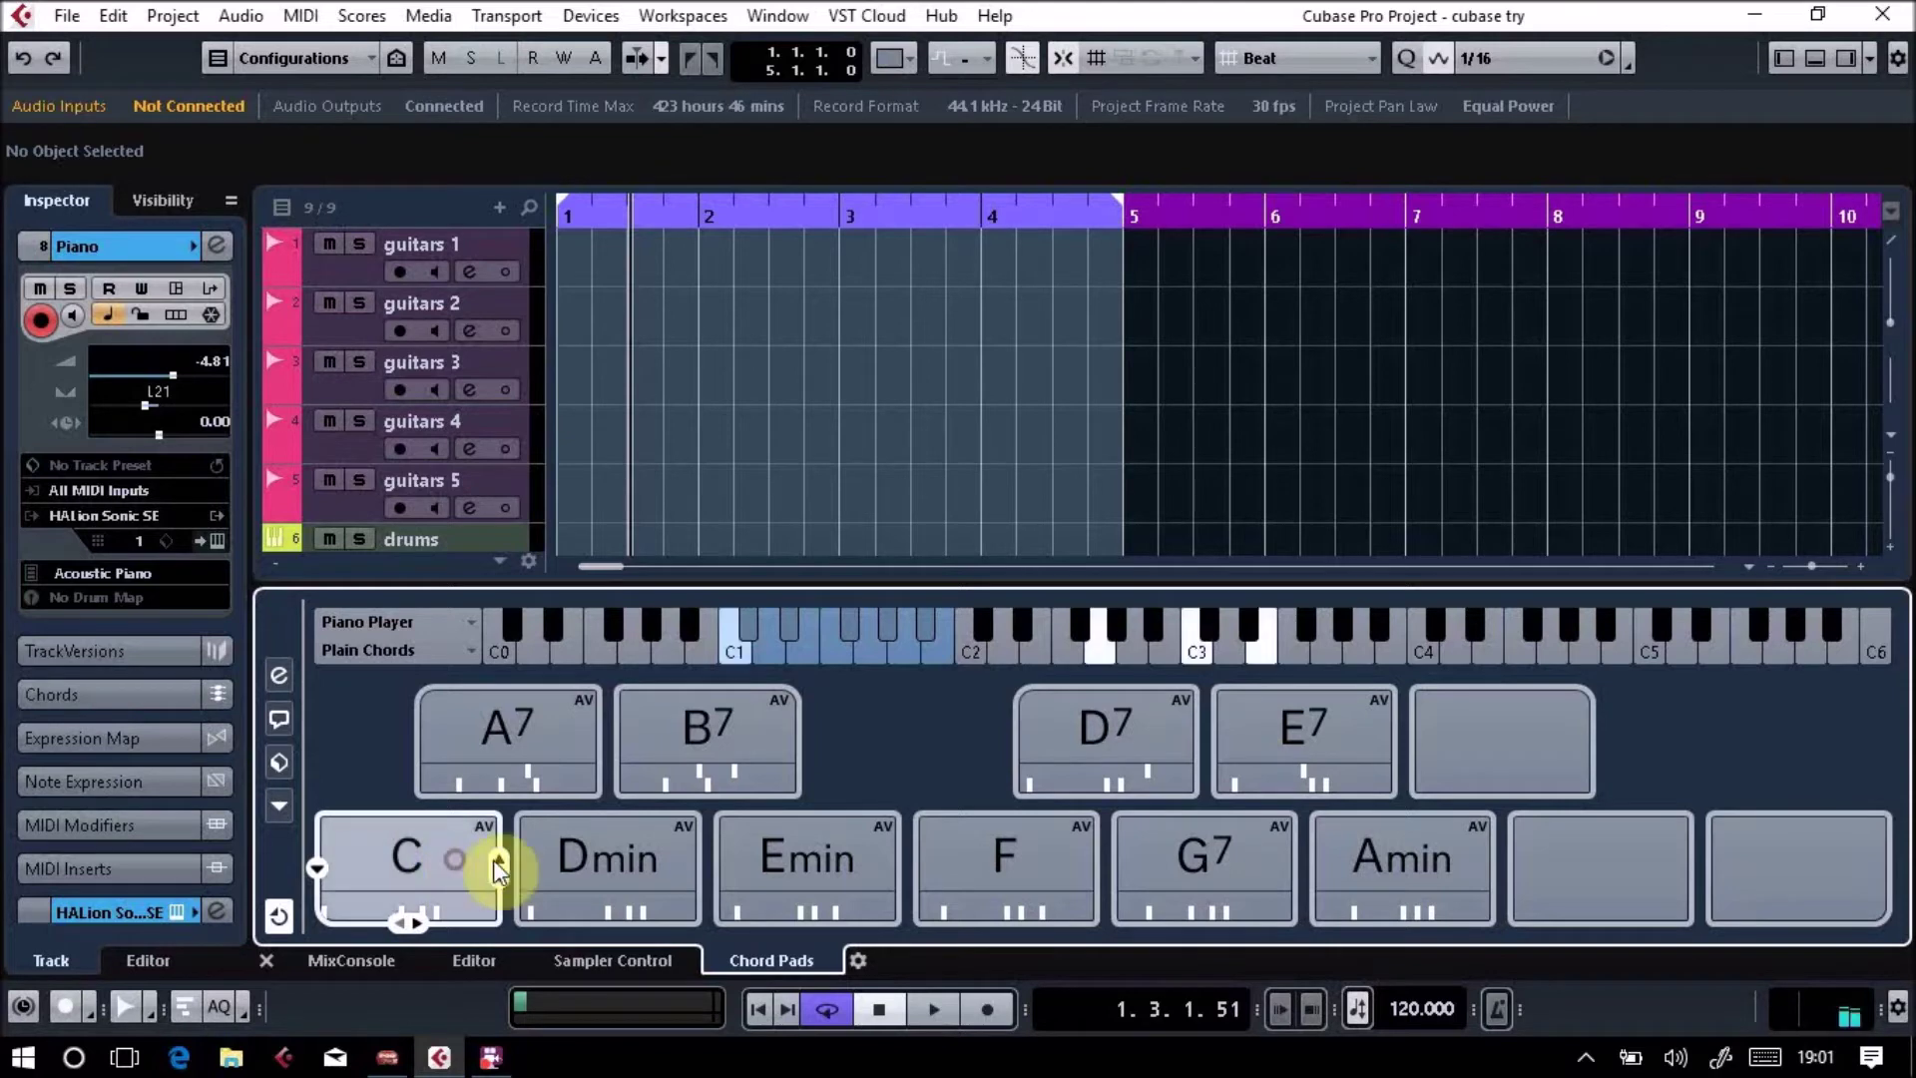
left_click(499, 860)
left_click(499, 861)
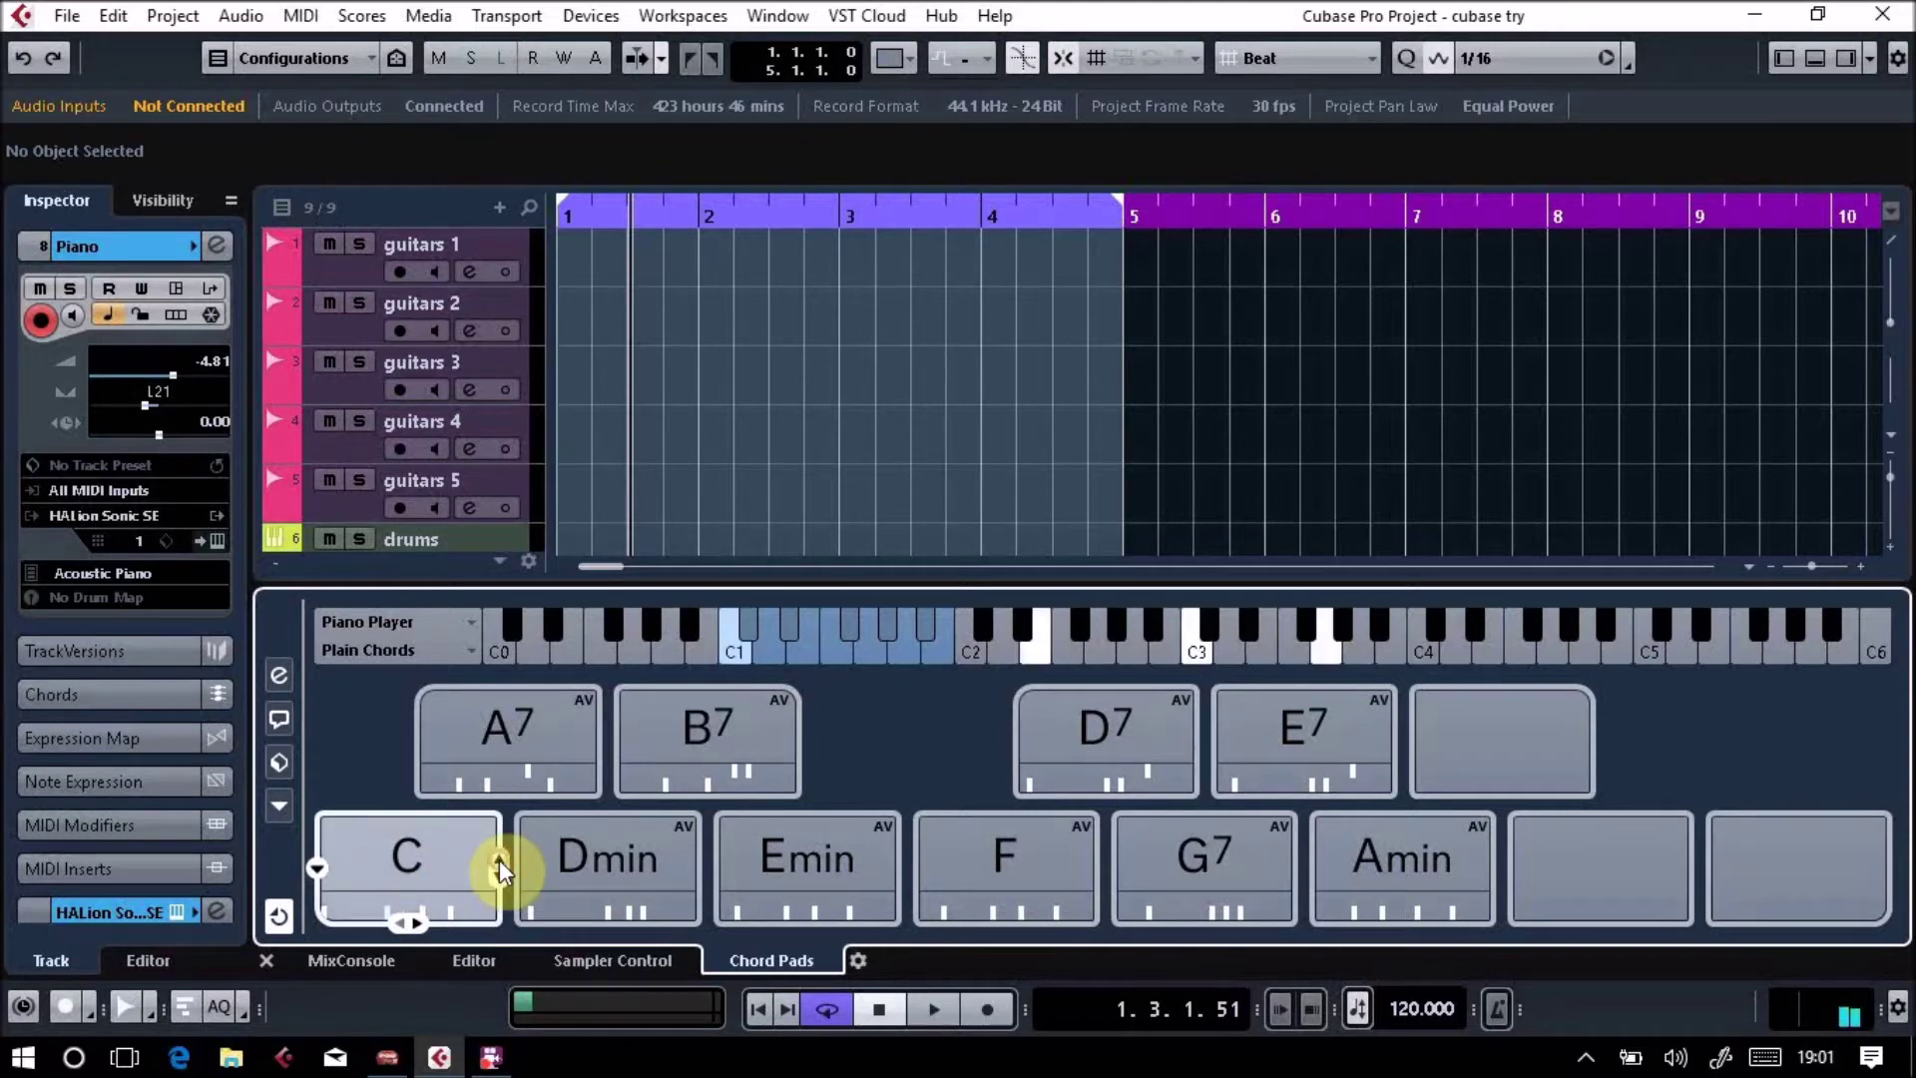
left_click(499, 859)
left_click(499, 859)
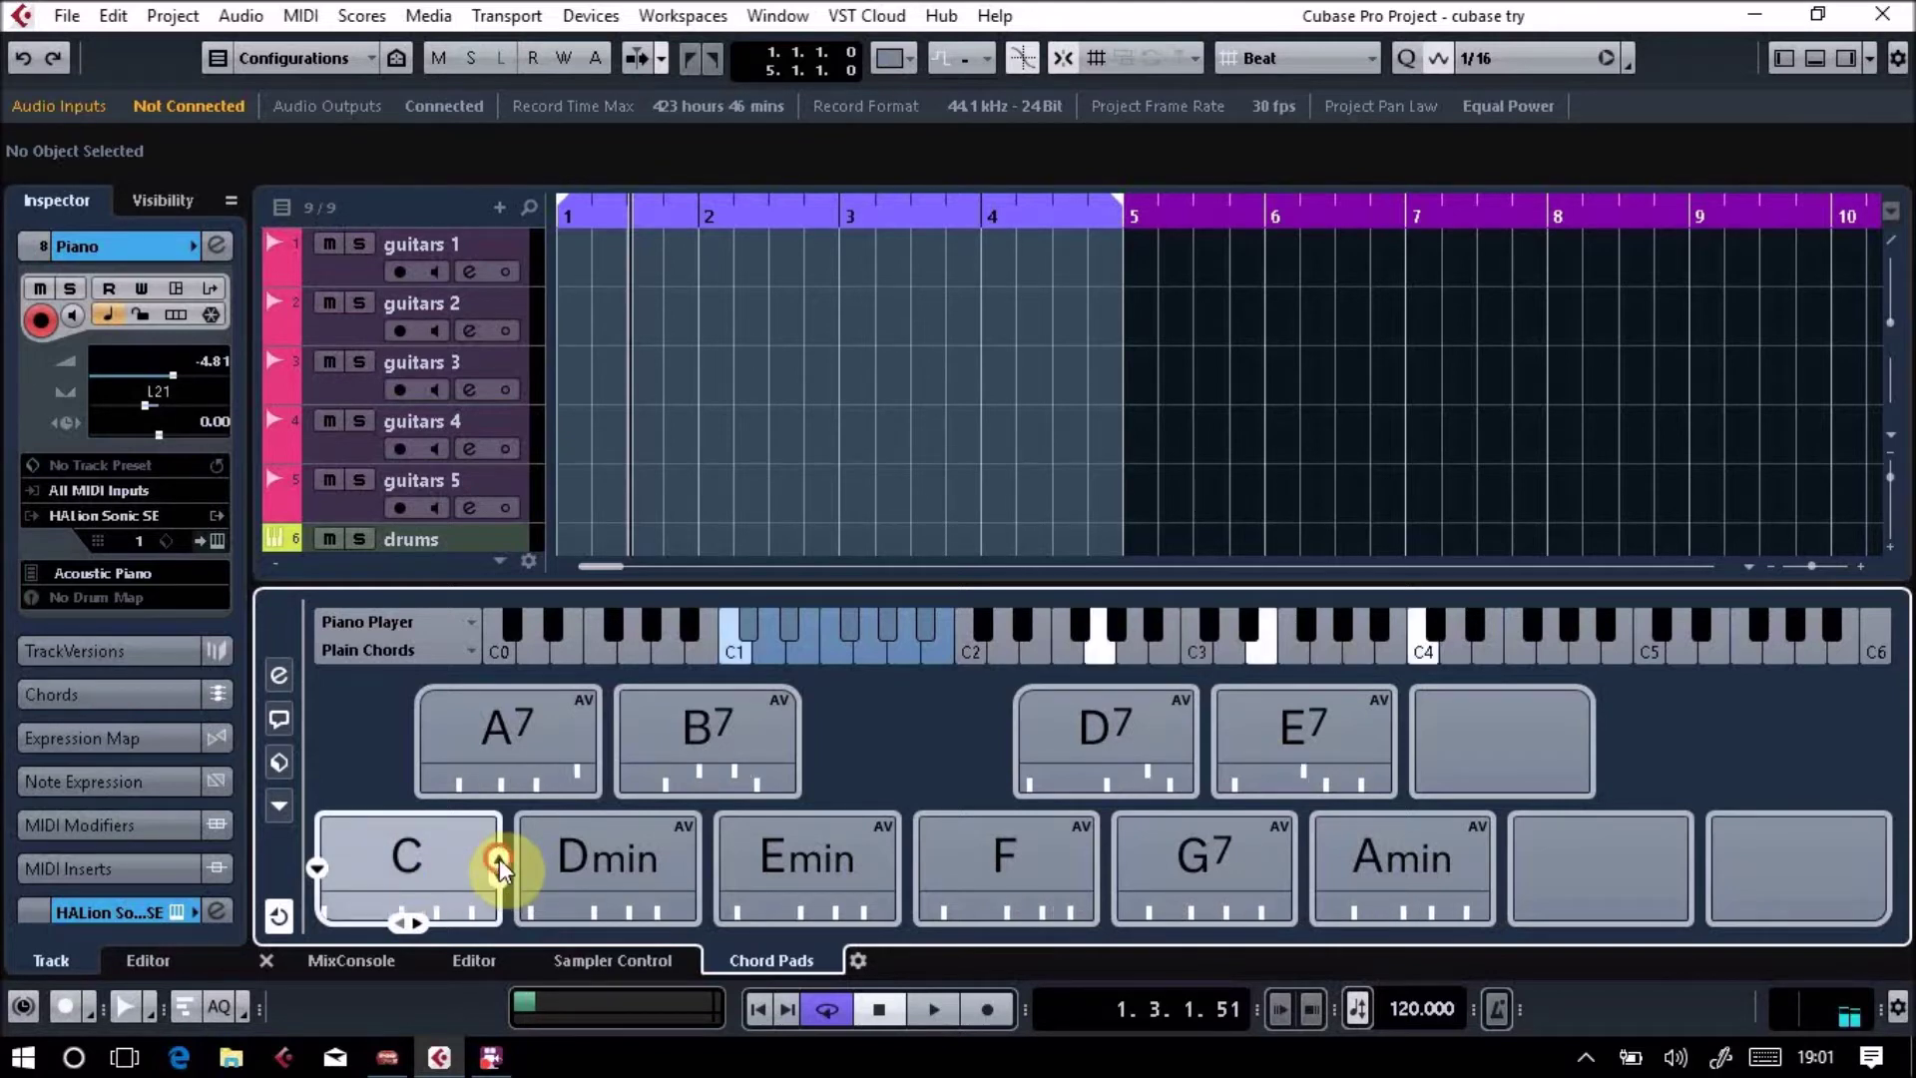
Raise the C pad's voicing six steps higher.
left_click(498, 858)
left_click(498, 857)
left_click(499, 858)
left_click(499, 859)
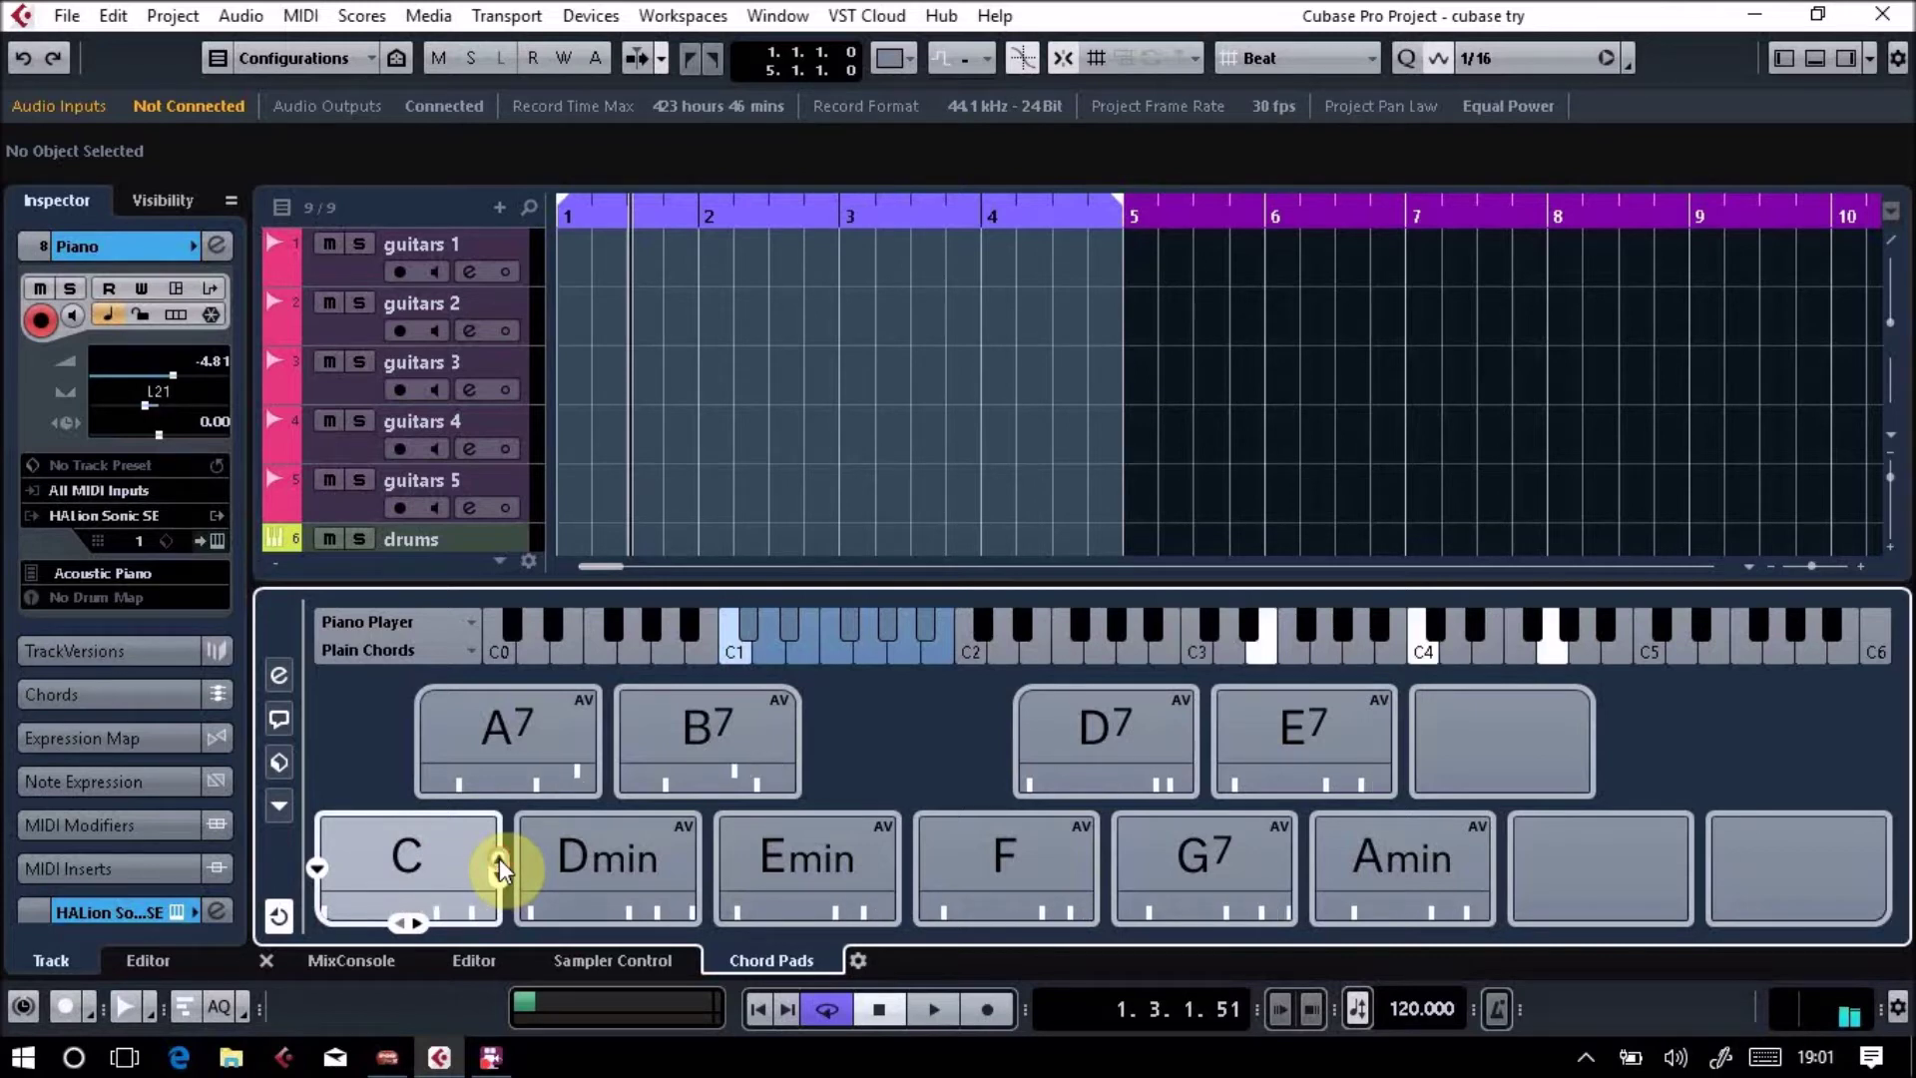
left_click(498, 858)
left_click(498, 858)
Lower the C pad's voicing twelve steps back down.
left_click(498, 873)
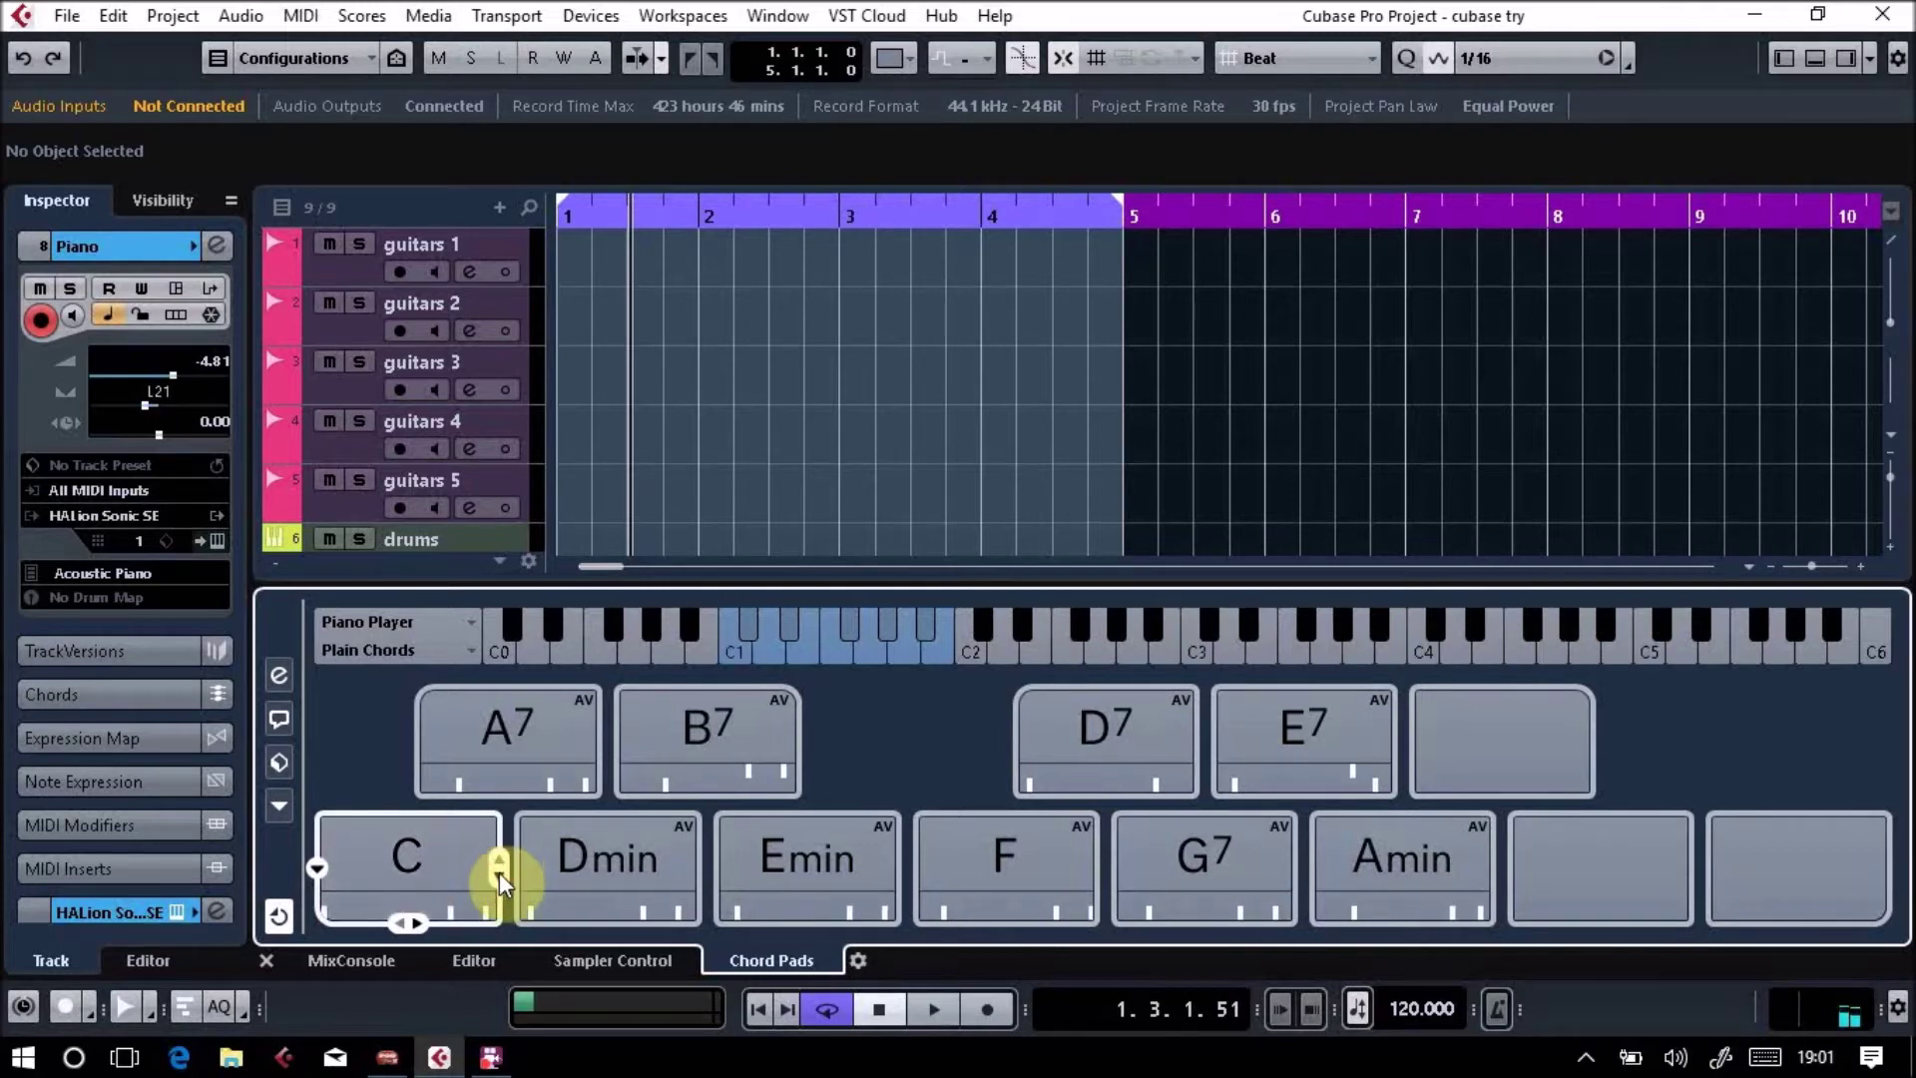
left_click(499, 879)
left_click(498, 880)
left_click(499, 881)
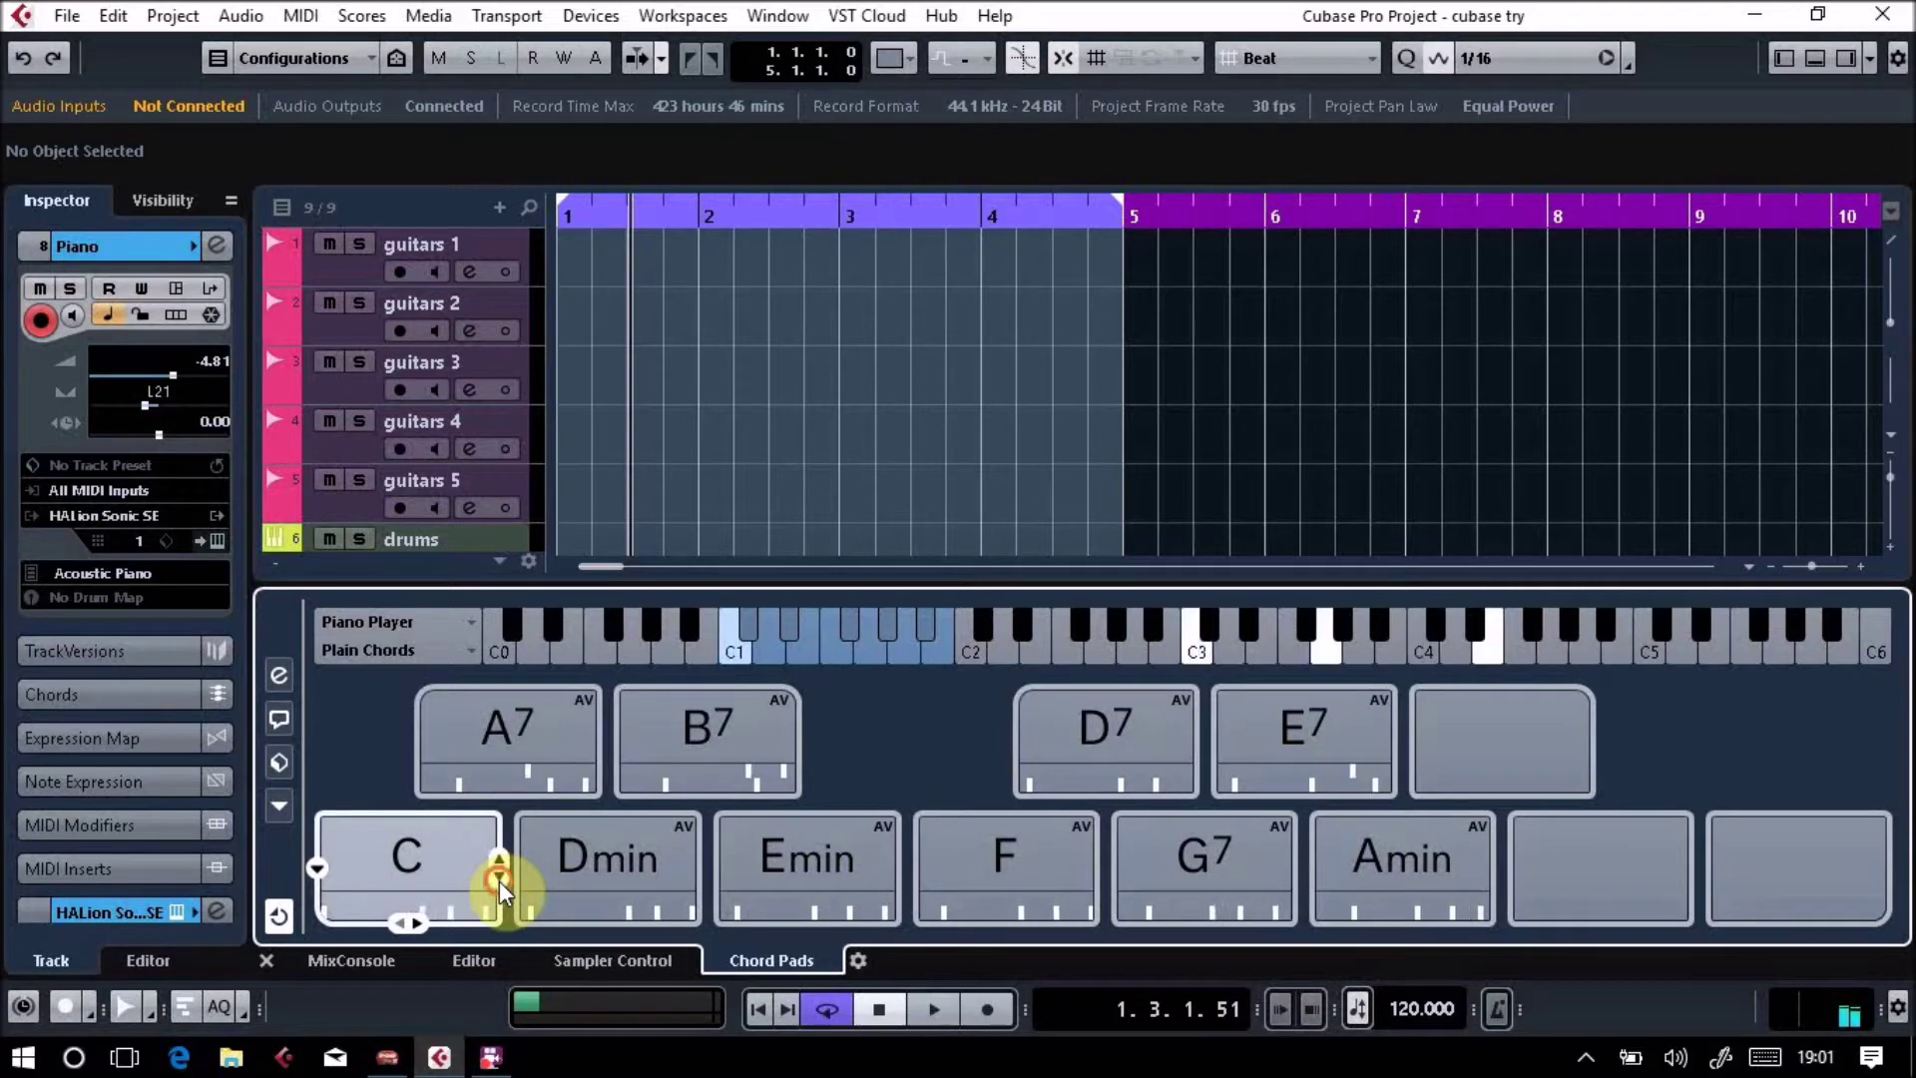
left_click(498, 880)
left_click(498, 881)
left_click(499, 881)
left_click(499, 880)
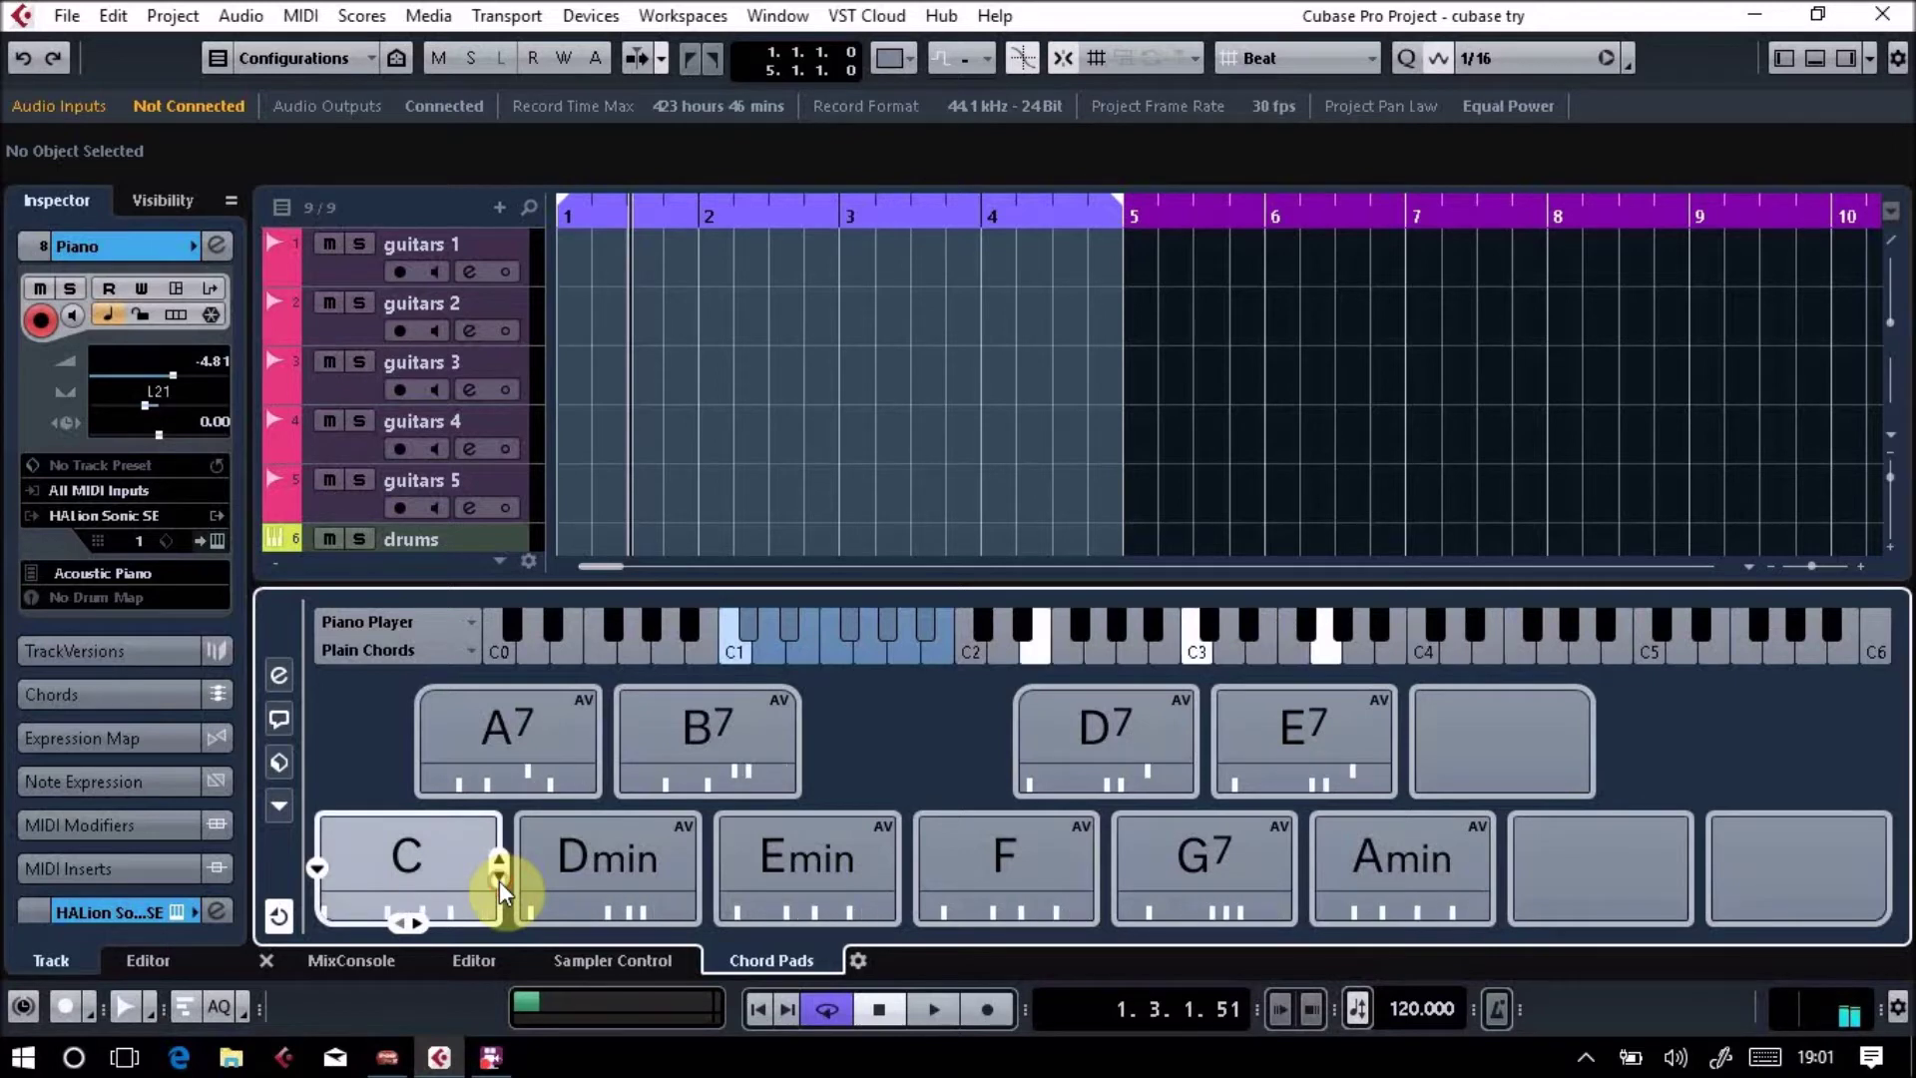
left_click(499, 881)
left_click(498, 880)
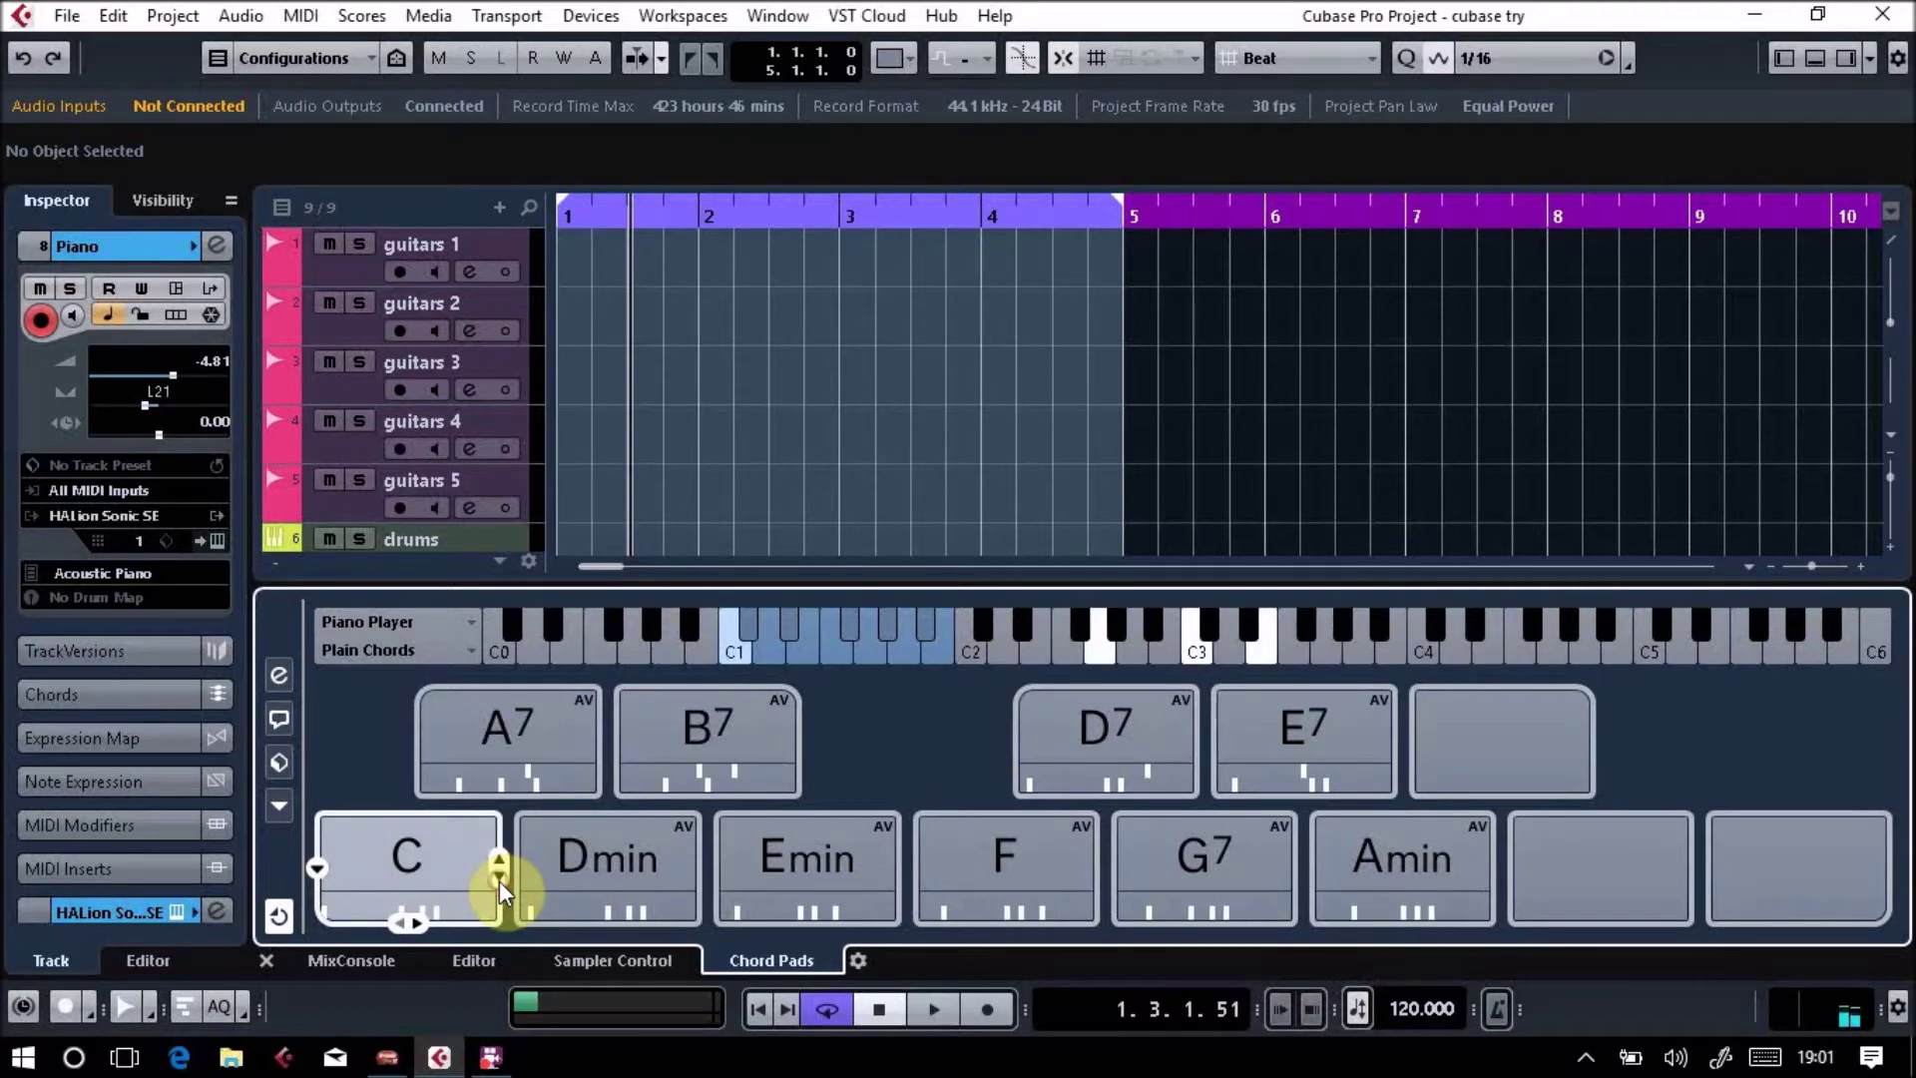
left_click(498, 880)
left_click(498, 881)
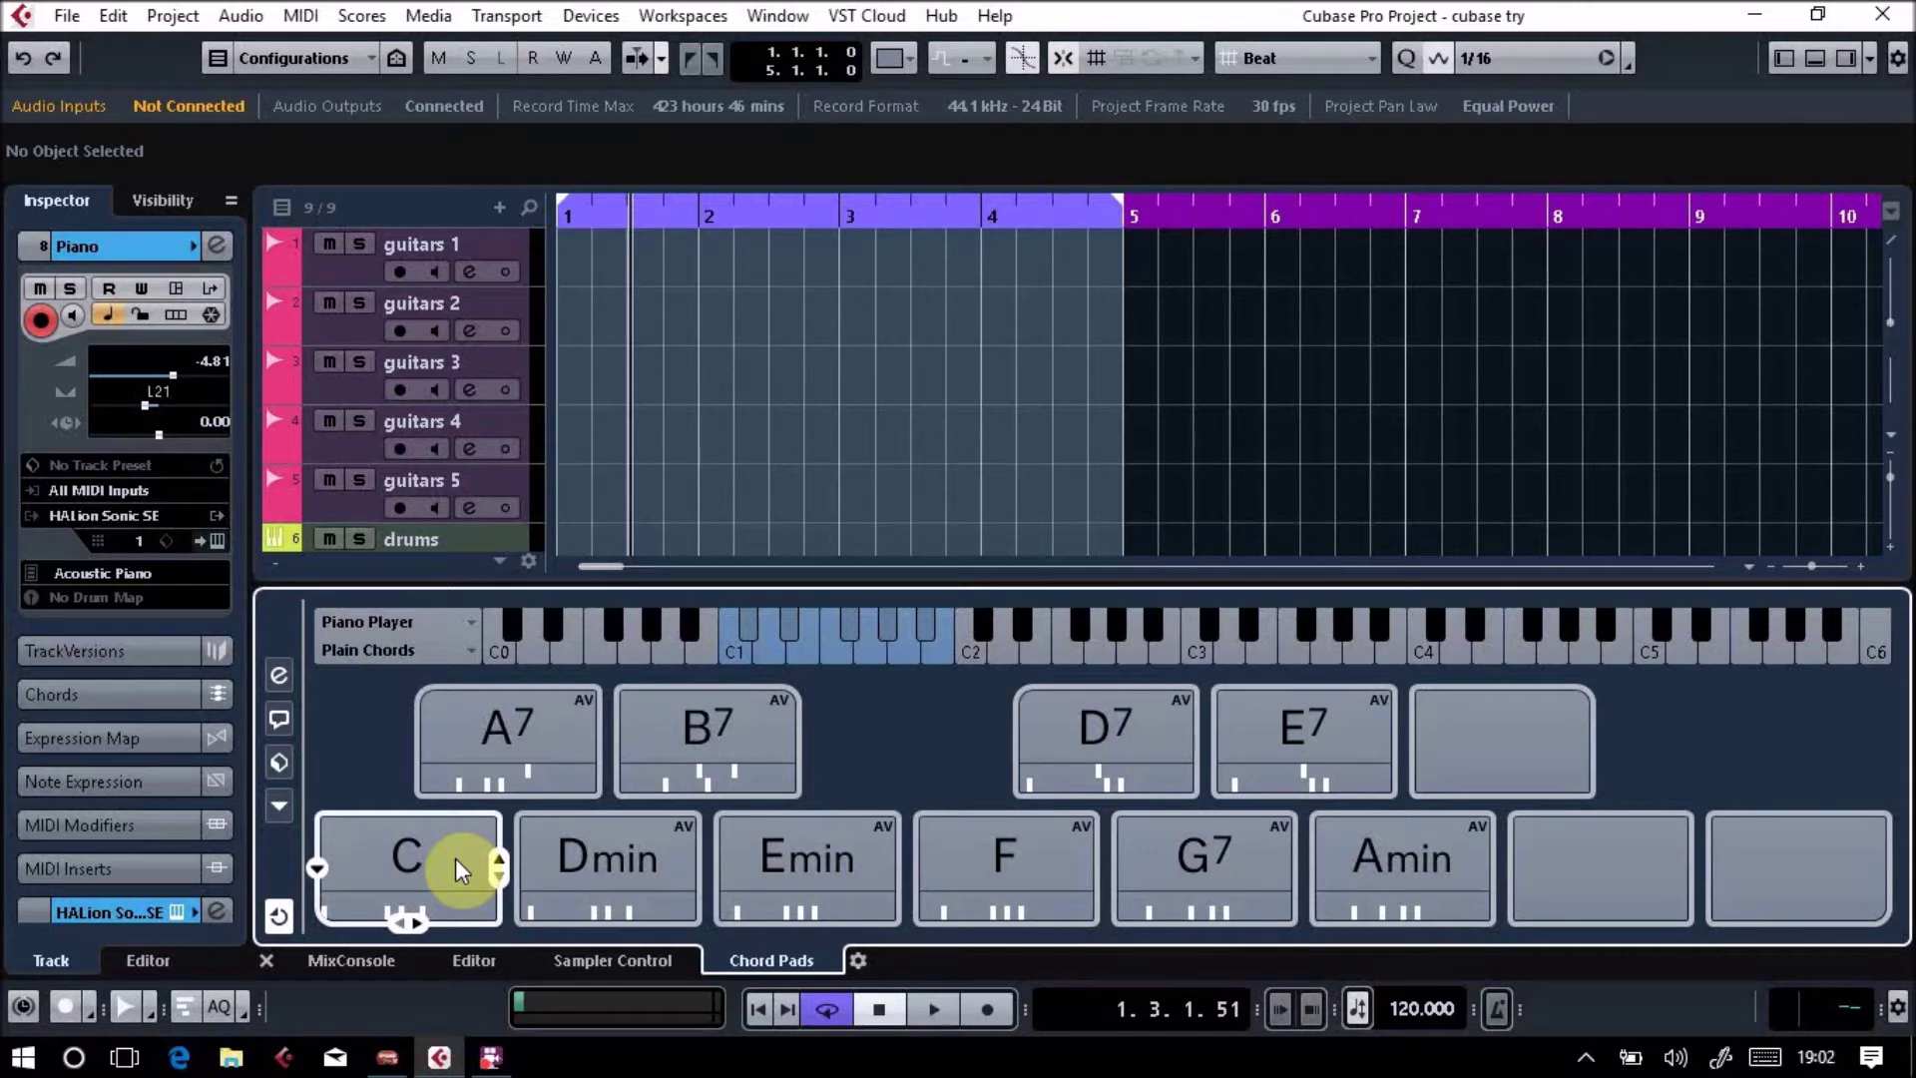
Replay the C pad, then cycle its tensions through C6 and C9 back to plain C.
left_click(455, 858)
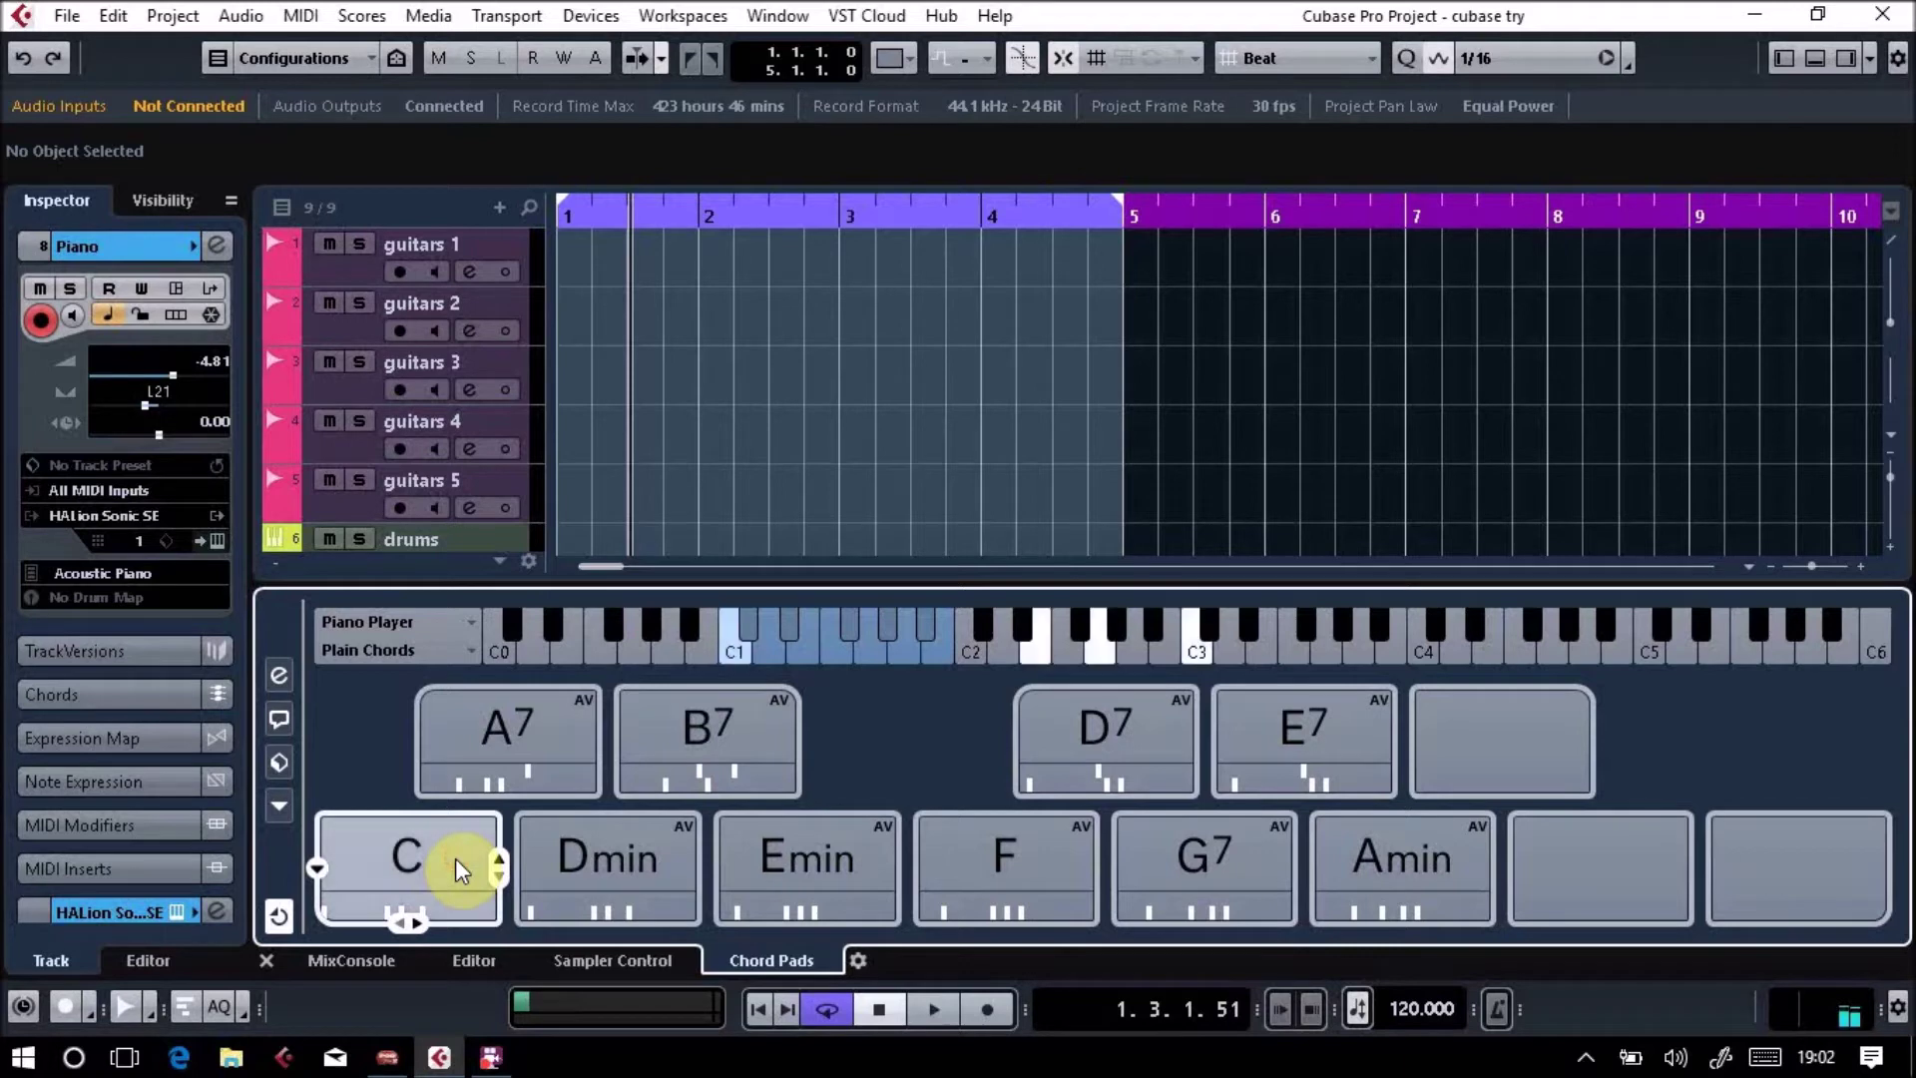
scroll(424, 921, "up", 3)
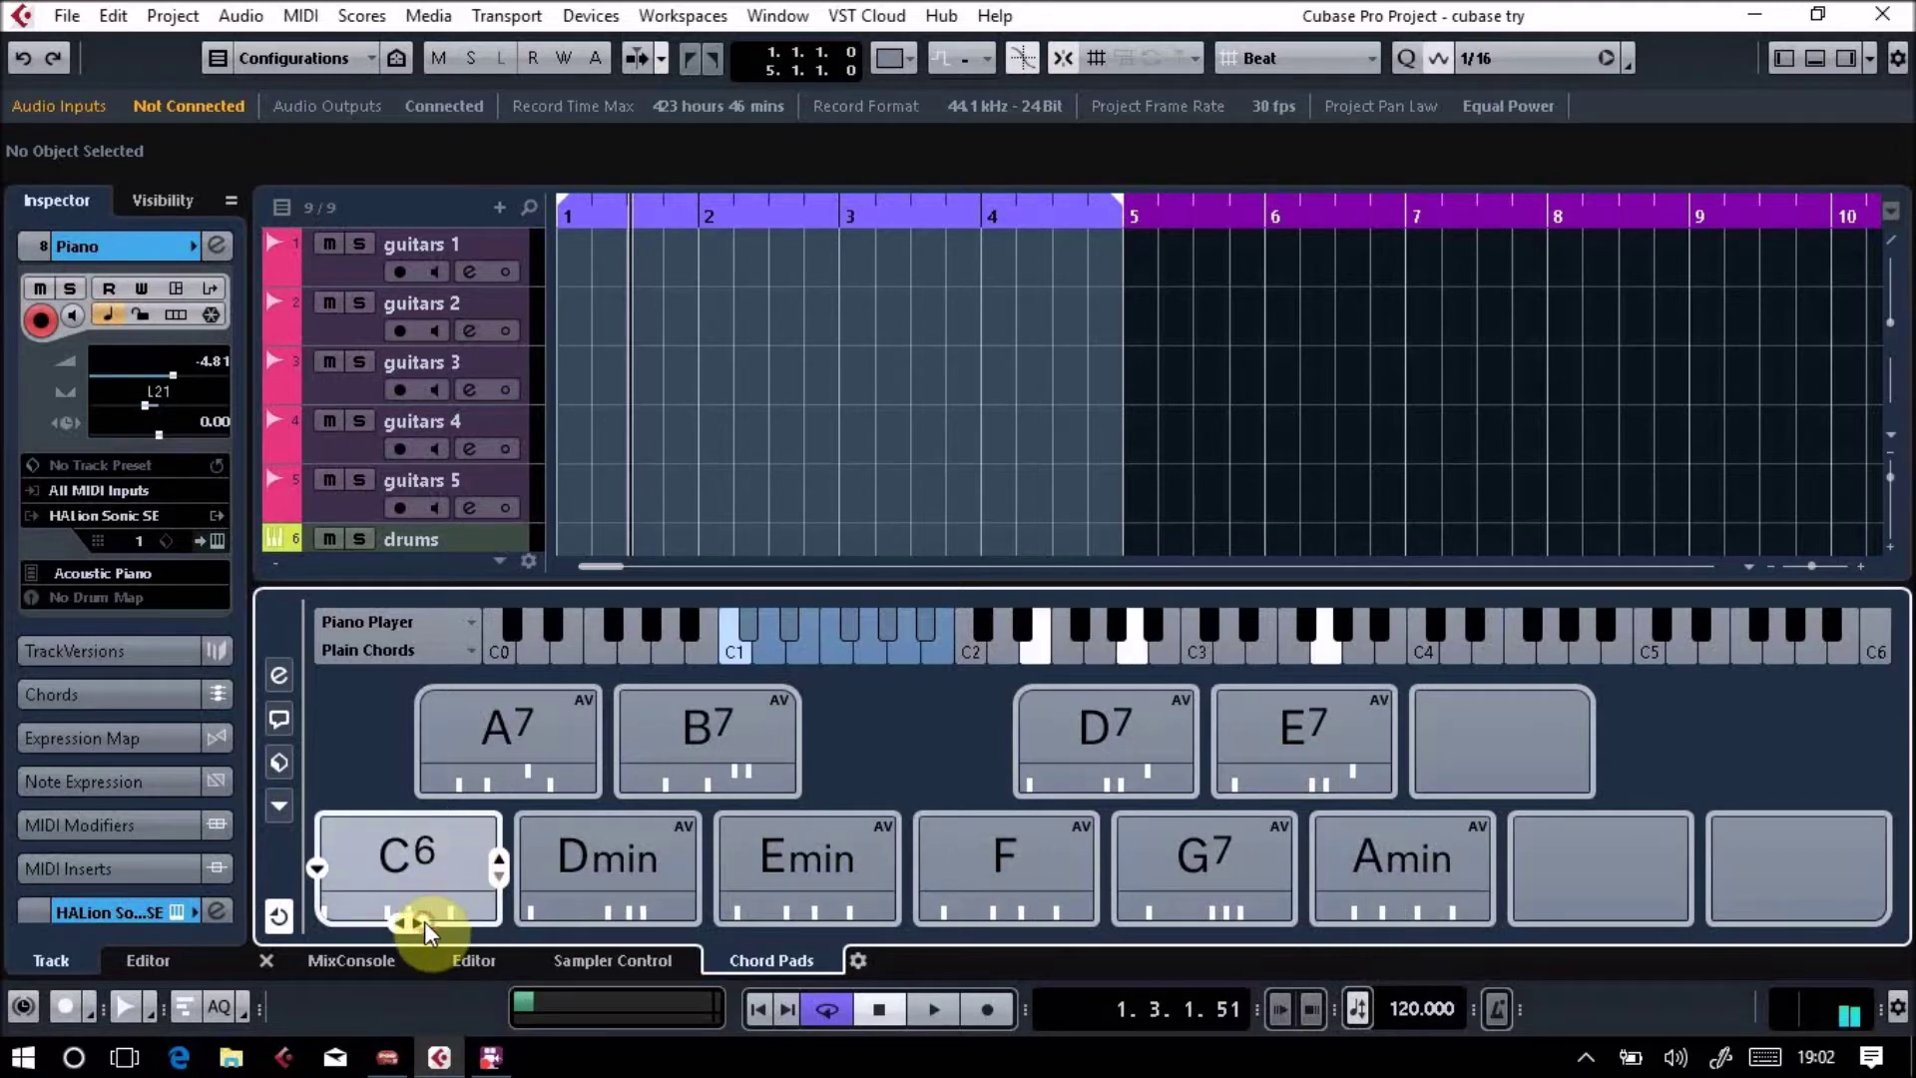
scroll(424, 921, "up", 3)
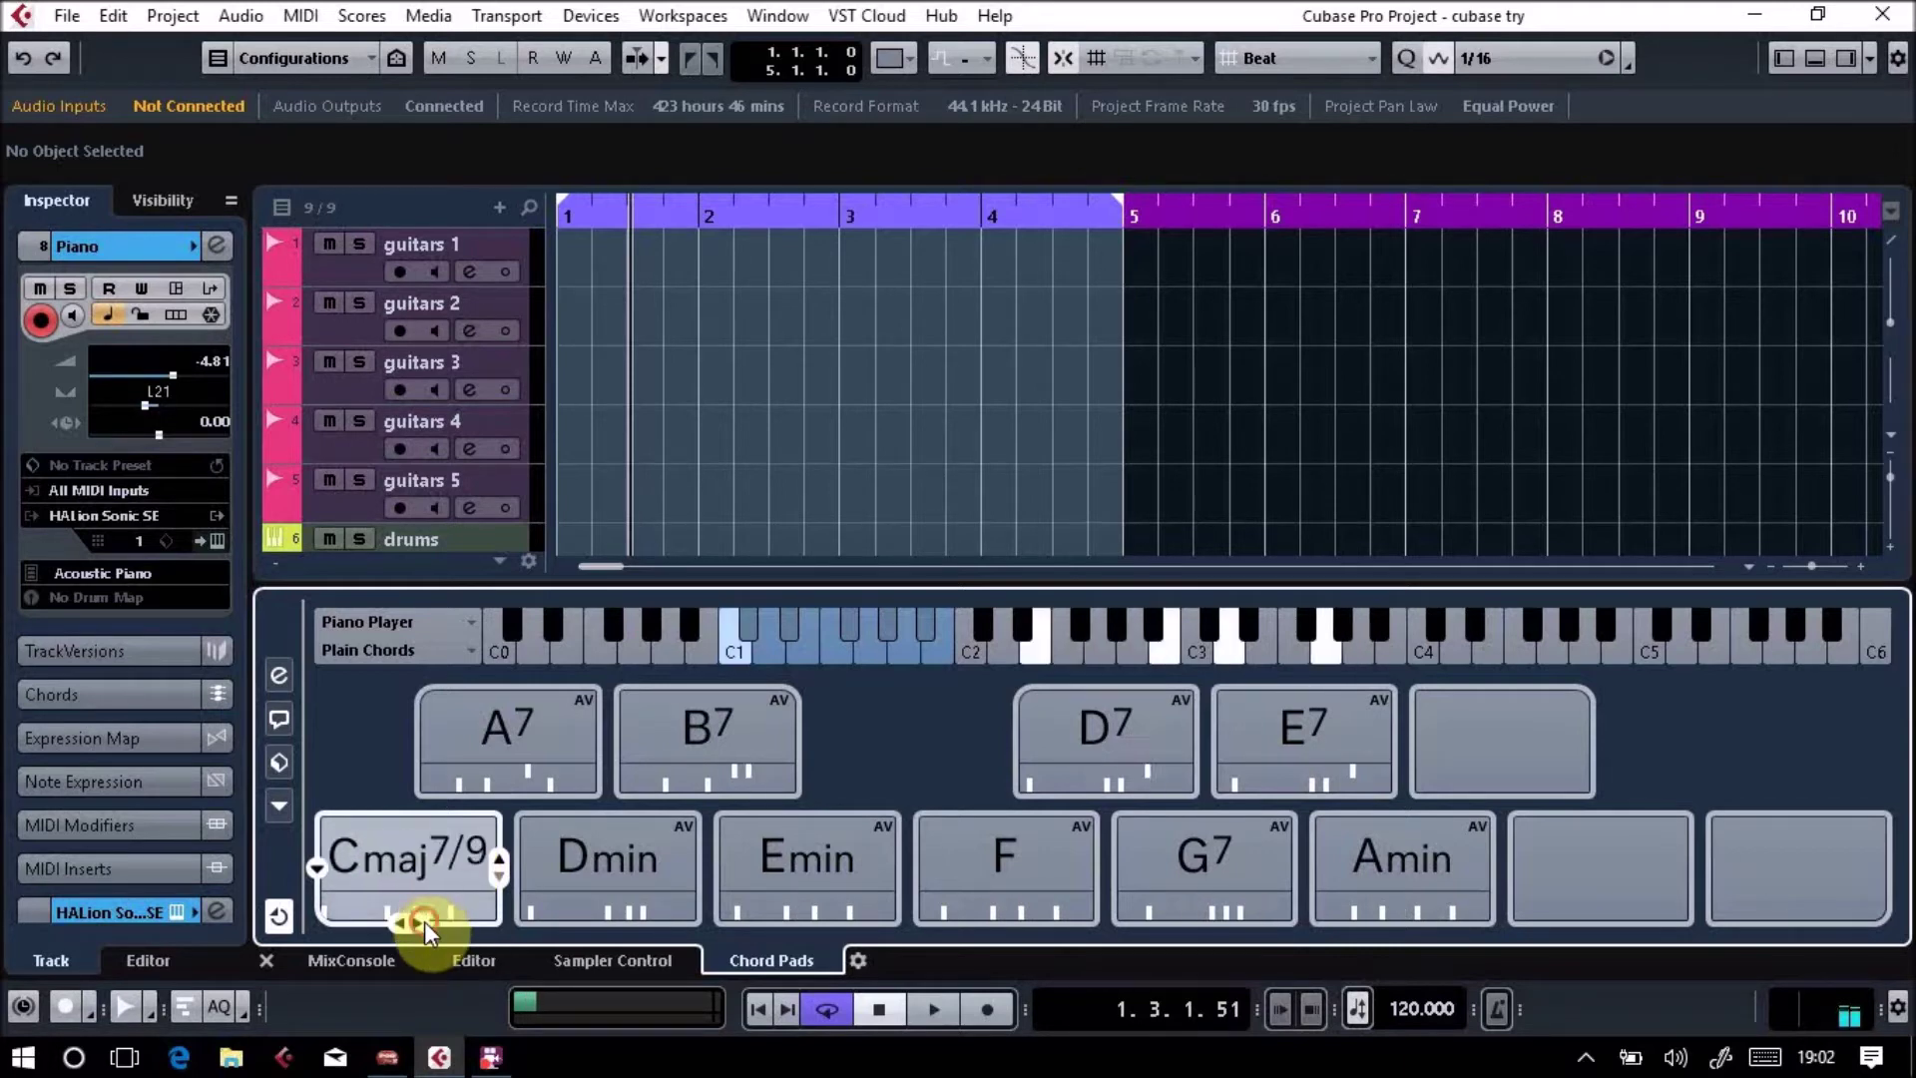
scroll(424, 921, "down", 1)
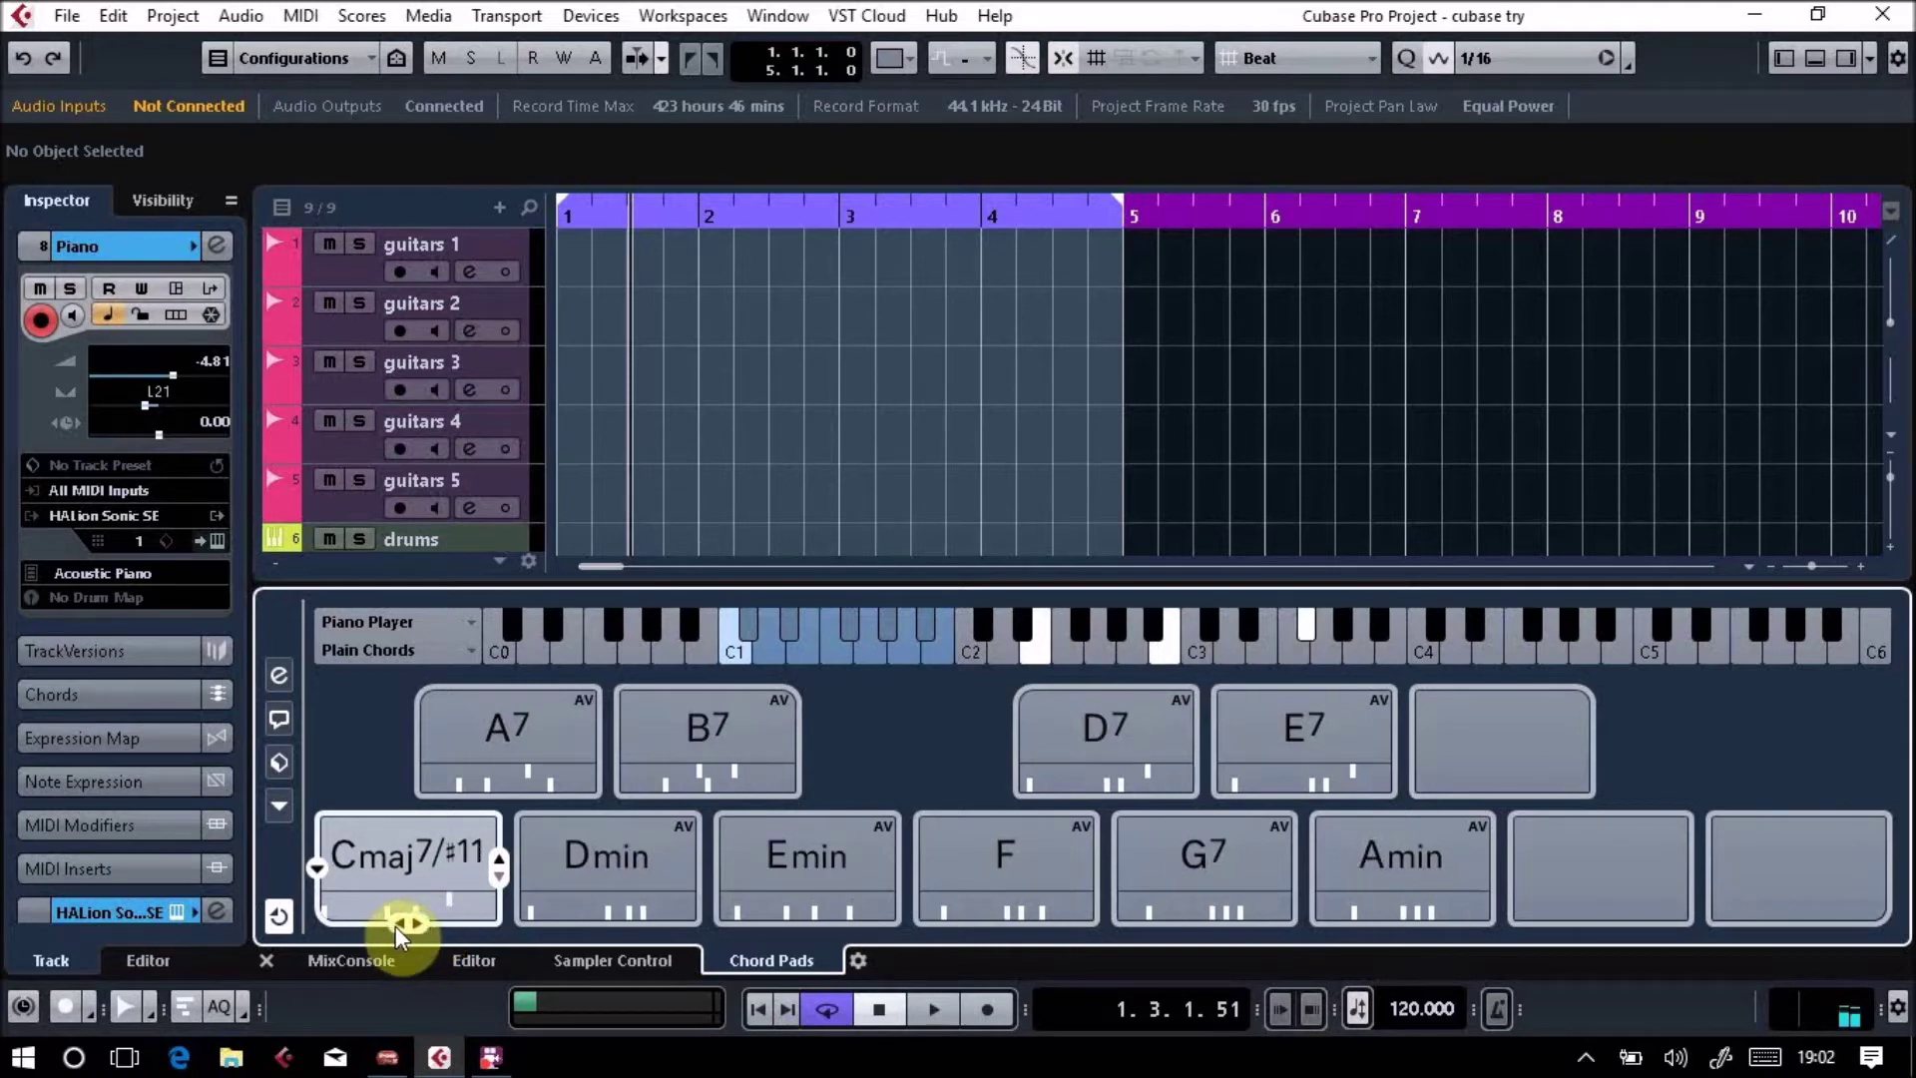
scroll(395, 927, "up", 1)
scroll(396, 925, "down", 2)
scroll(395, 926, "down", 4)
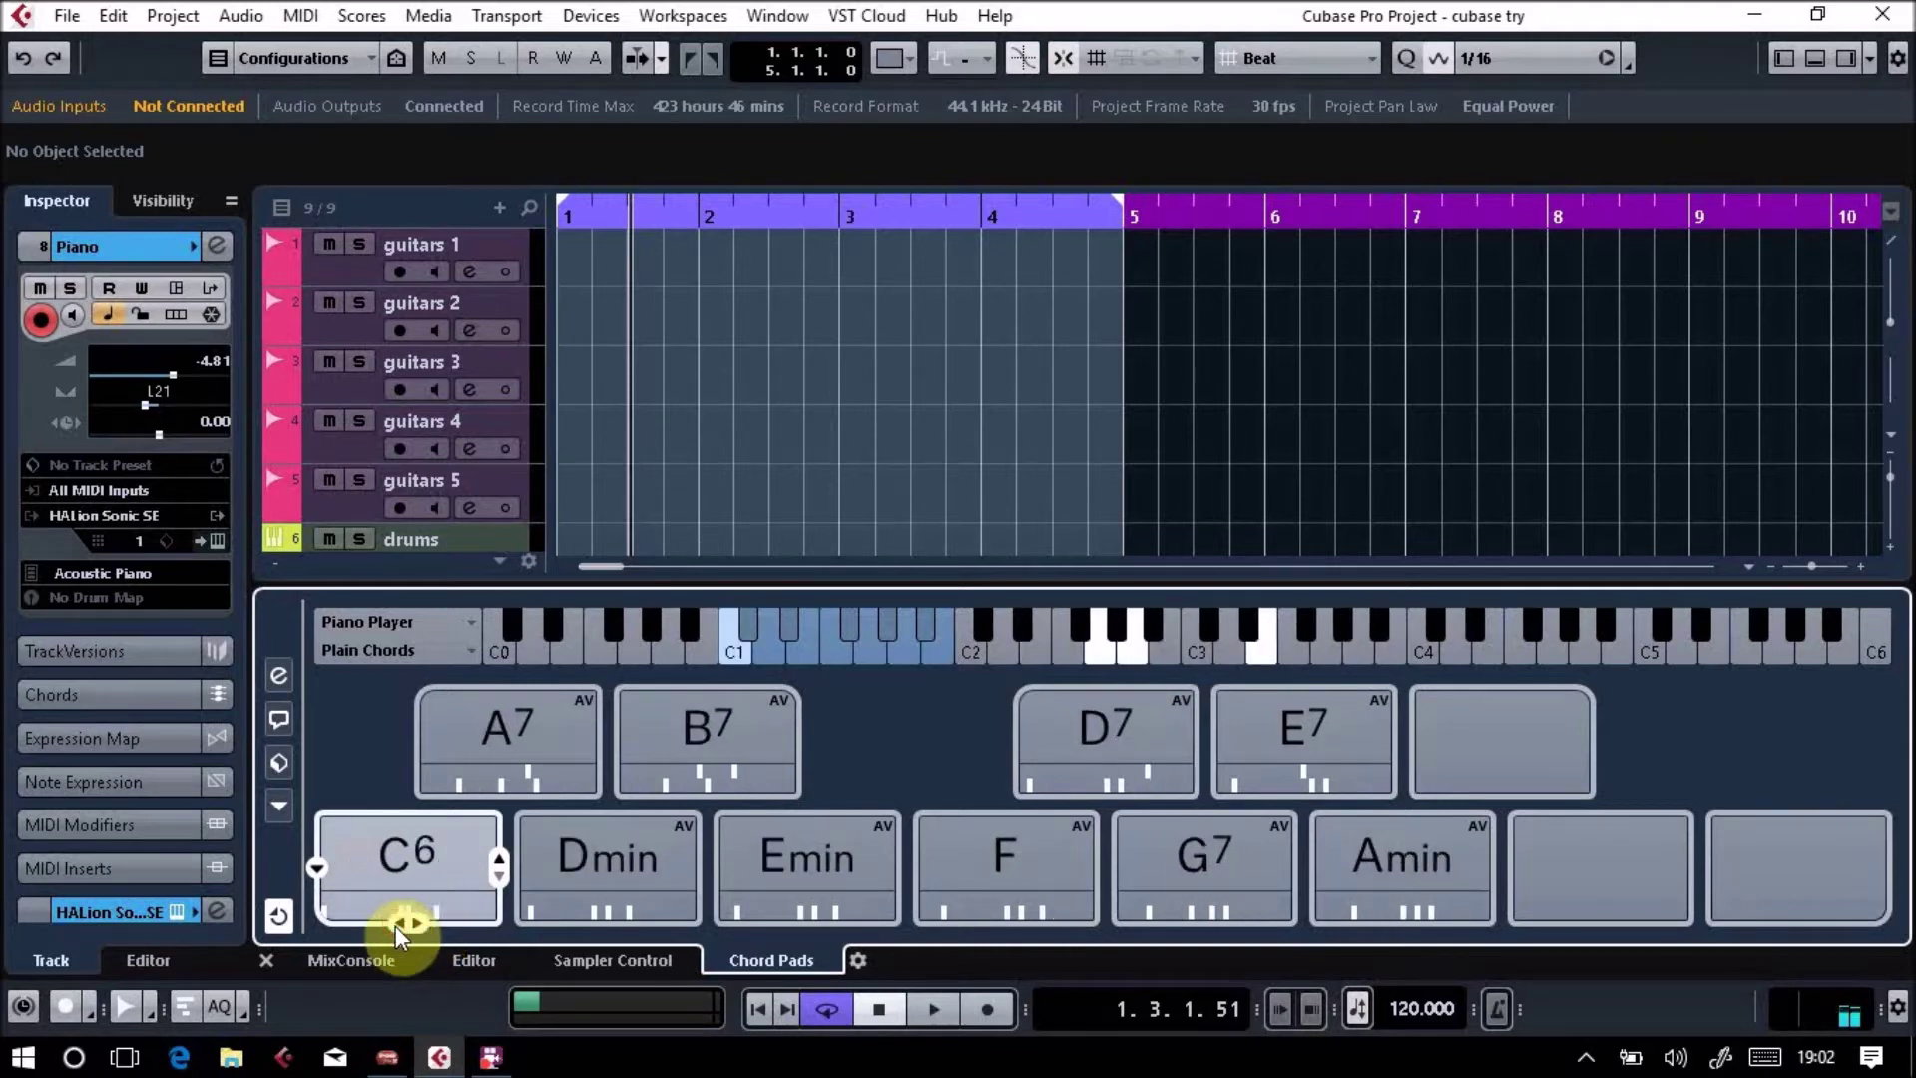
scroll(417, 924, "up", 1)
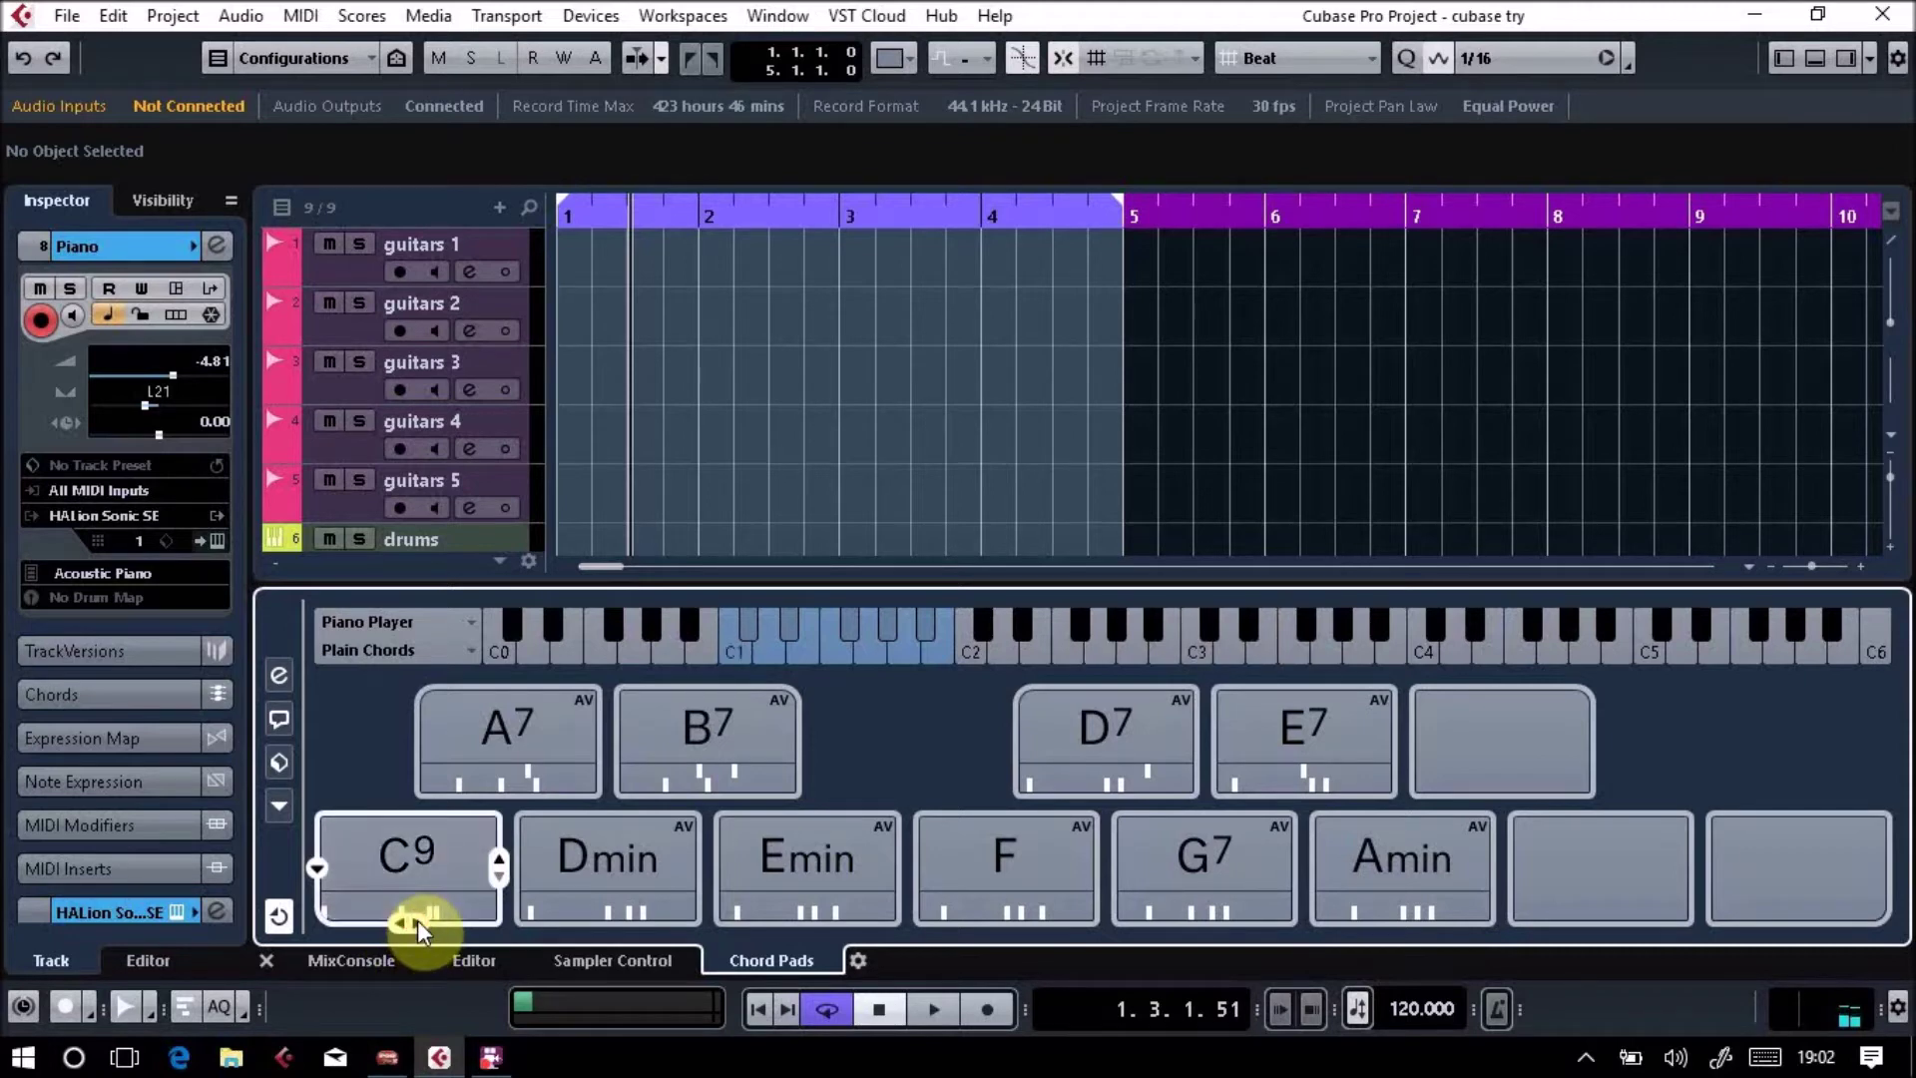
scroll(418, 920, "up", 1)
scroll(418, 920, "up", 2)
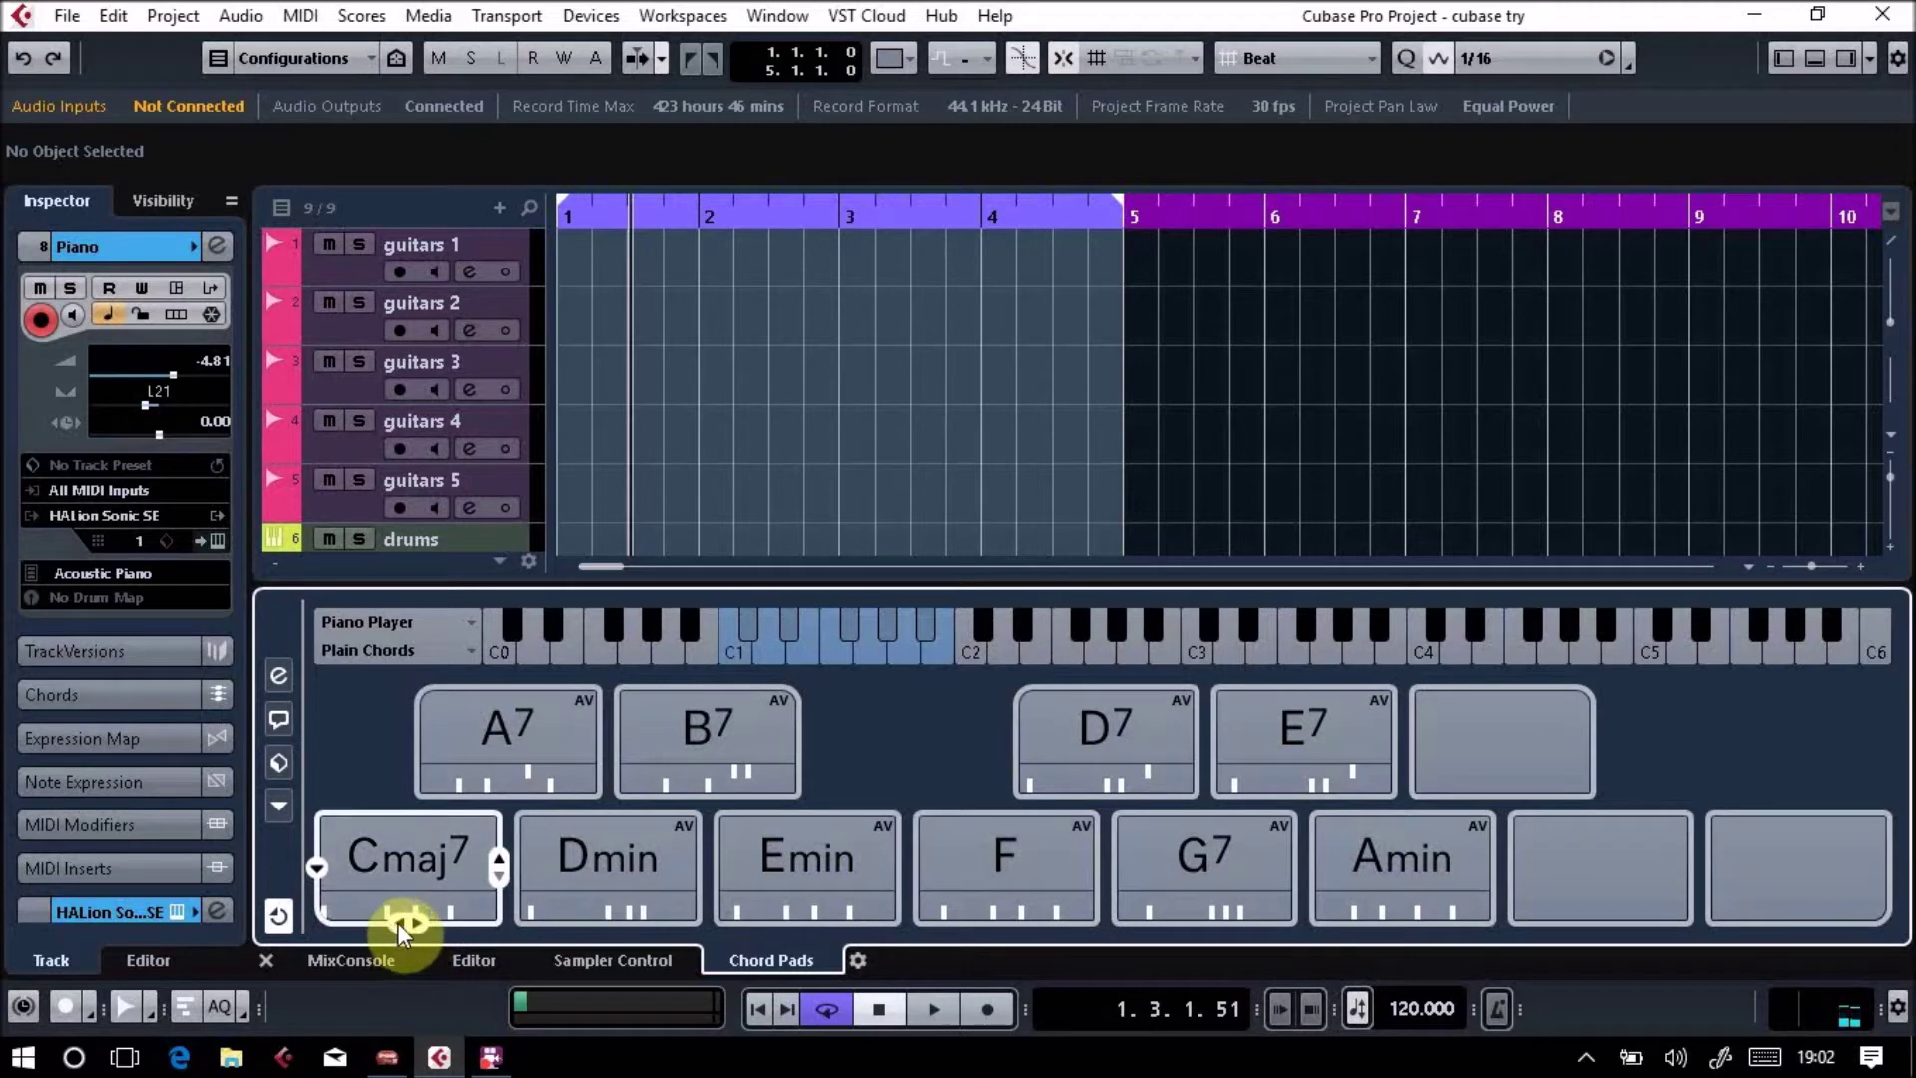
left_click(395, 921)
left_click(396, 920)
left_click(397, 921)
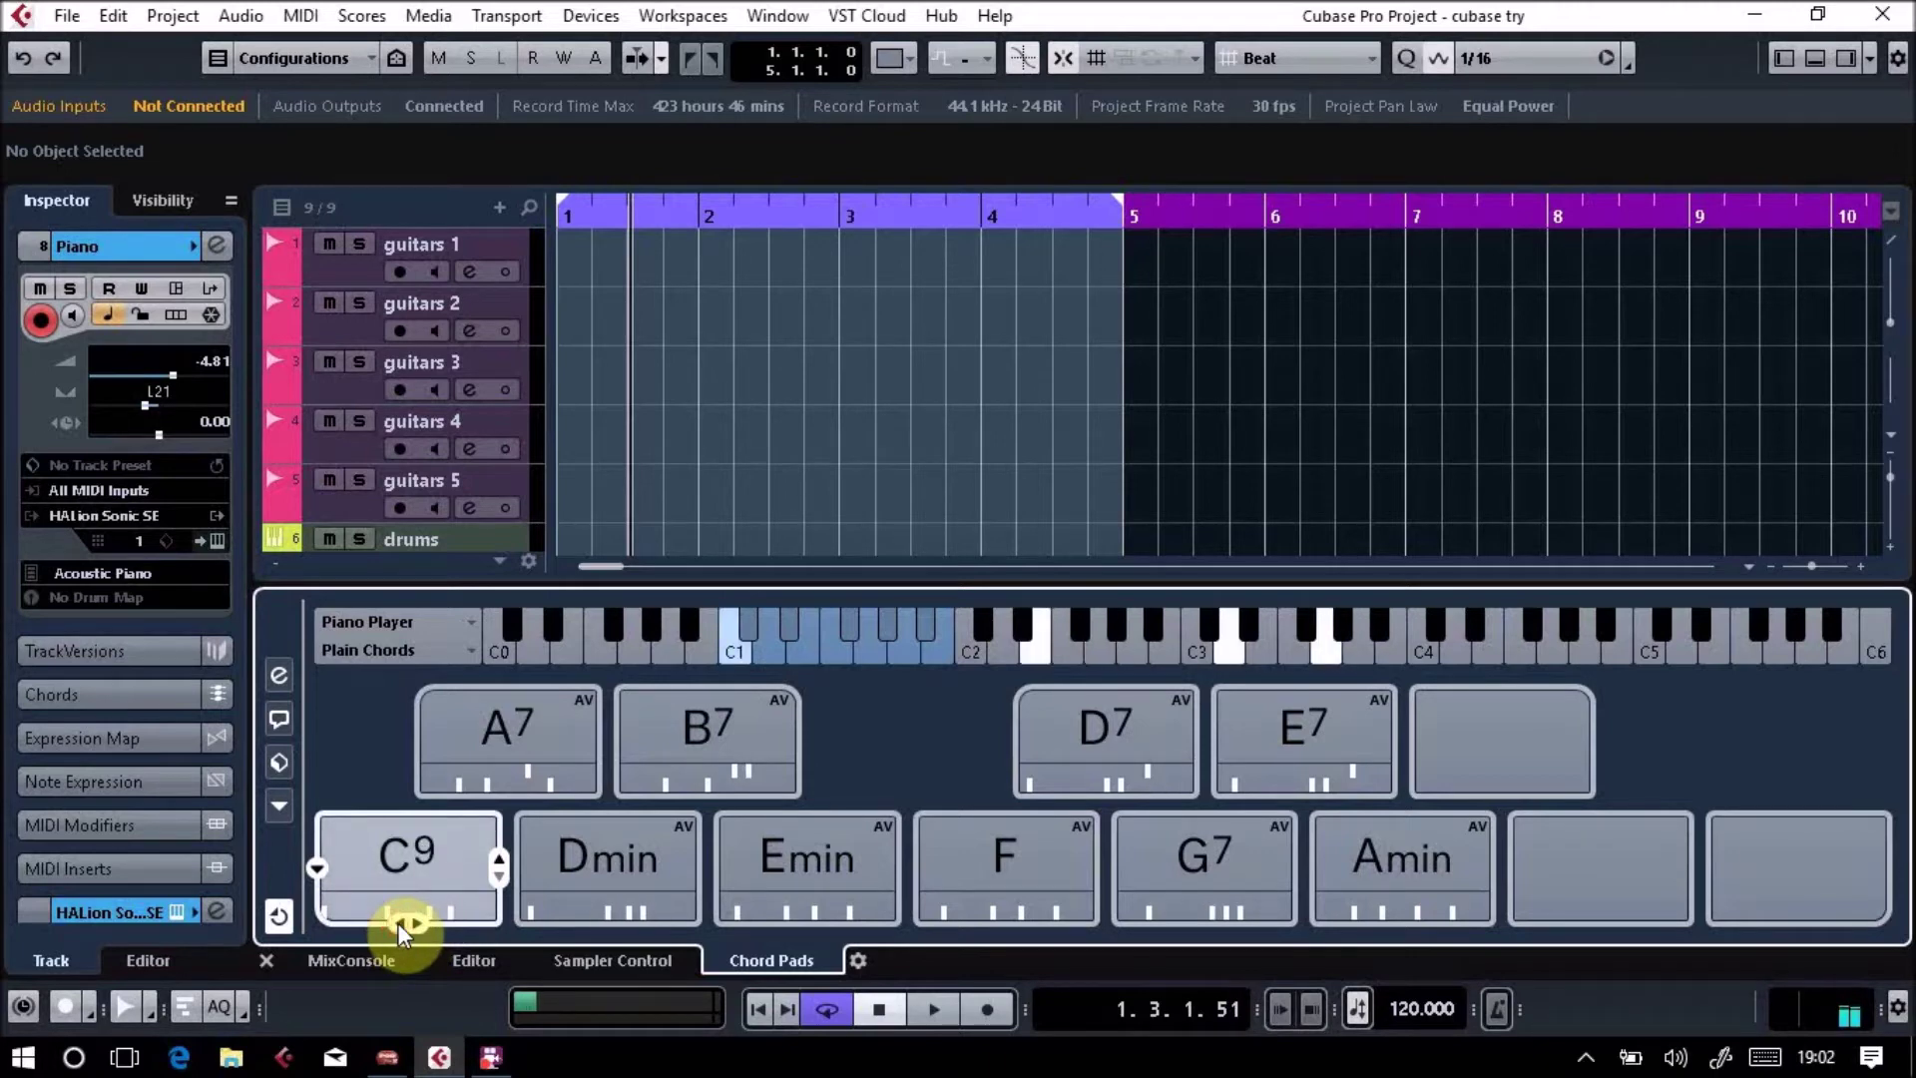
left_click(397, 922)
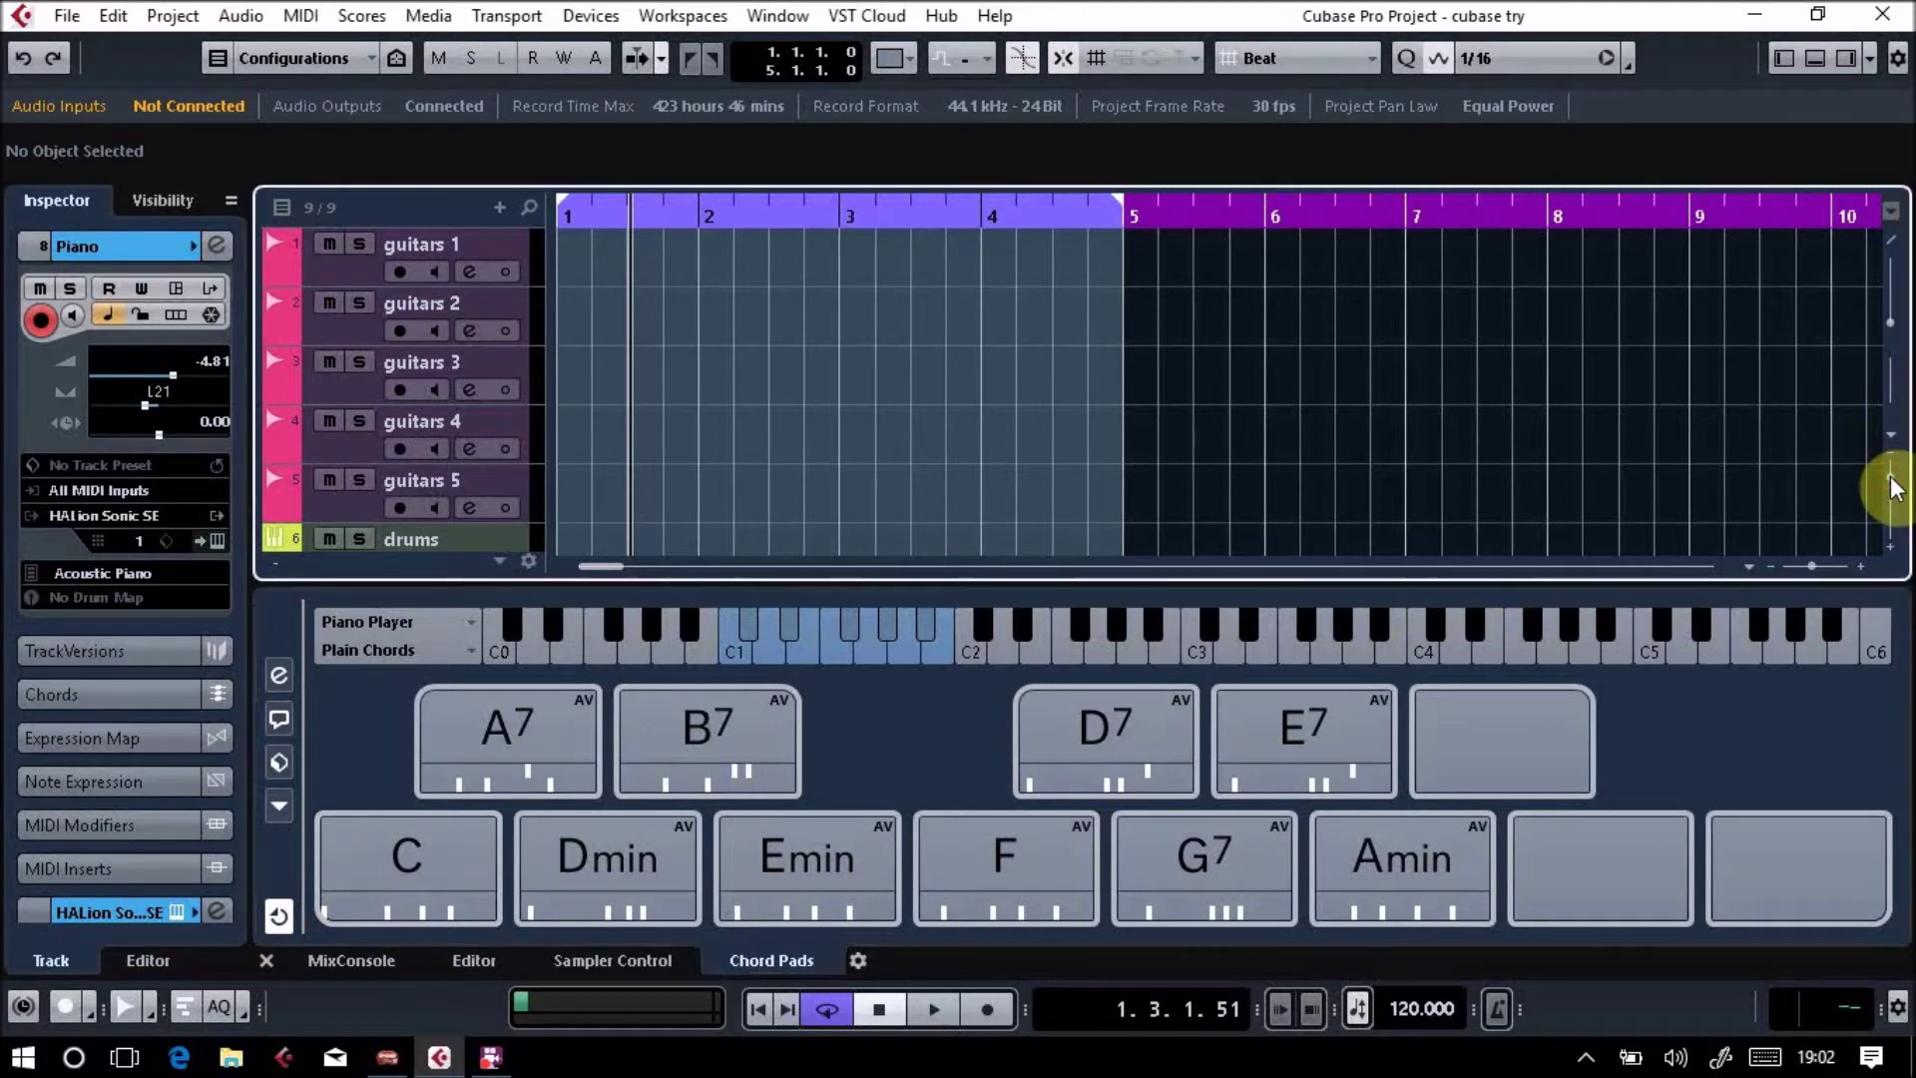
Audition the B7 pad and drag it onto the Piano track at bar 1.
scroll(1897, 487, "up", 3)
scroll(1897, 487, "down", 3)
scroll(1897, 487, "down", 2)
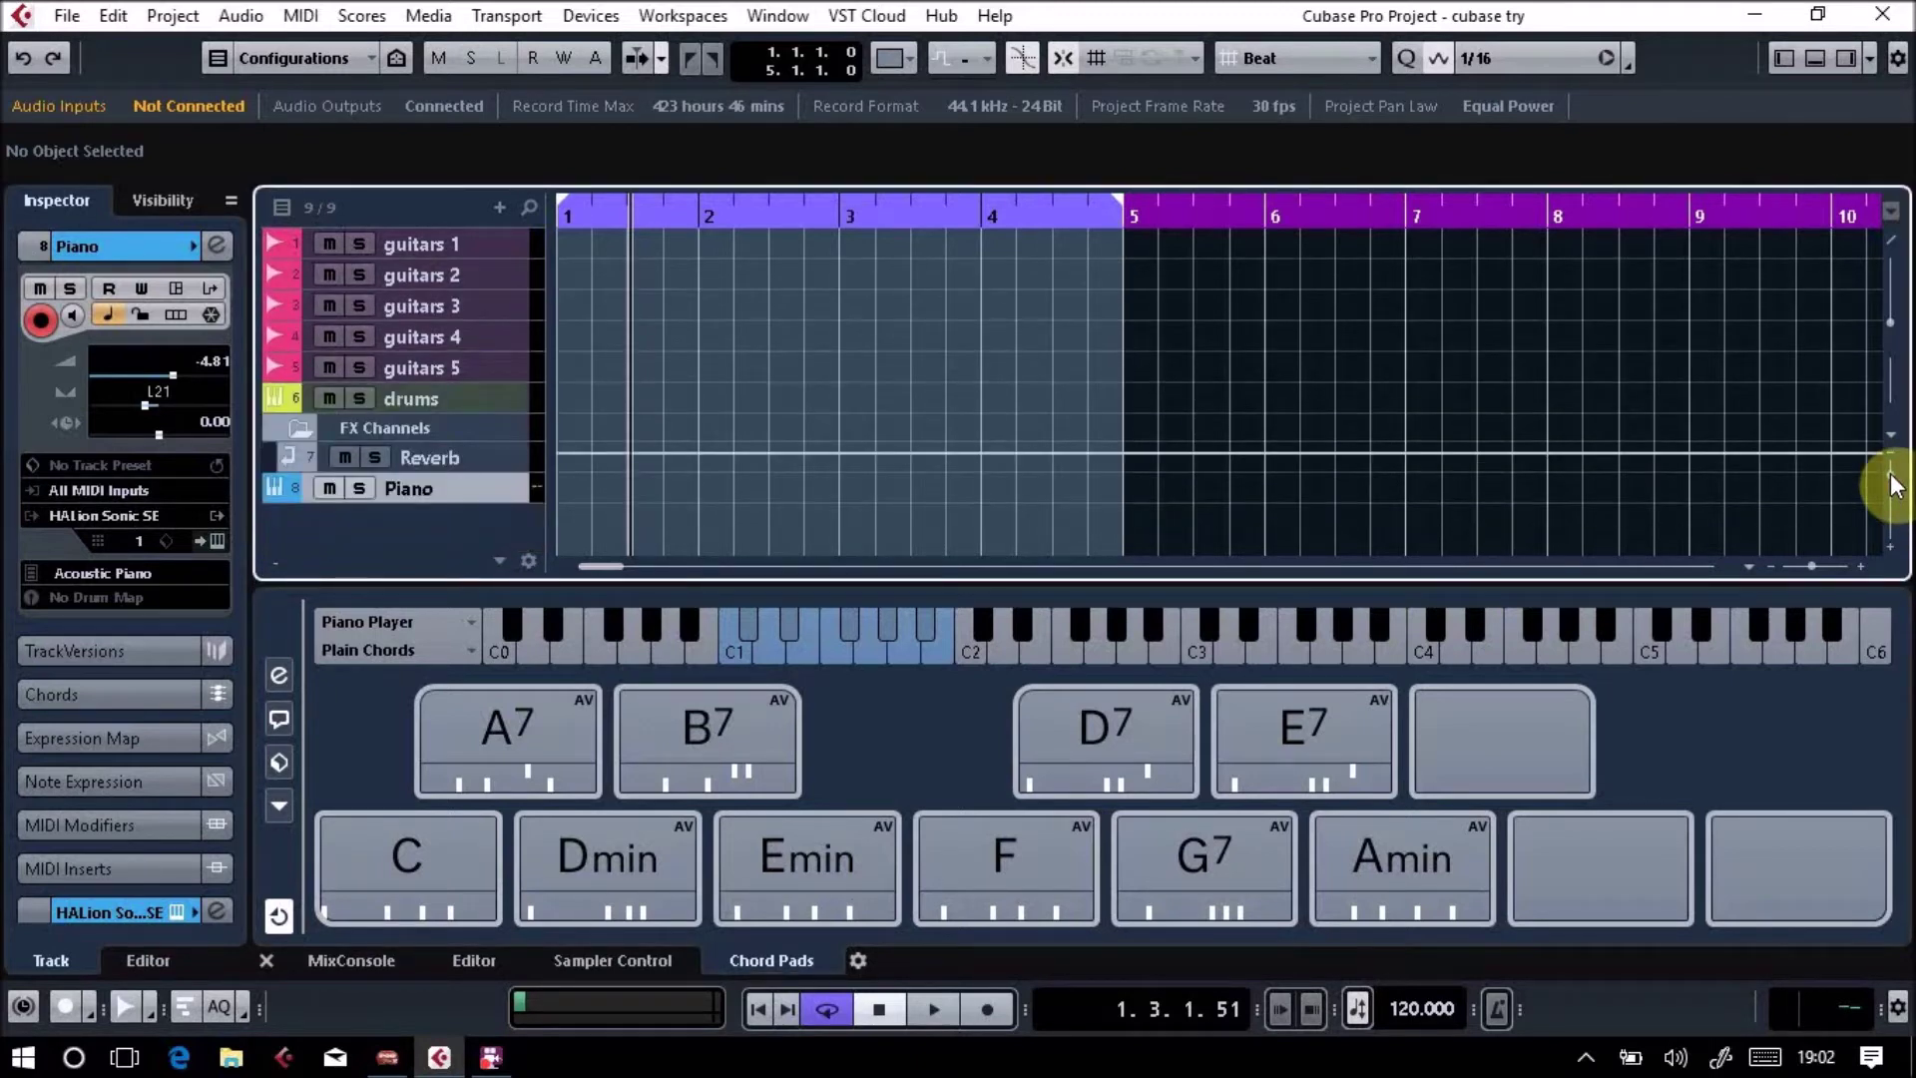
scroll(1897, 487, "up", 2)
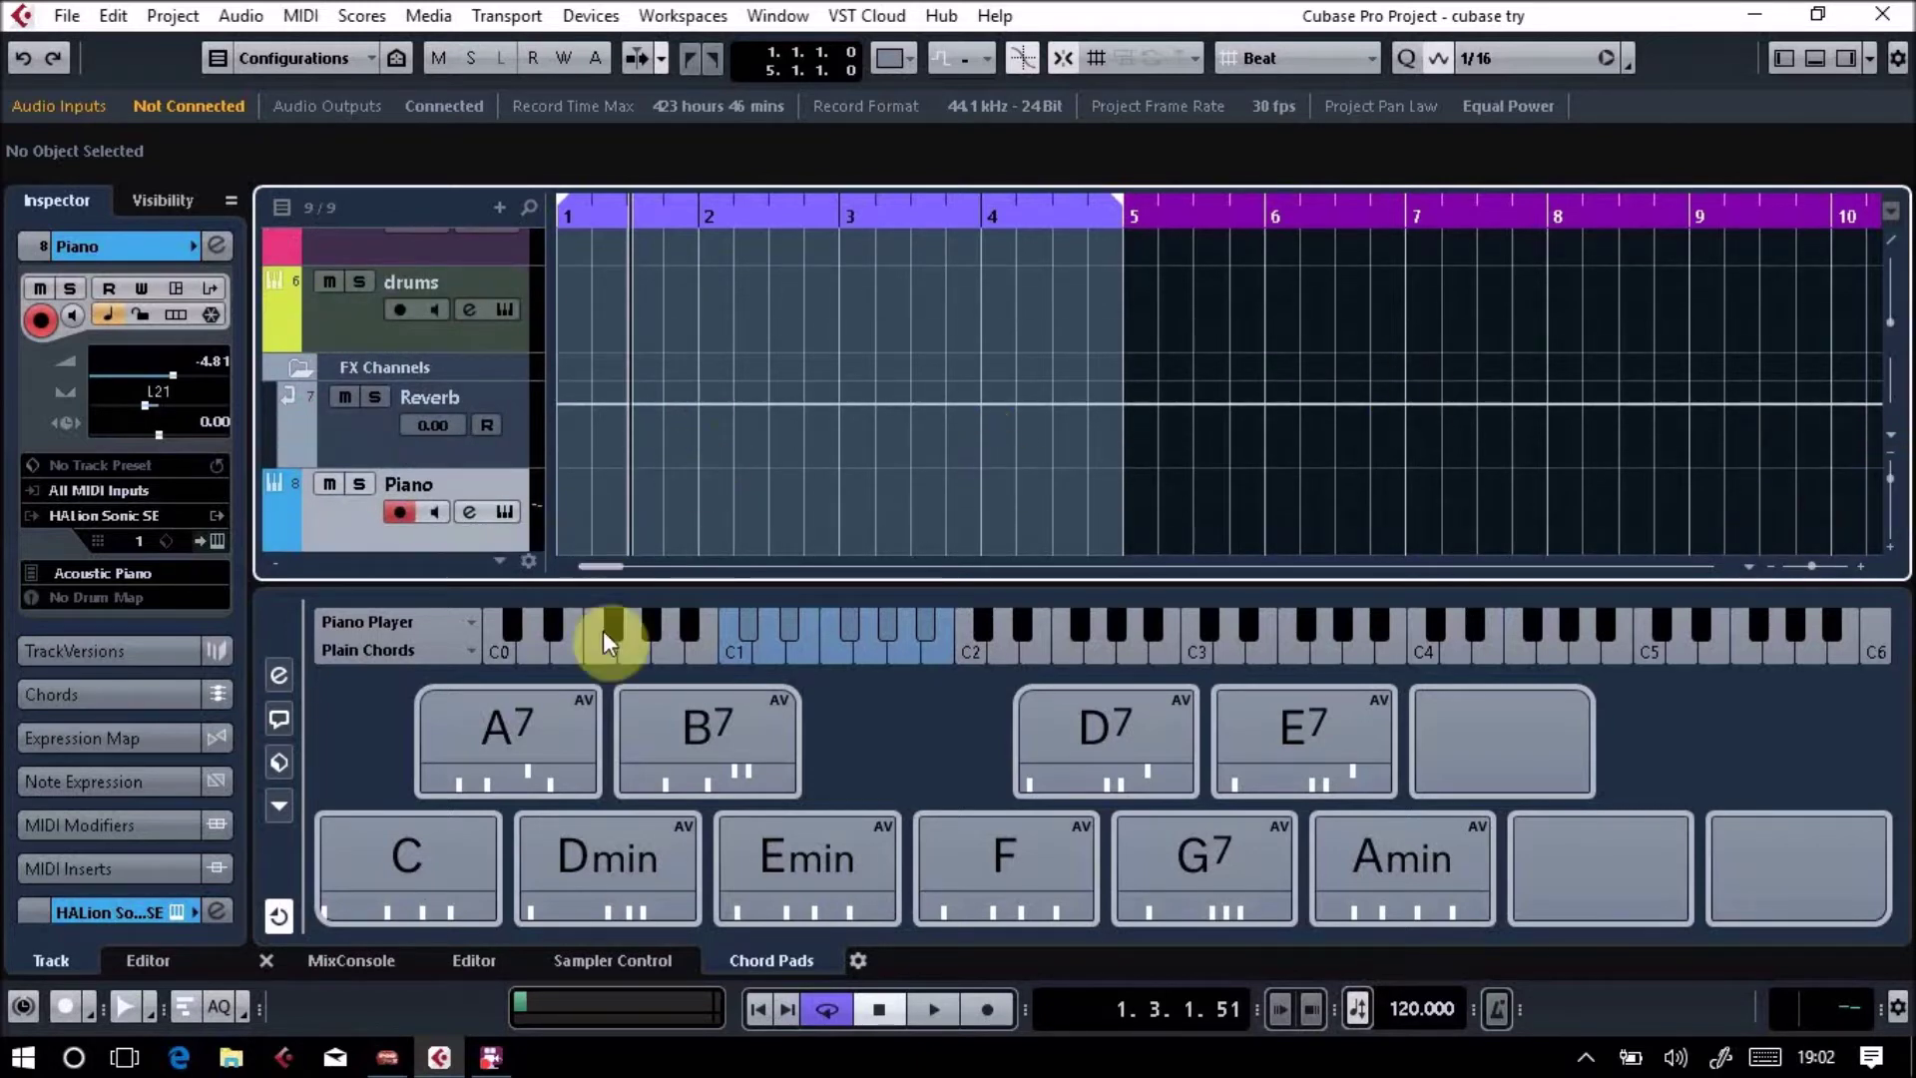
left_click(725, 727)
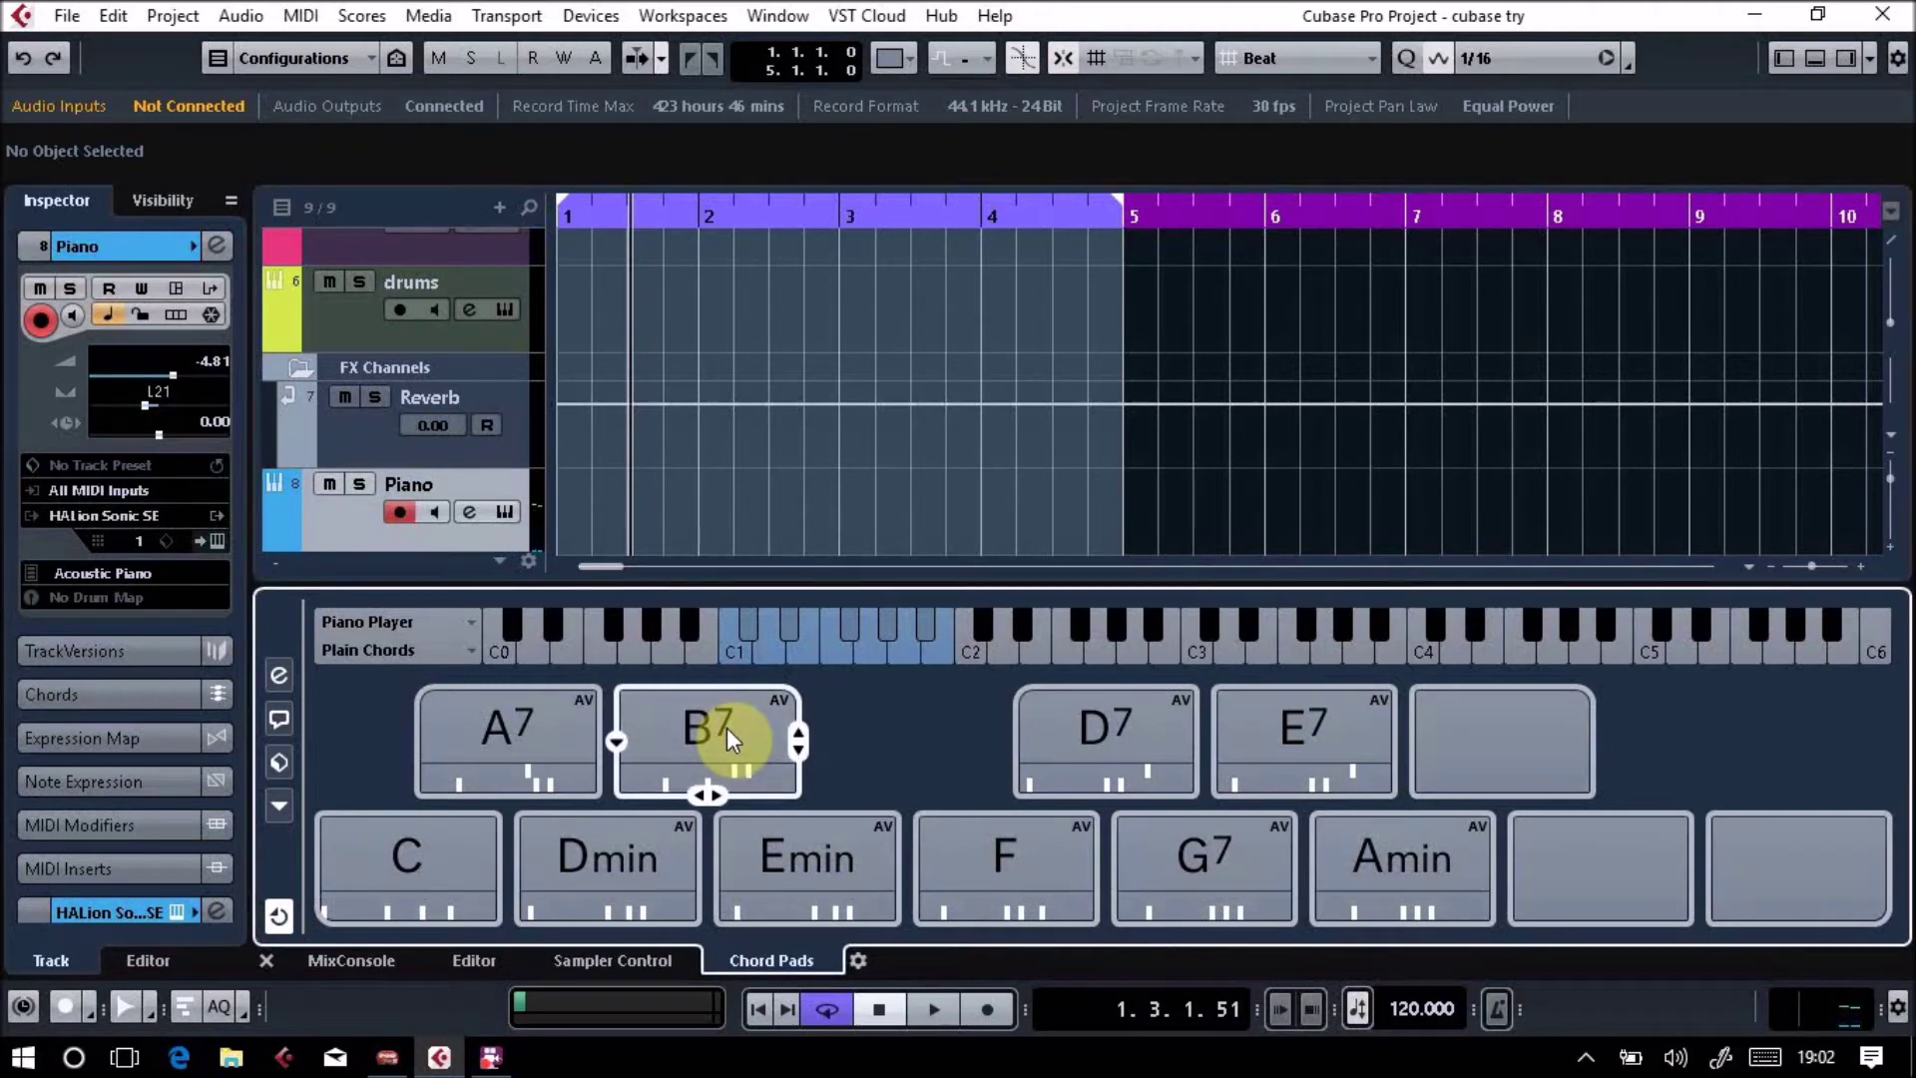
left_click_drag(726, 728, 575, 467)
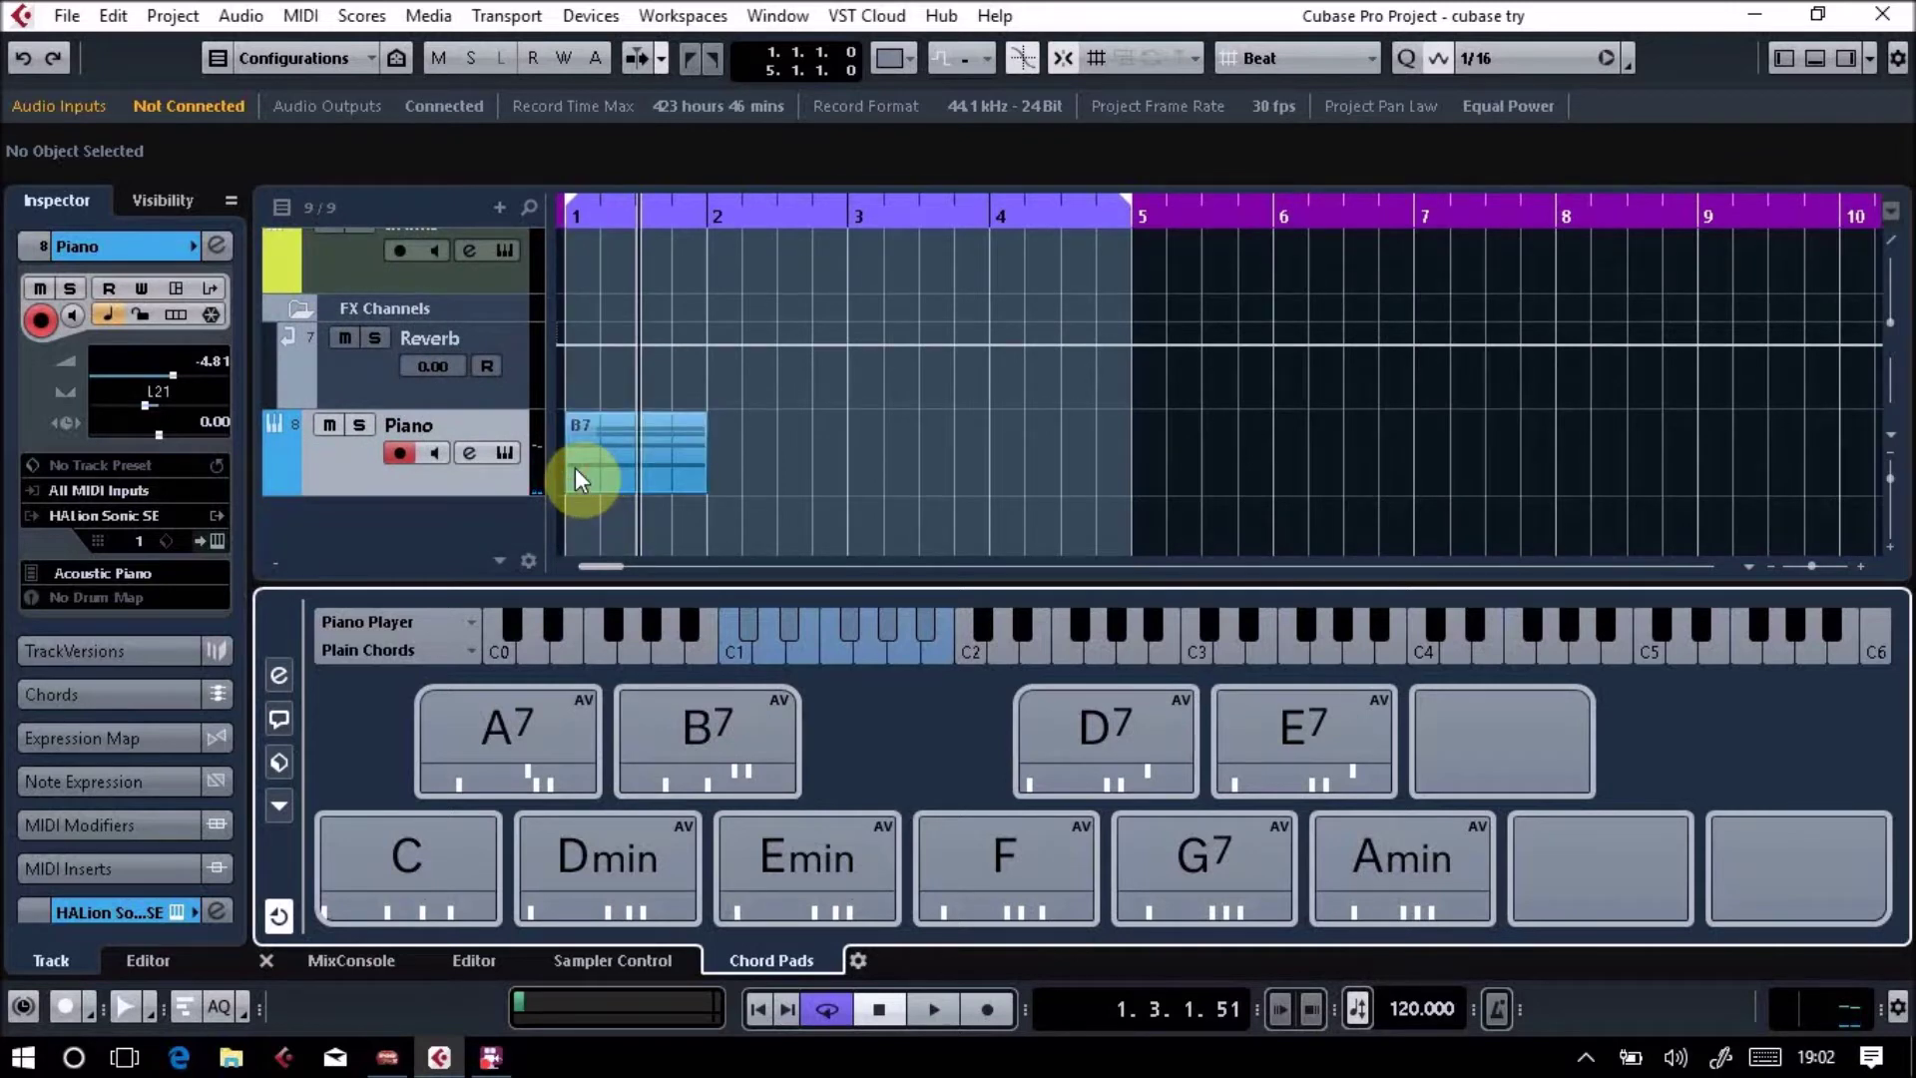
Open the B7 part in a separate Key Editor, select its B1 note, then close both editors.
left_click(575, 468)
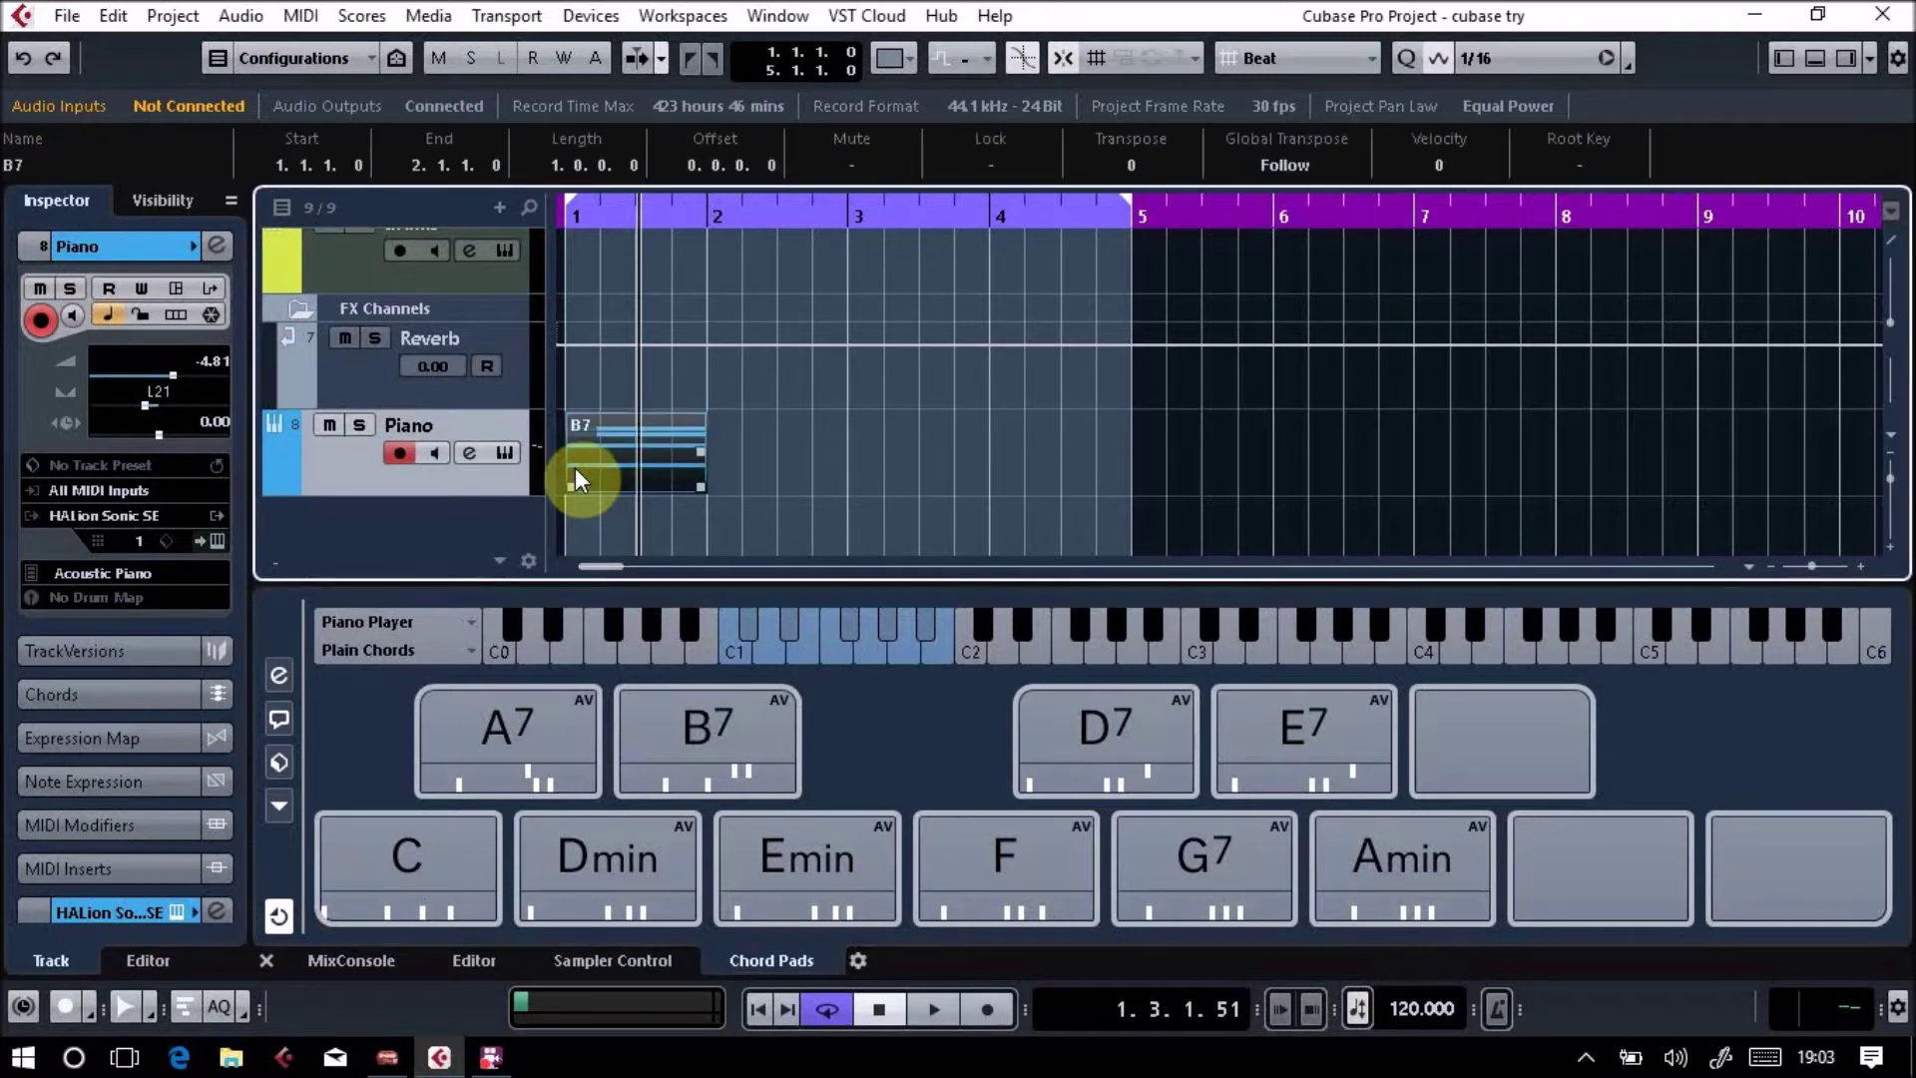
double_click(622, 450)
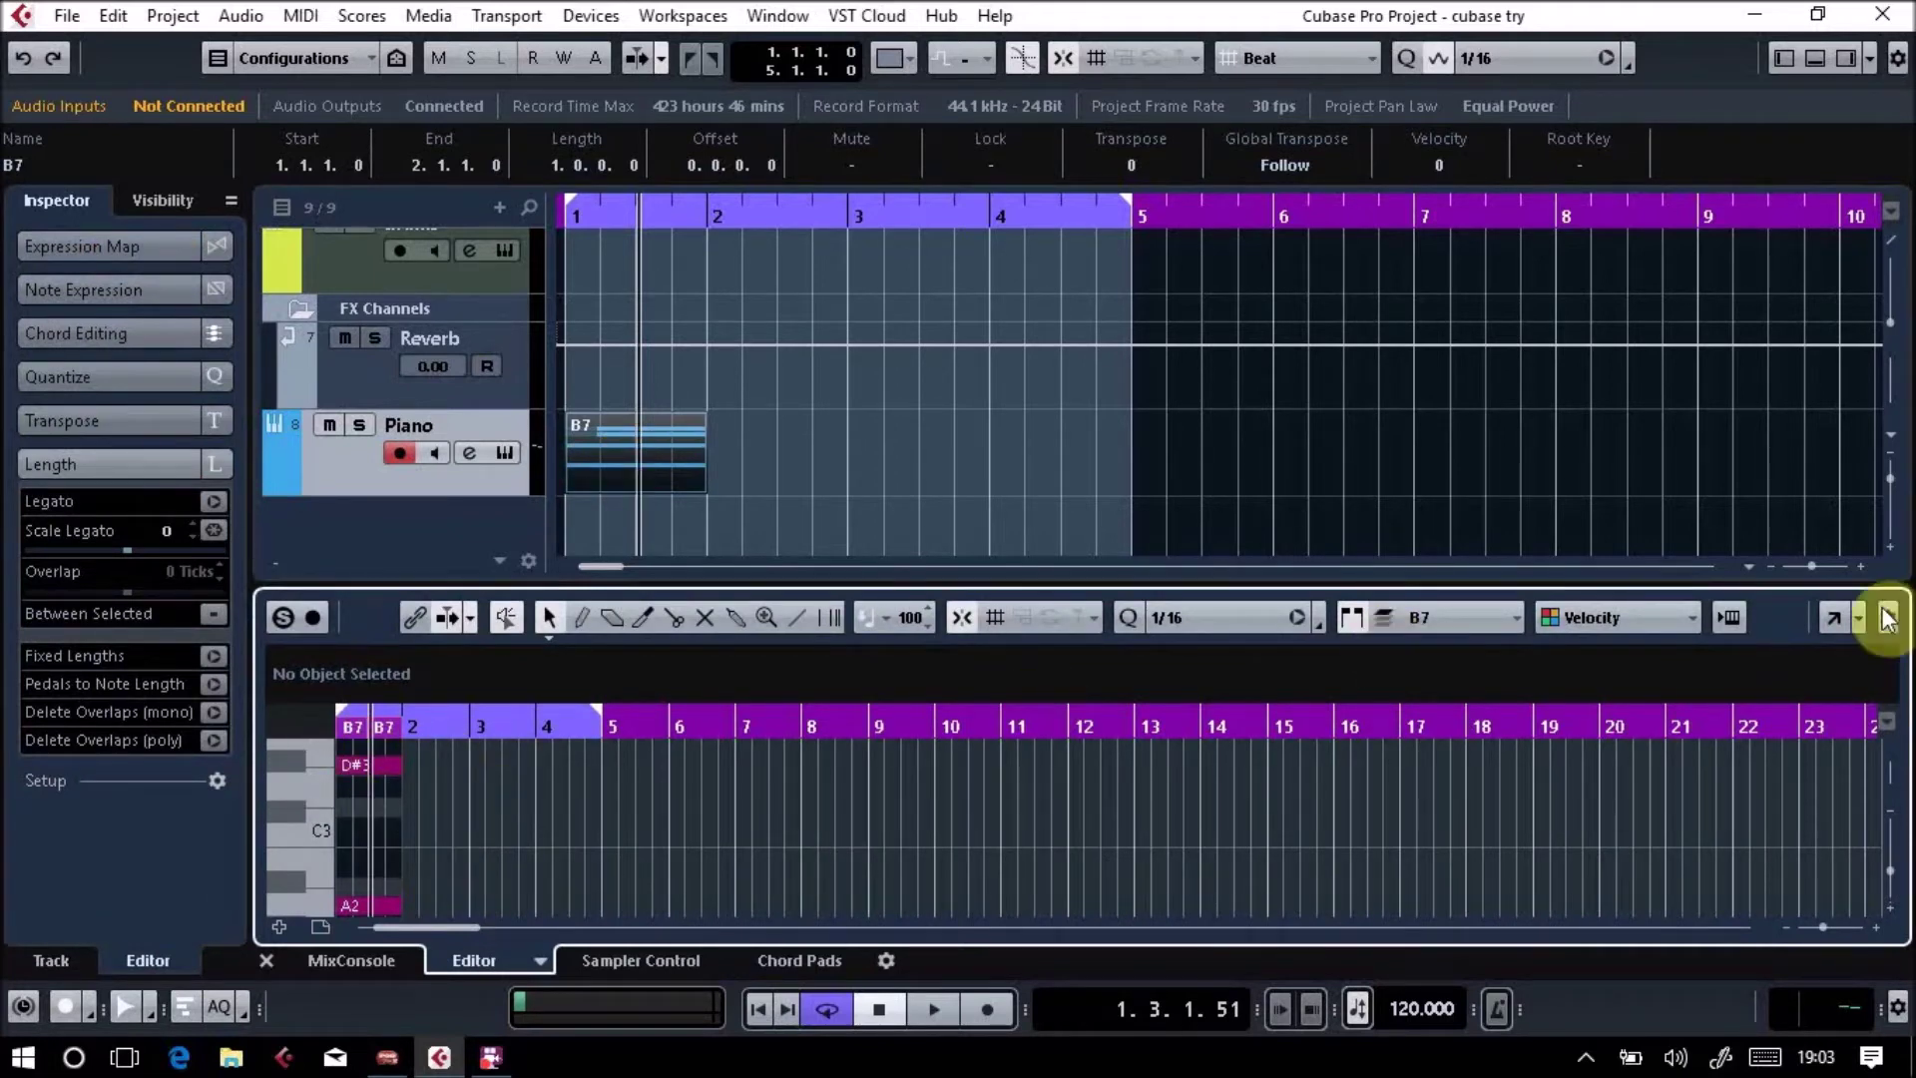
left_click(1833, 619)
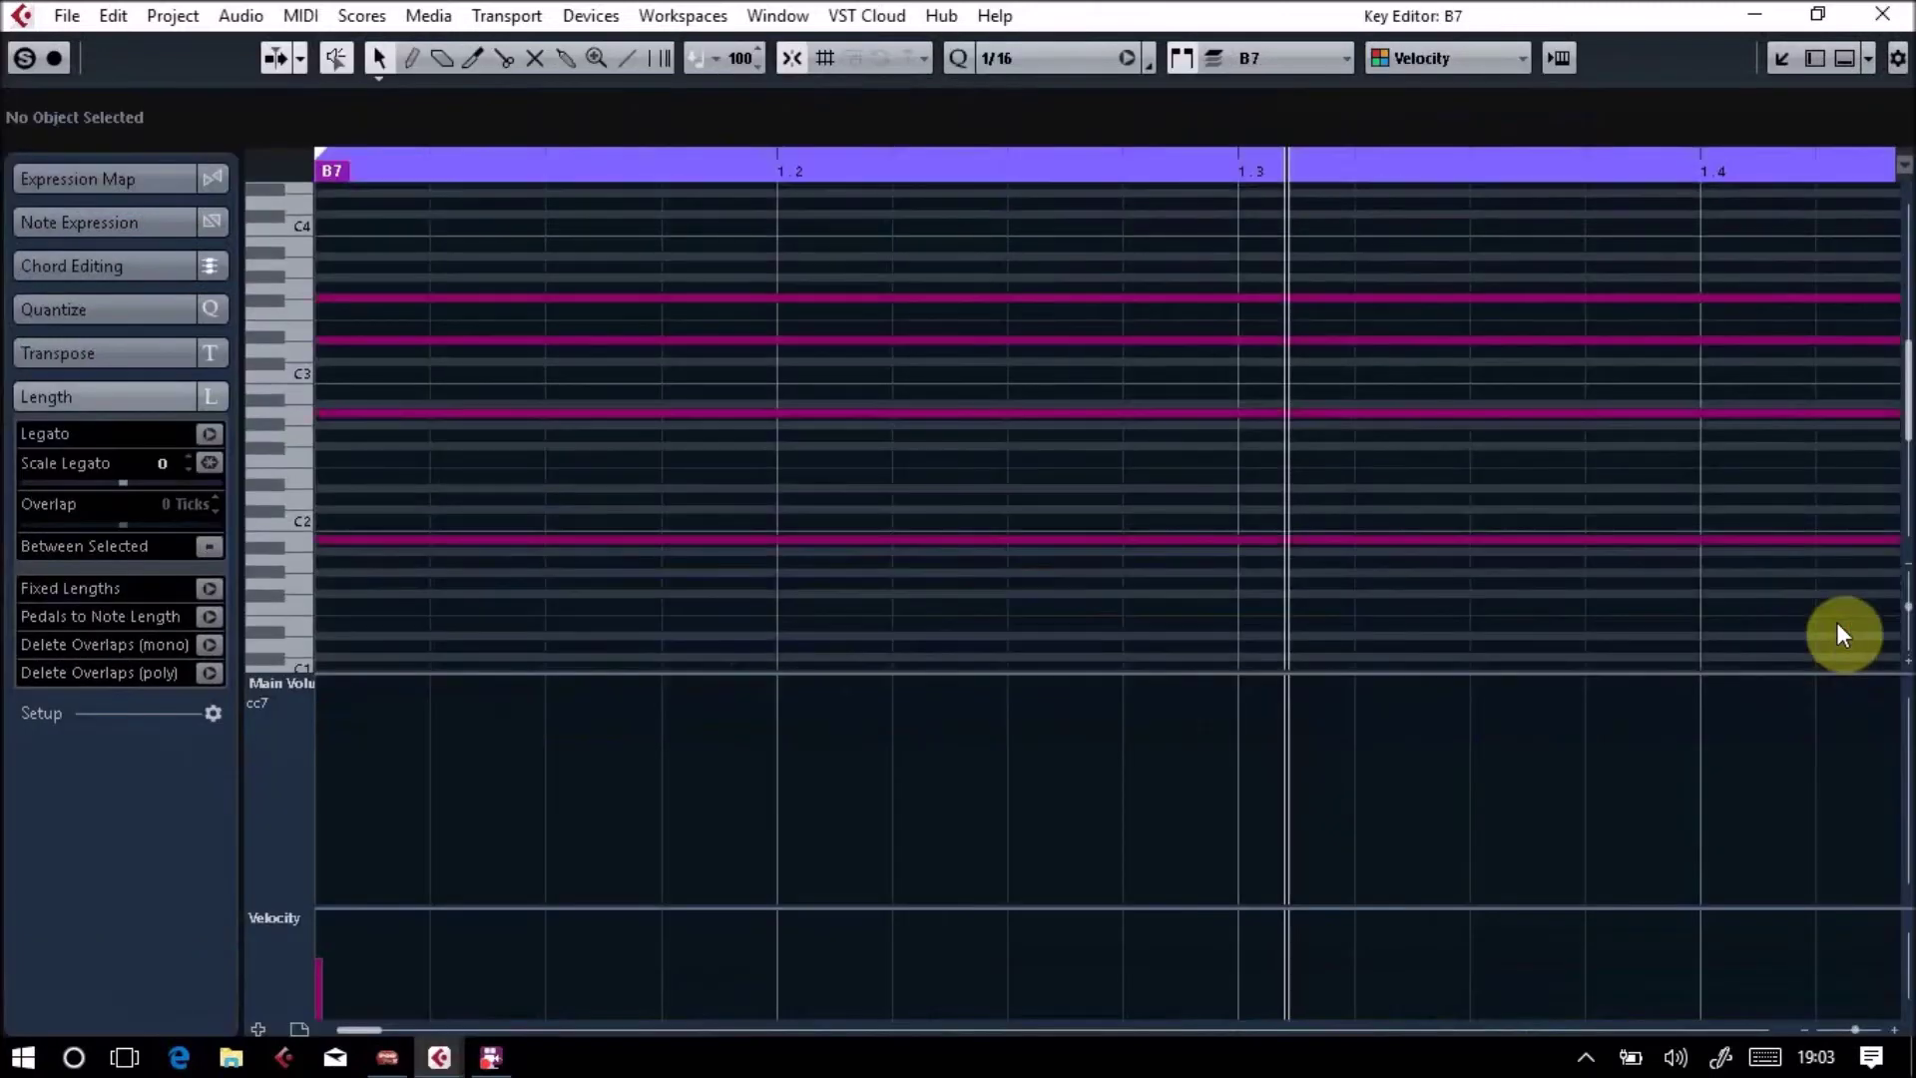
left_click(521, 541)
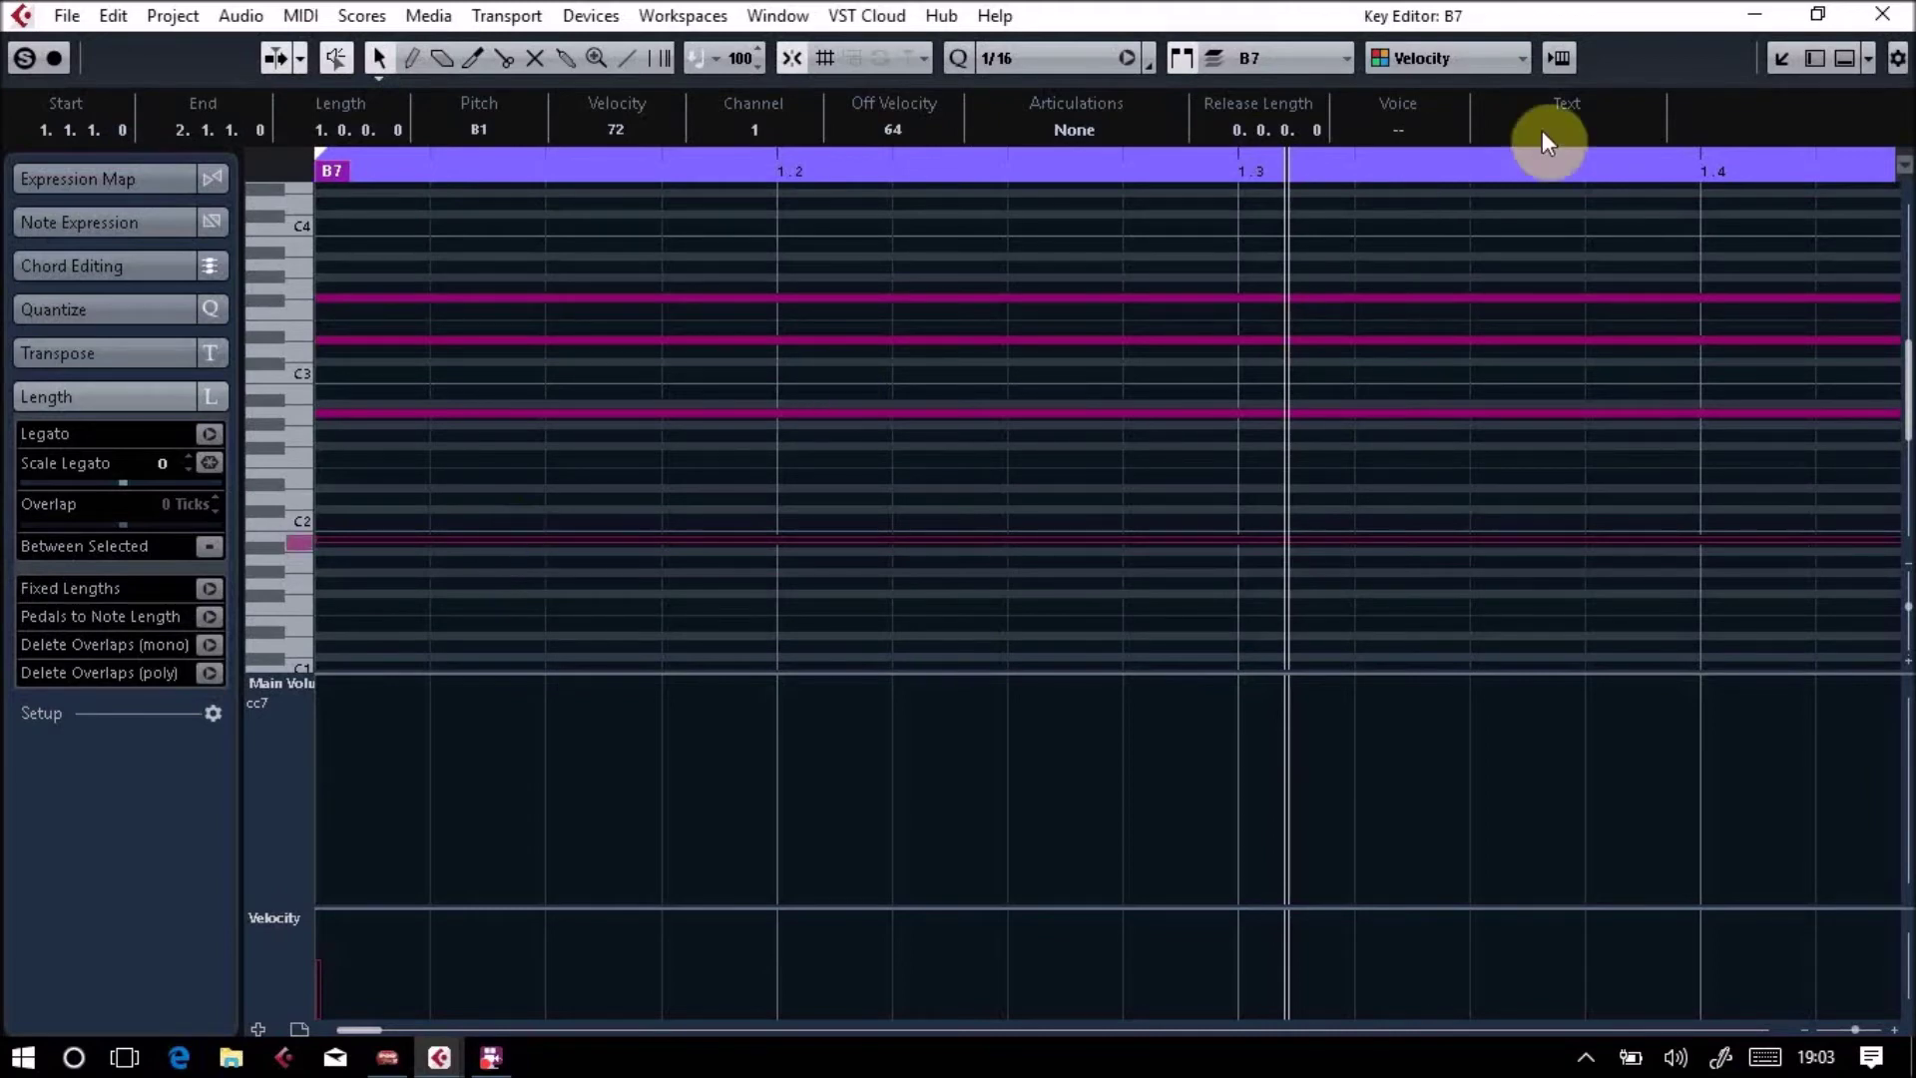
left_click(1842, 62)
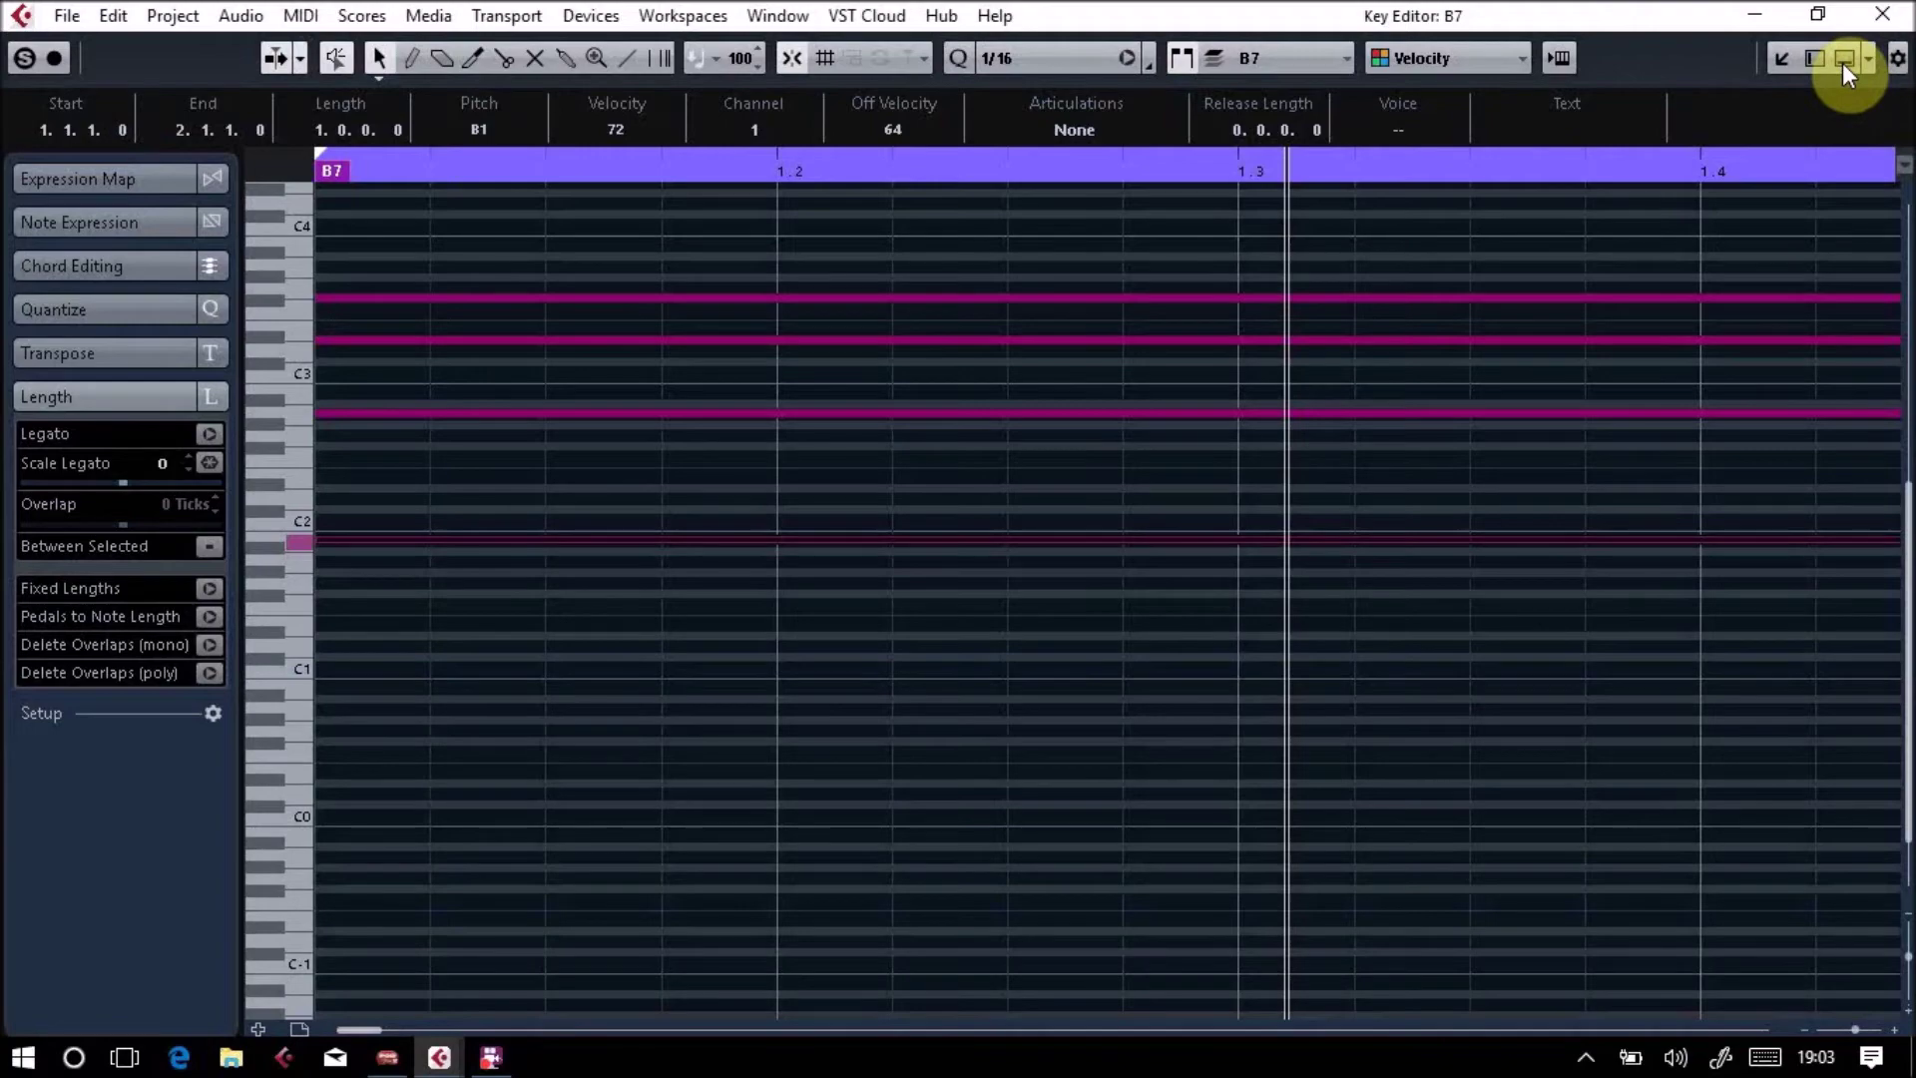
left_click(1843, 63)
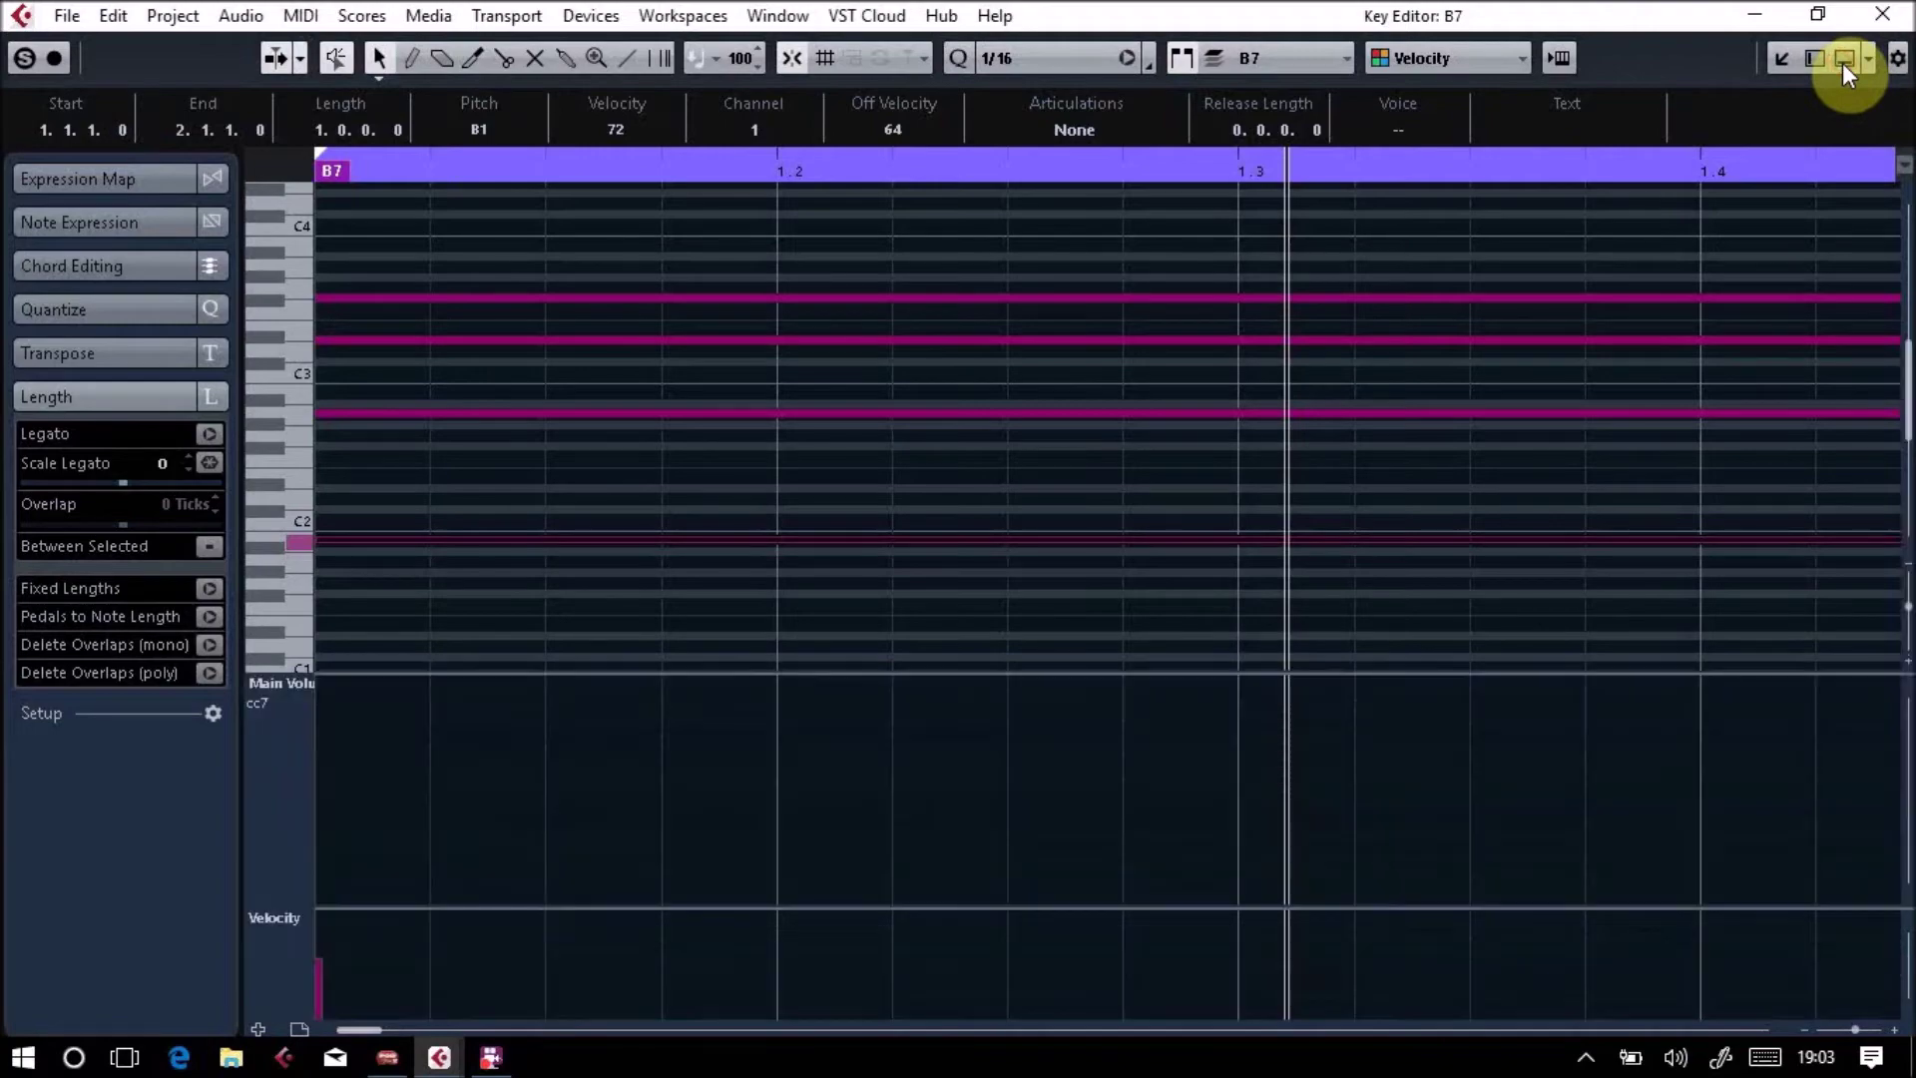
left_click(1891, 22)
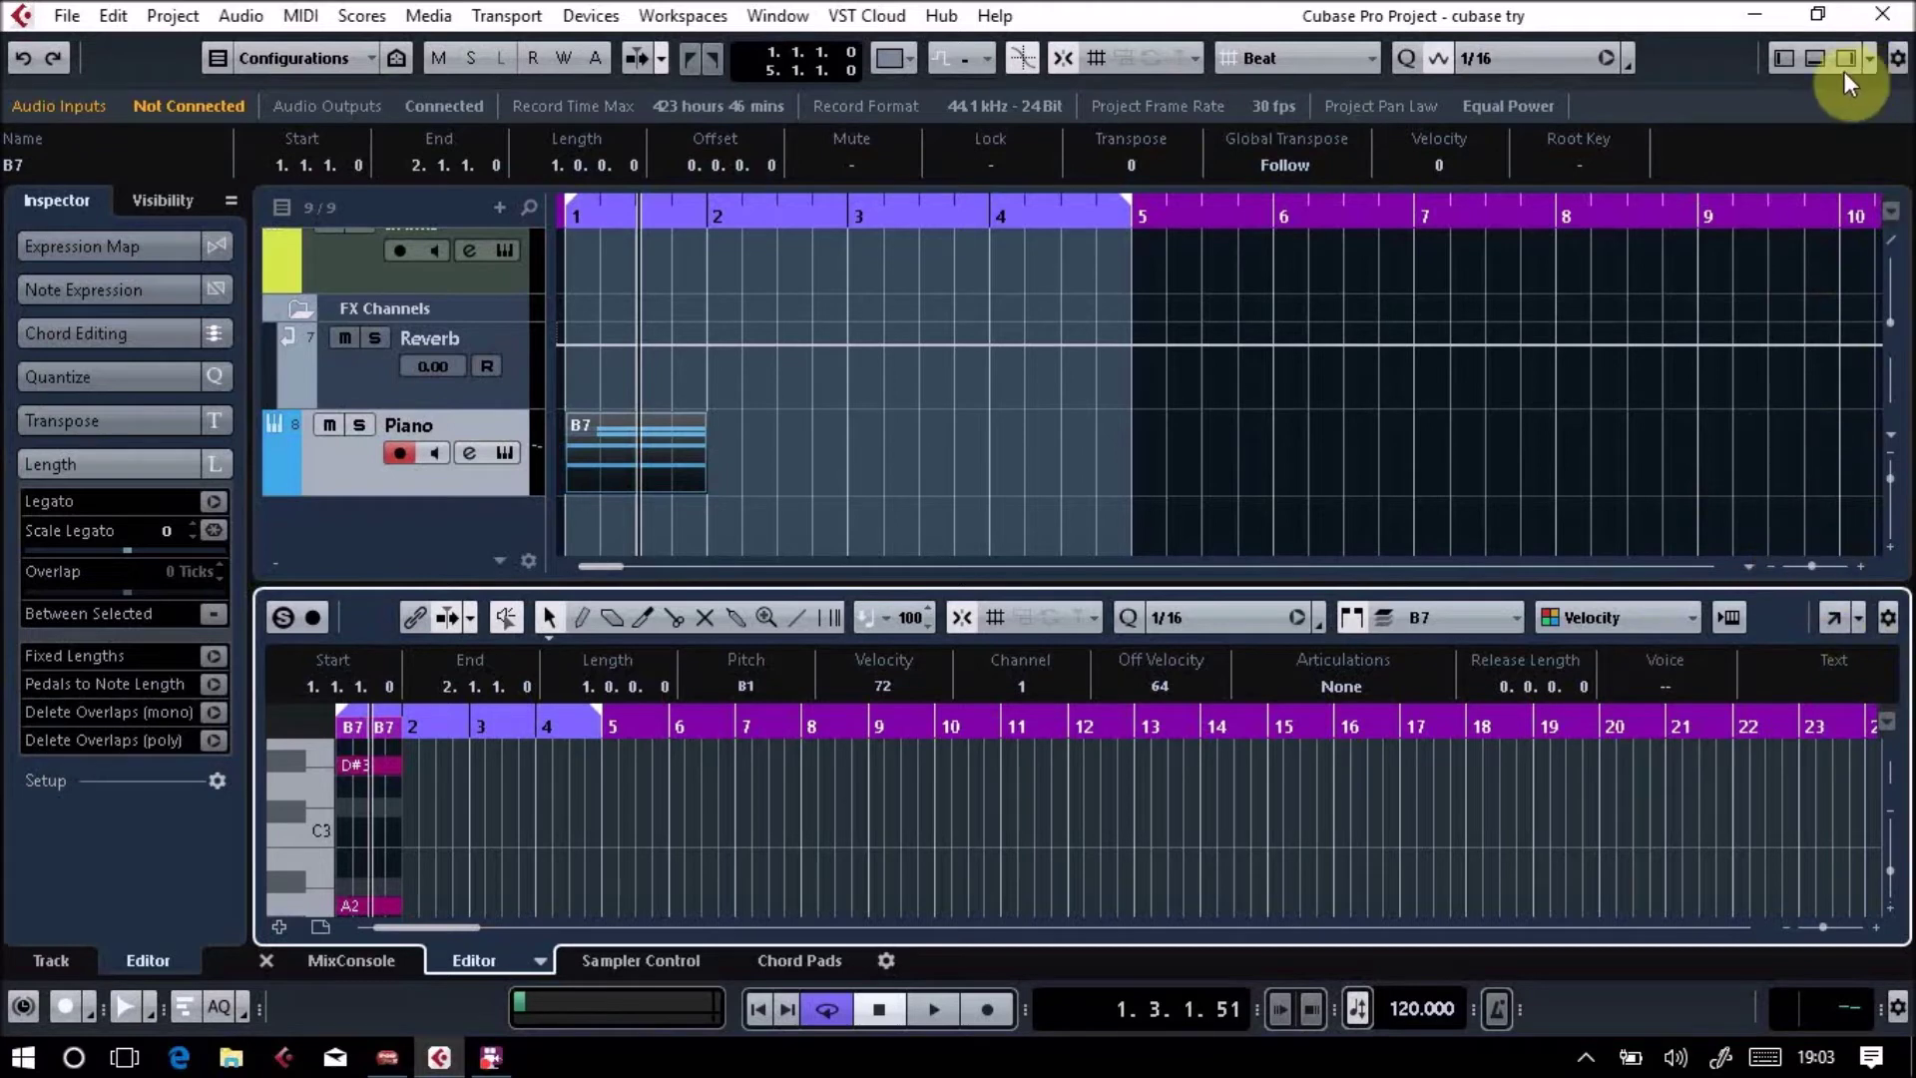
left_click(1820, 64)
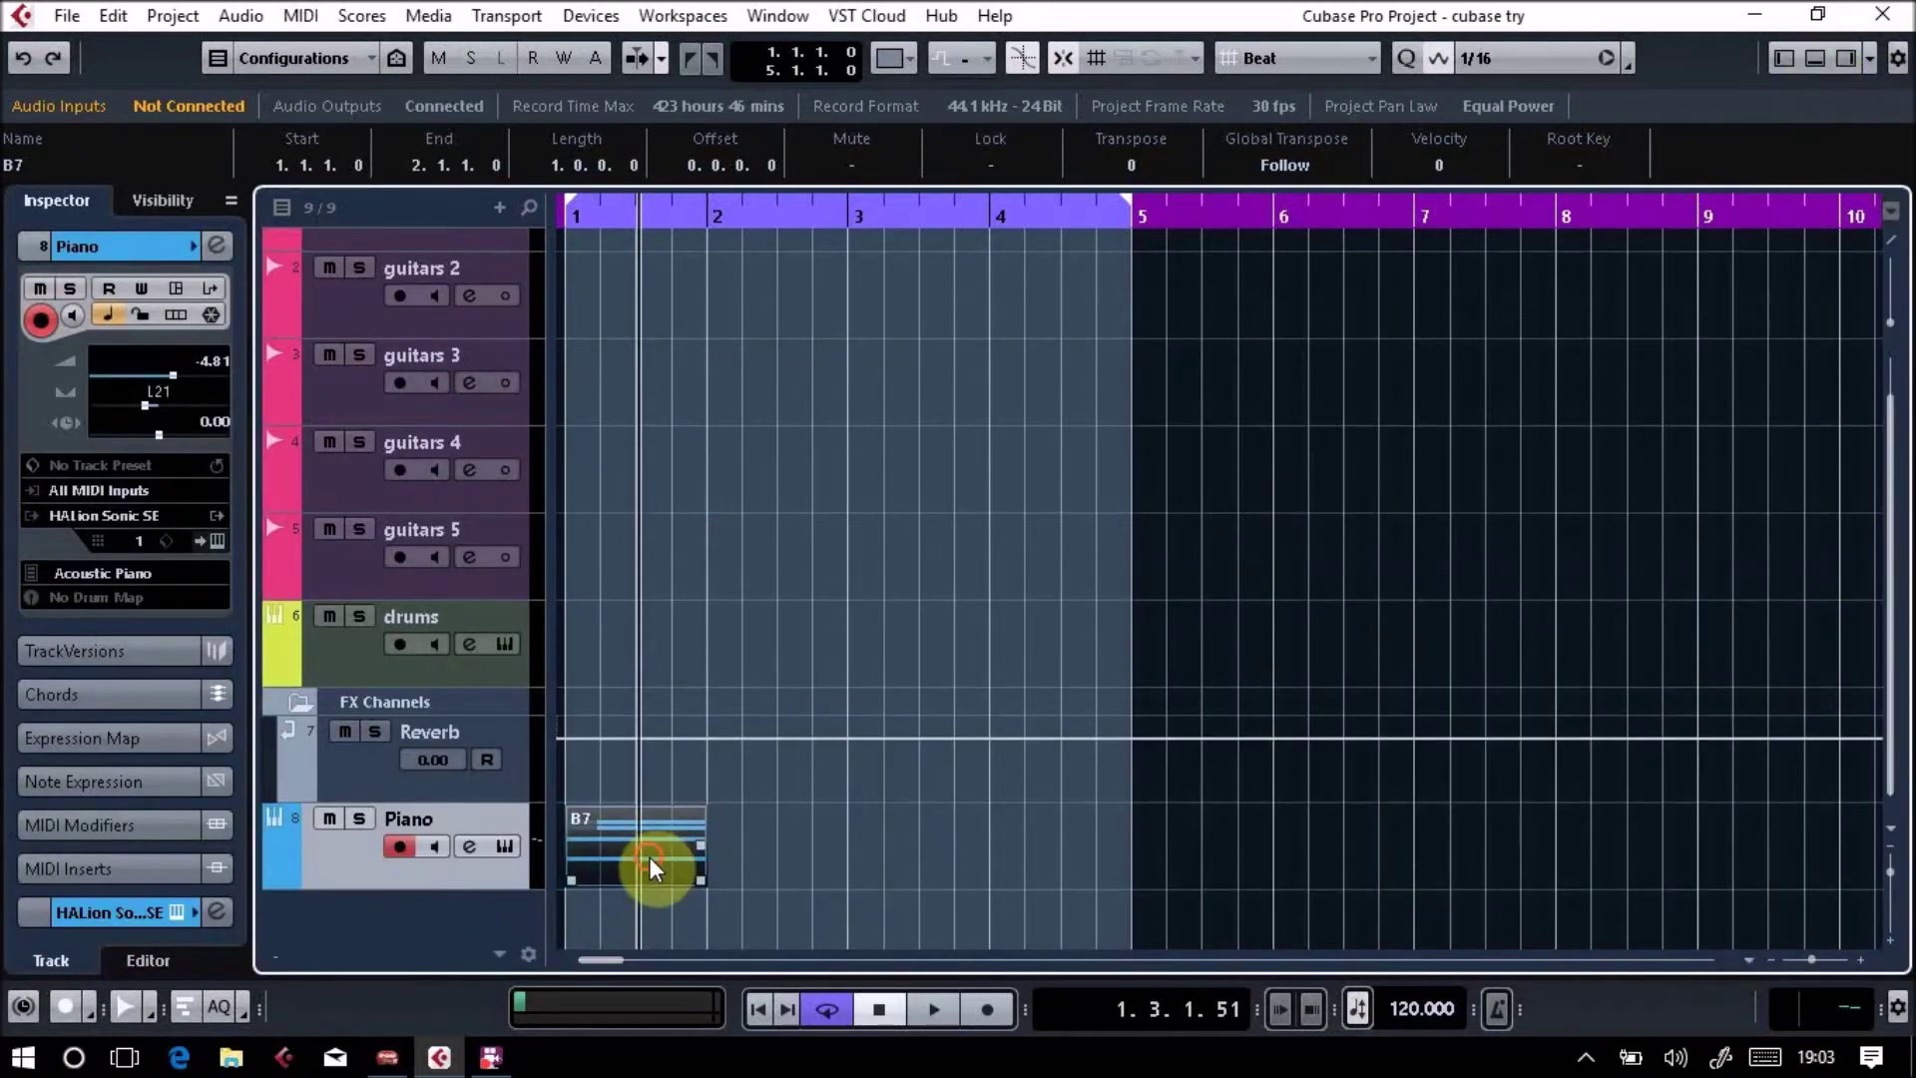
Delete the B7 part and reopen the Chord Pads, toggling the C pad to C9 and back.
key("Delete")
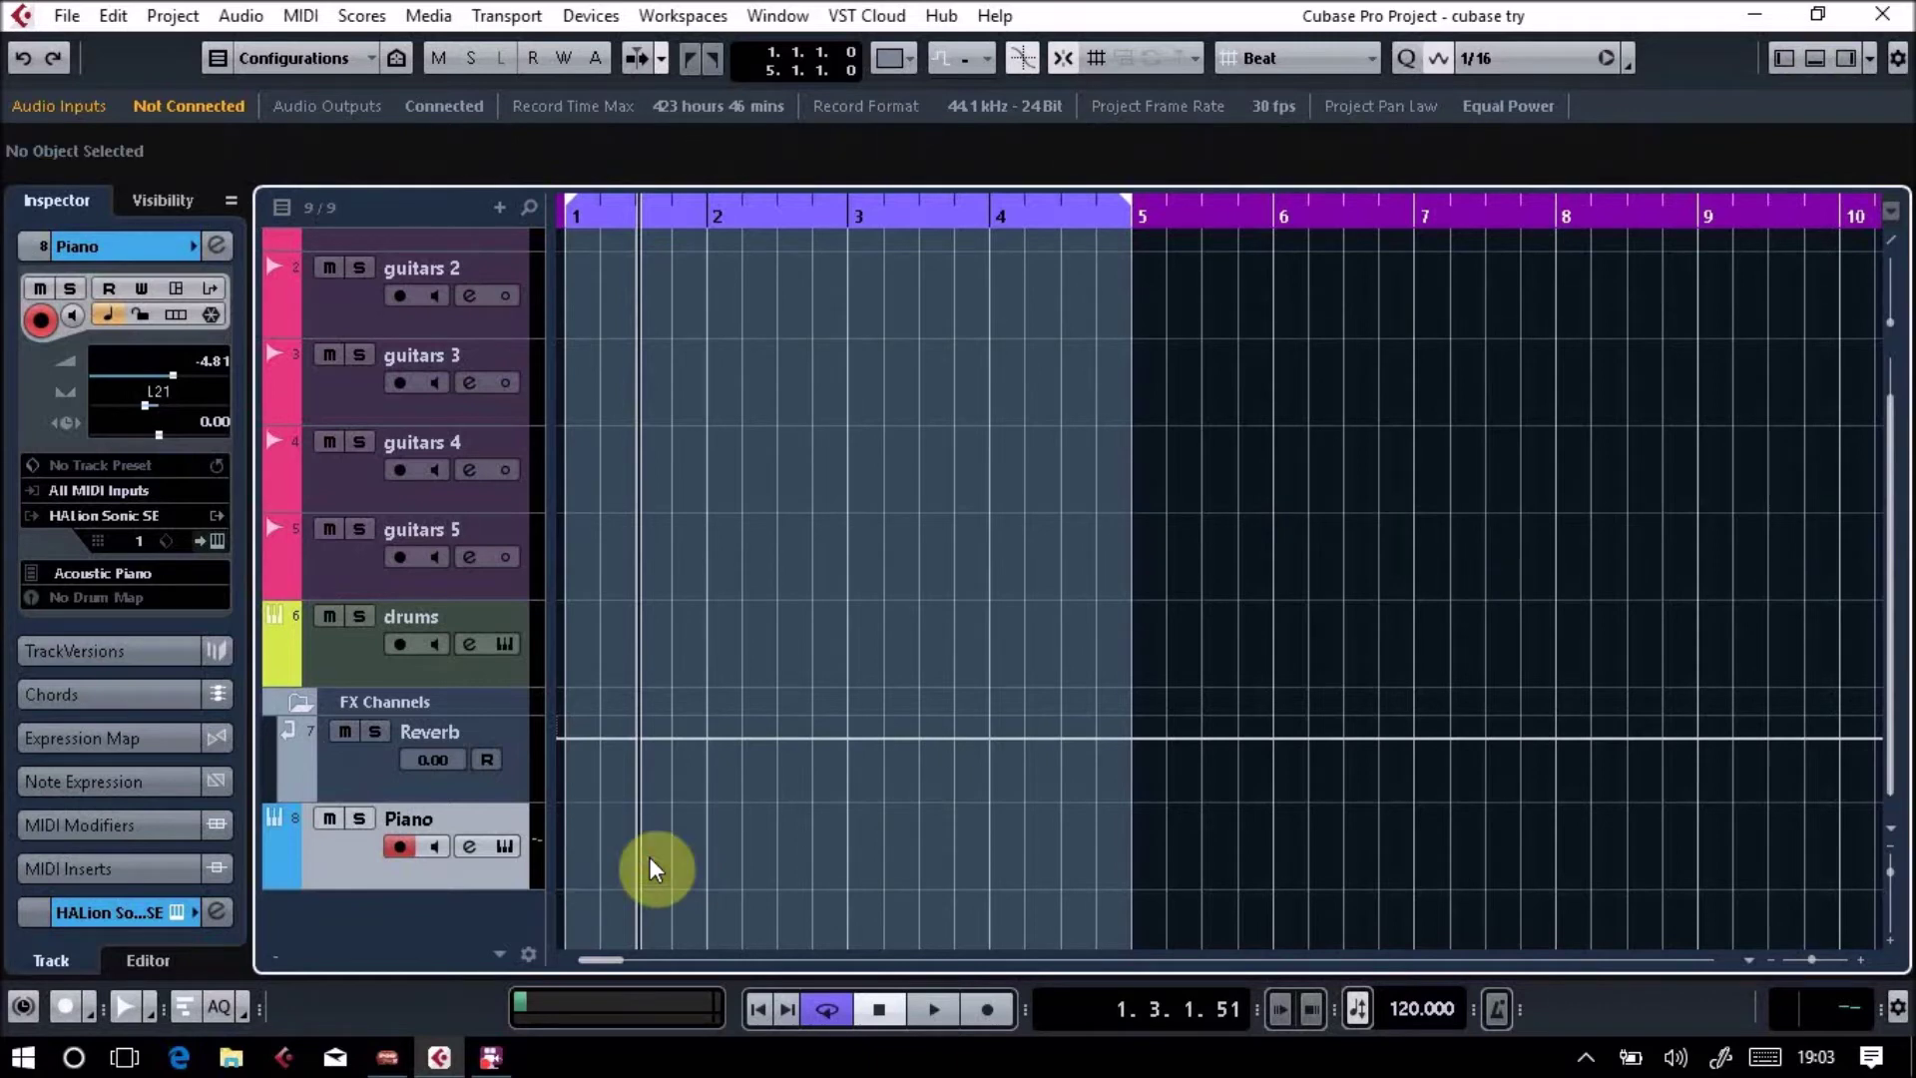
left_click(1819, 64)
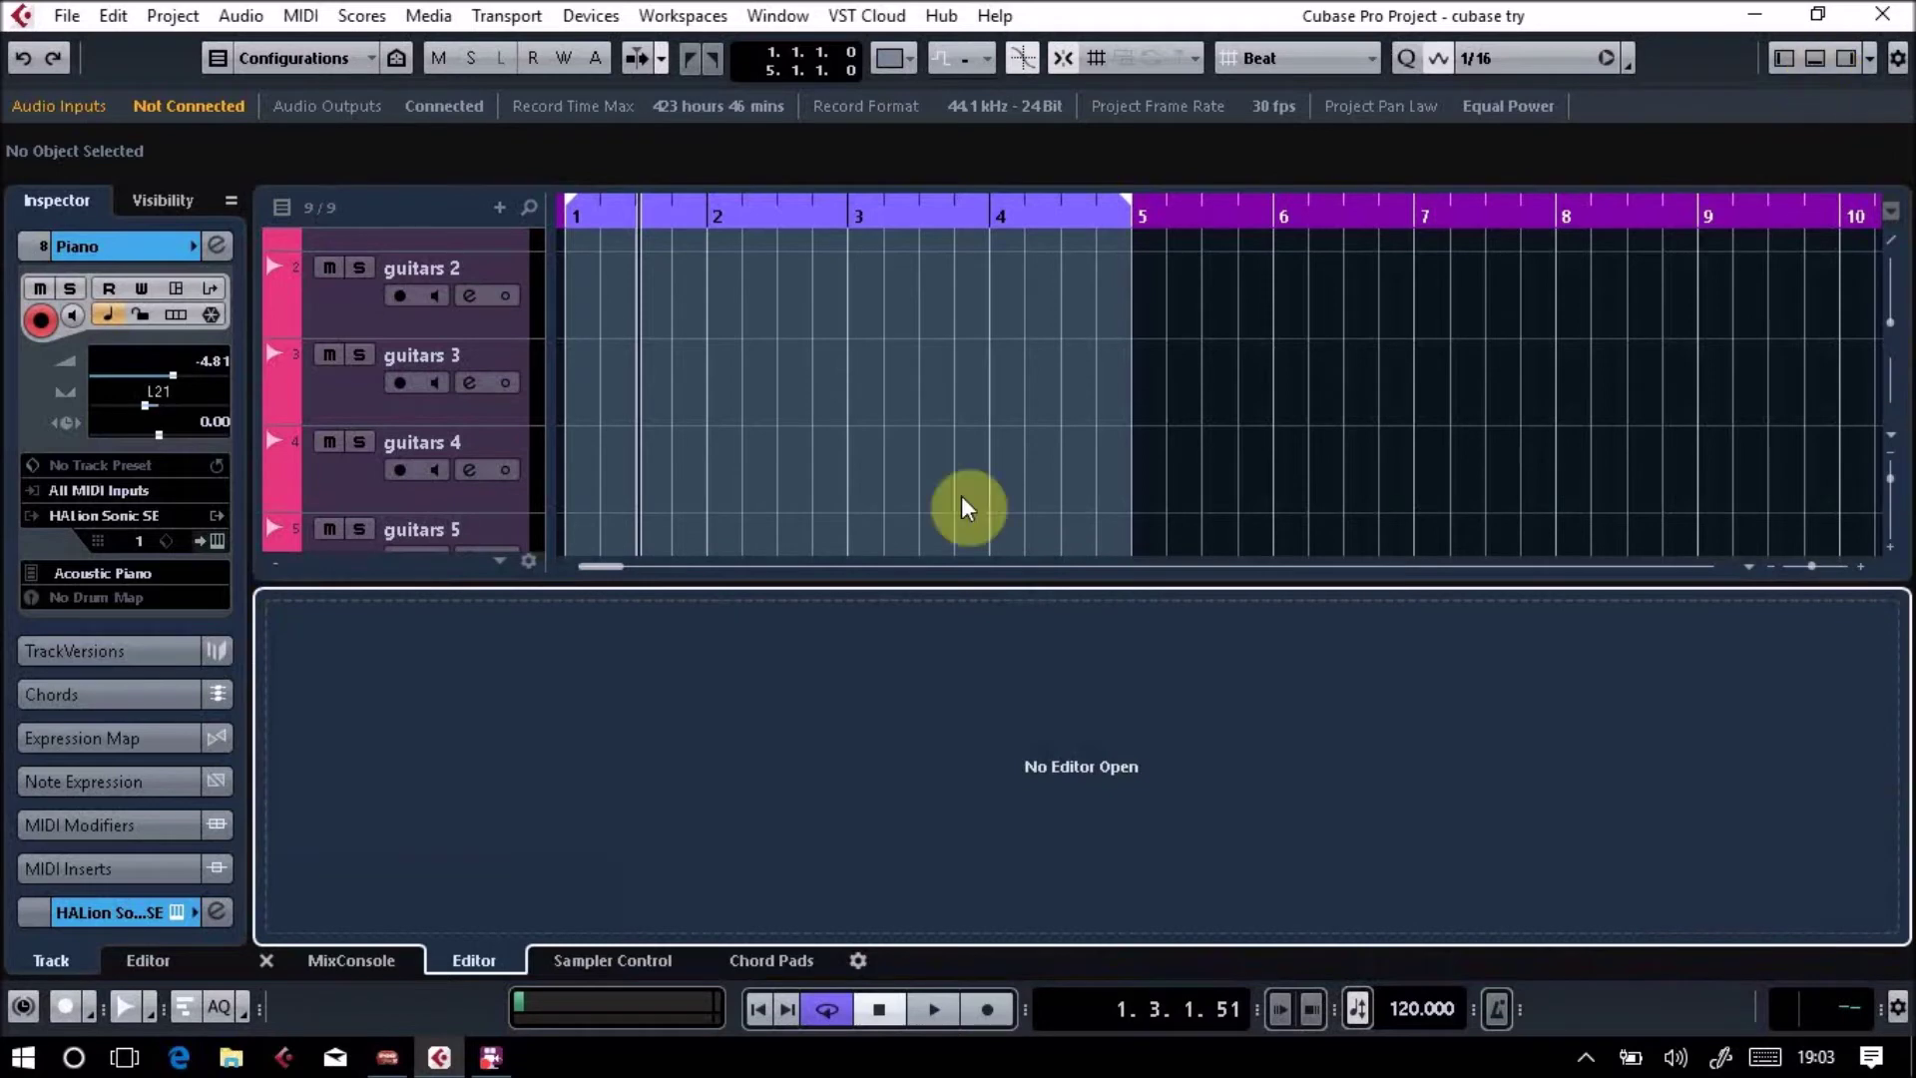
left_click(787, 961)
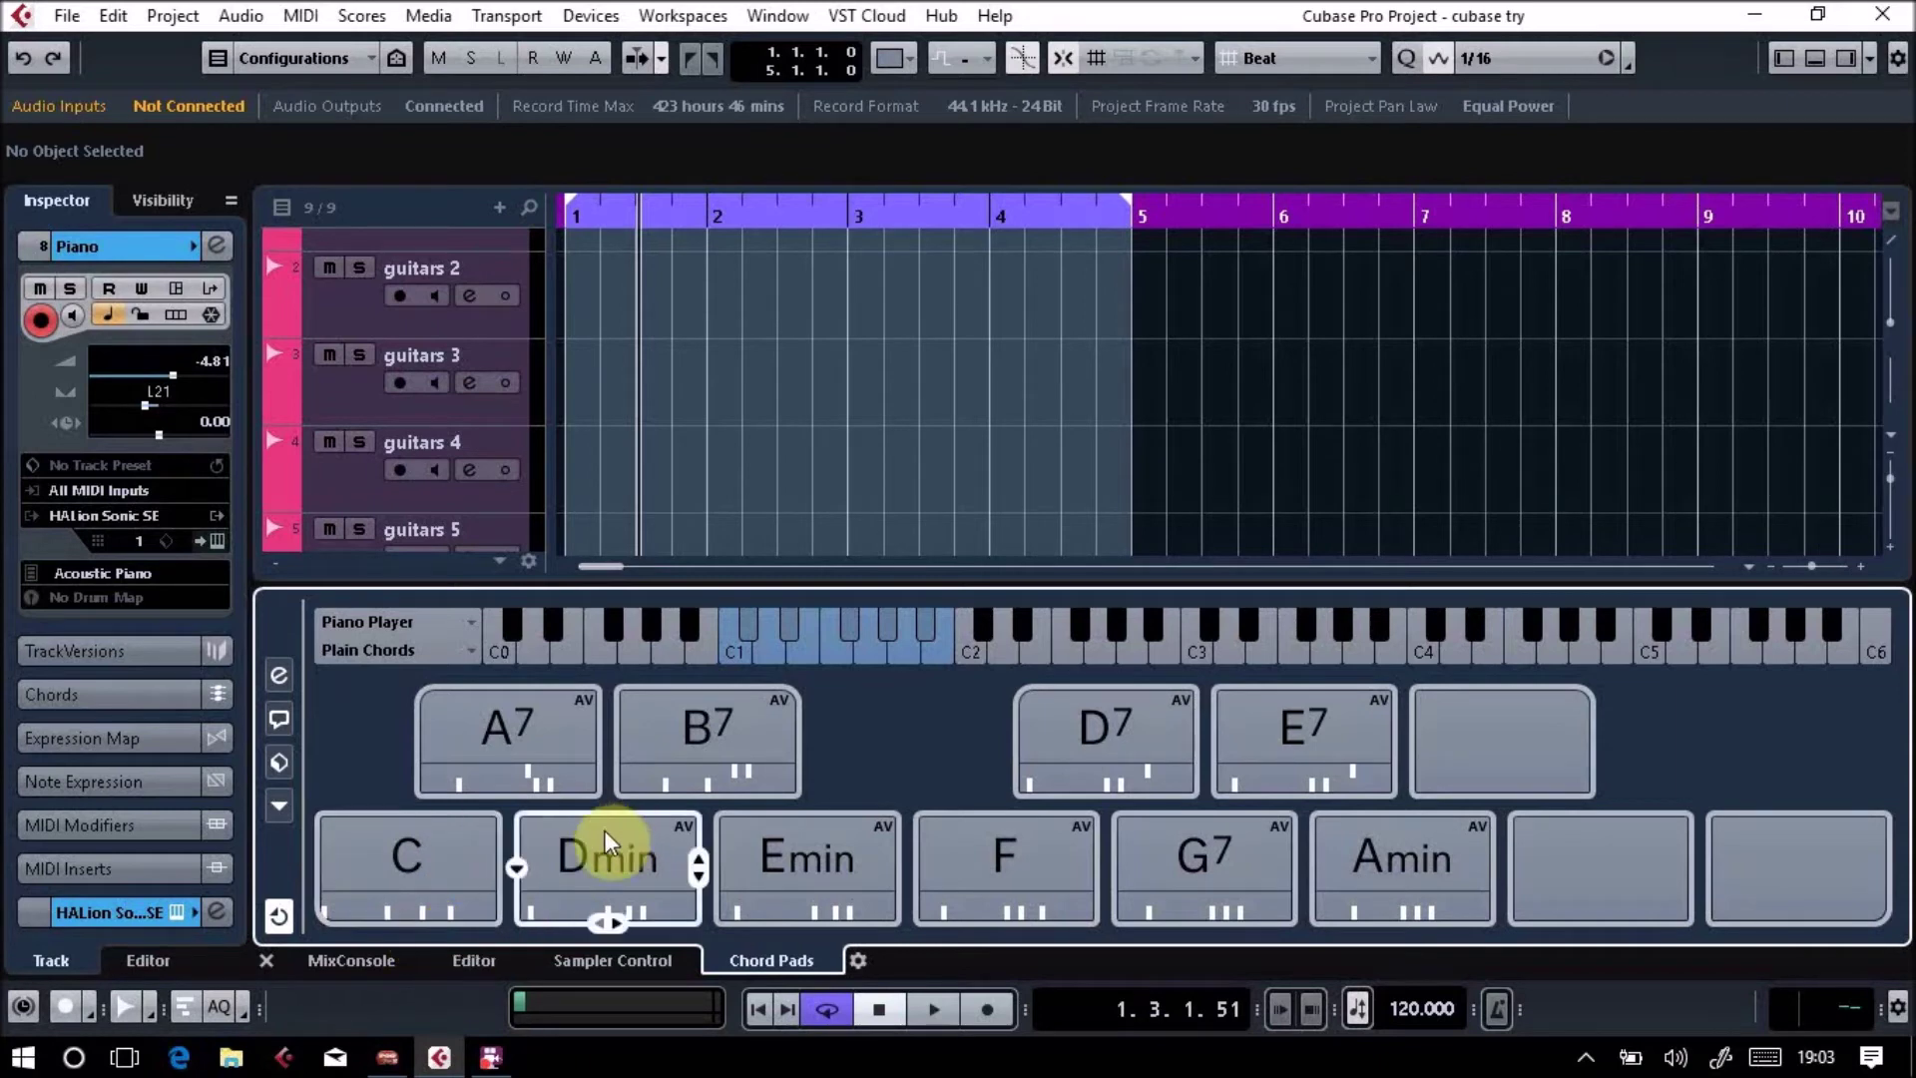
left_click(416, 924)
left_click(400, 927)
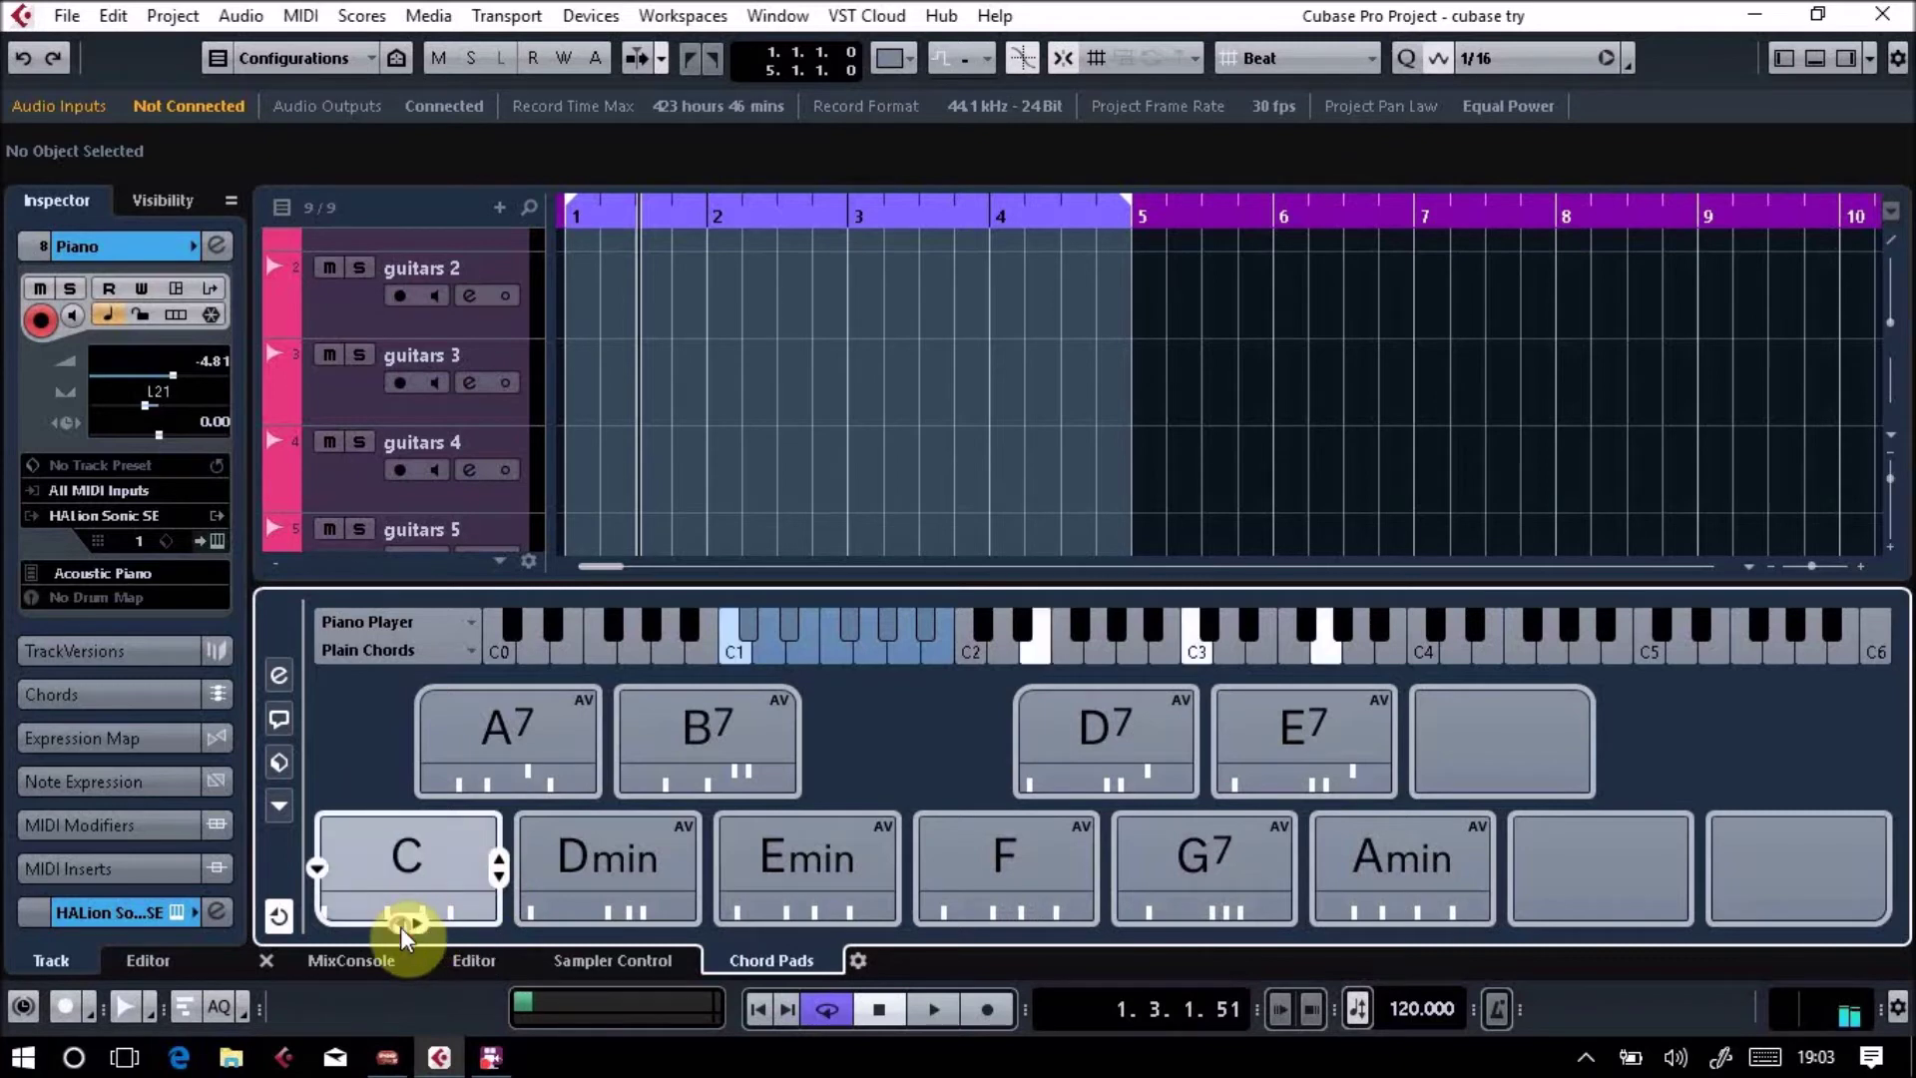
Play the C pad, open the Circle of Fifths chord assistant and audition its G chord.
left_click(406, 861)
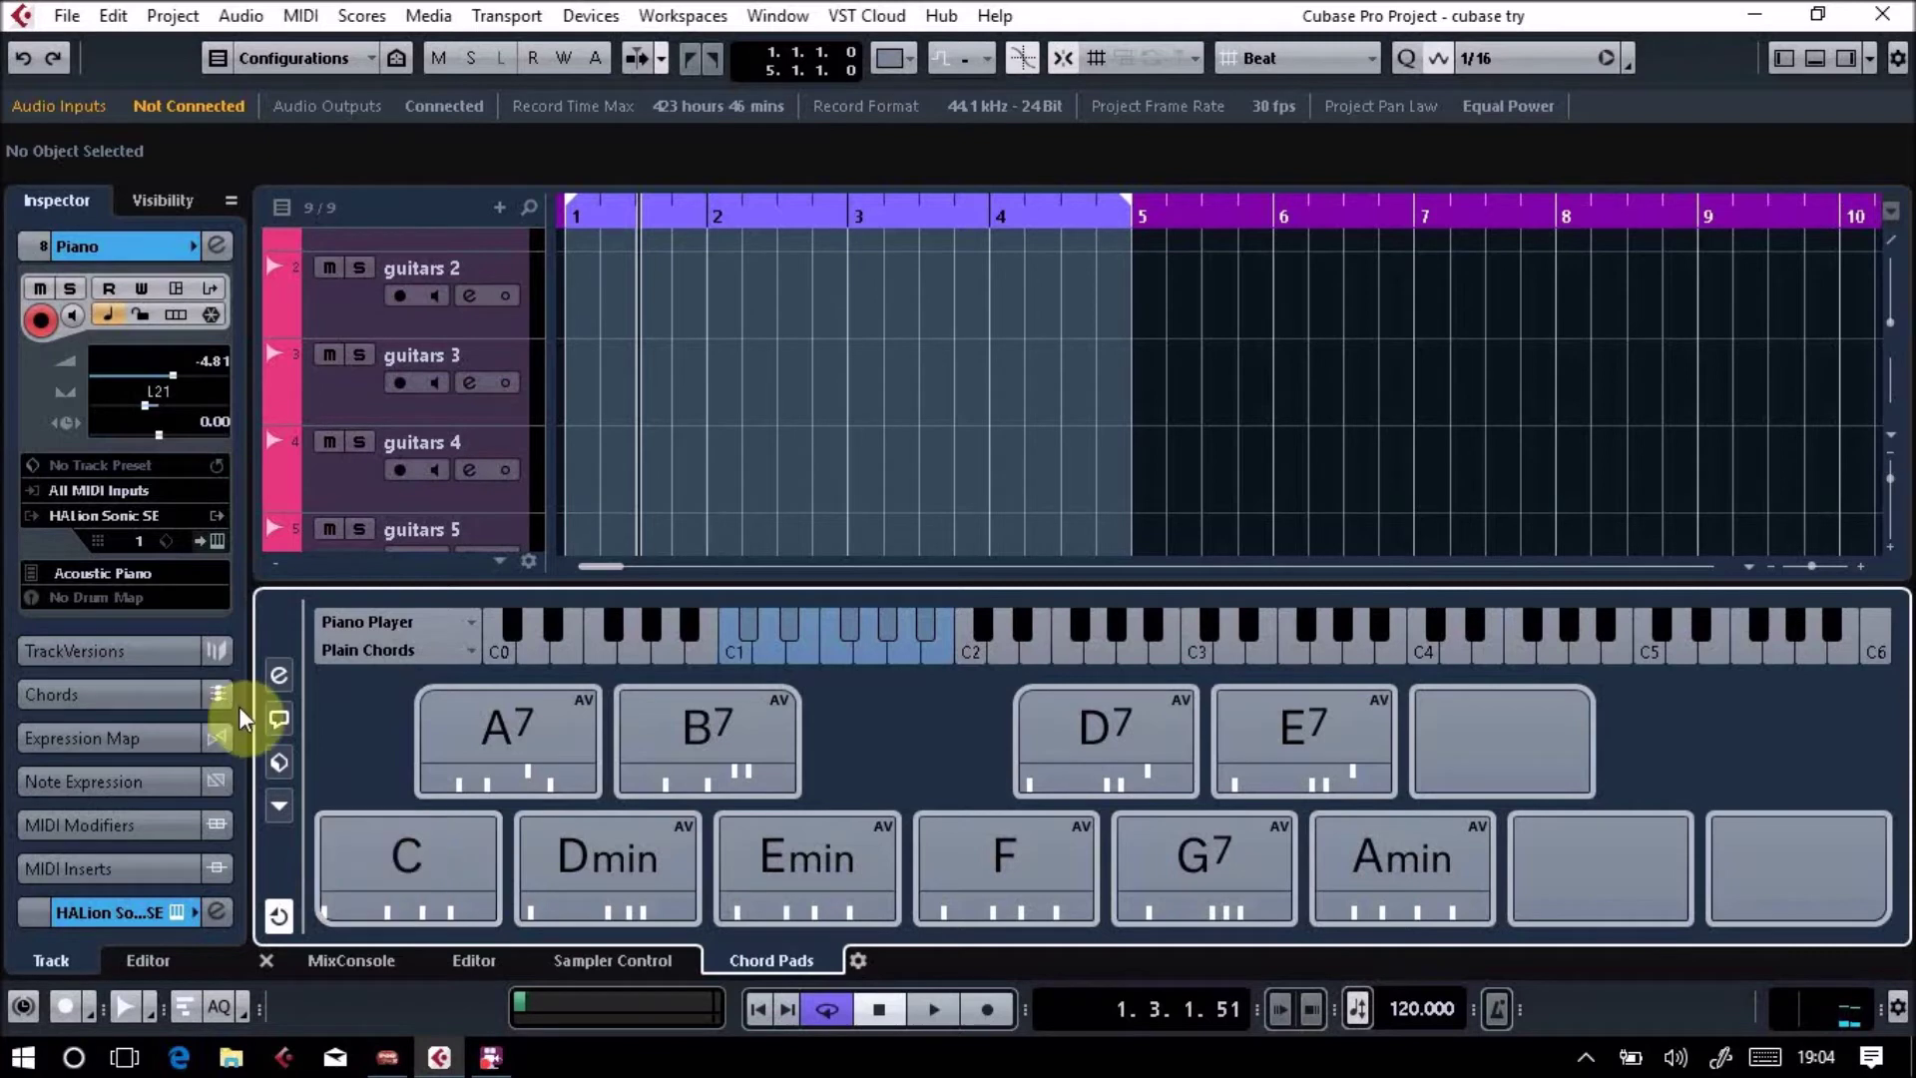
left_click(279, 721)
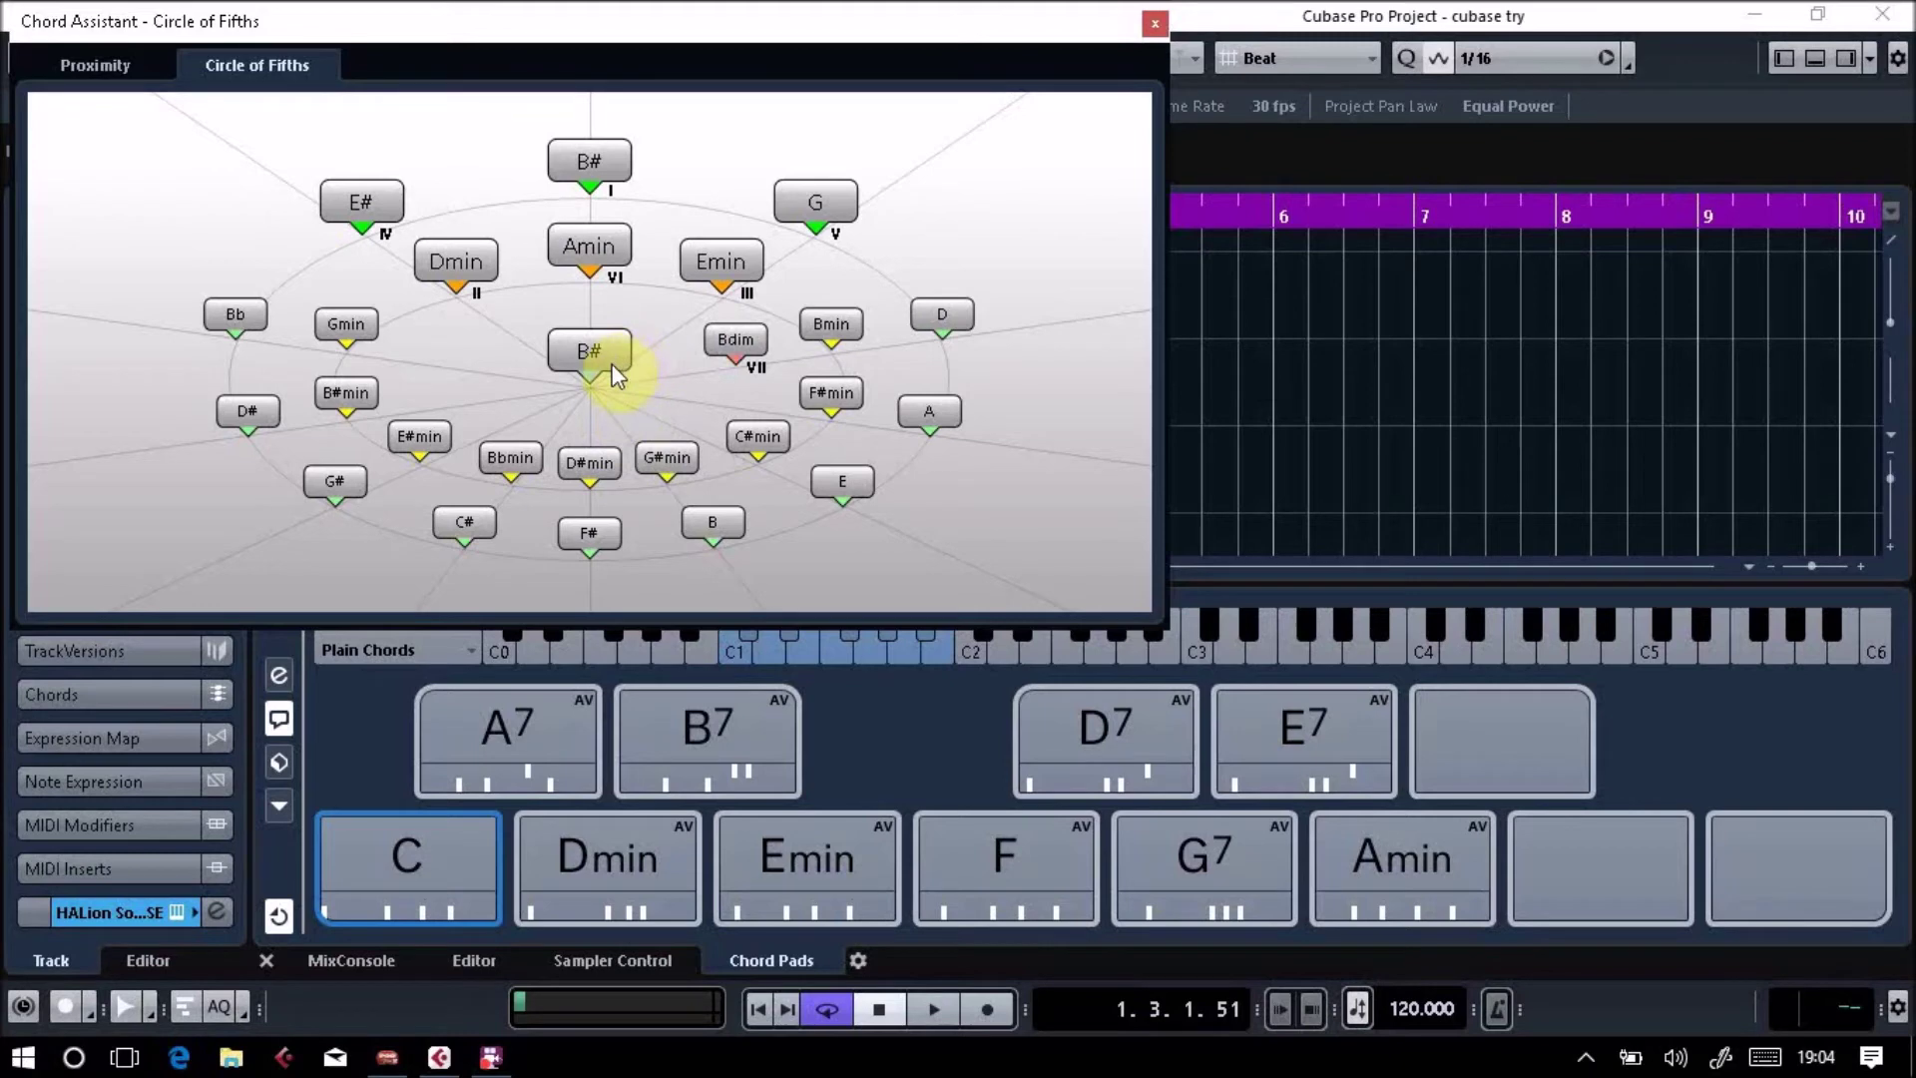
left_click(818, 205)
Assign G from the Circle of Fifths to an empty pad as the origin and audition it.
left_click(599, 167)
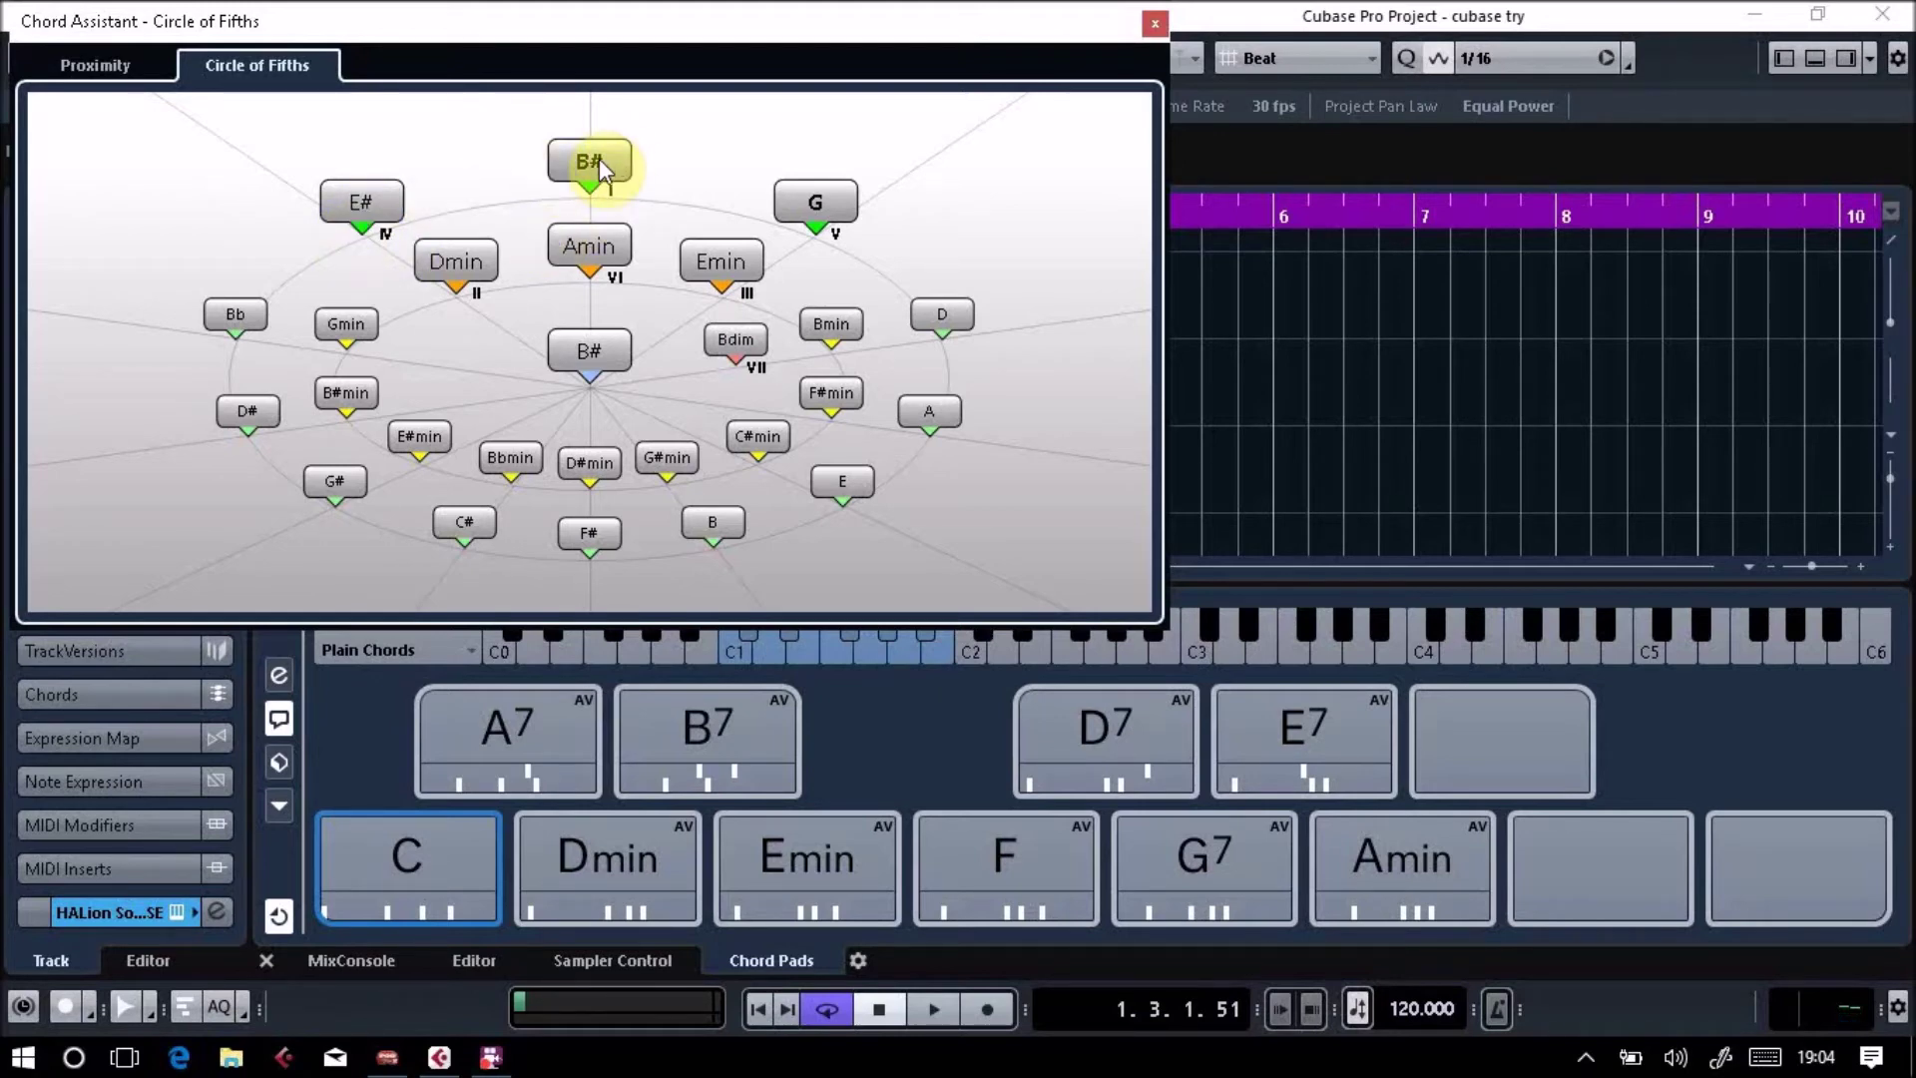
right_click(799, 191)
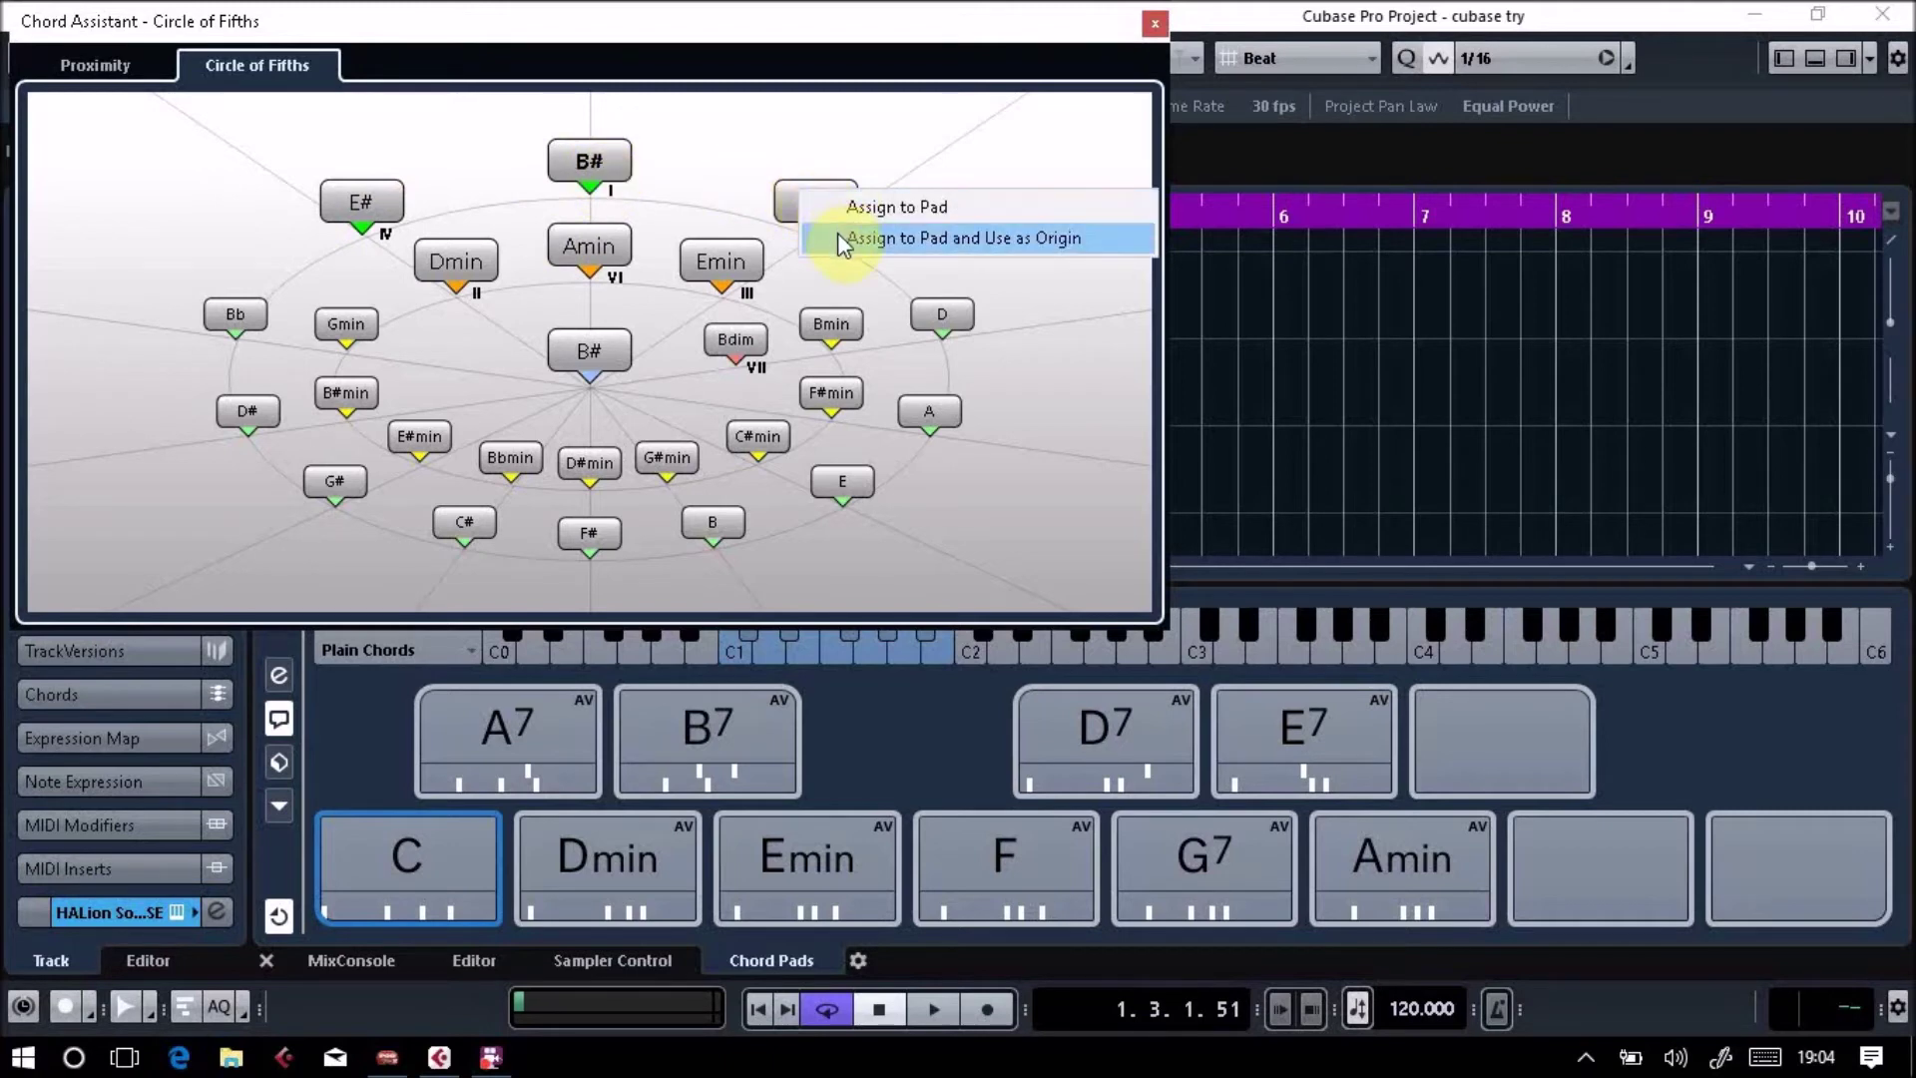
left_click(570, 163)
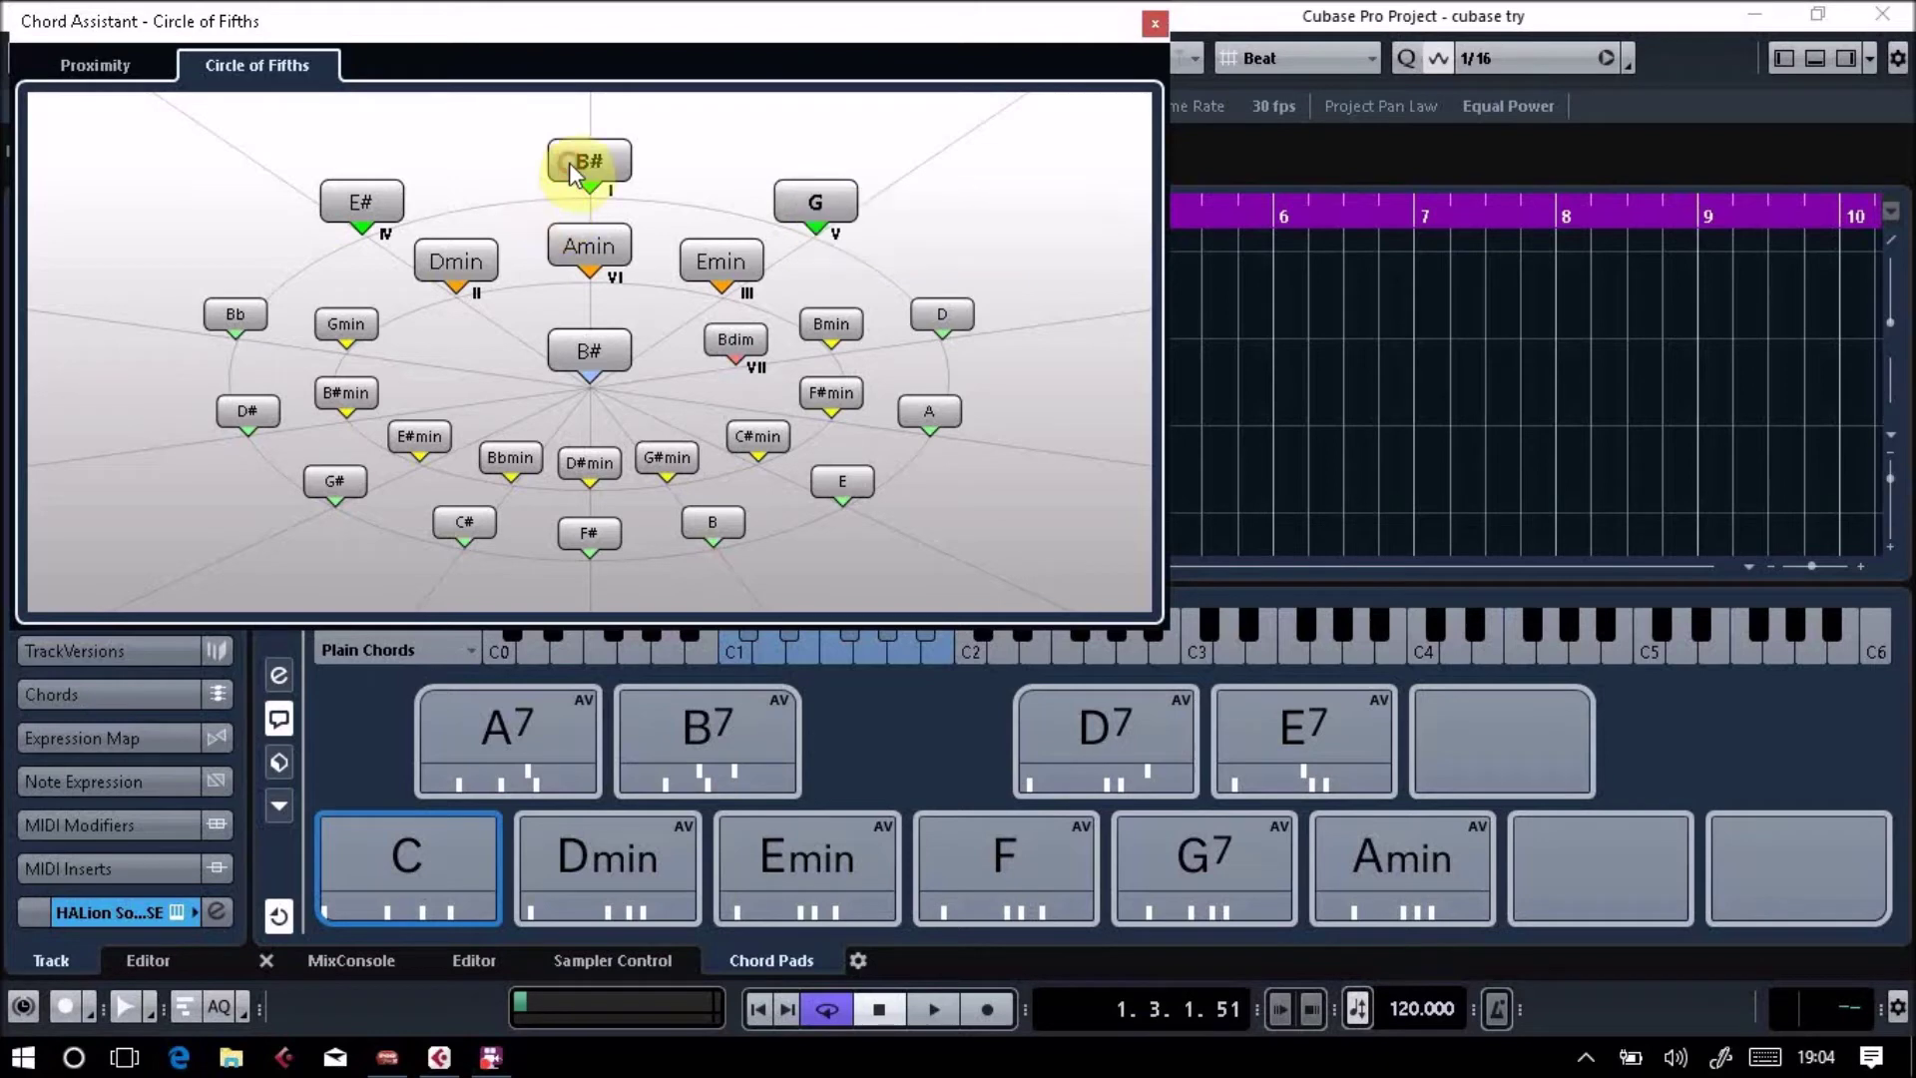
right_click(839, 210)
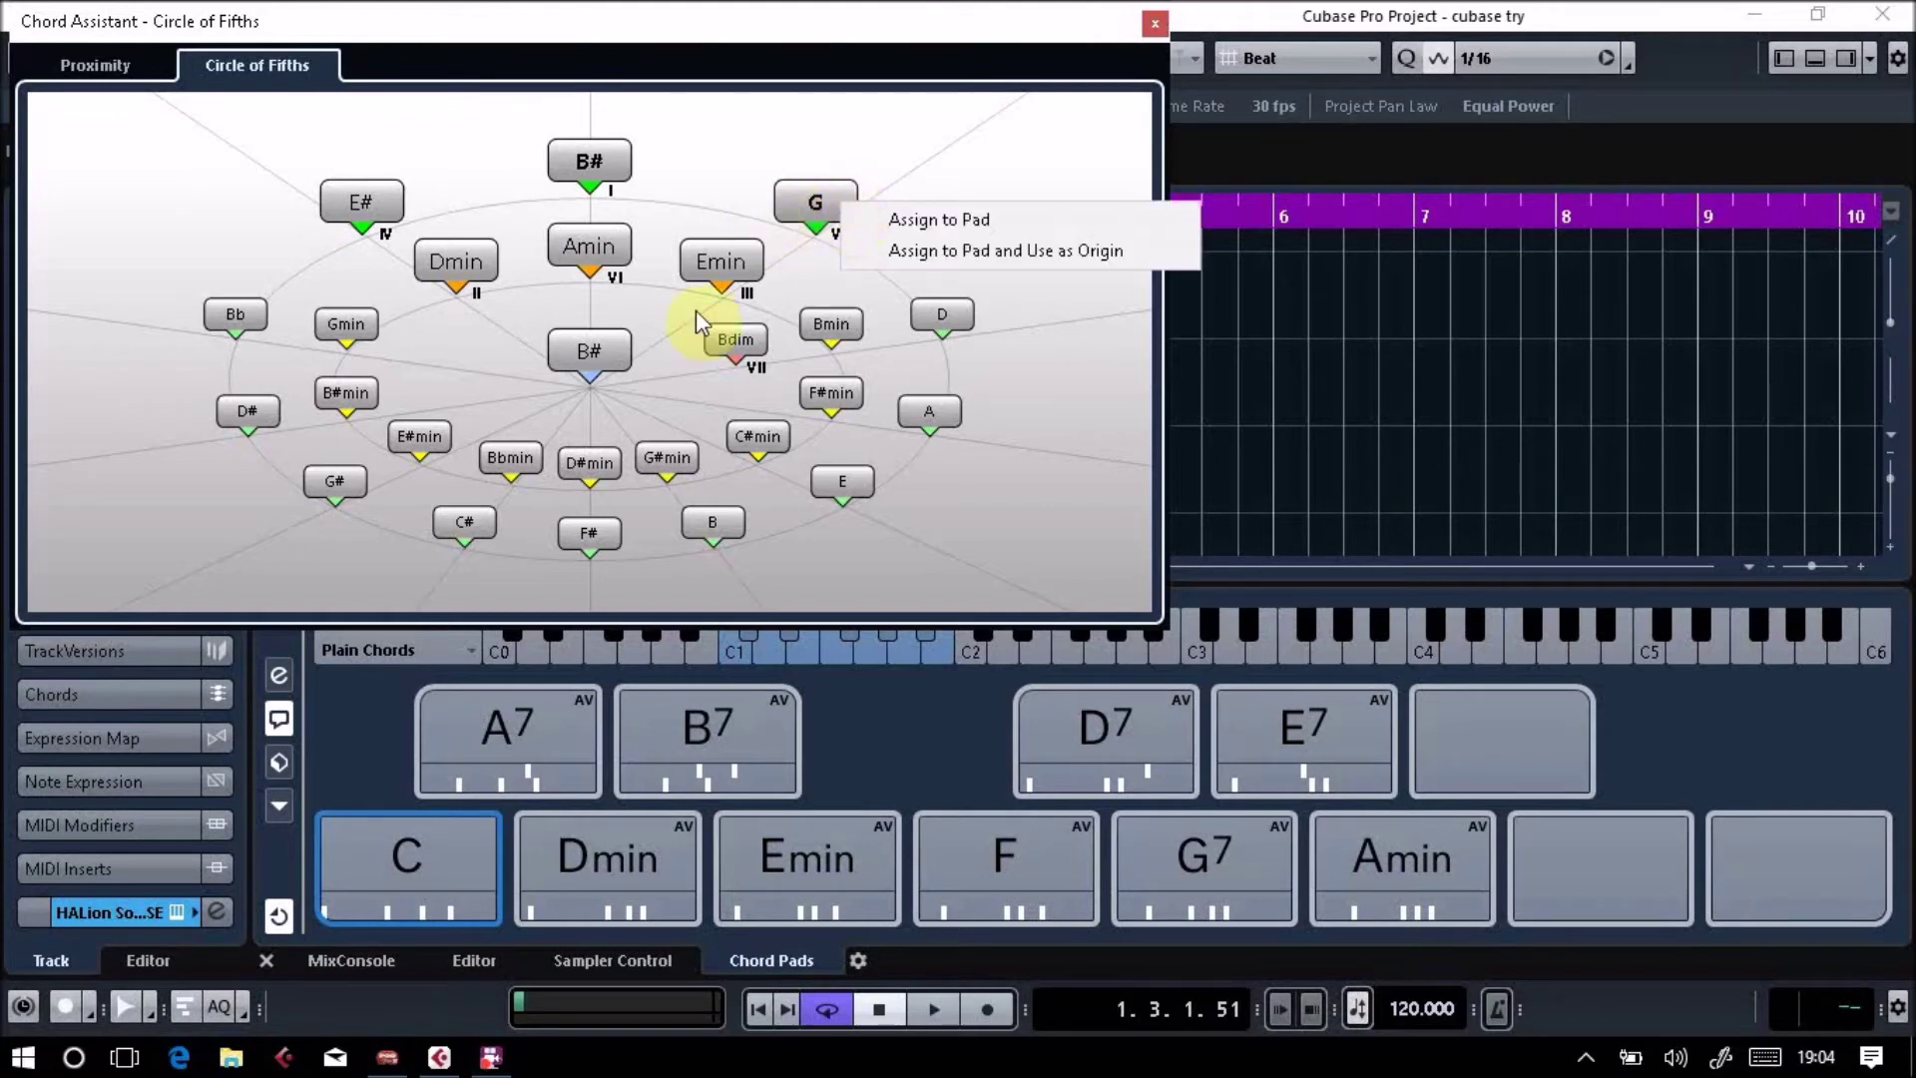
left_click(647, 342)
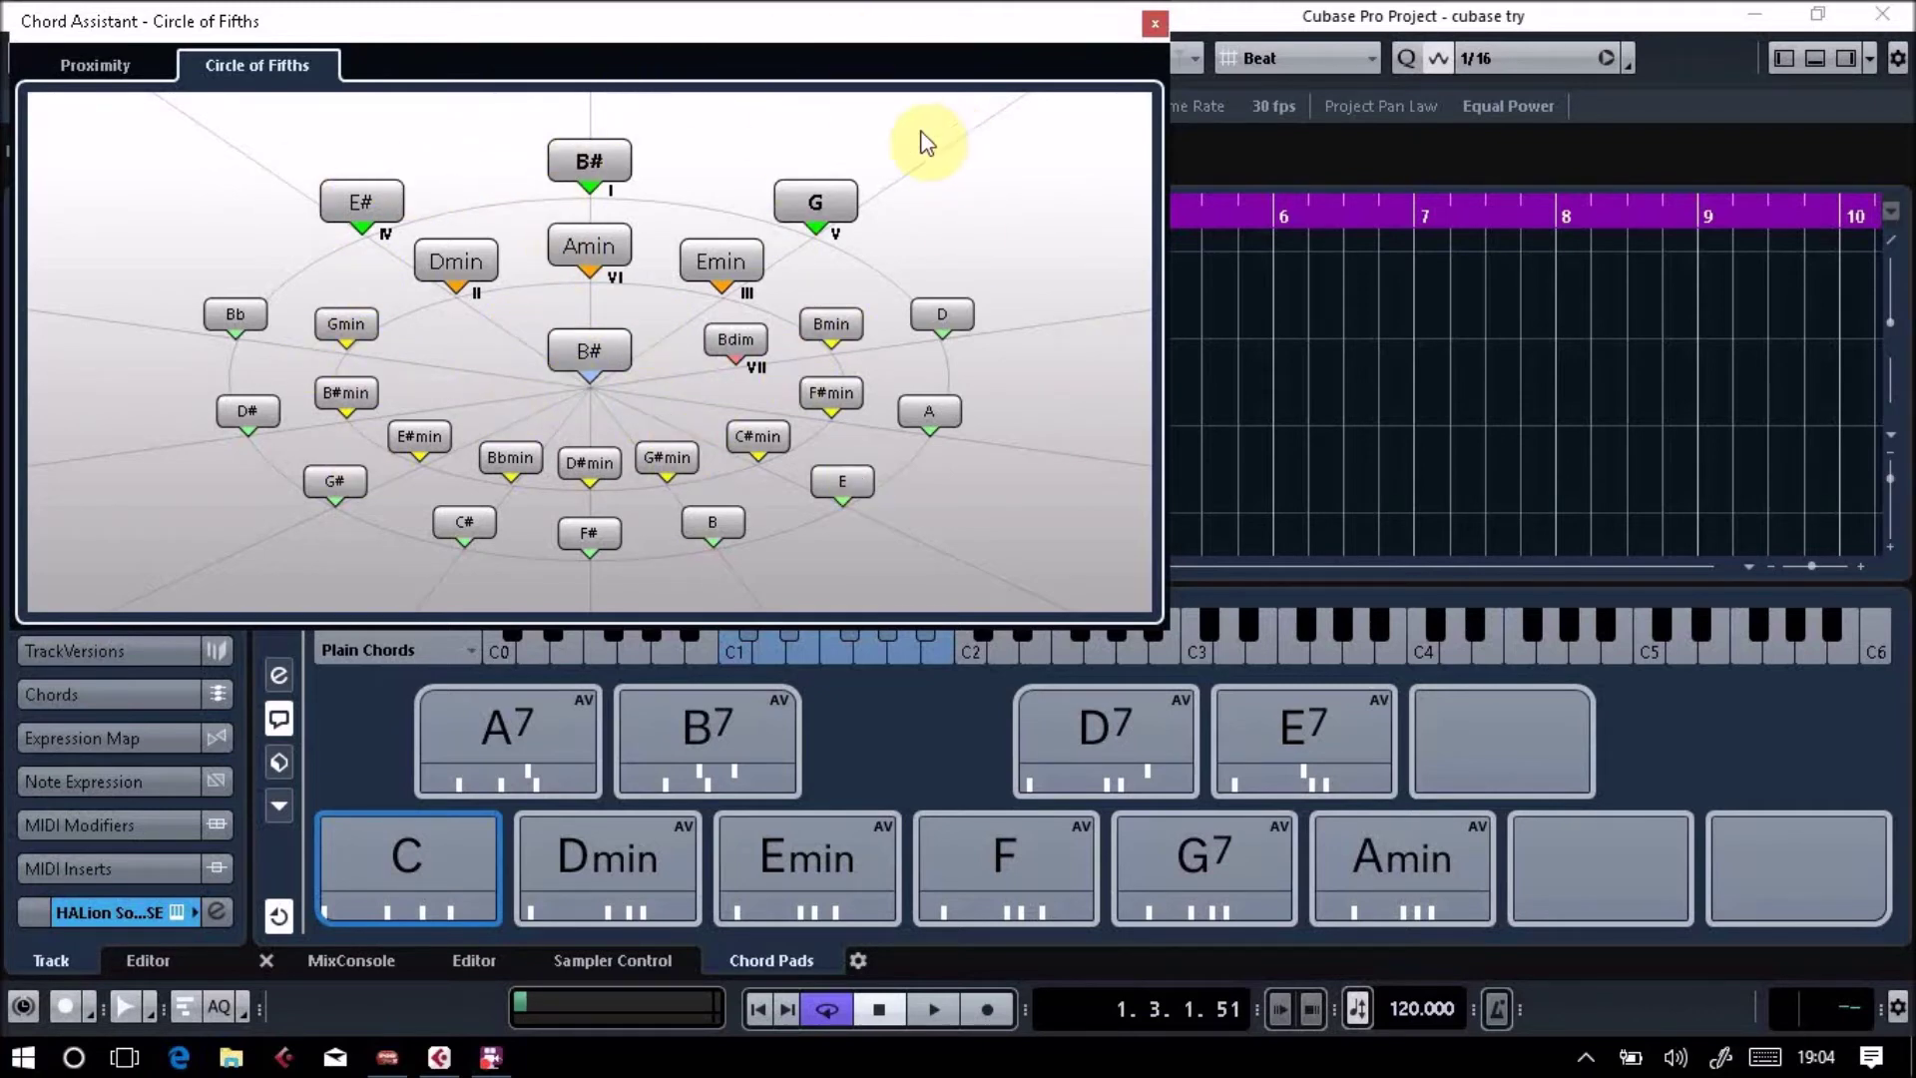
right_click(805, 204)
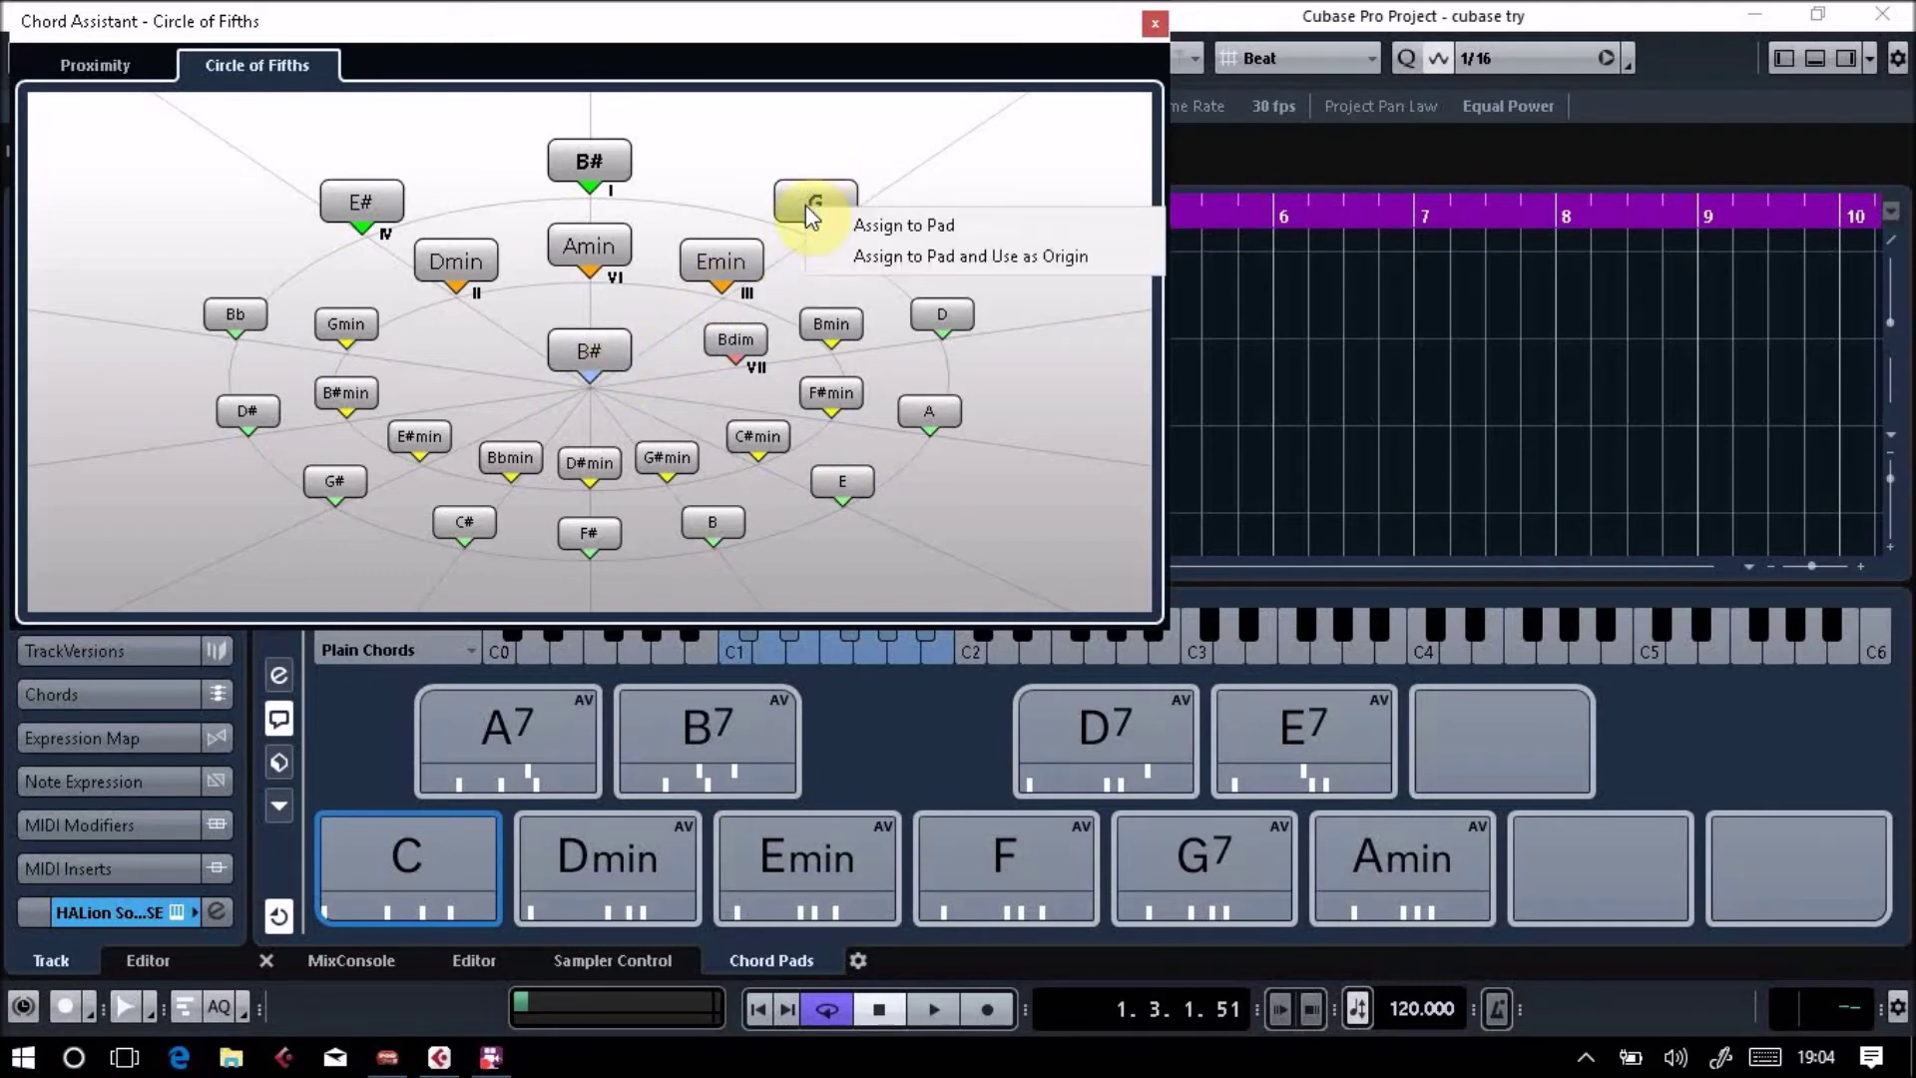
left_click(837, 256)
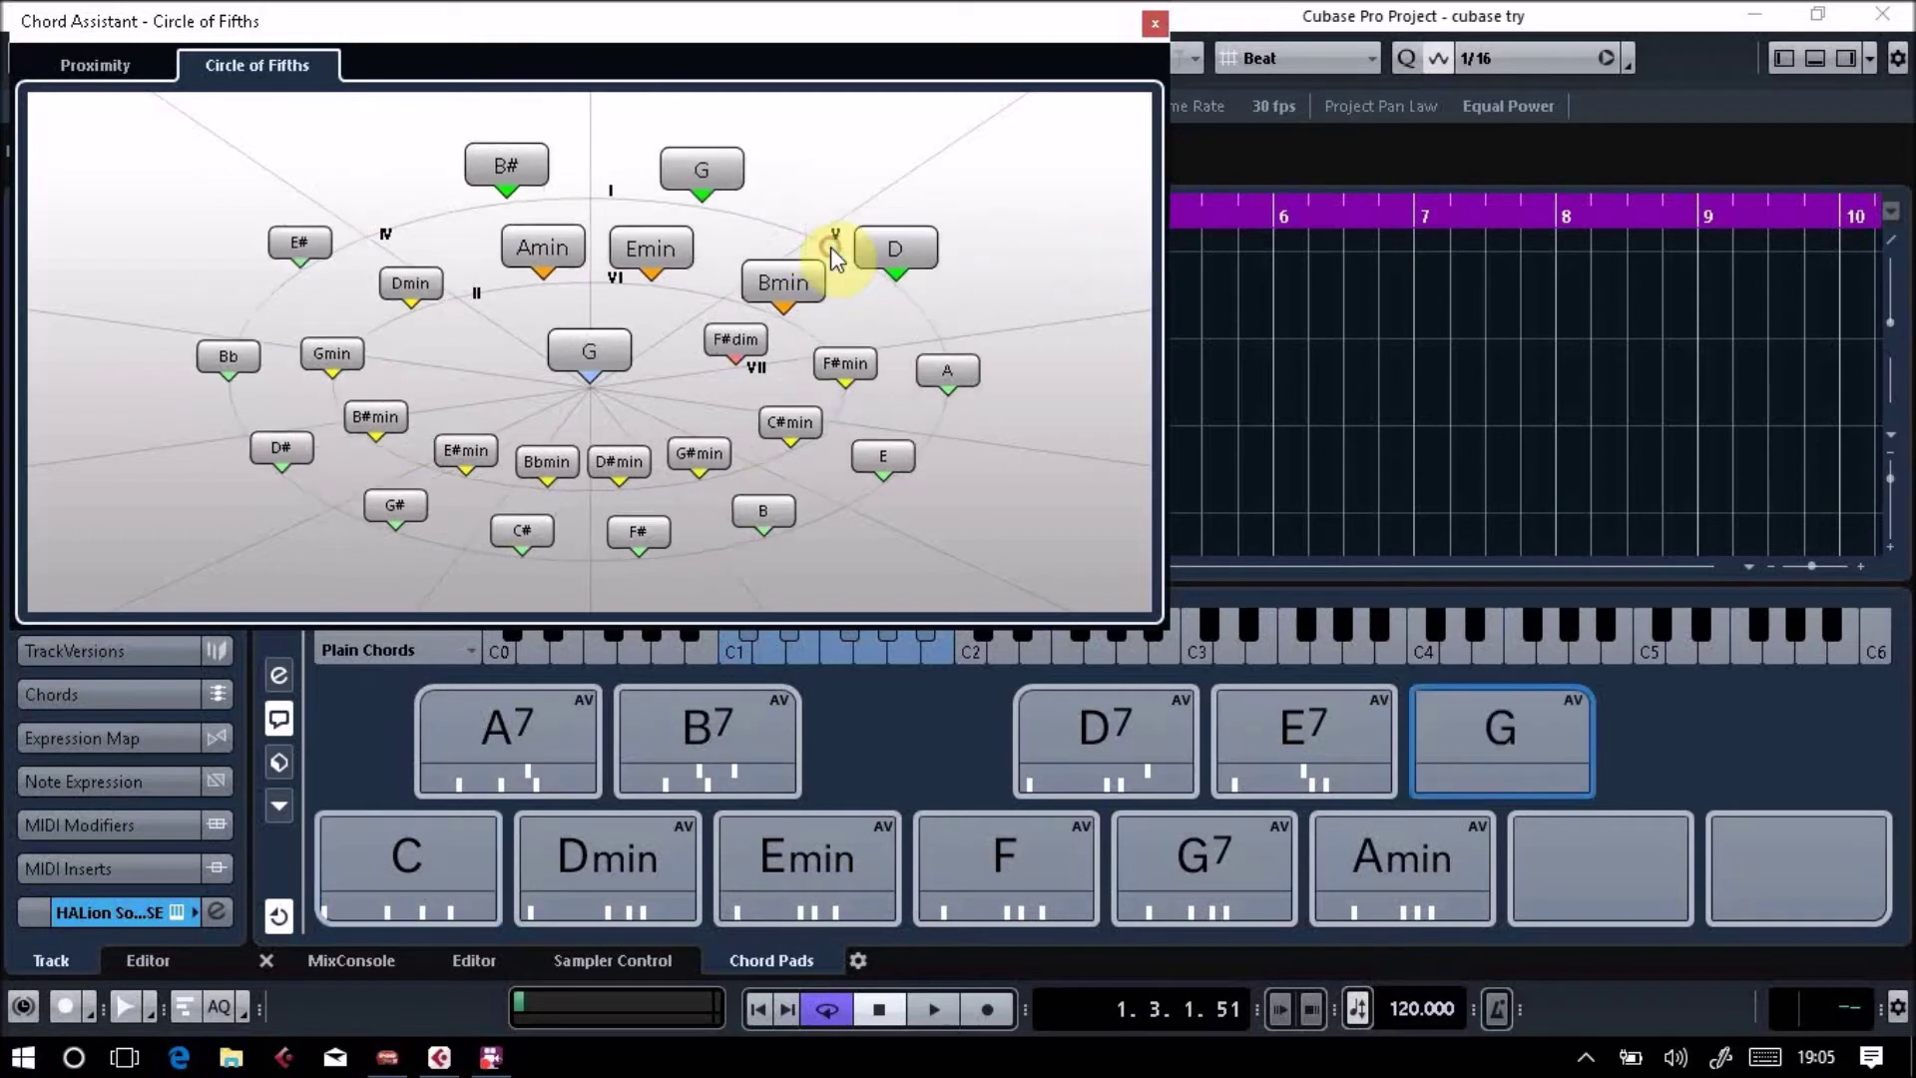
left_click(579, 351)
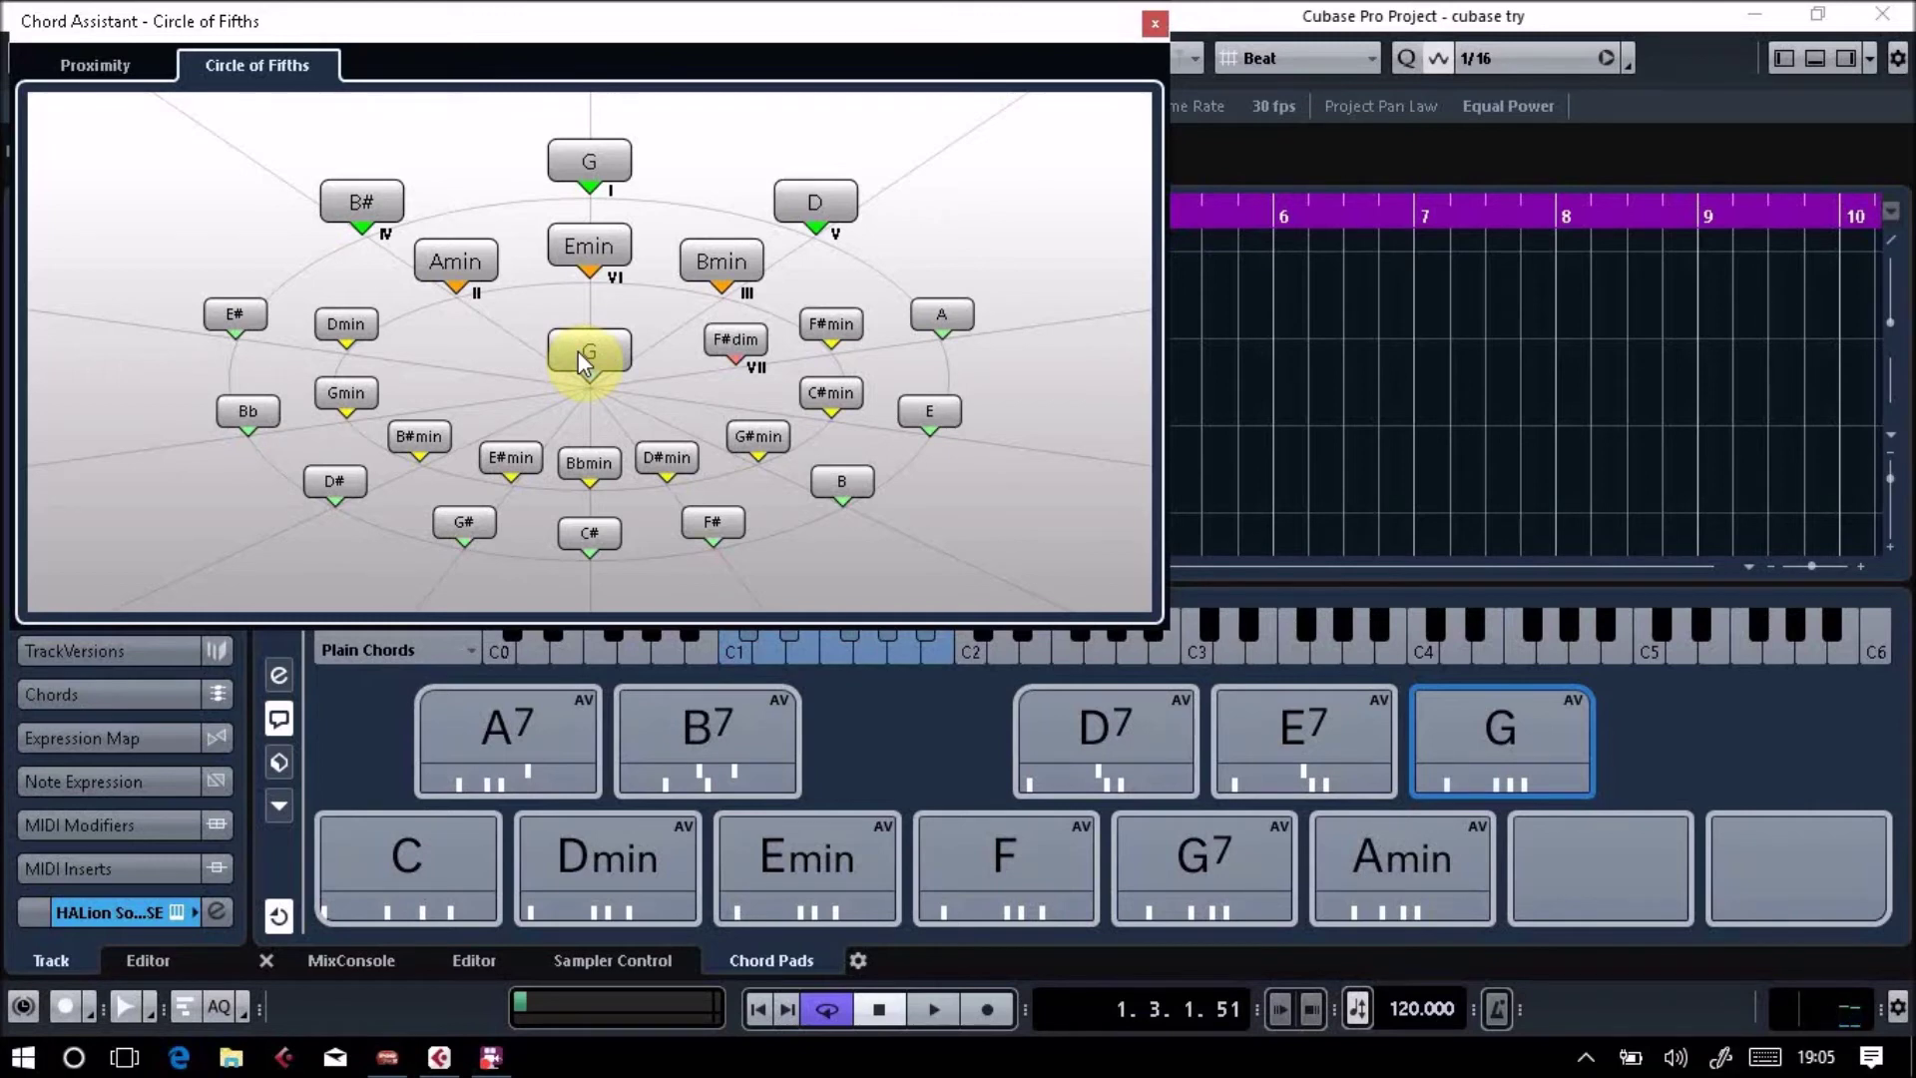
left_click(1537, 725)
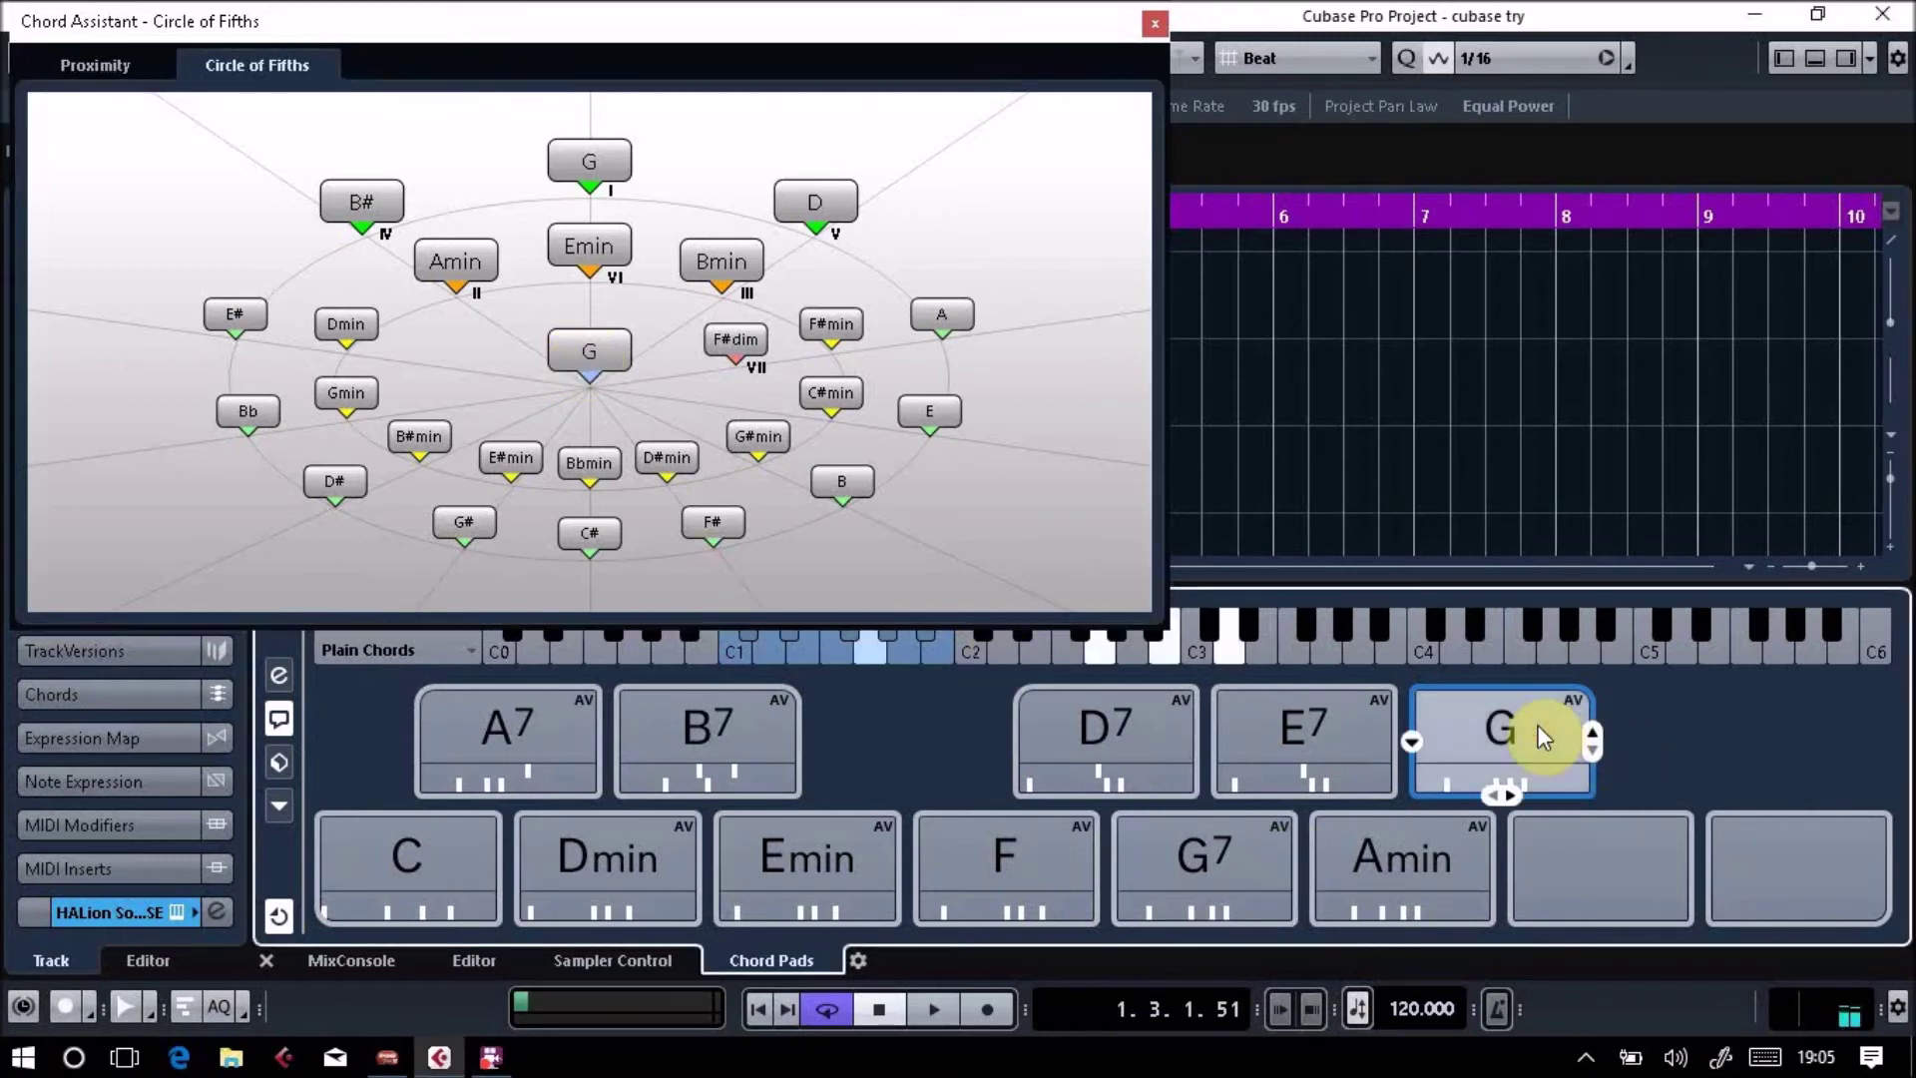
left_click(1538, 737)
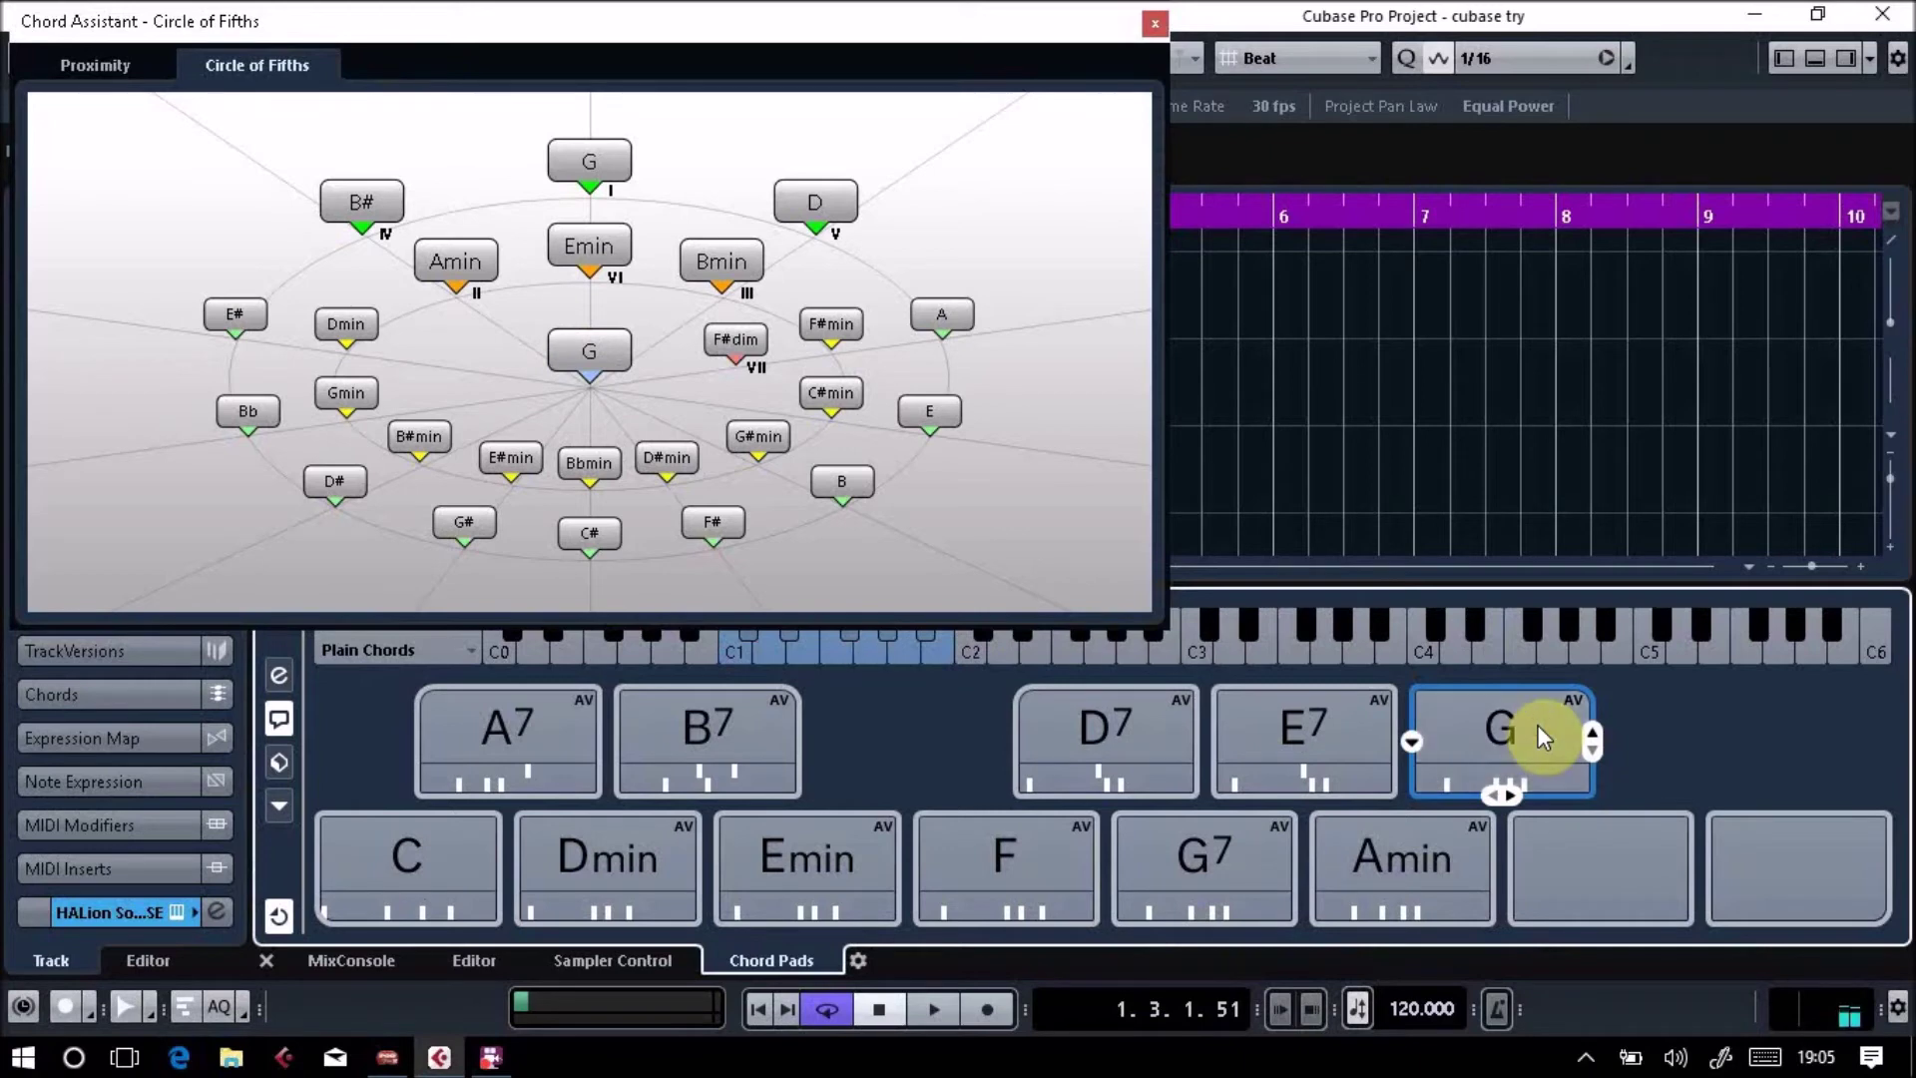
Move the Chord Assistant window to the right and resize tracks so every track shows.
left_click(350, 29)
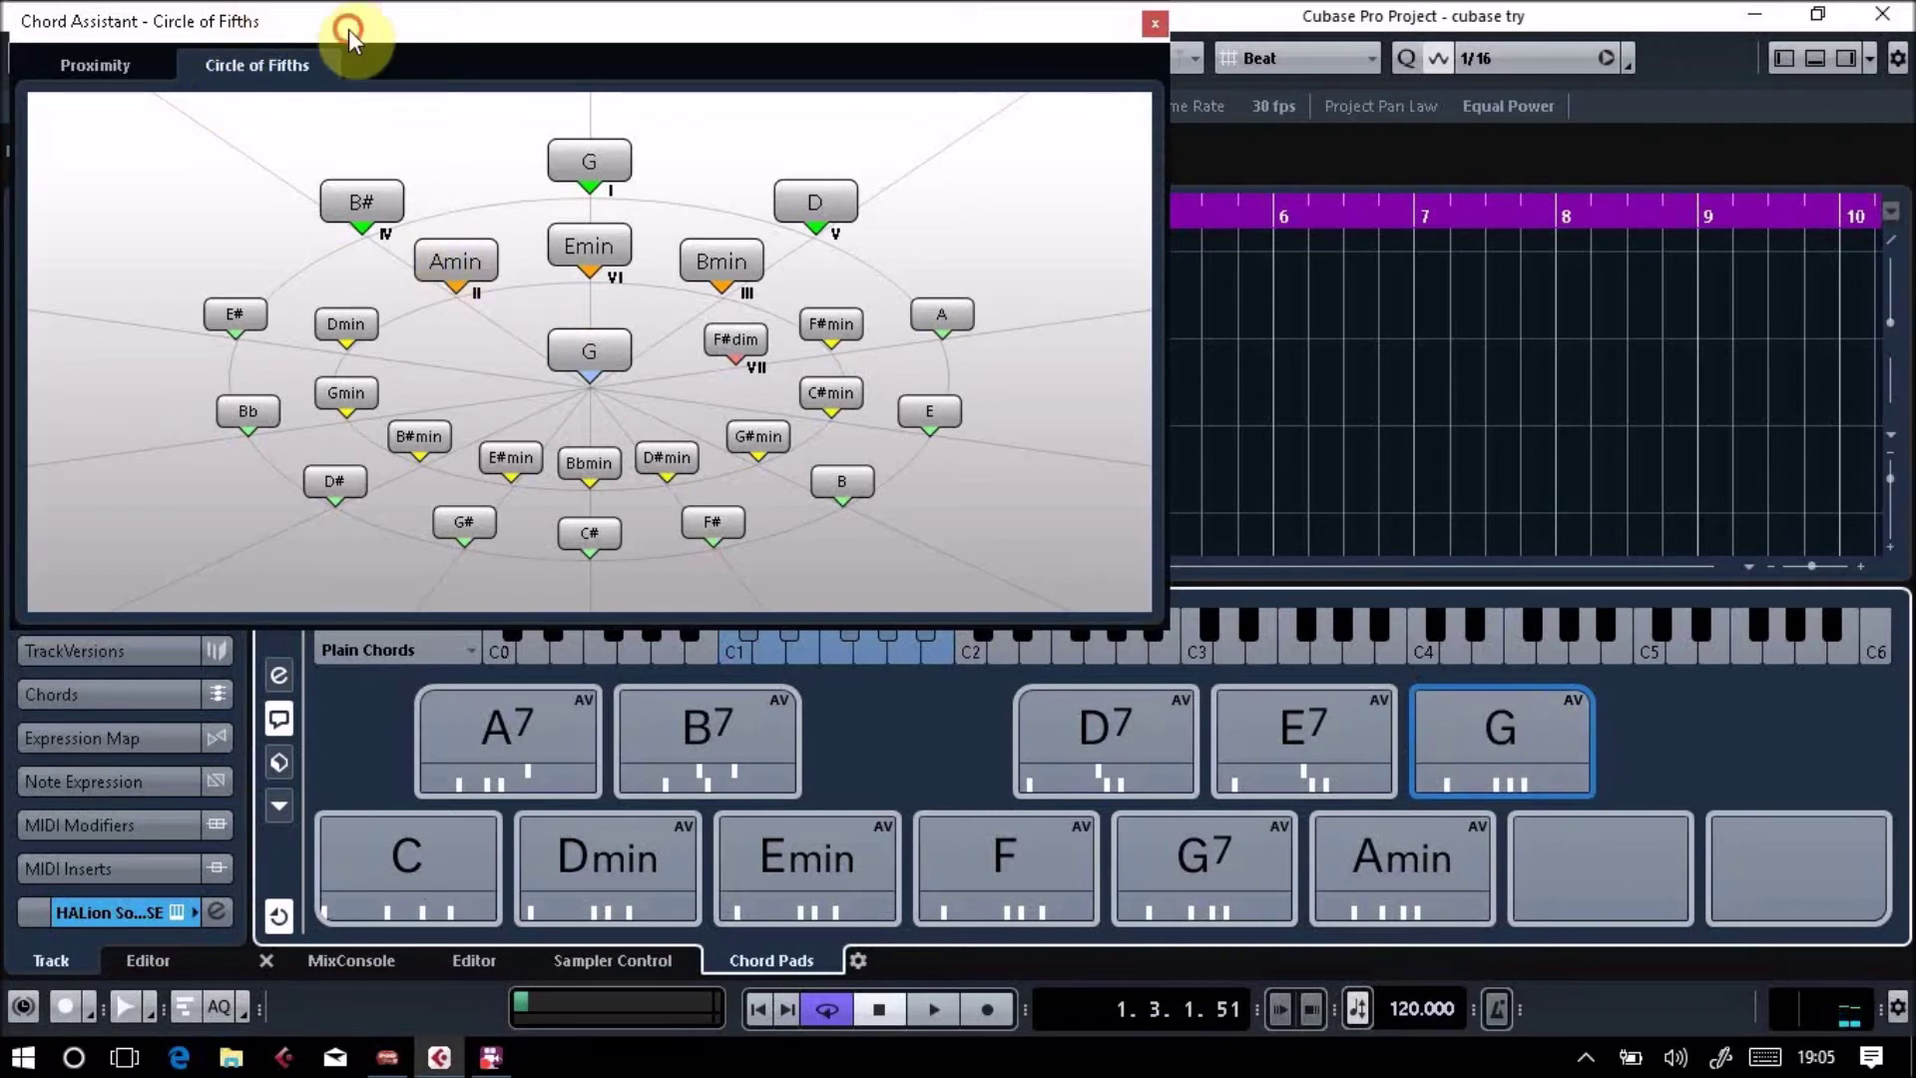
left_click_drag(349, 29, 1075, 46)
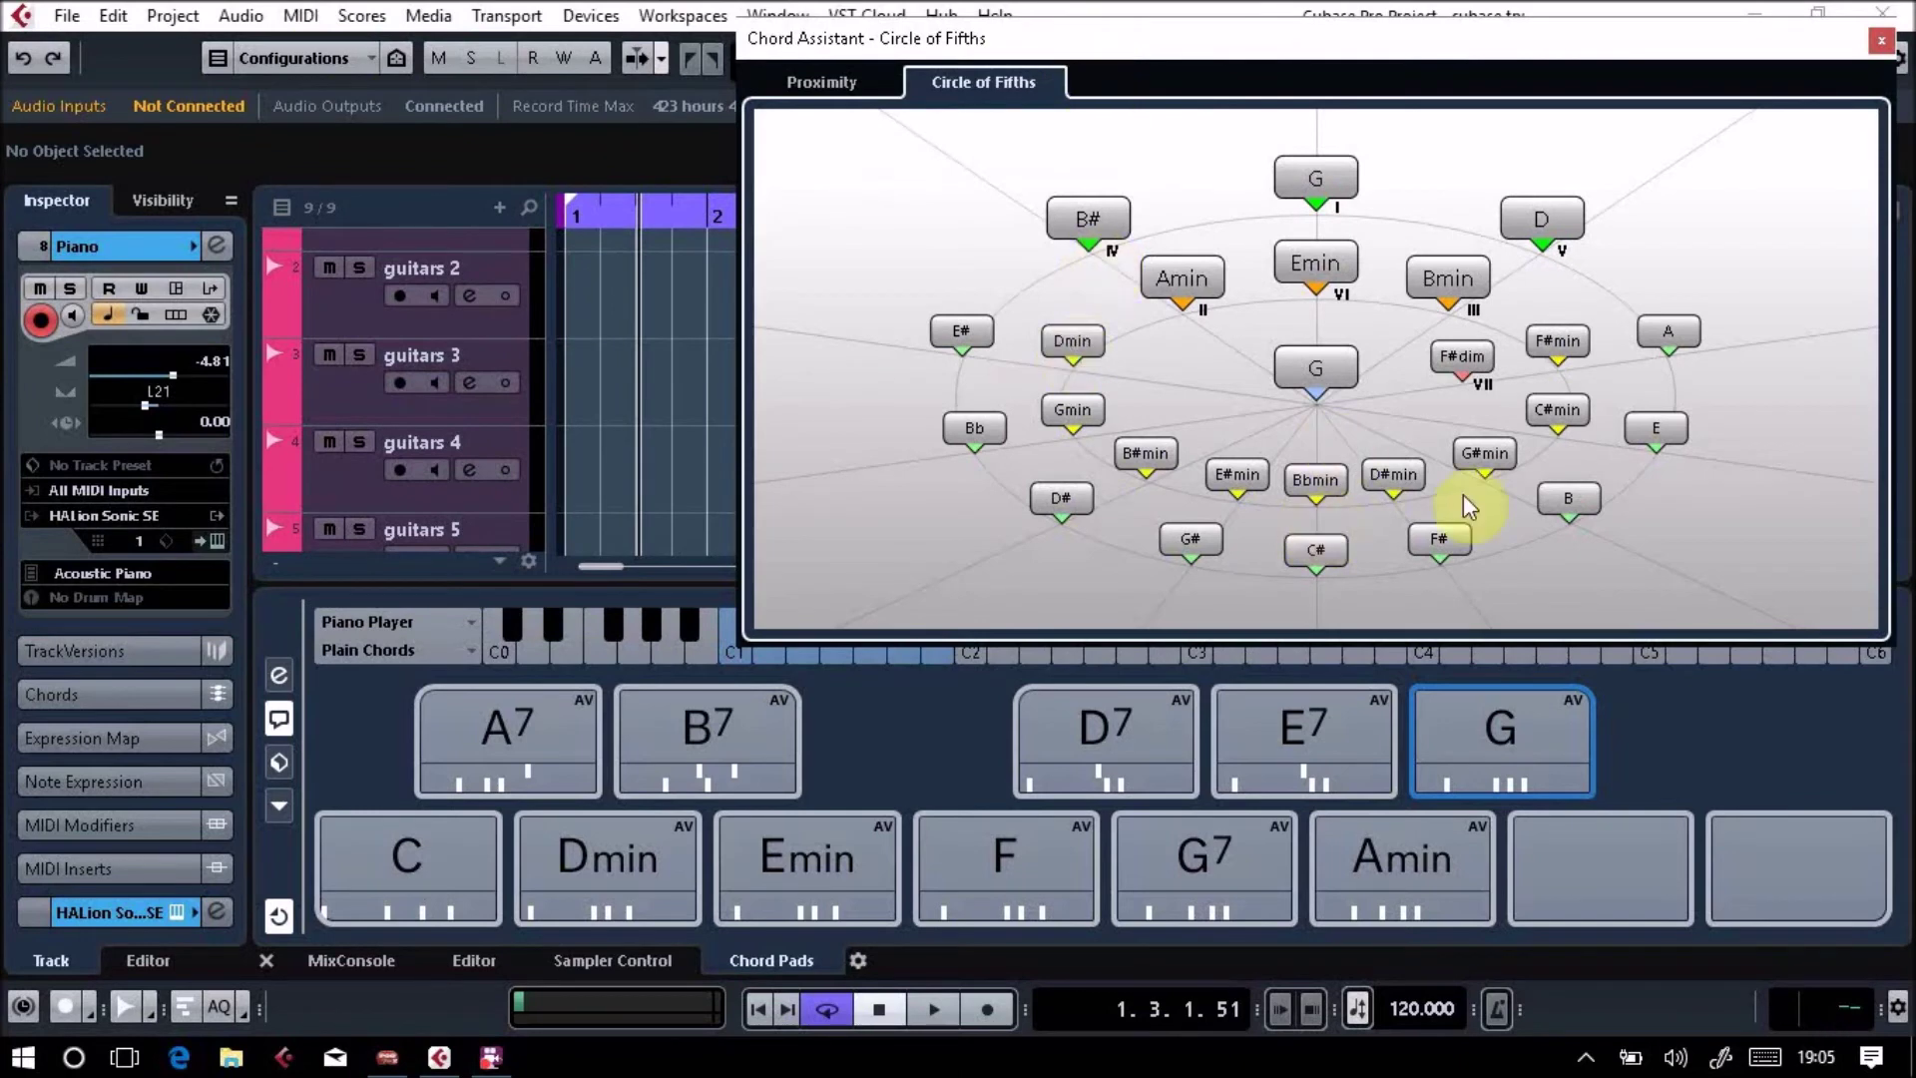
left_click_drag(1616, 48, 1105, 41)
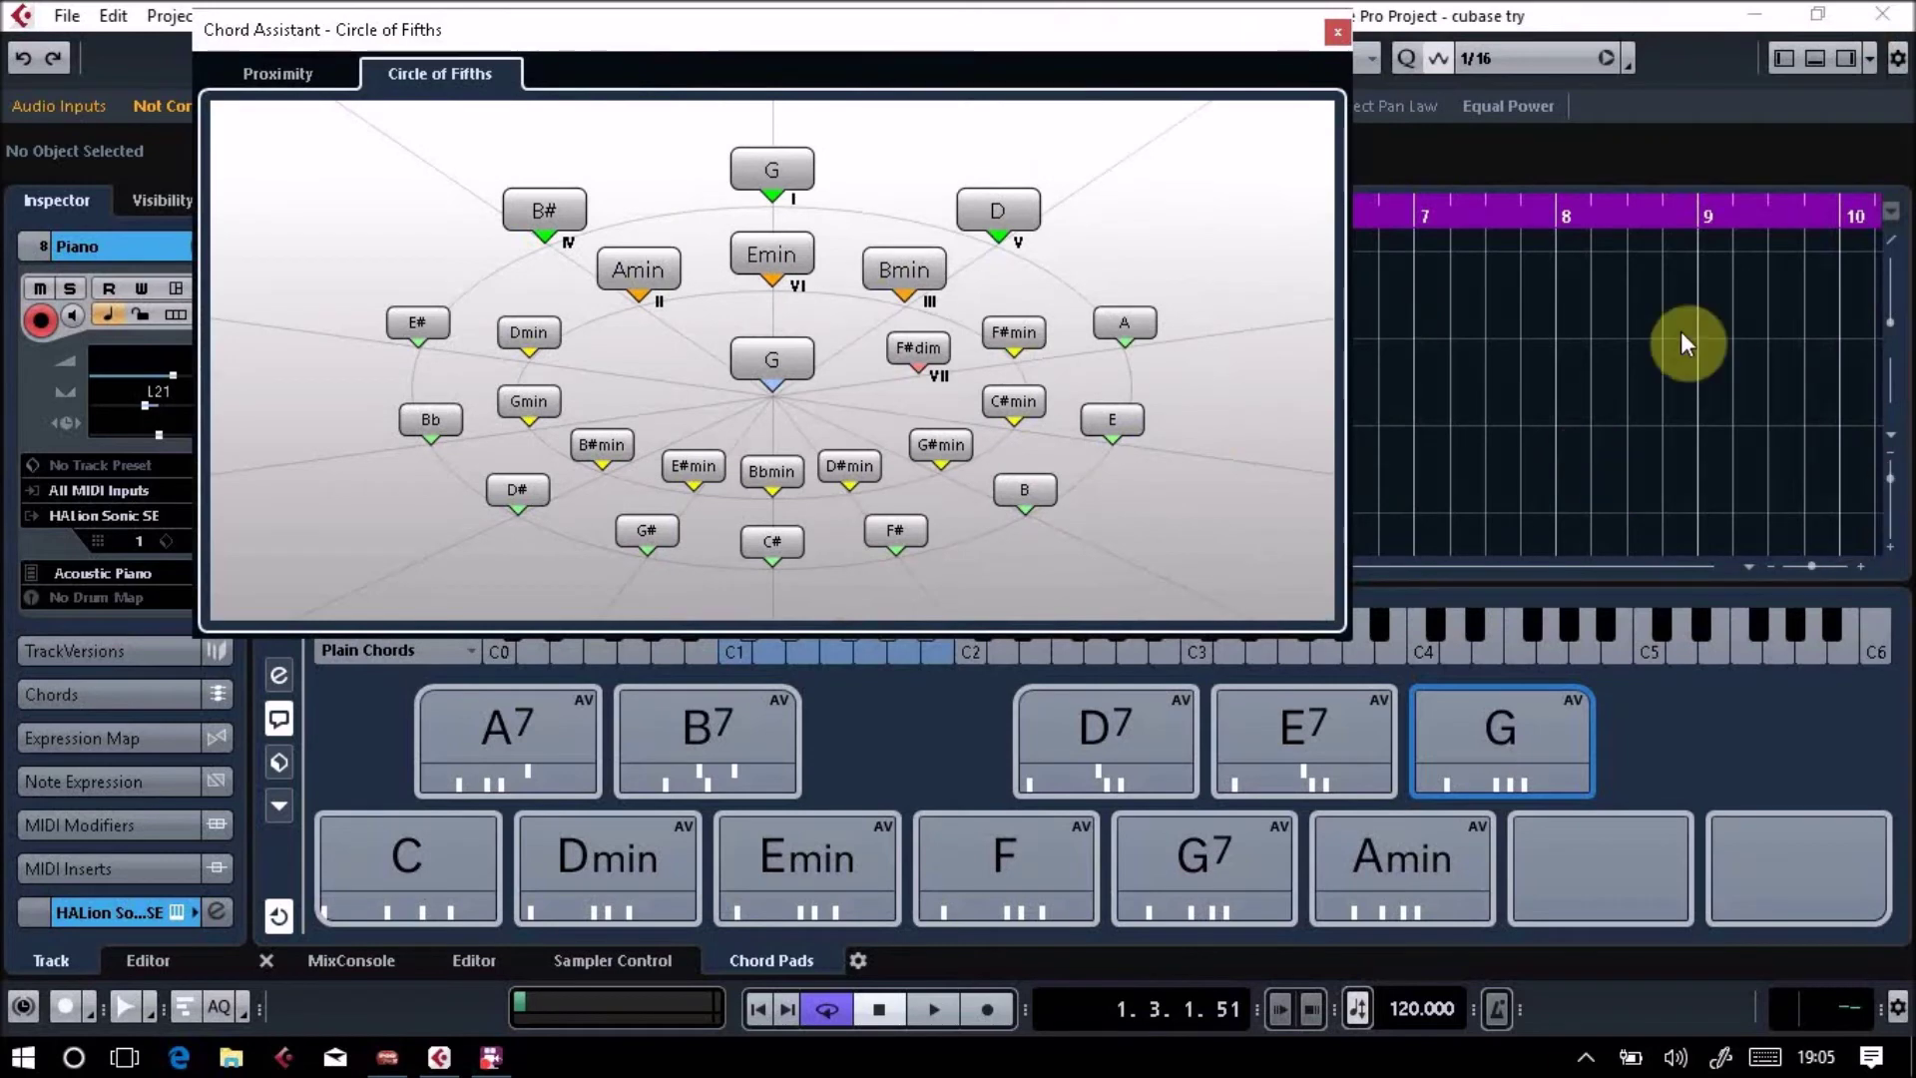
left_click_drag(1037, 37, 1459, 30)
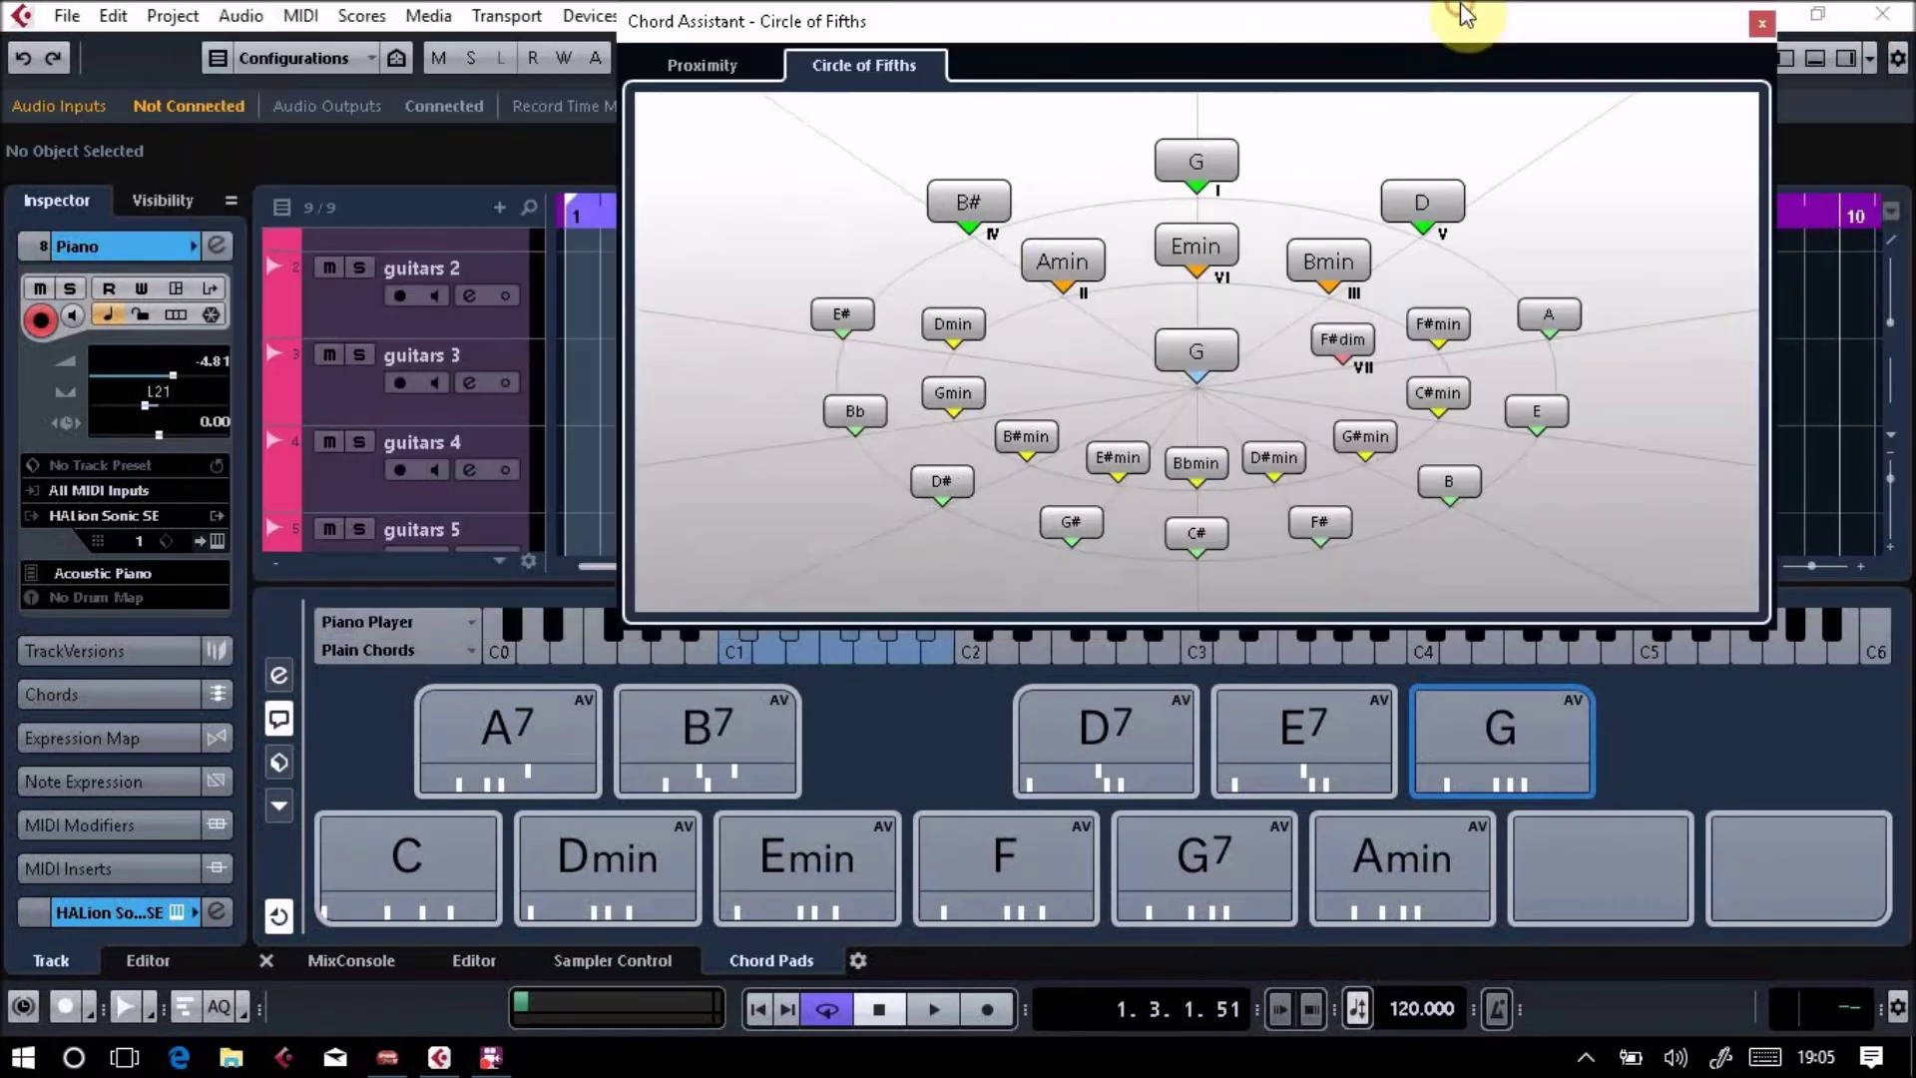
left_click(1891, 490)
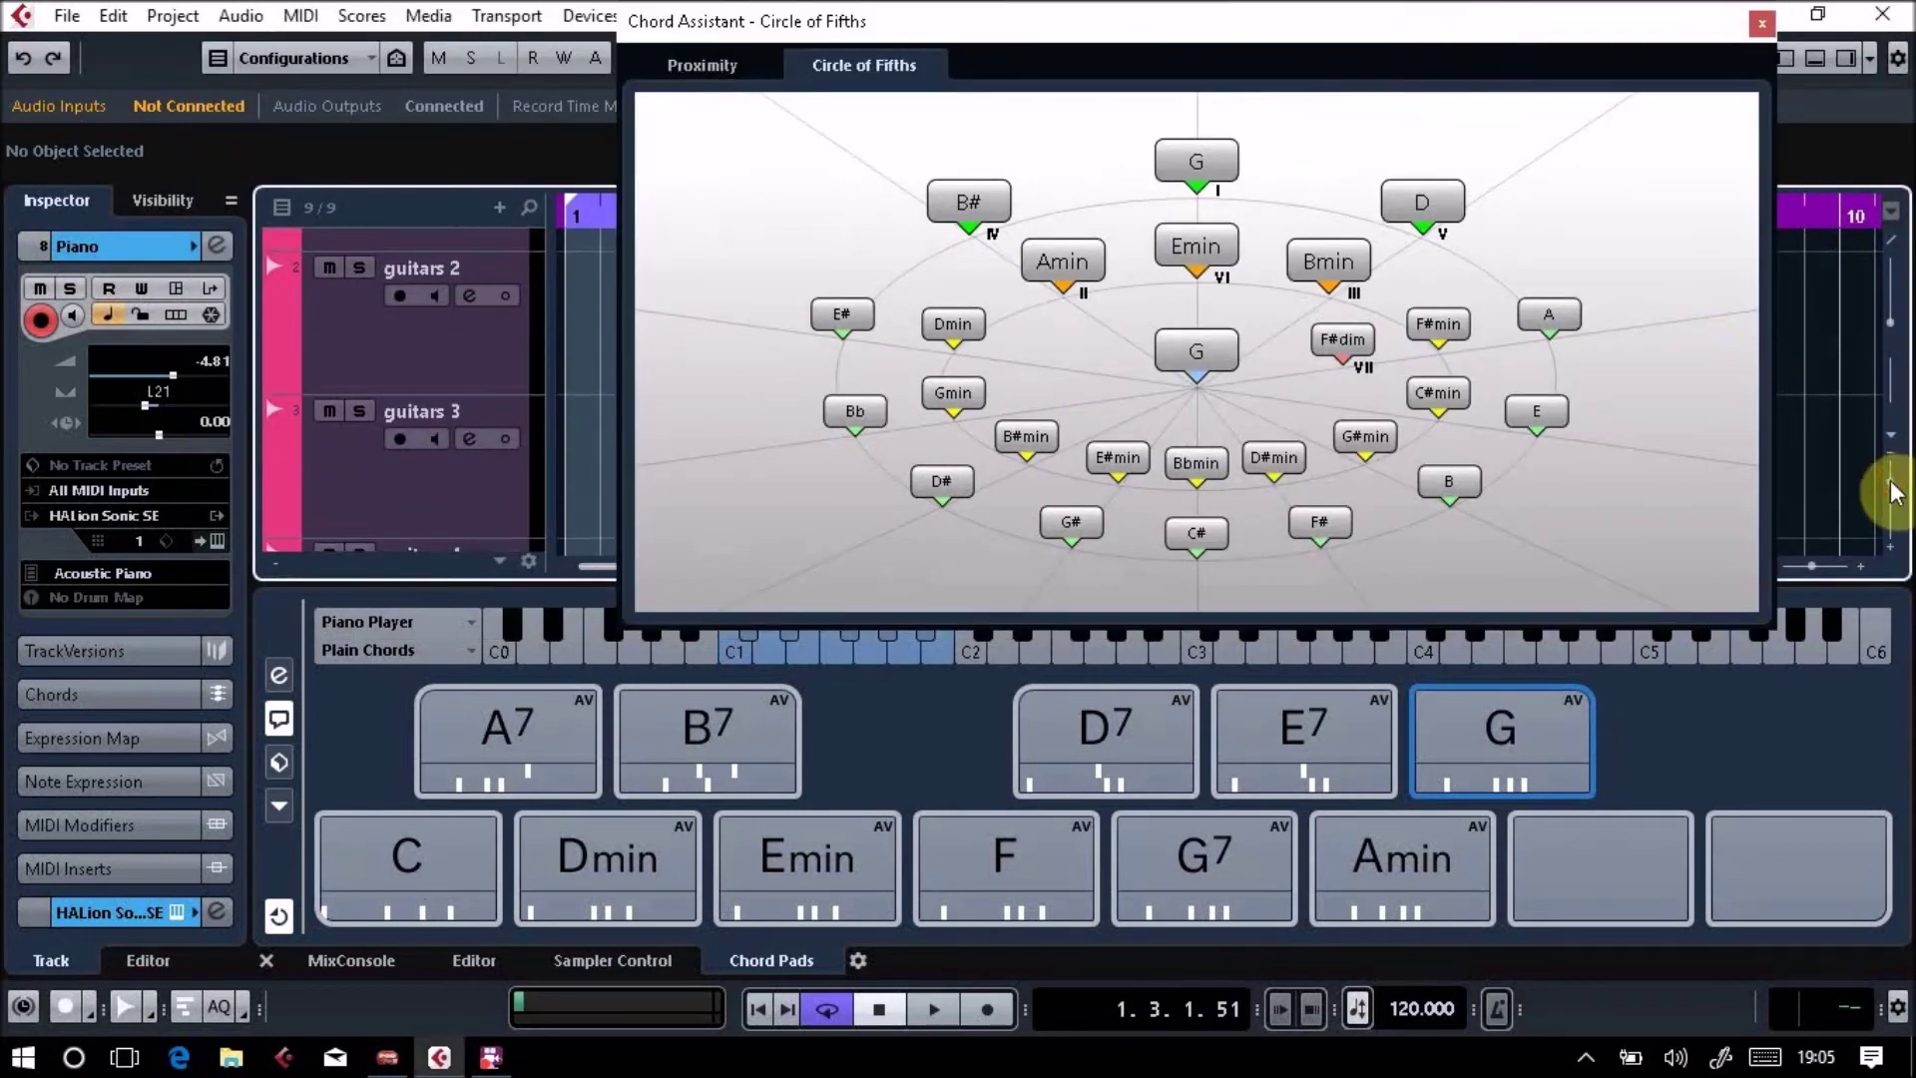
left_click(1892, 489)
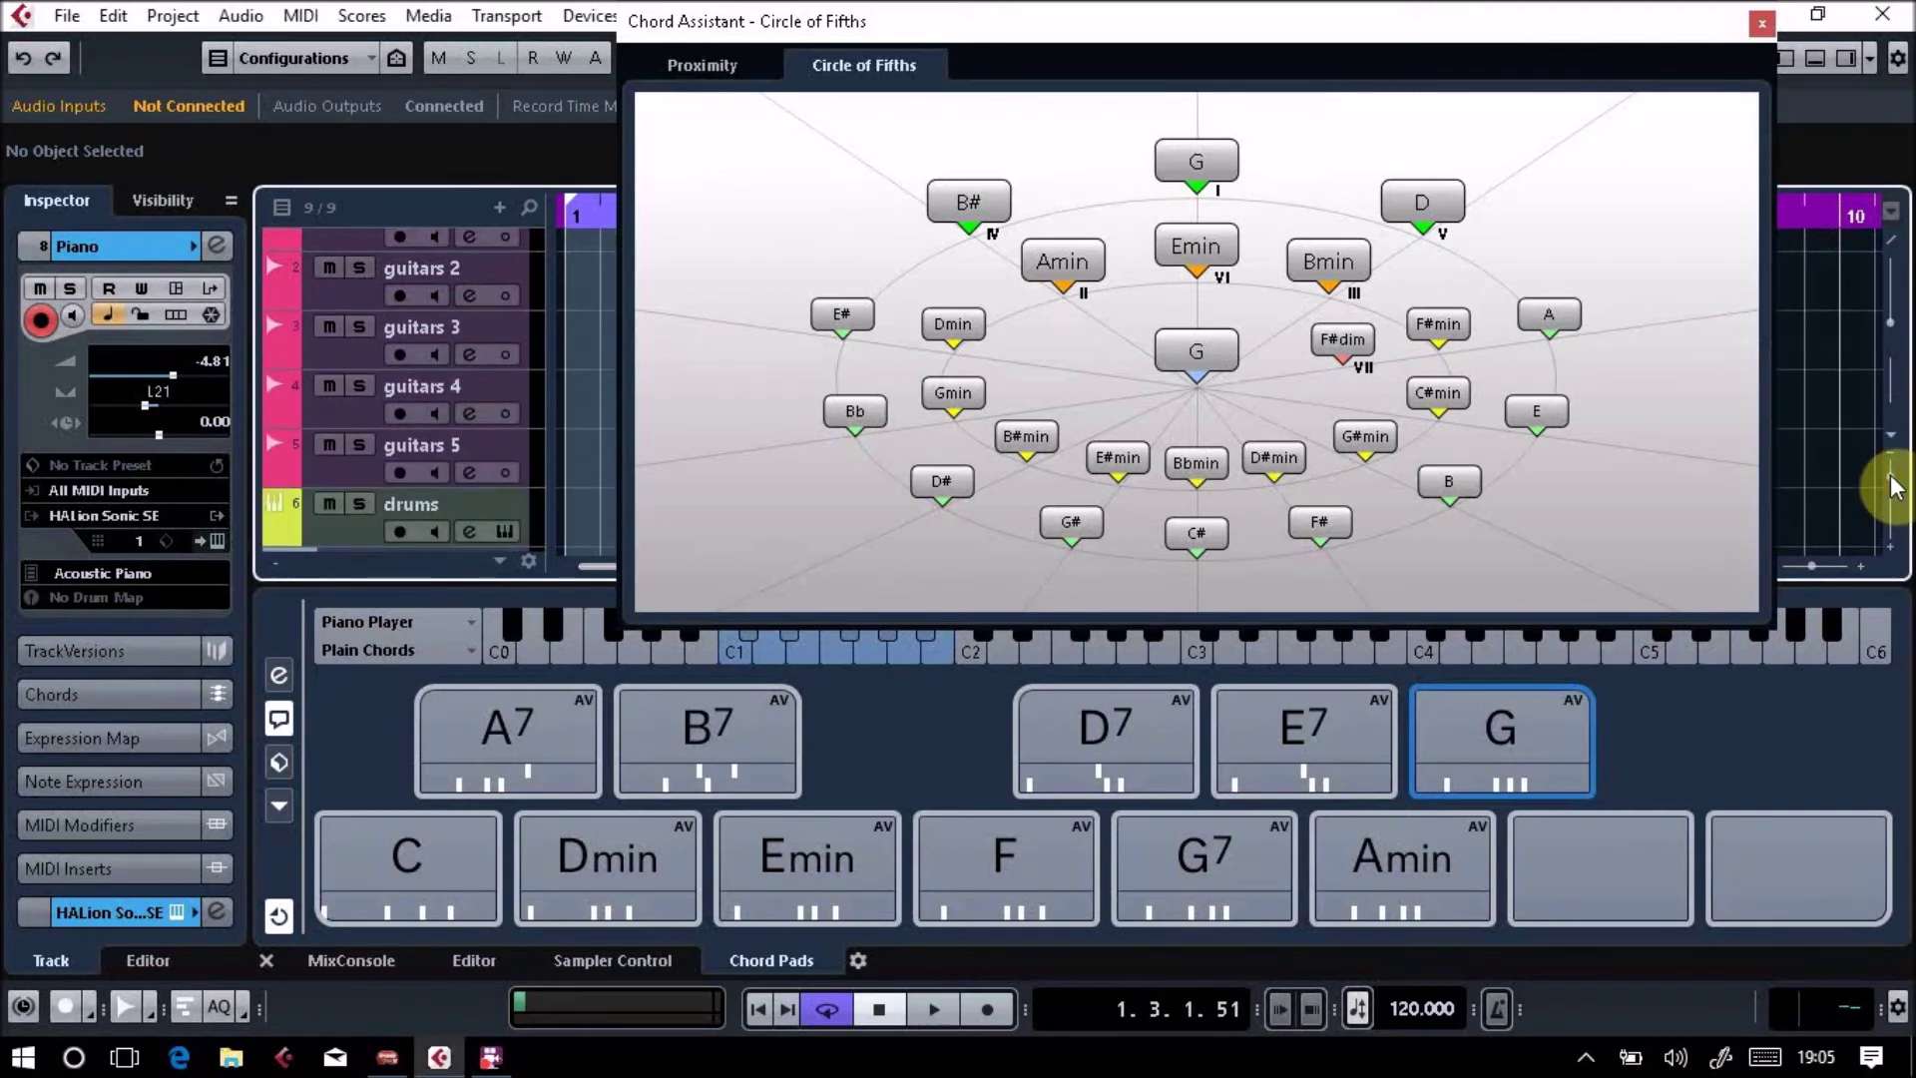
left_click(1892, 487)
left_click(1893, 486)
left_click(1892, 485)
left_click(1892, 486)
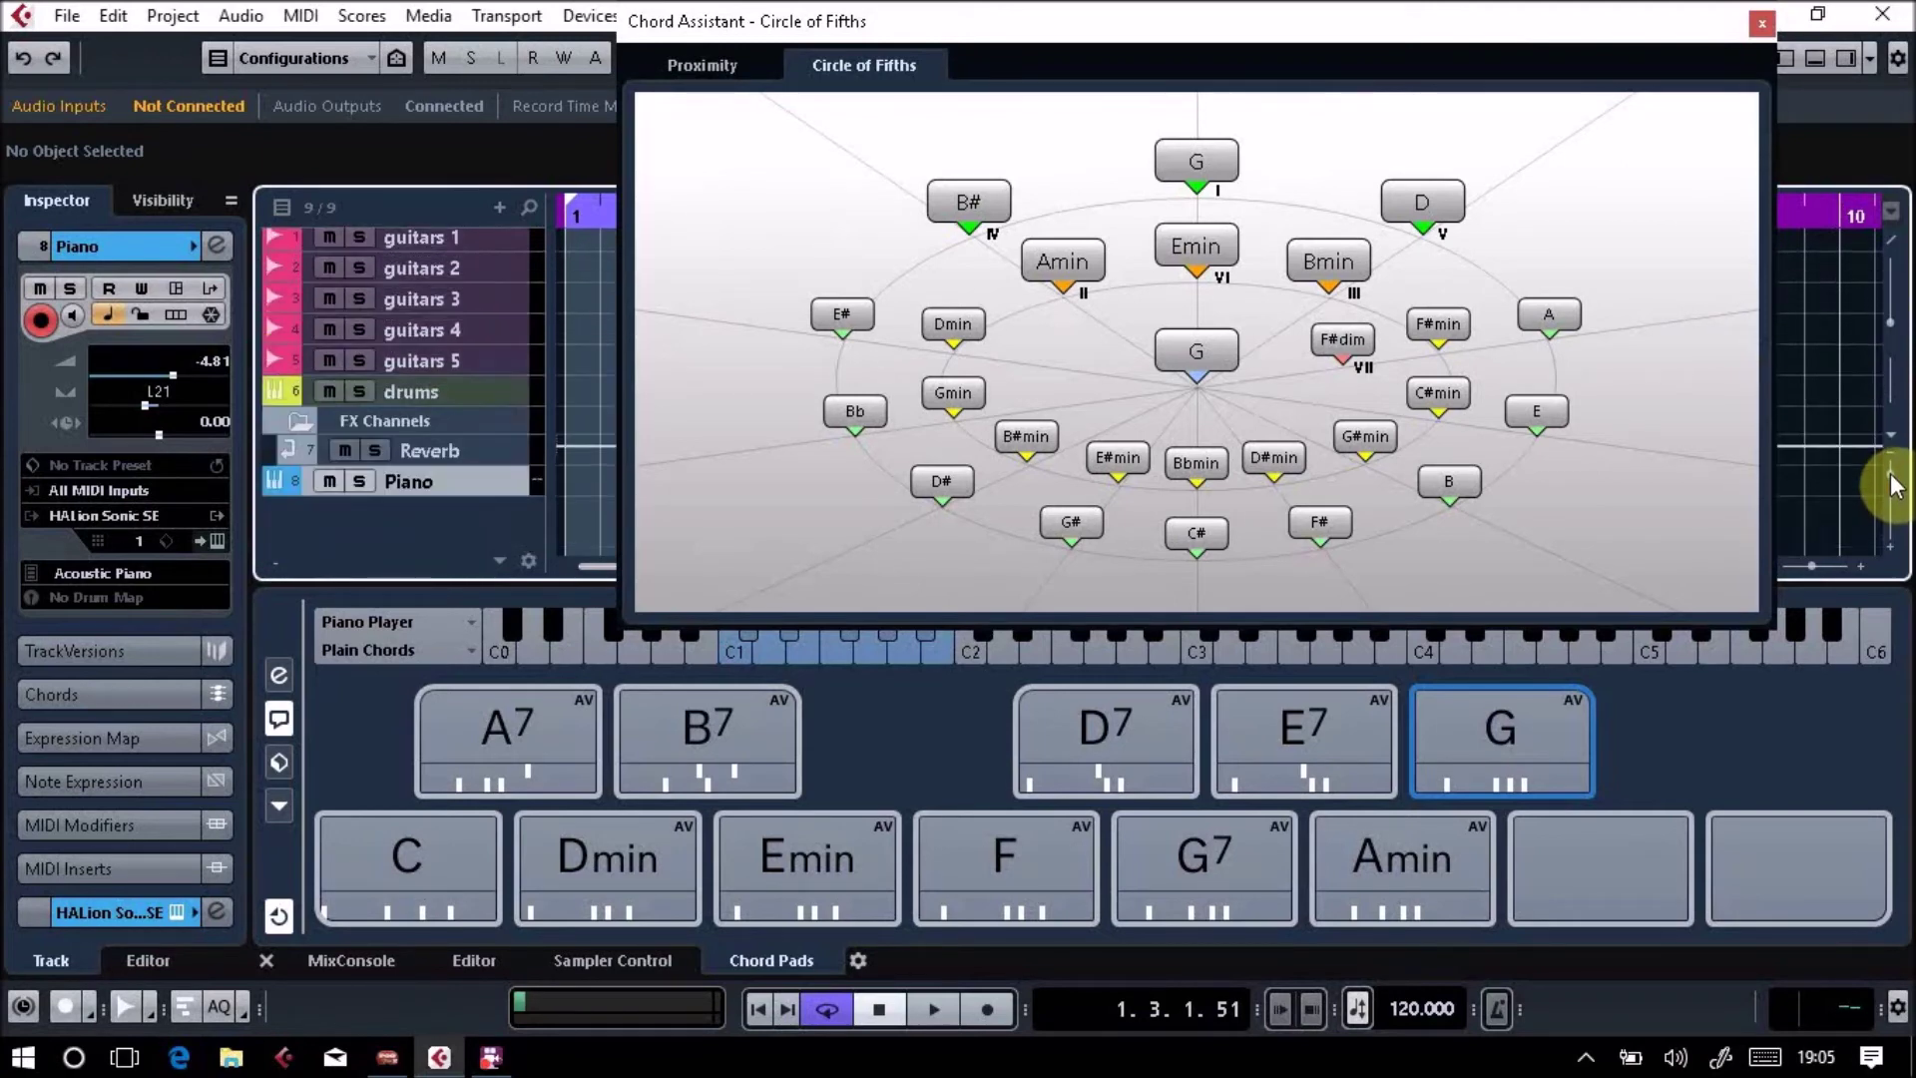
Drag the central G chord onto the start of the Piano track, delete it, then undo to restore it.
left_click(1203, 347)
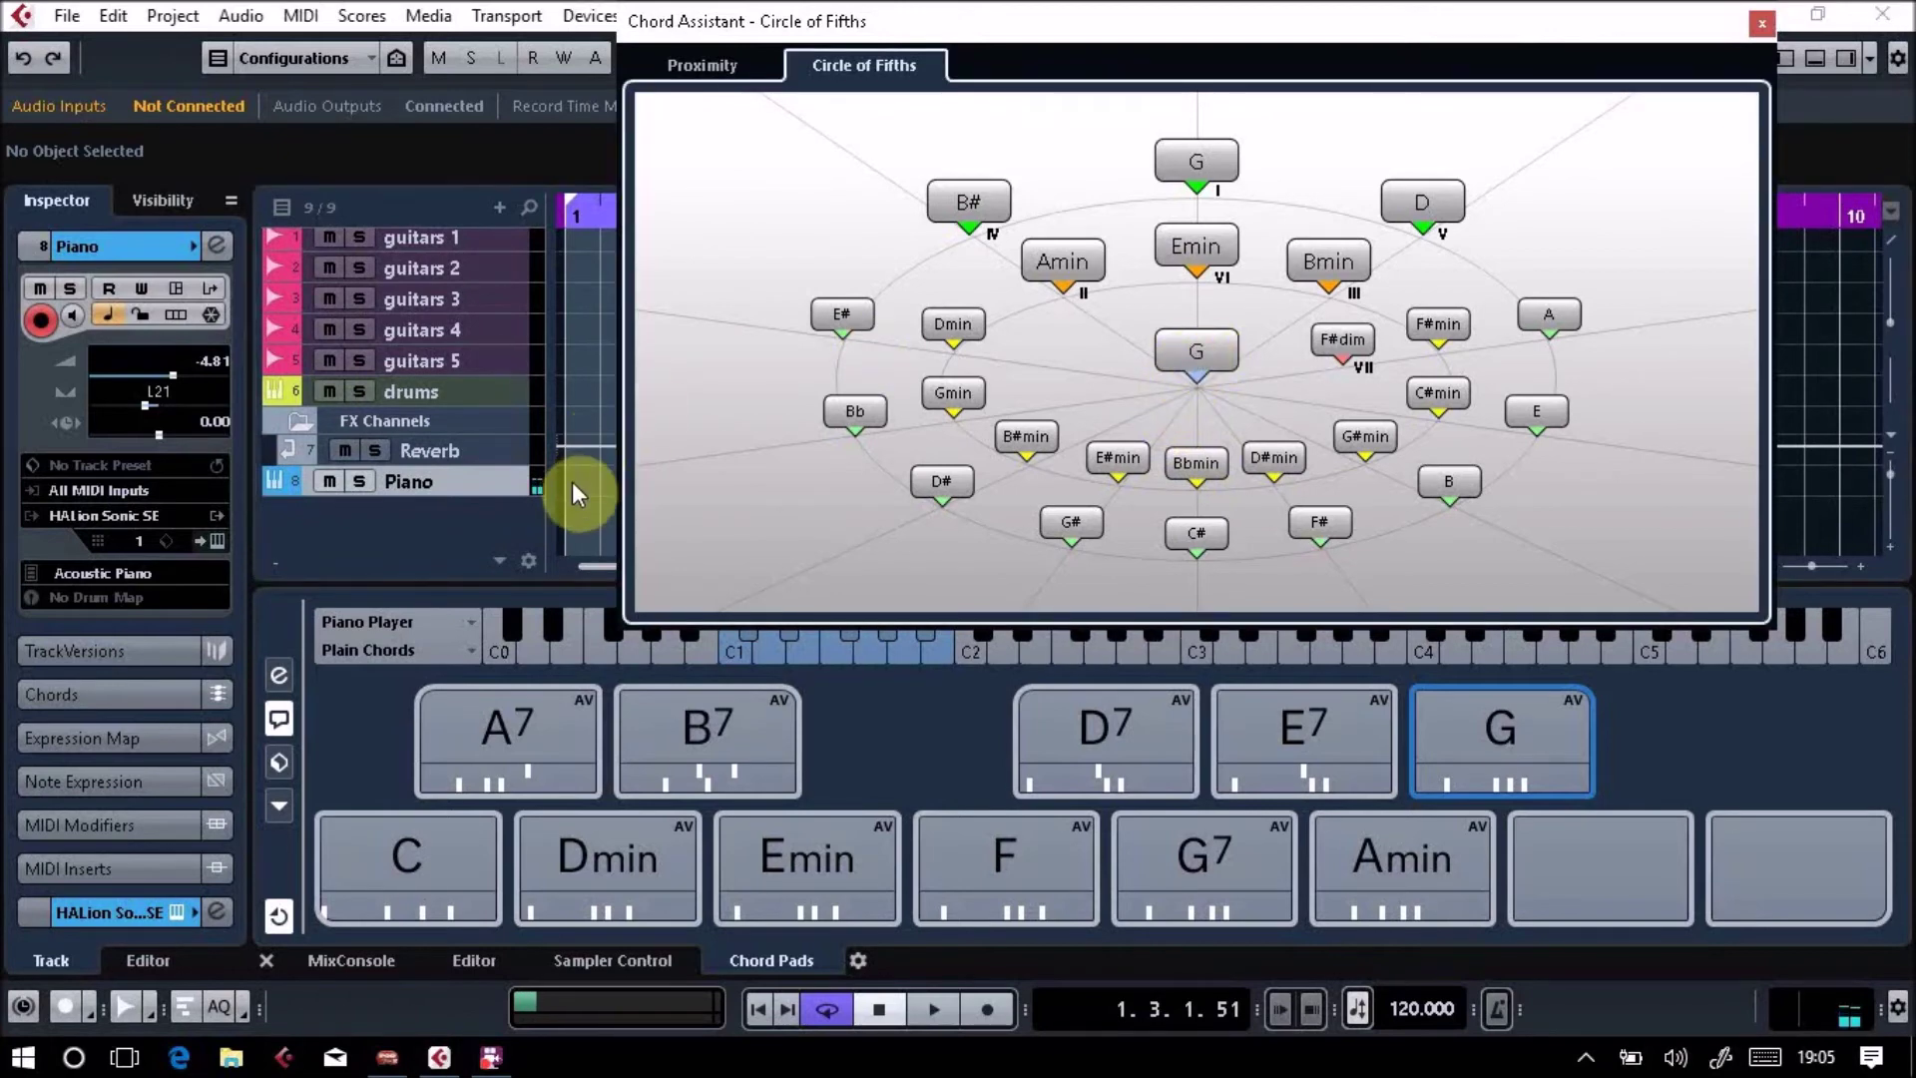
left_click(1197, 352)
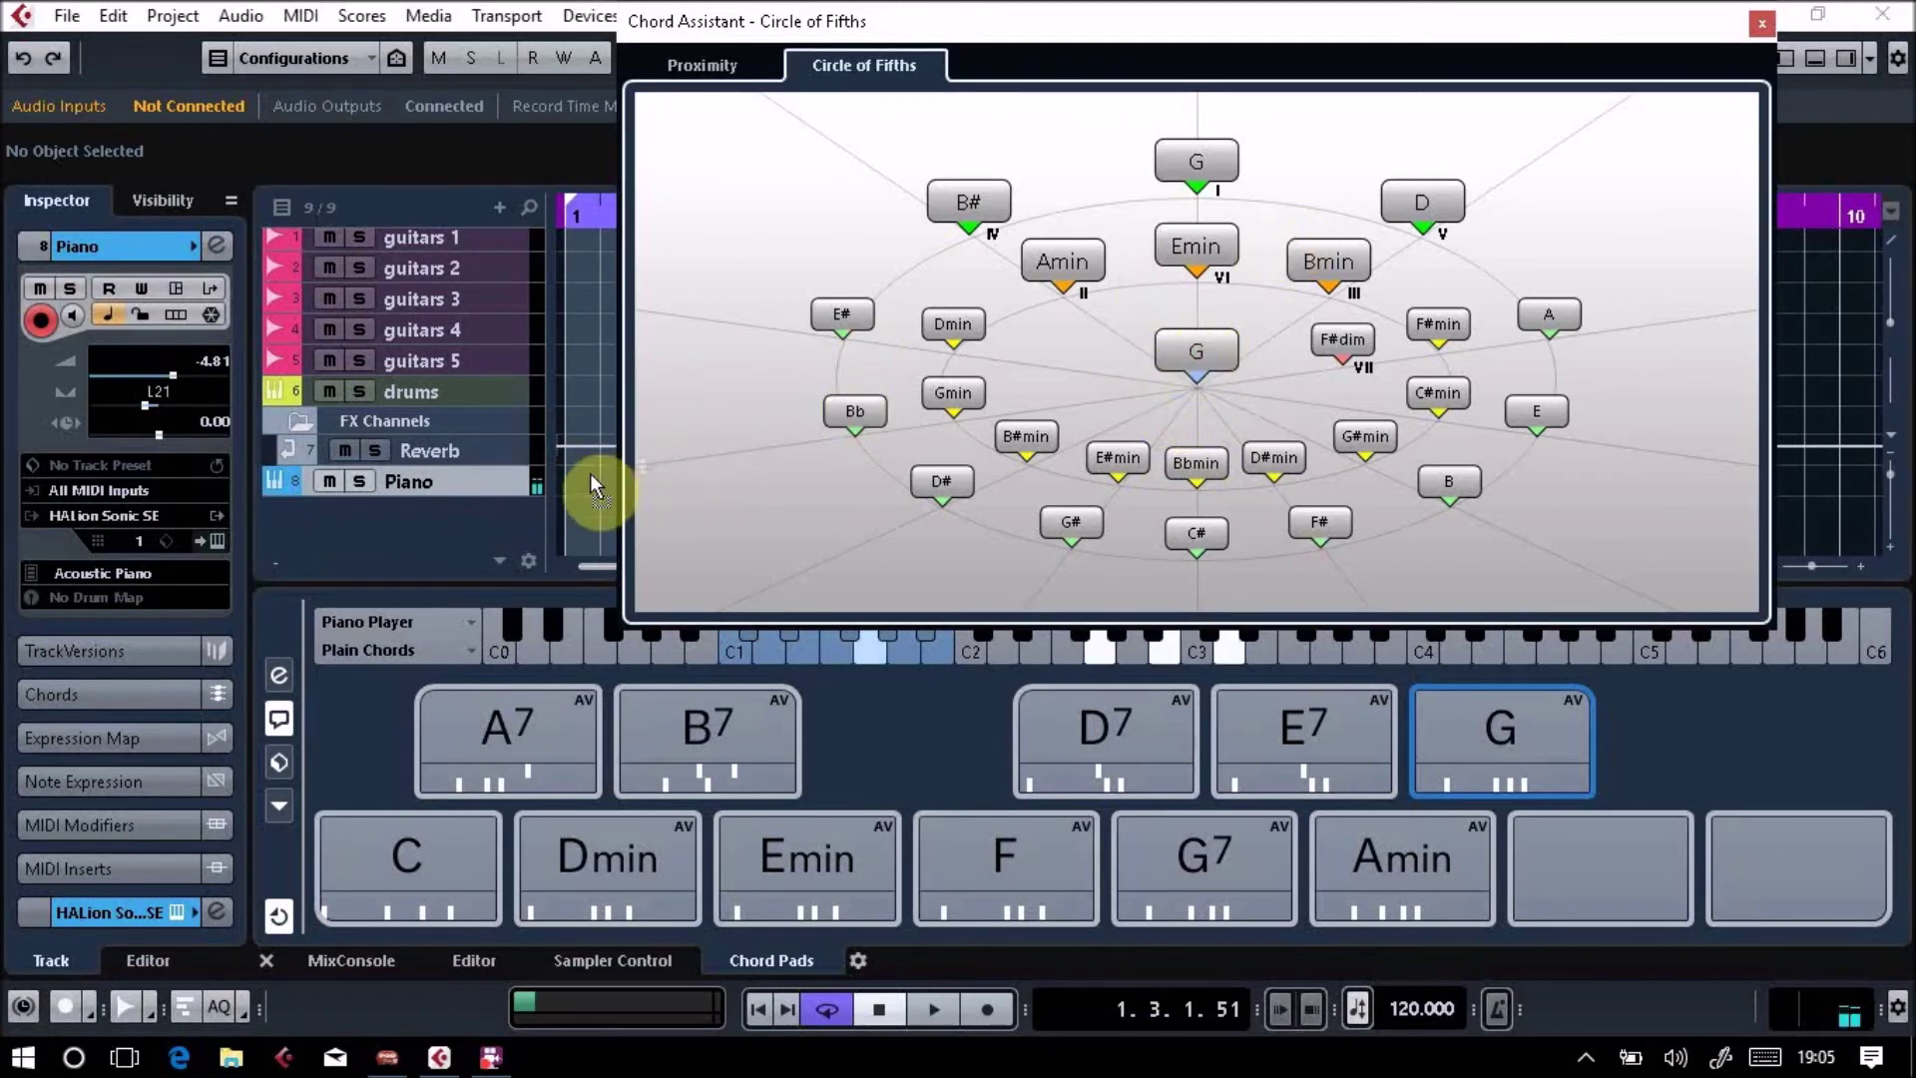
left_click_drag(585, 477, 570, 476)
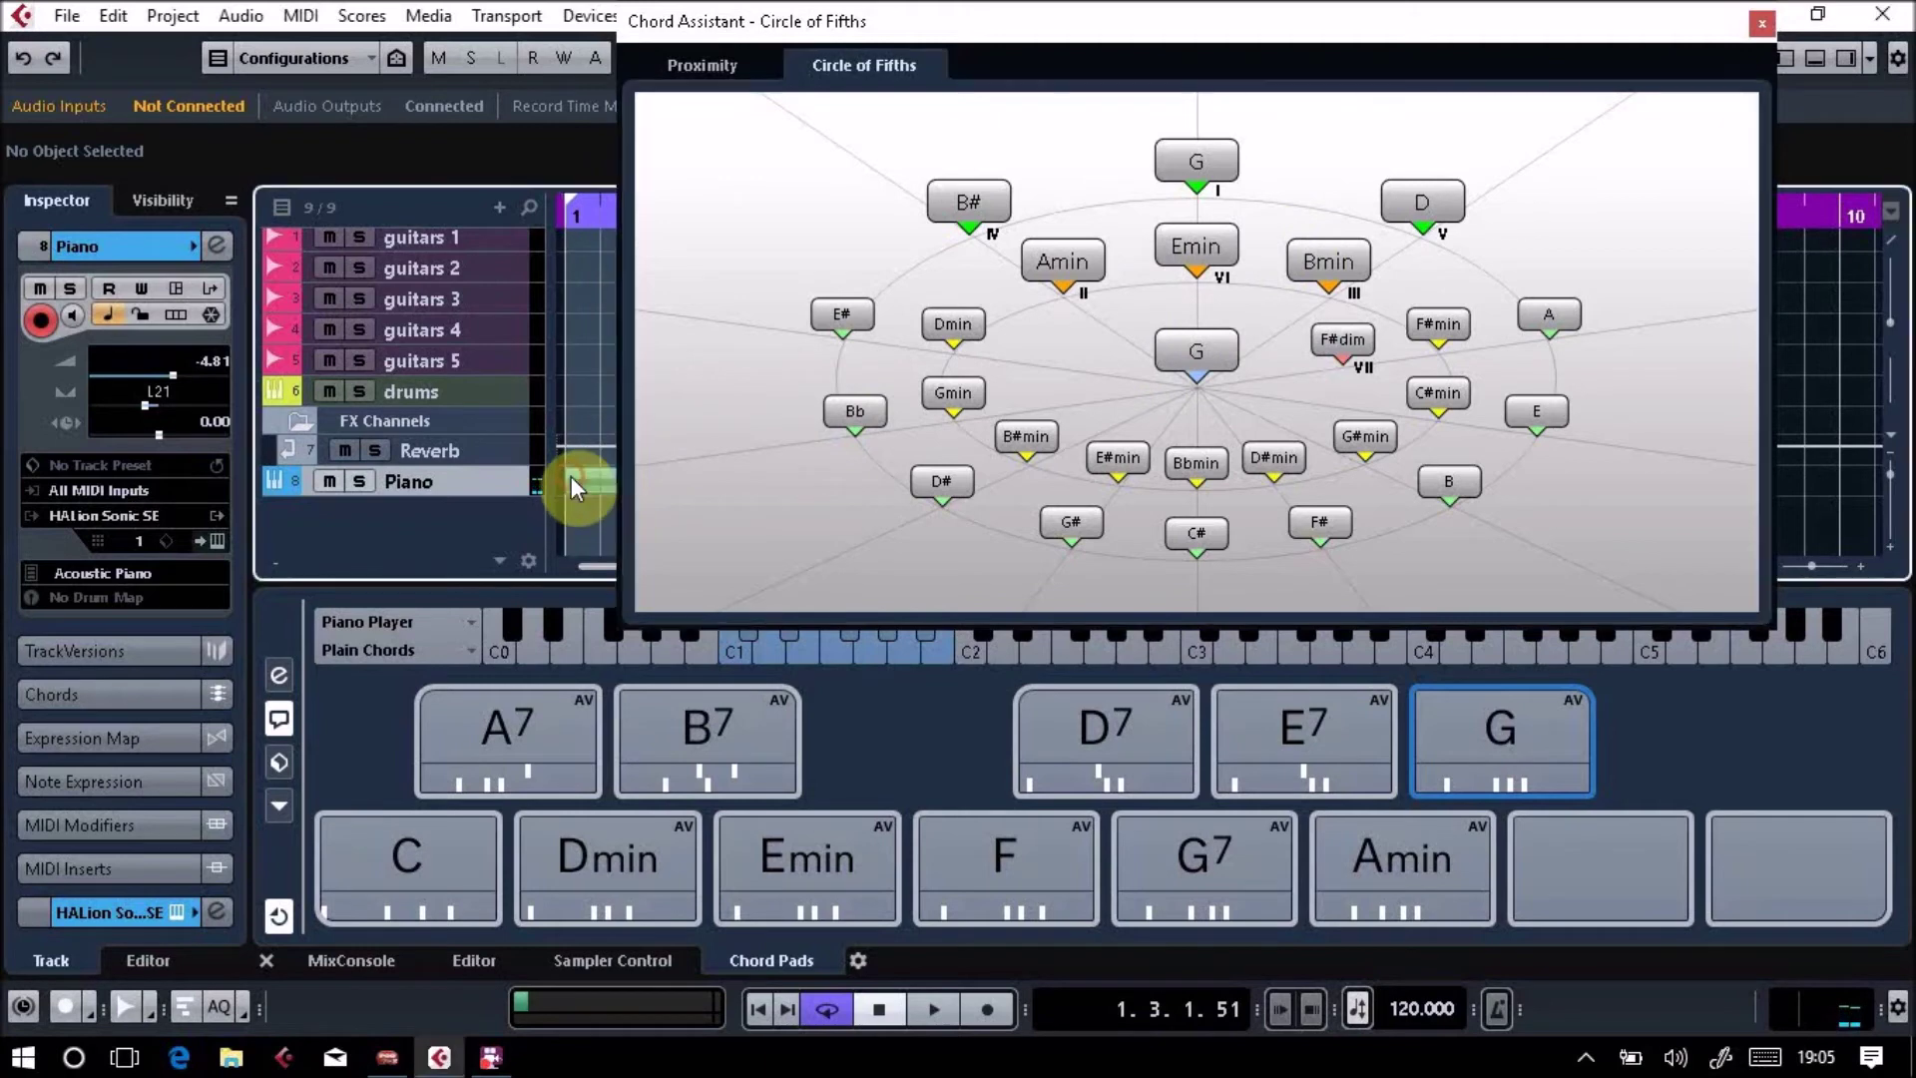
left_click(571, 477)
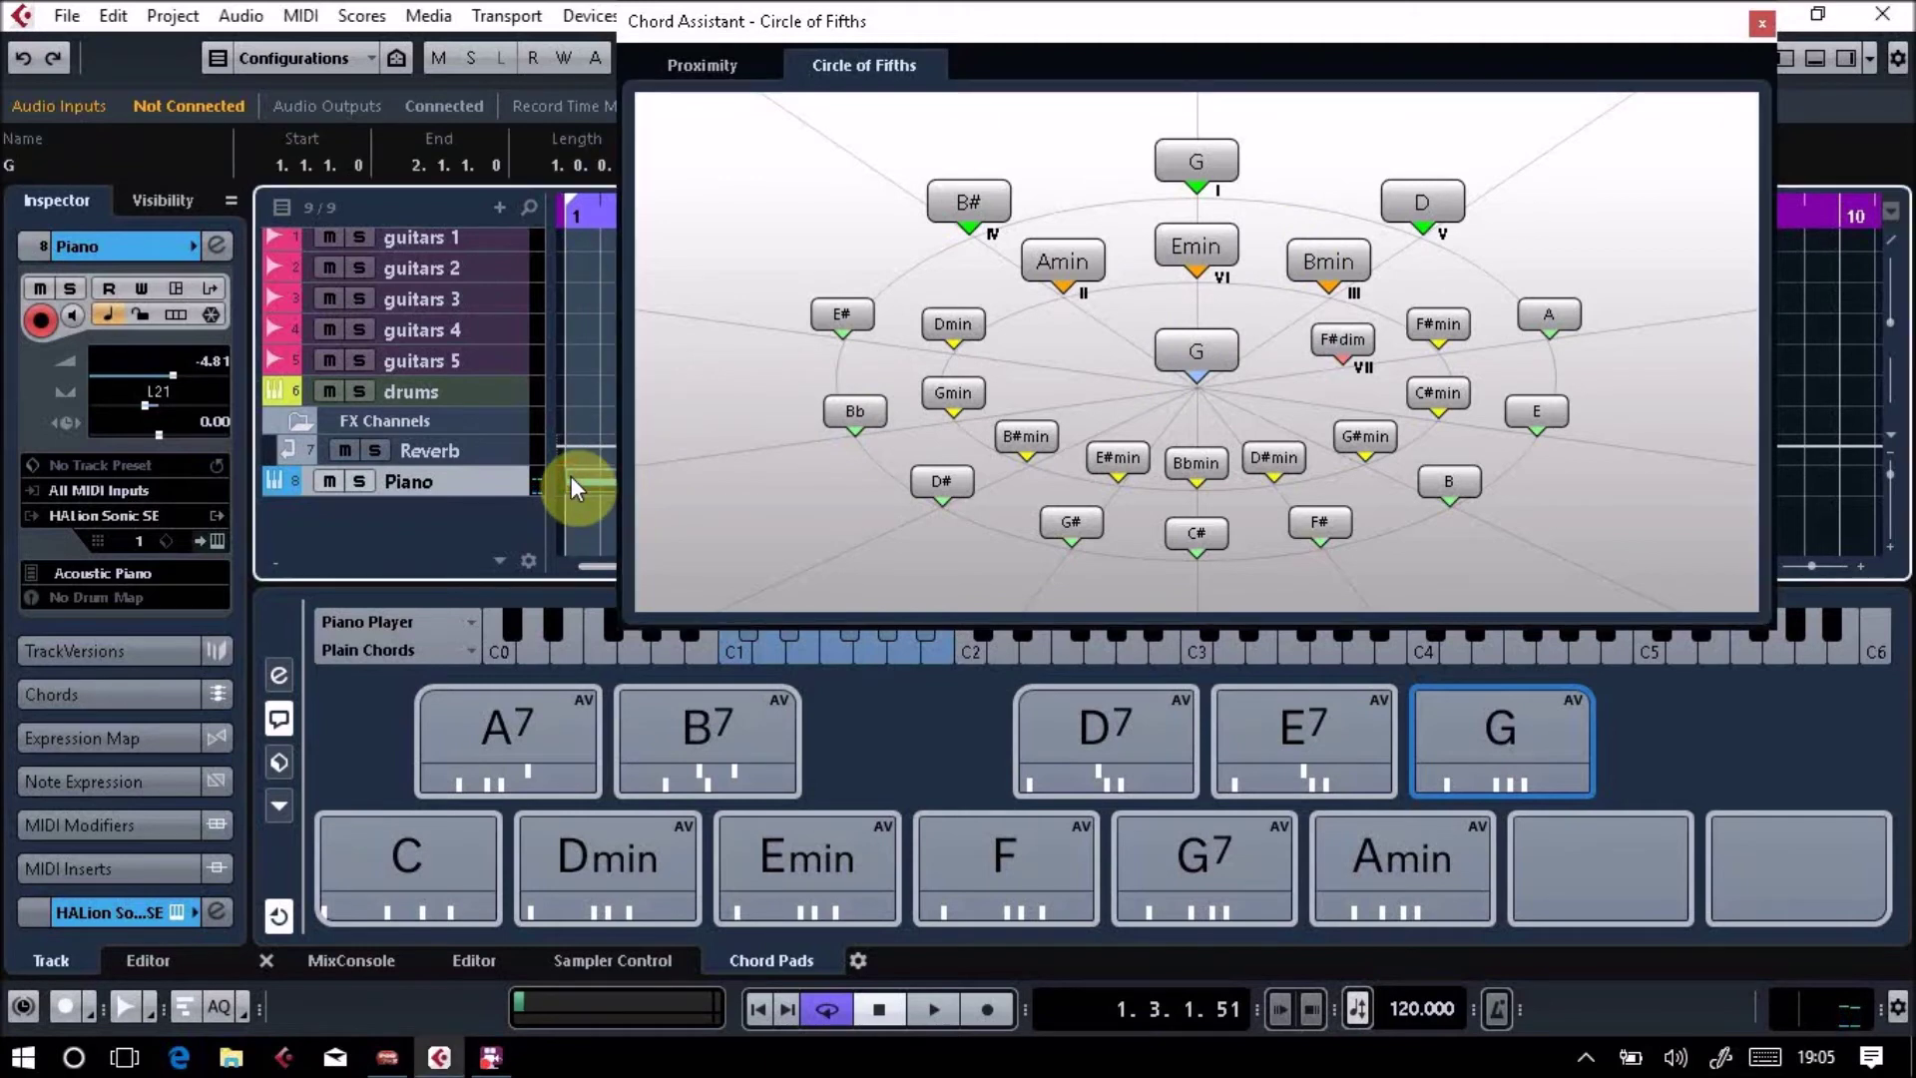
key("Delete")
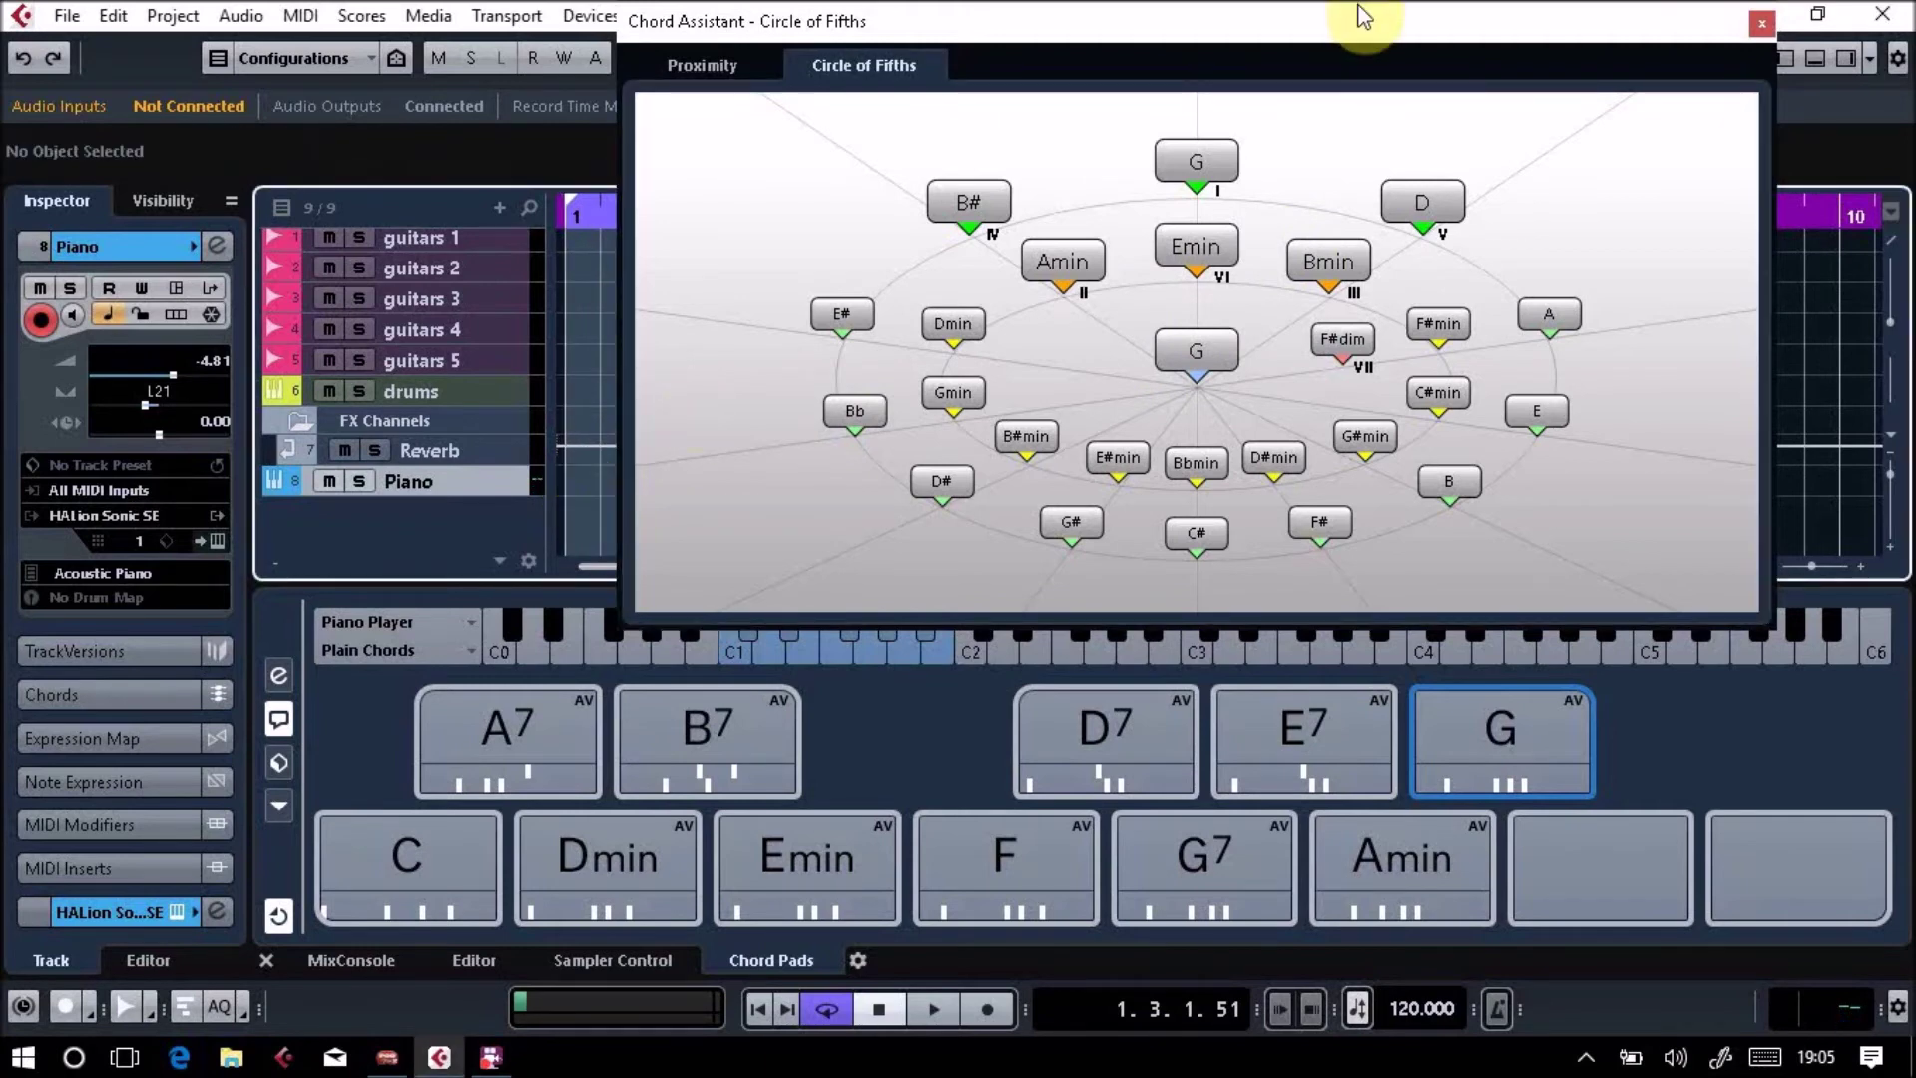
key("ctrl+z")
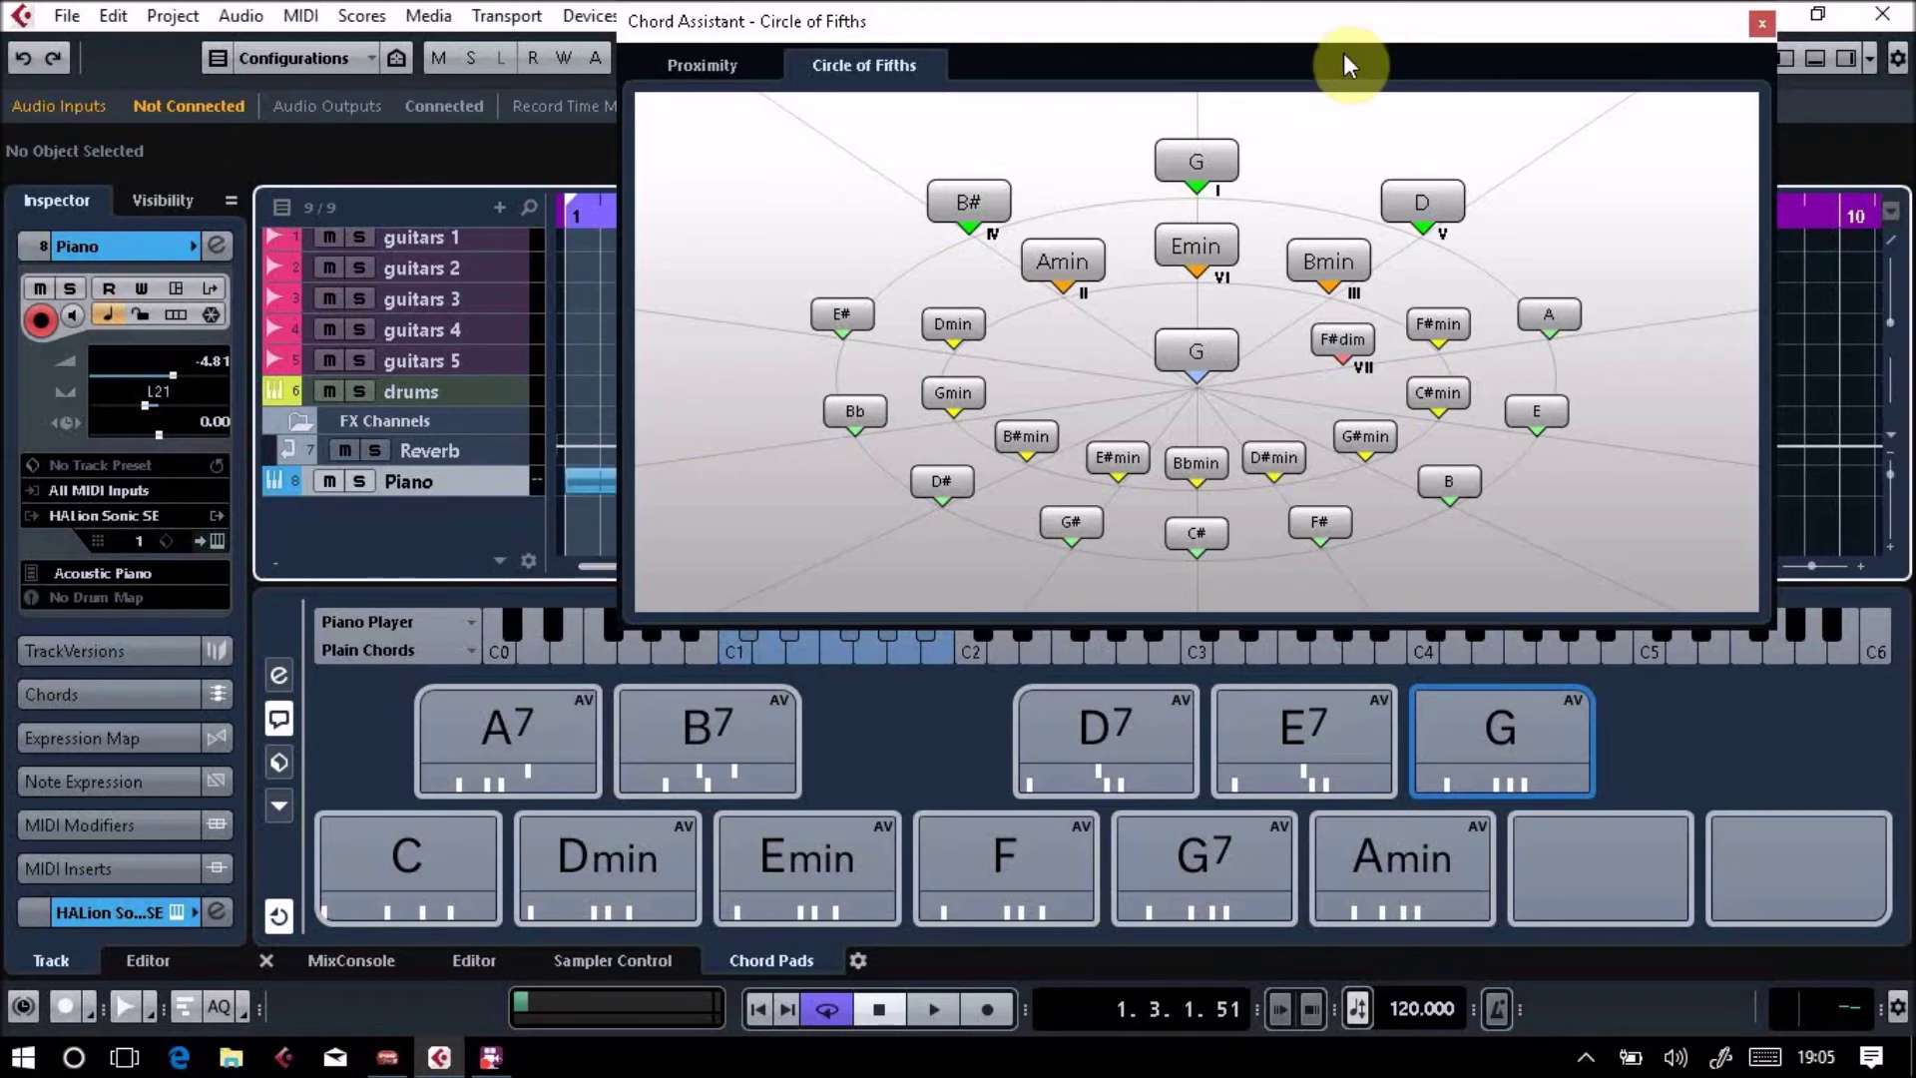
left_click_drag(1223, 25, 1711, 49)
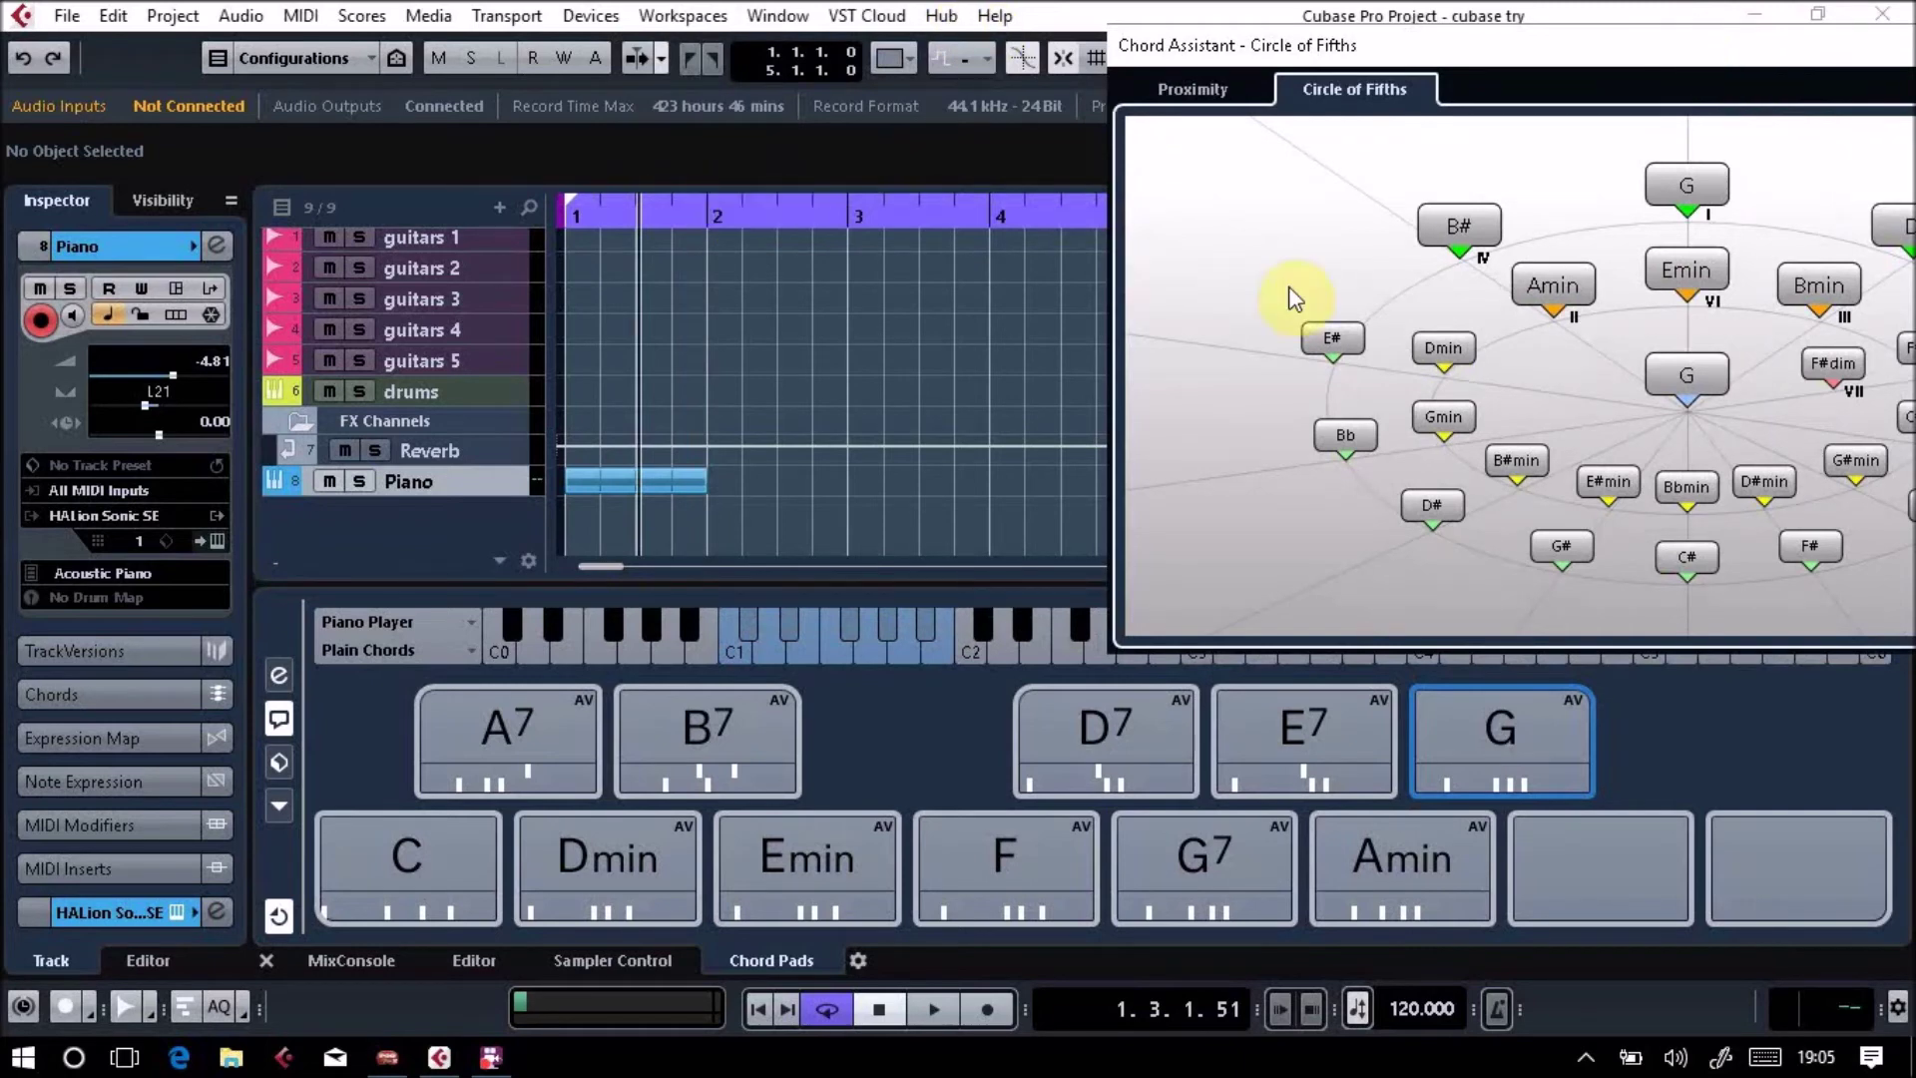
left_click(1193, 91)
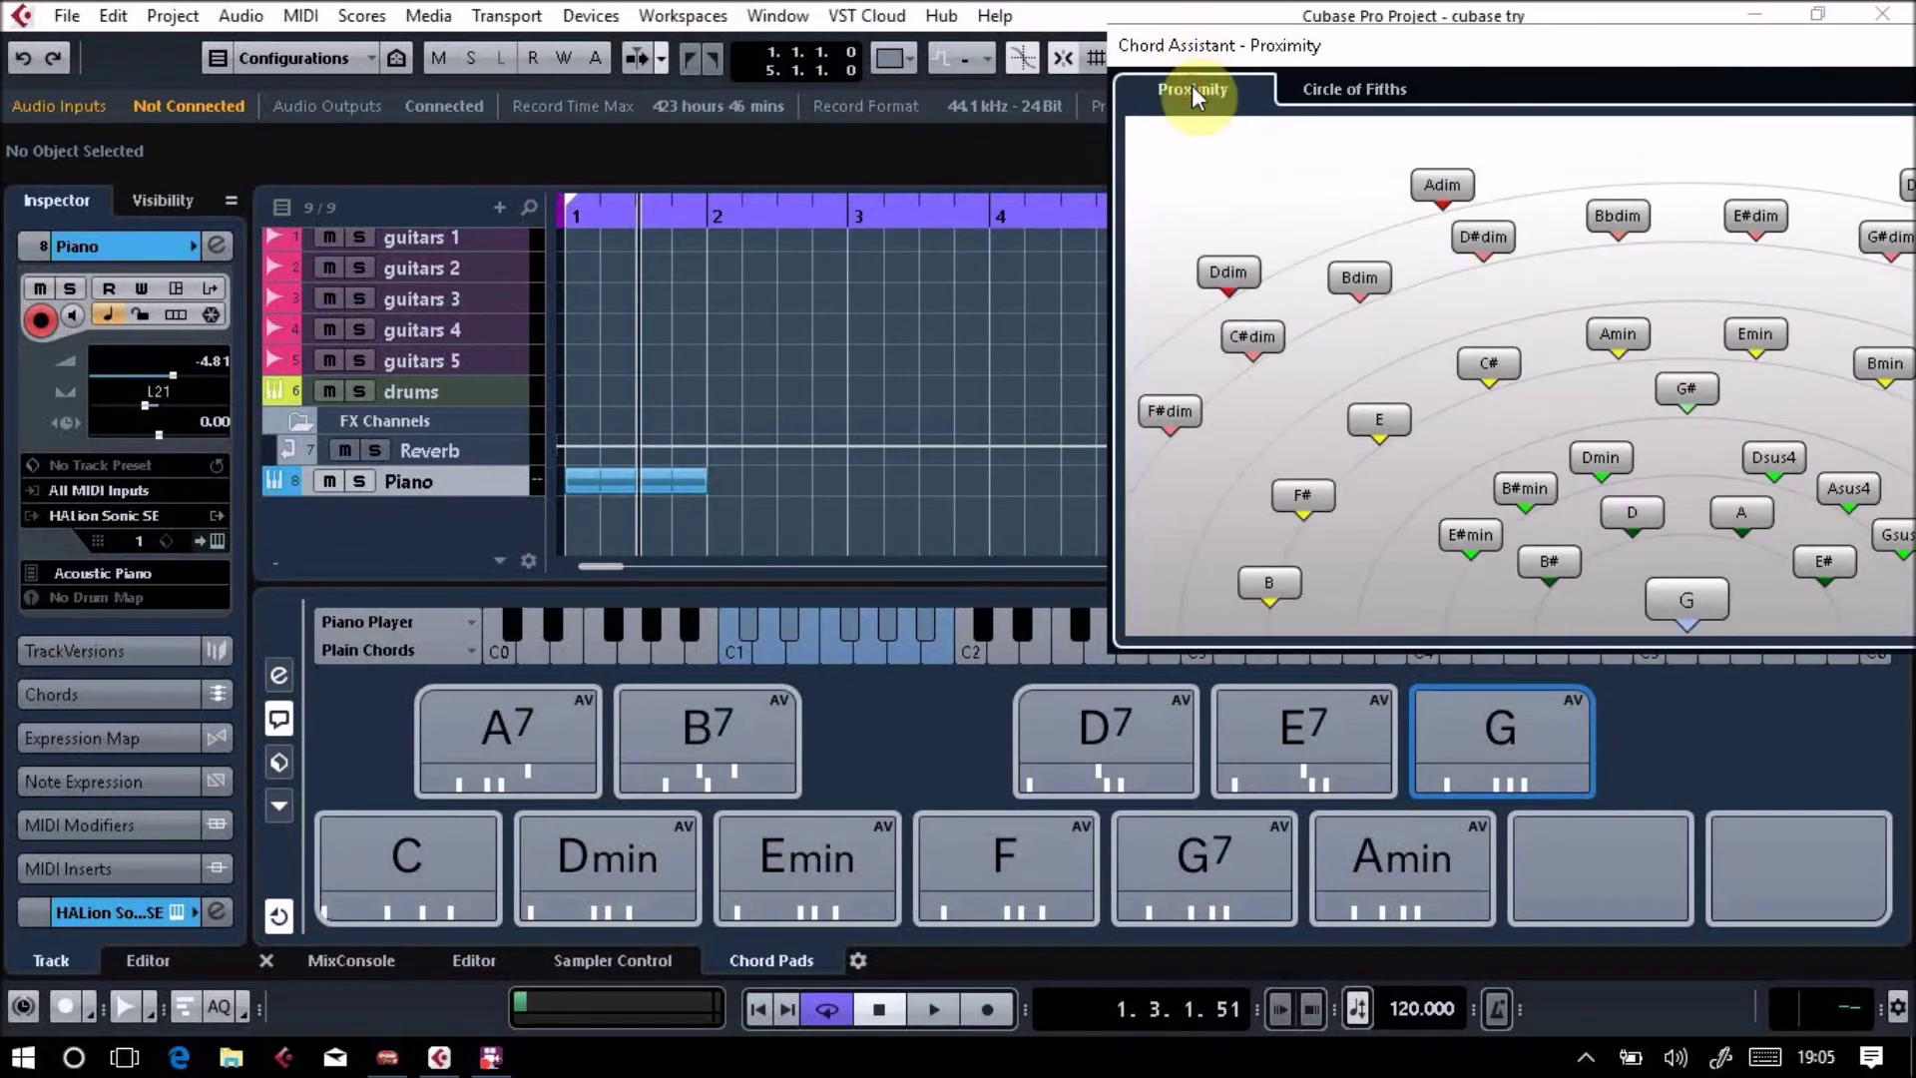
left_click(1318, 86)
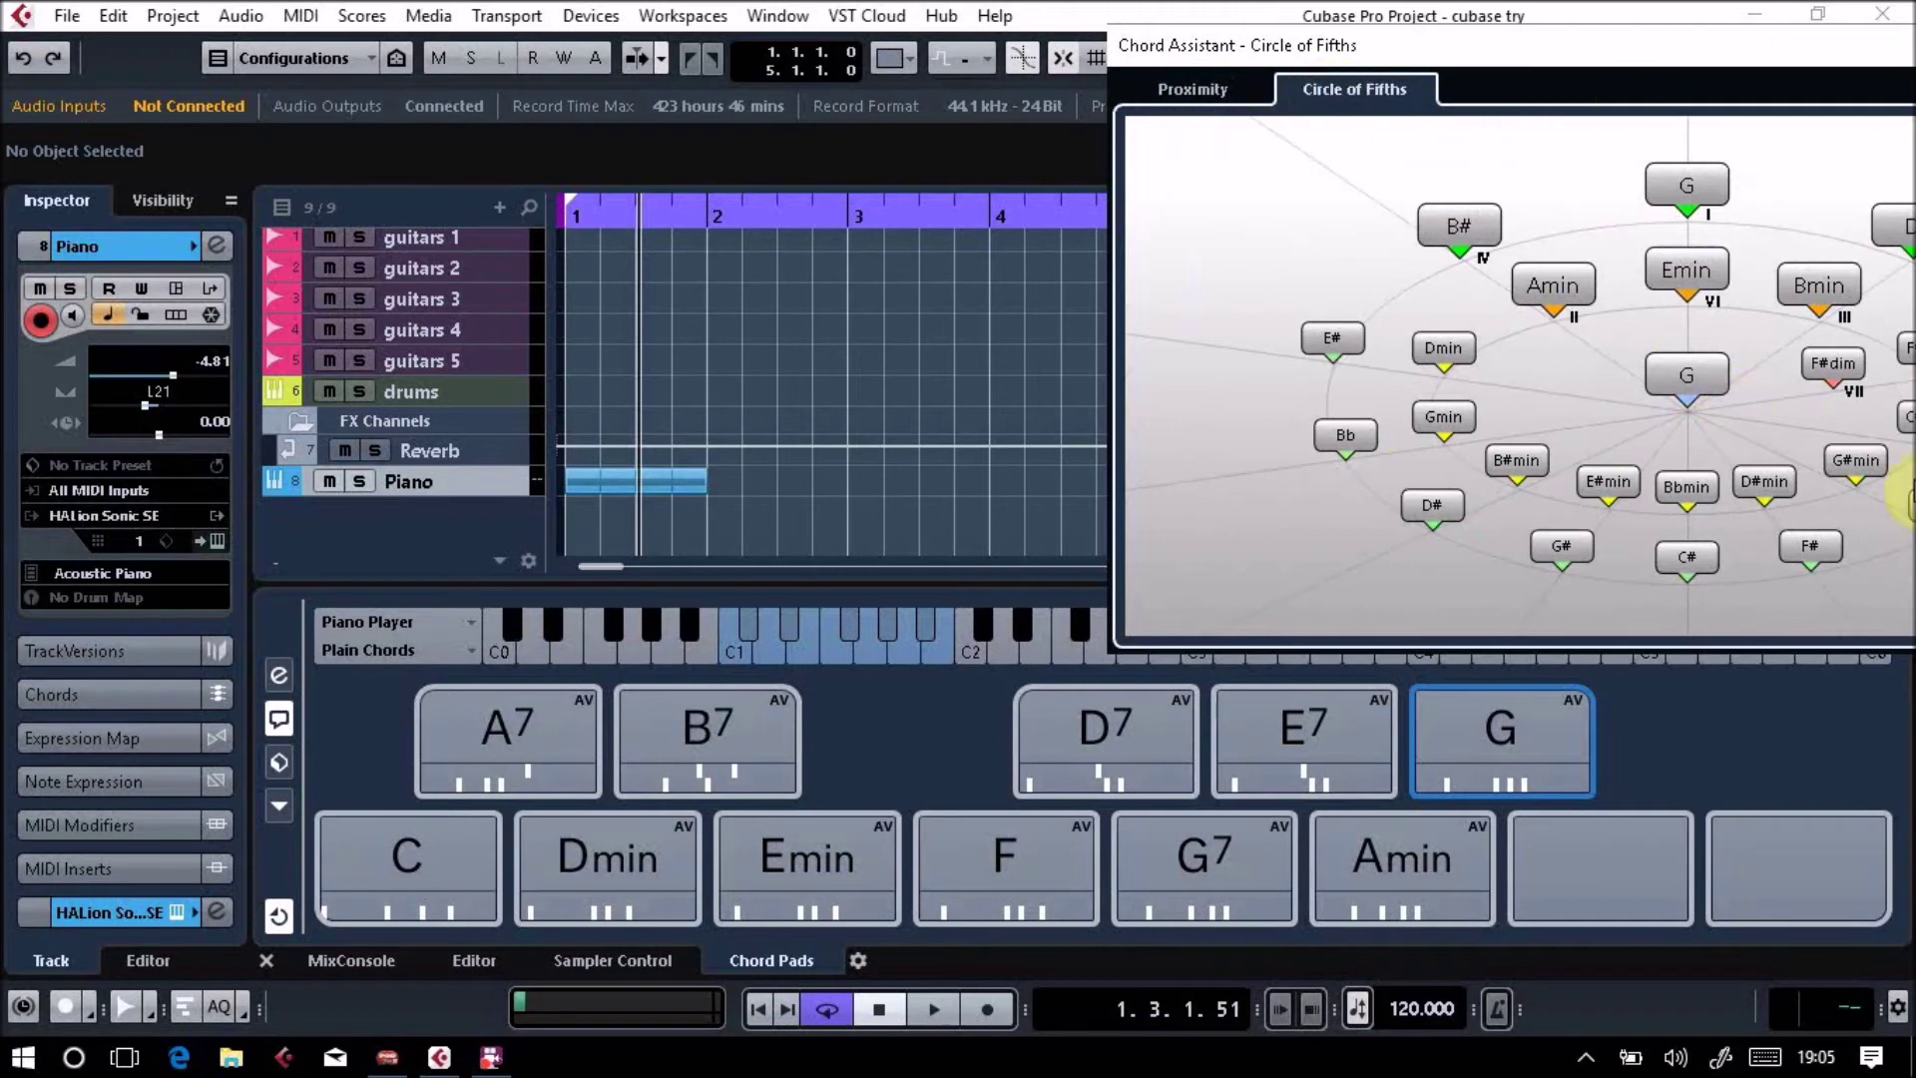
left_click(1689, 370)
left_click(1686, 271)
left_click(1686, 271)
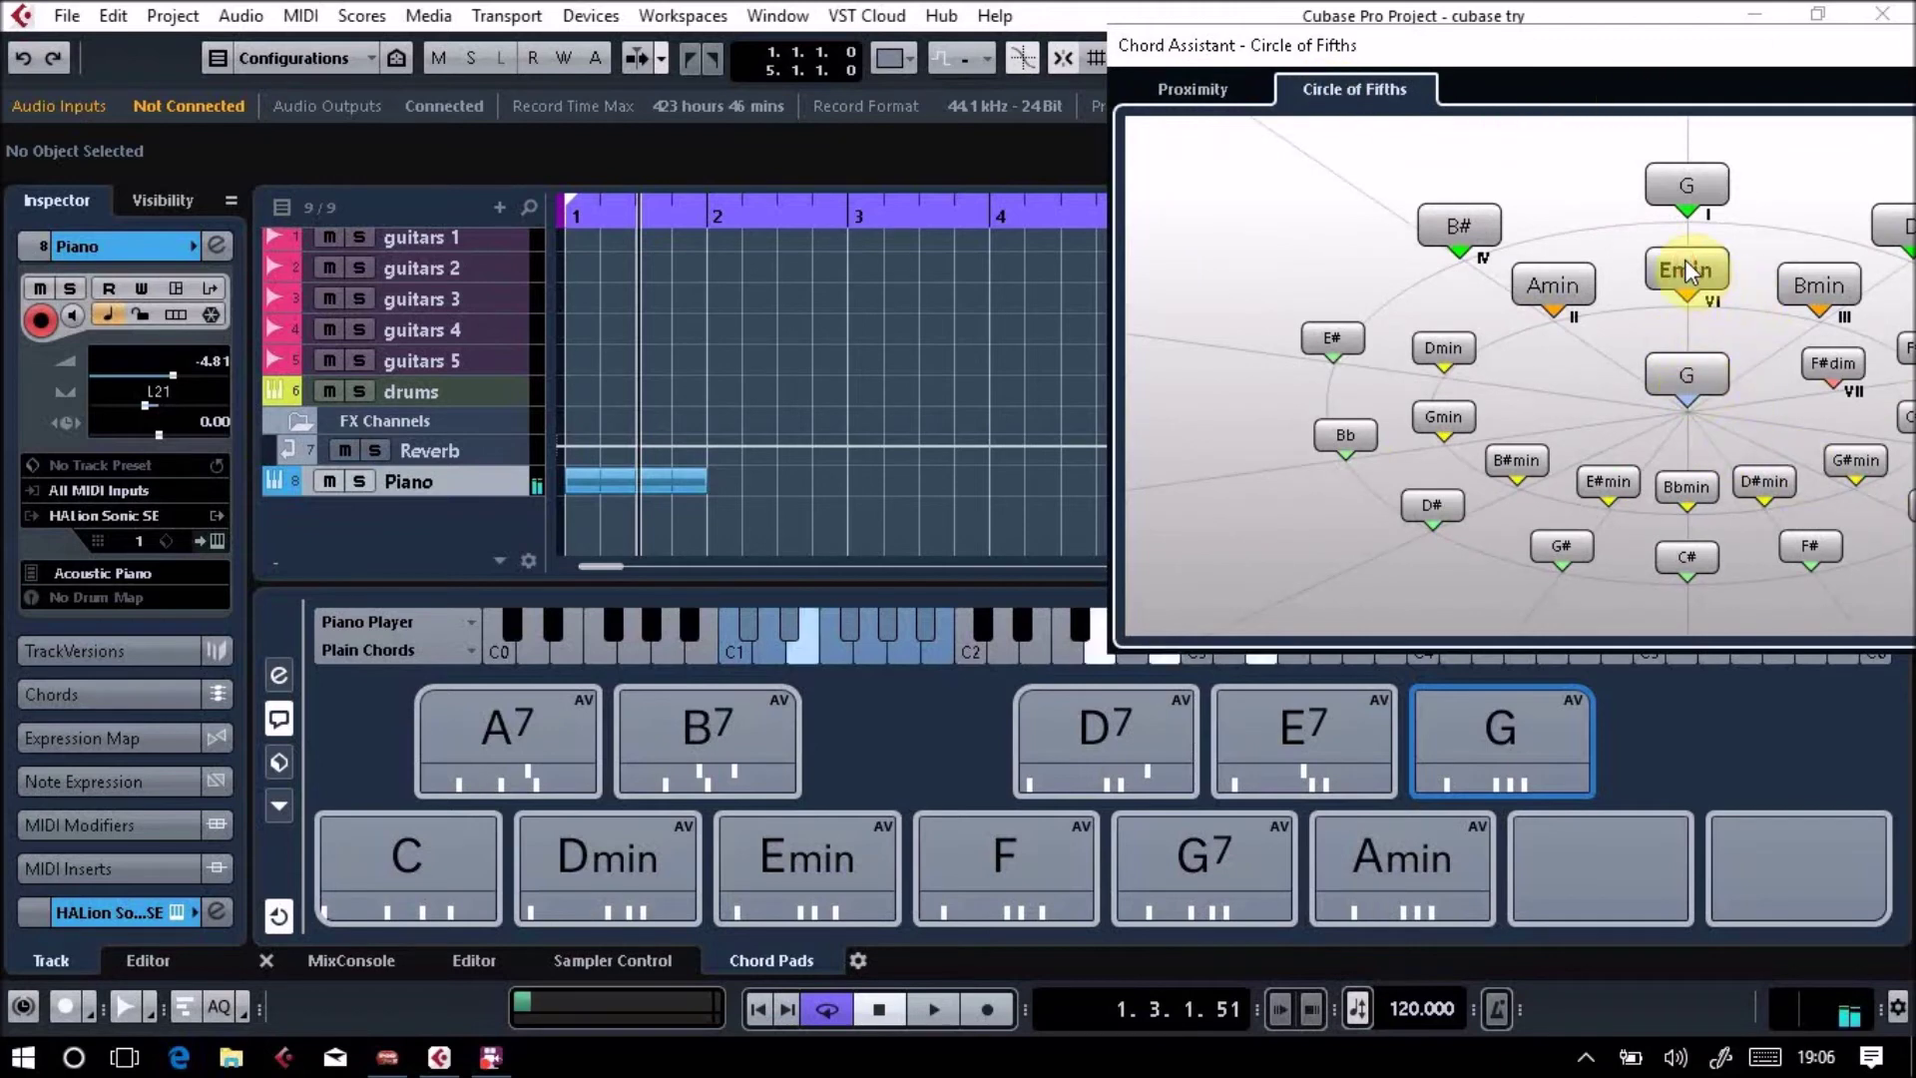
left_click_drag(1672, 60, 1220, 84)
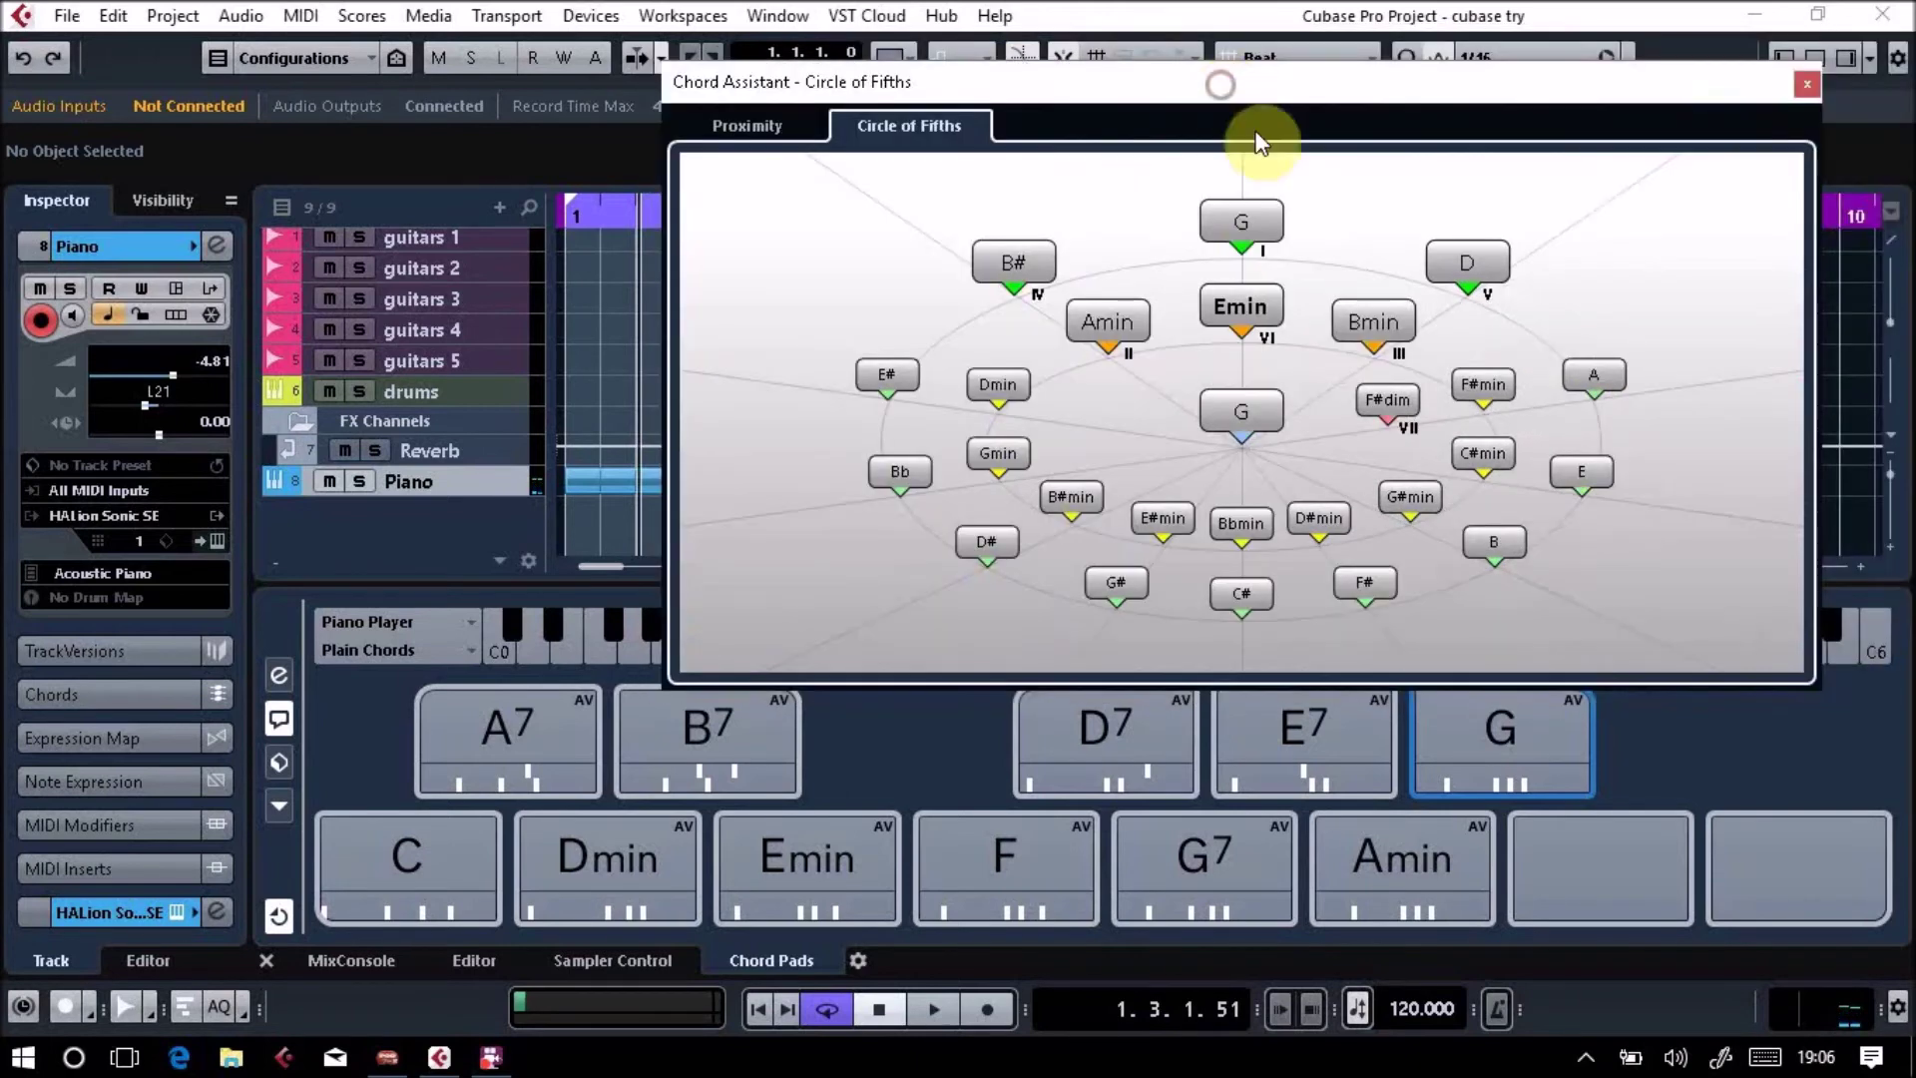
left_click(1370, 323)
left_click(1467, 258)
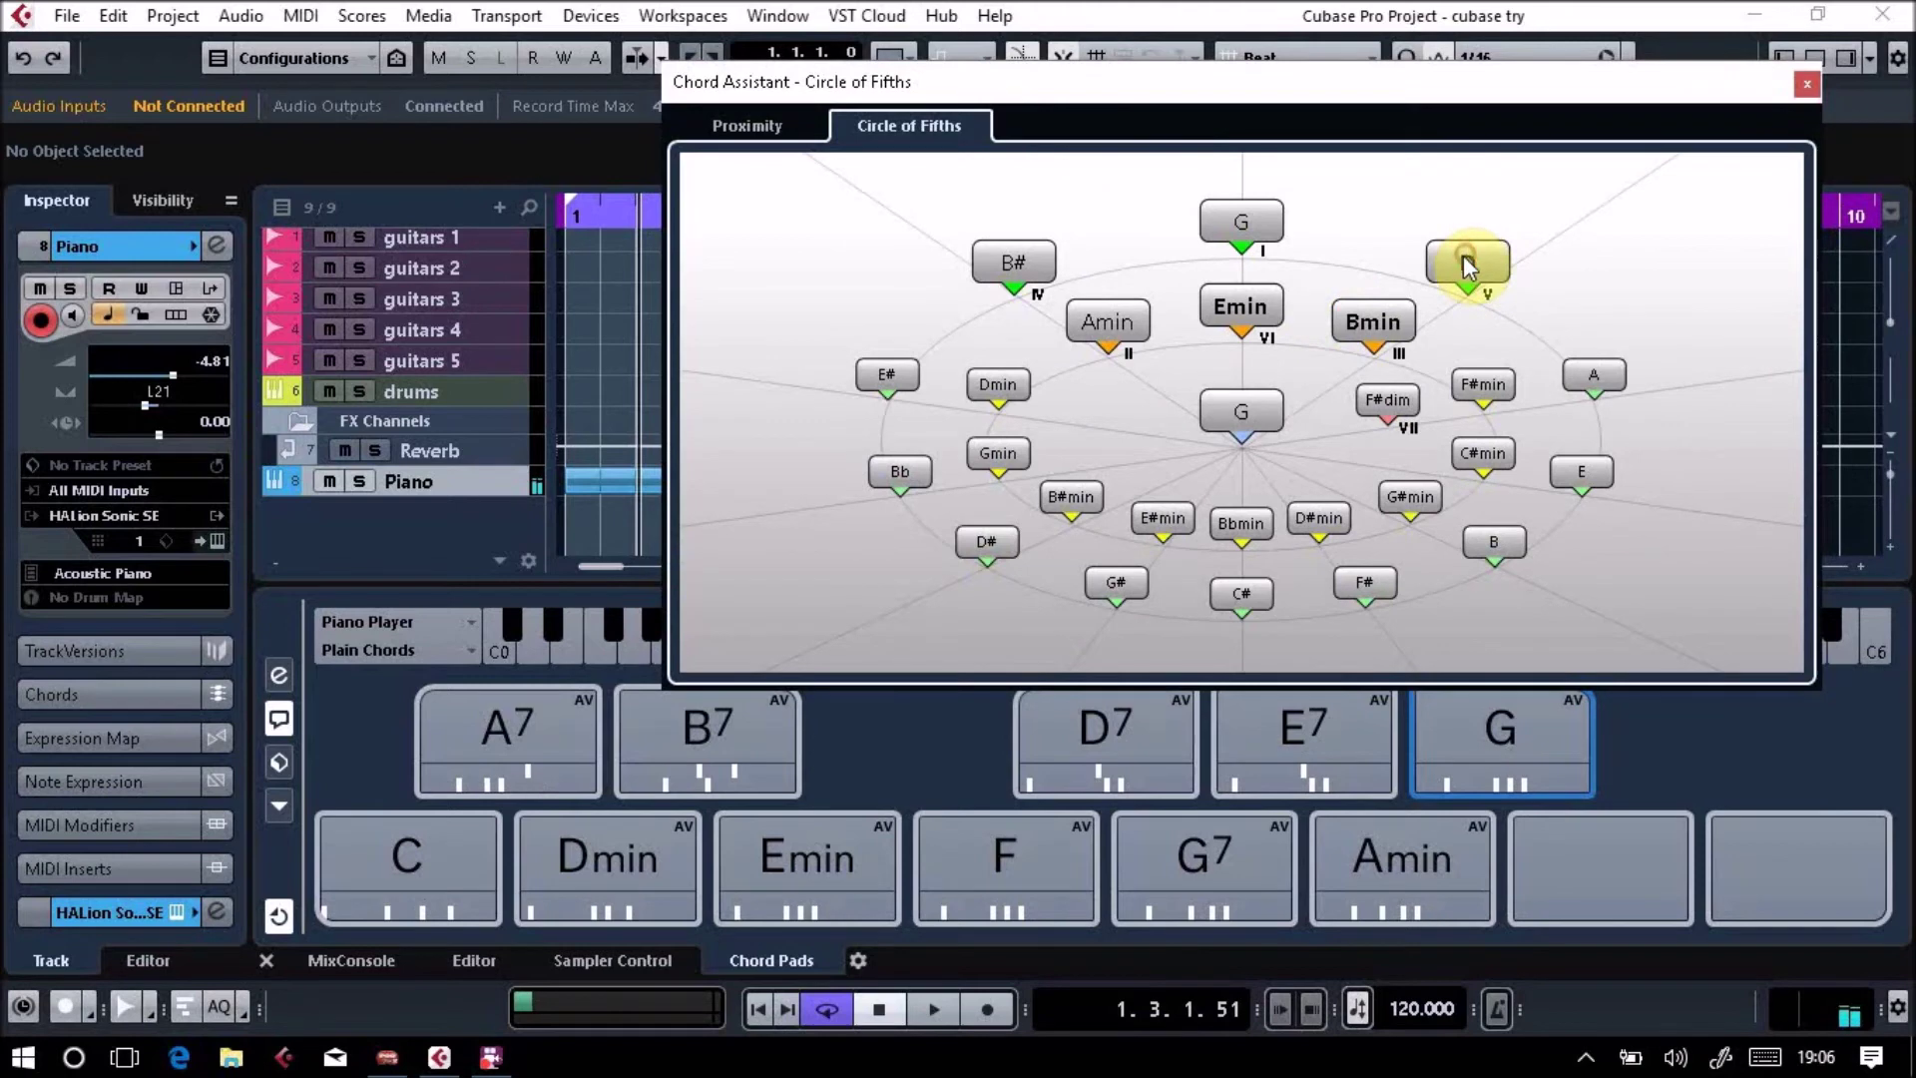
left_click(1233, 221)
left_click(1014, 260)
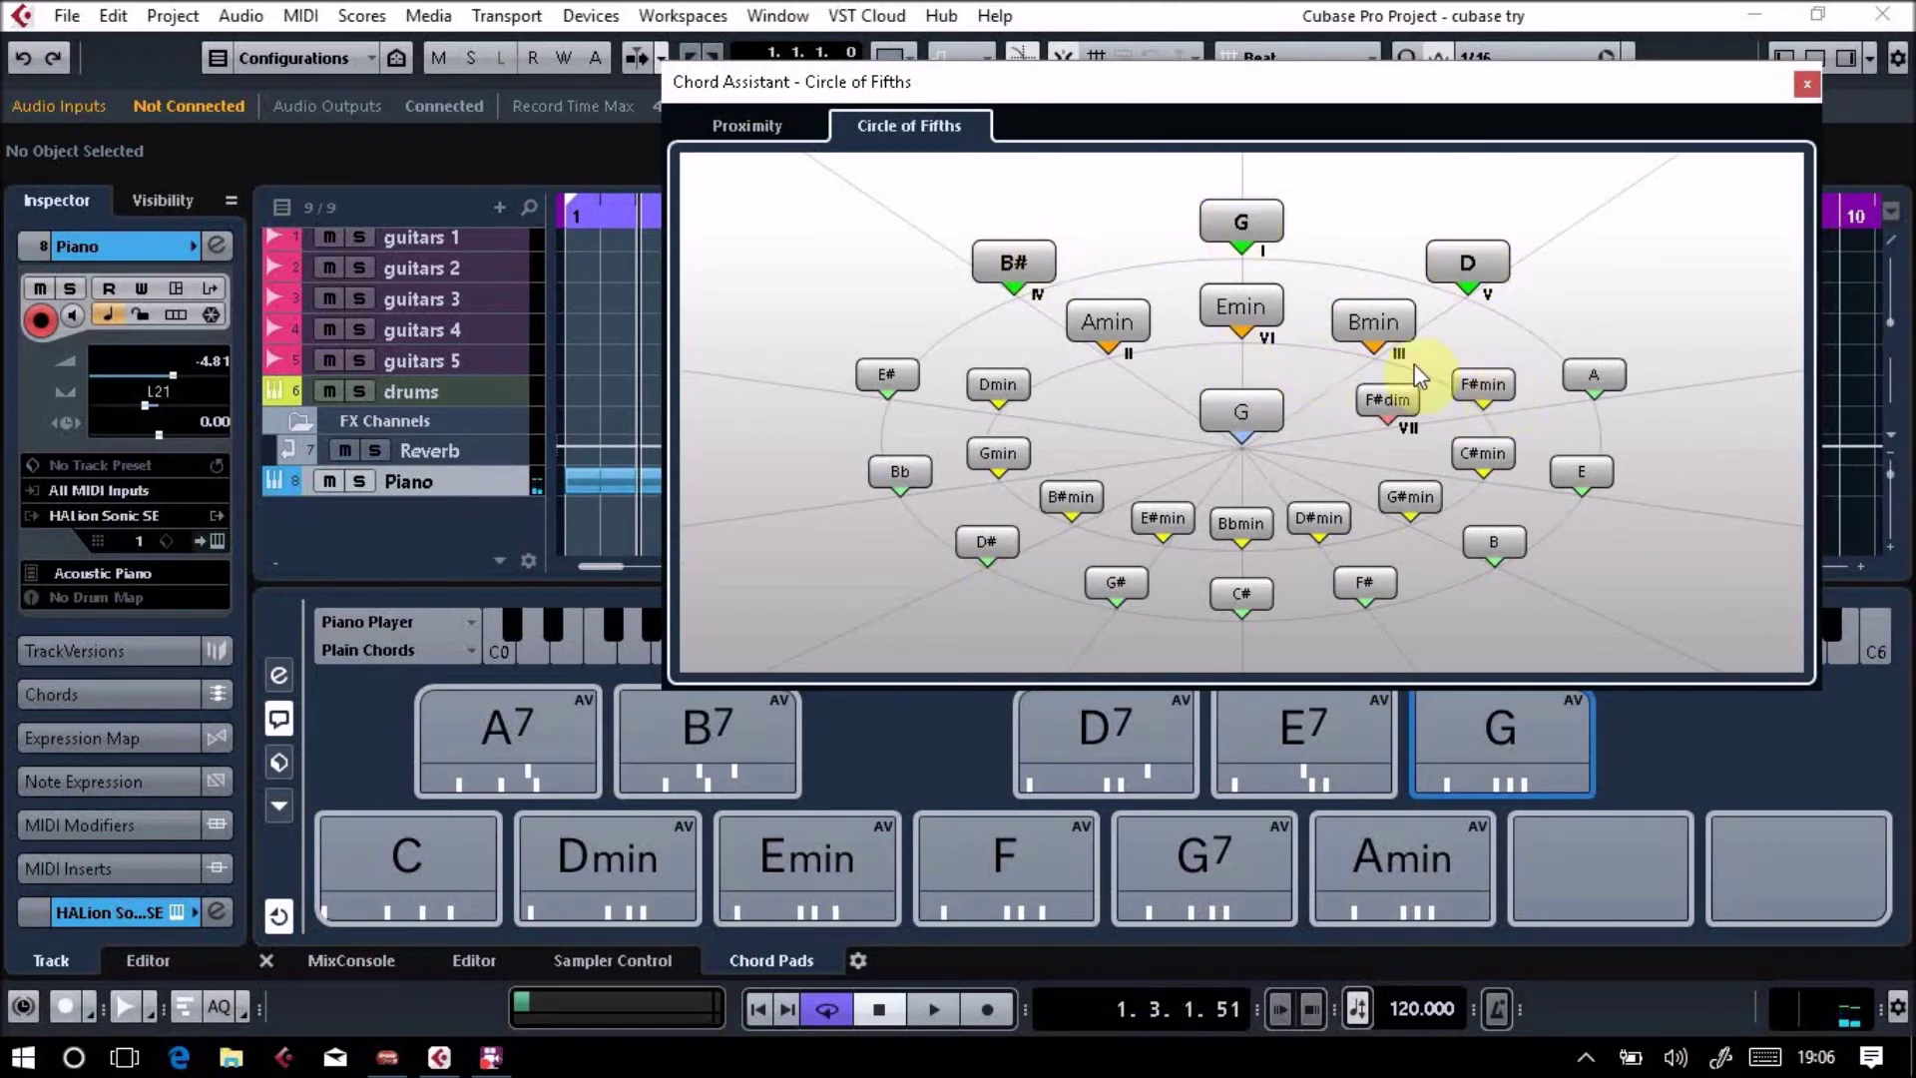
left_click(780, 132)
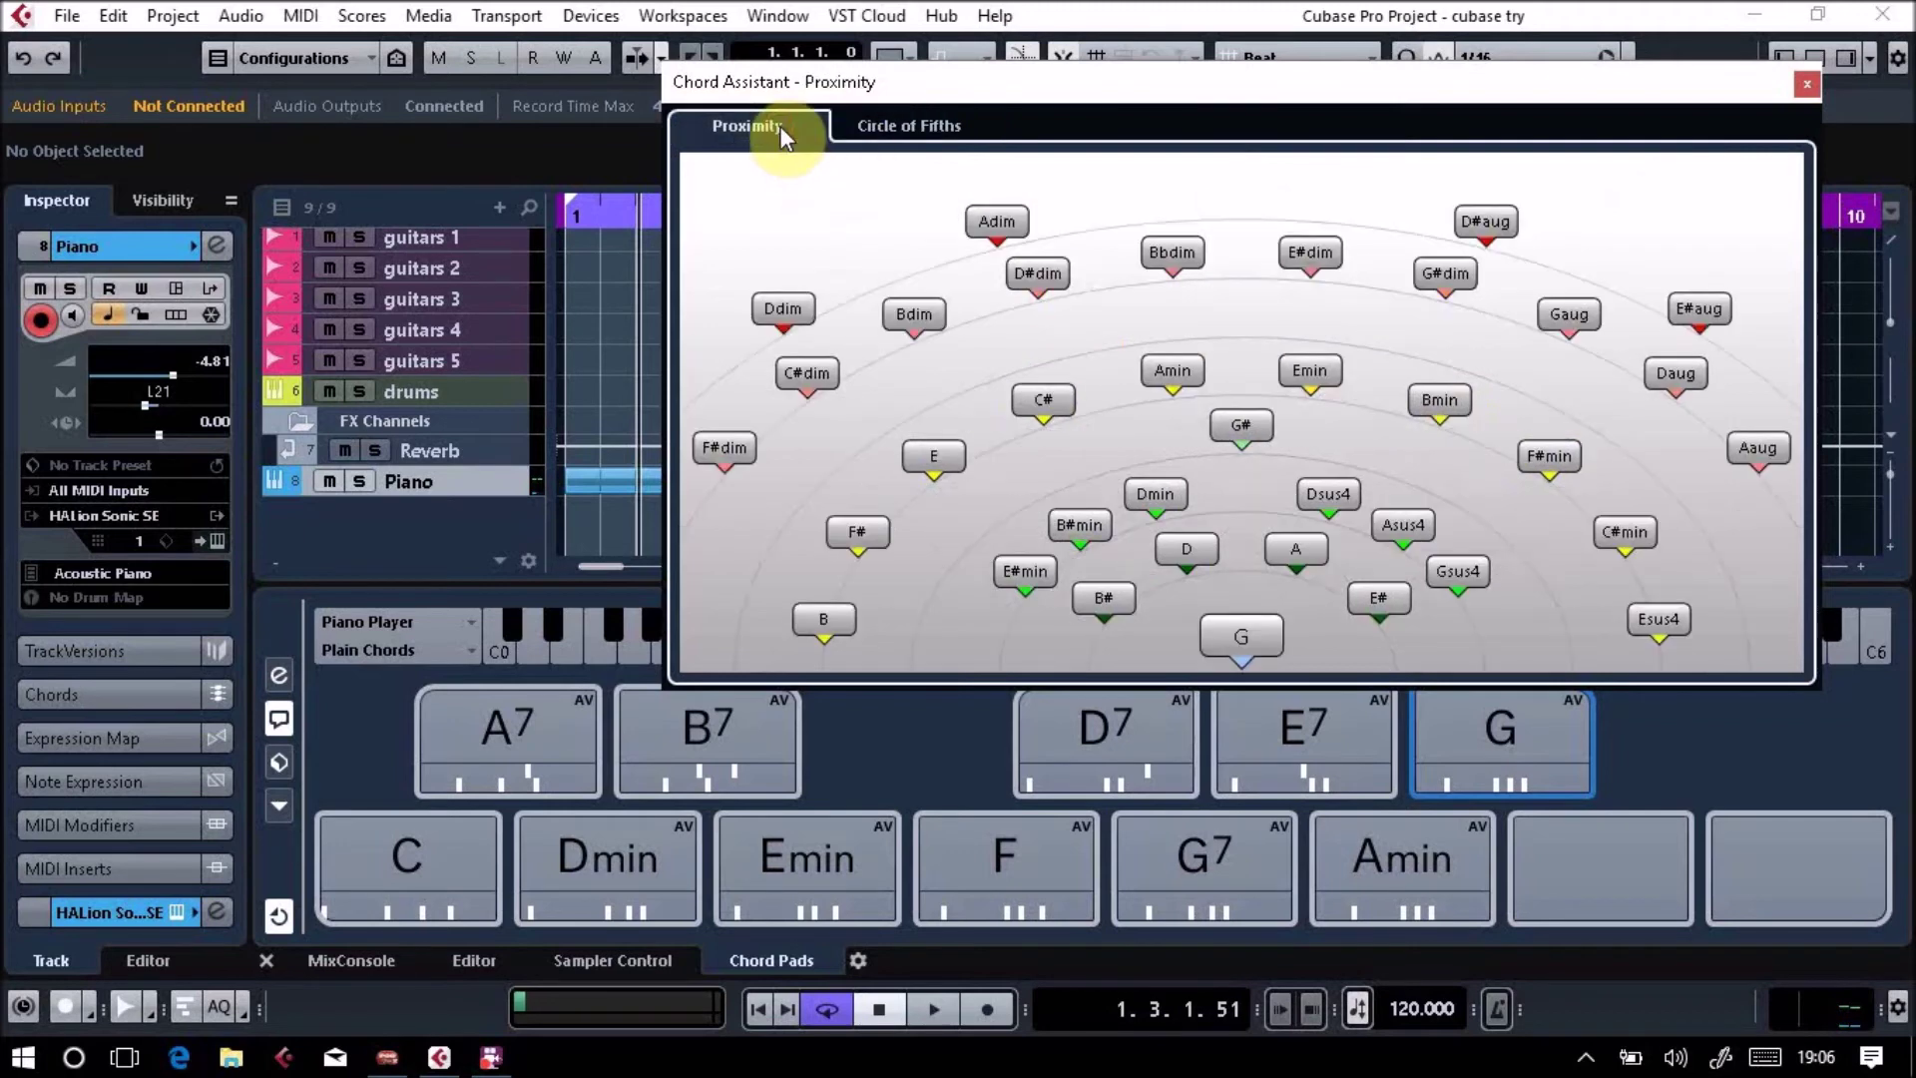
left_click(935, 119)
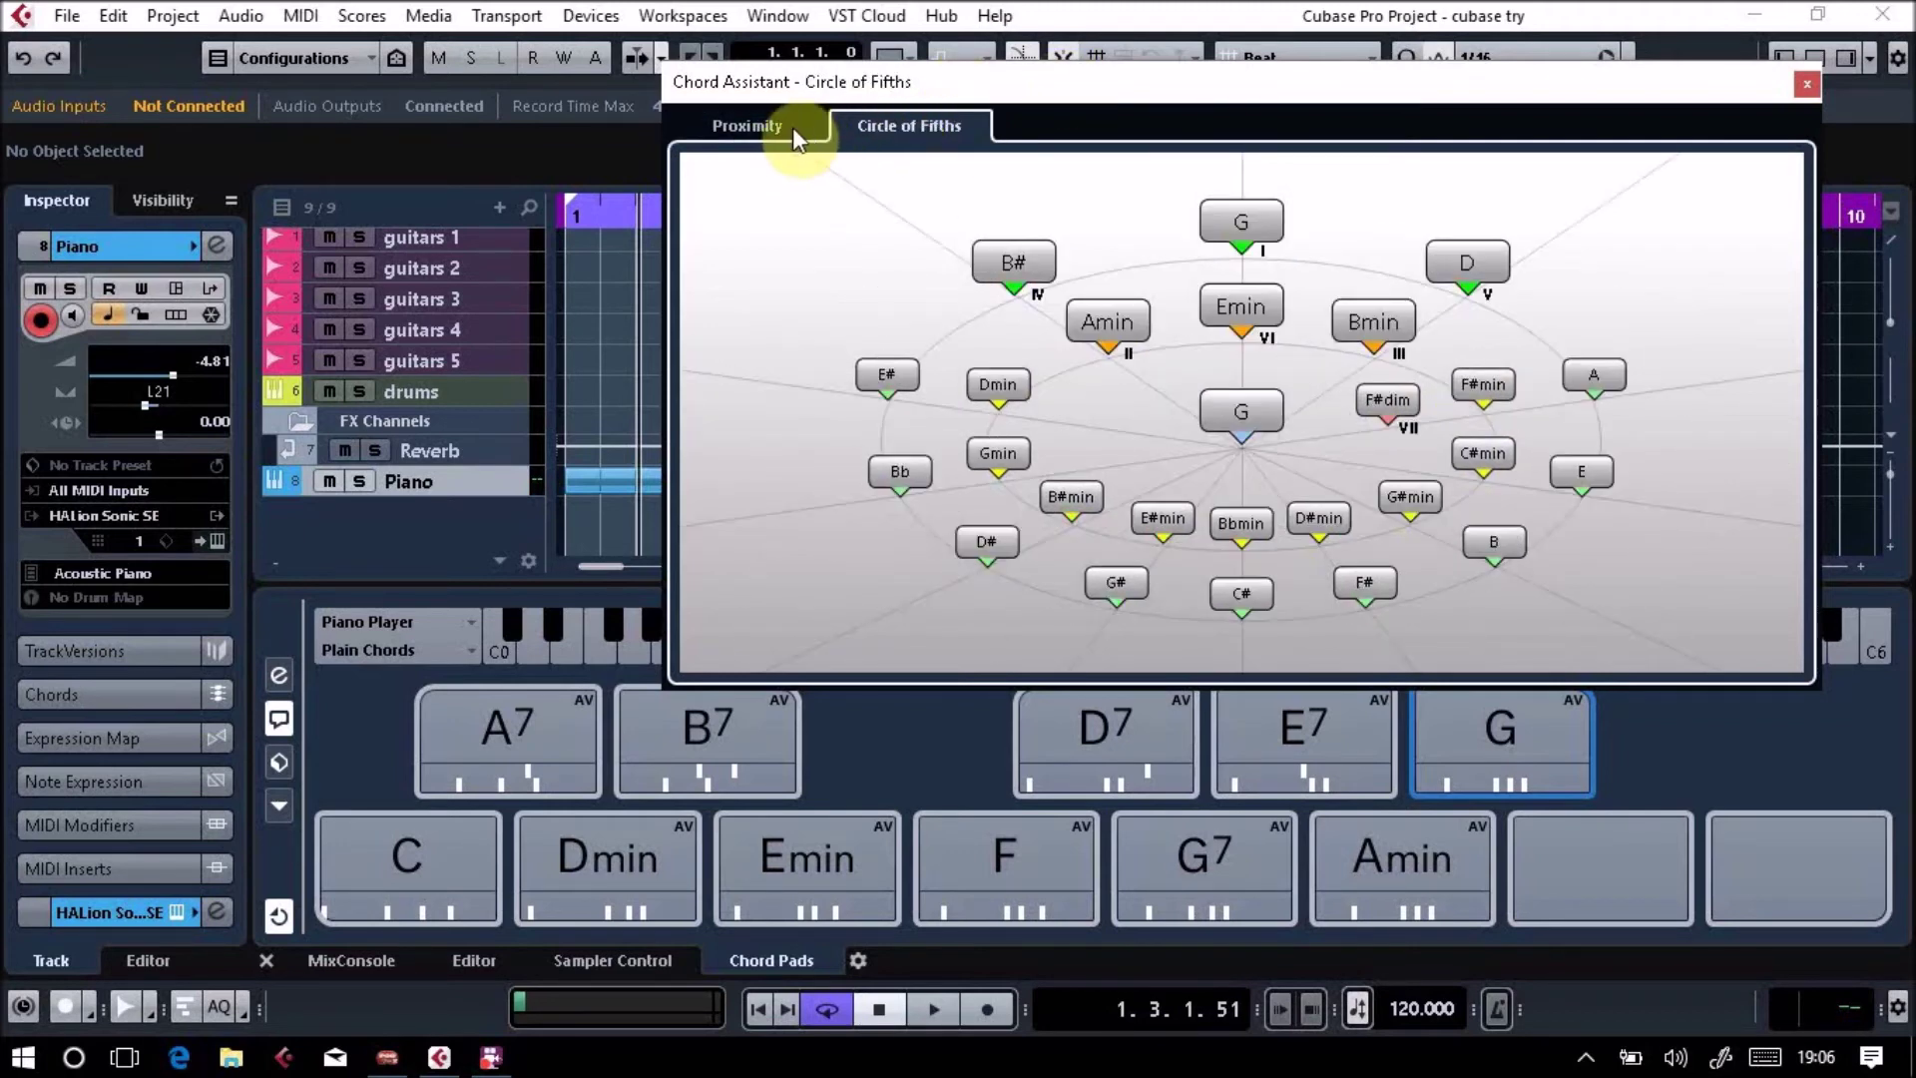
left_click(766, 127)
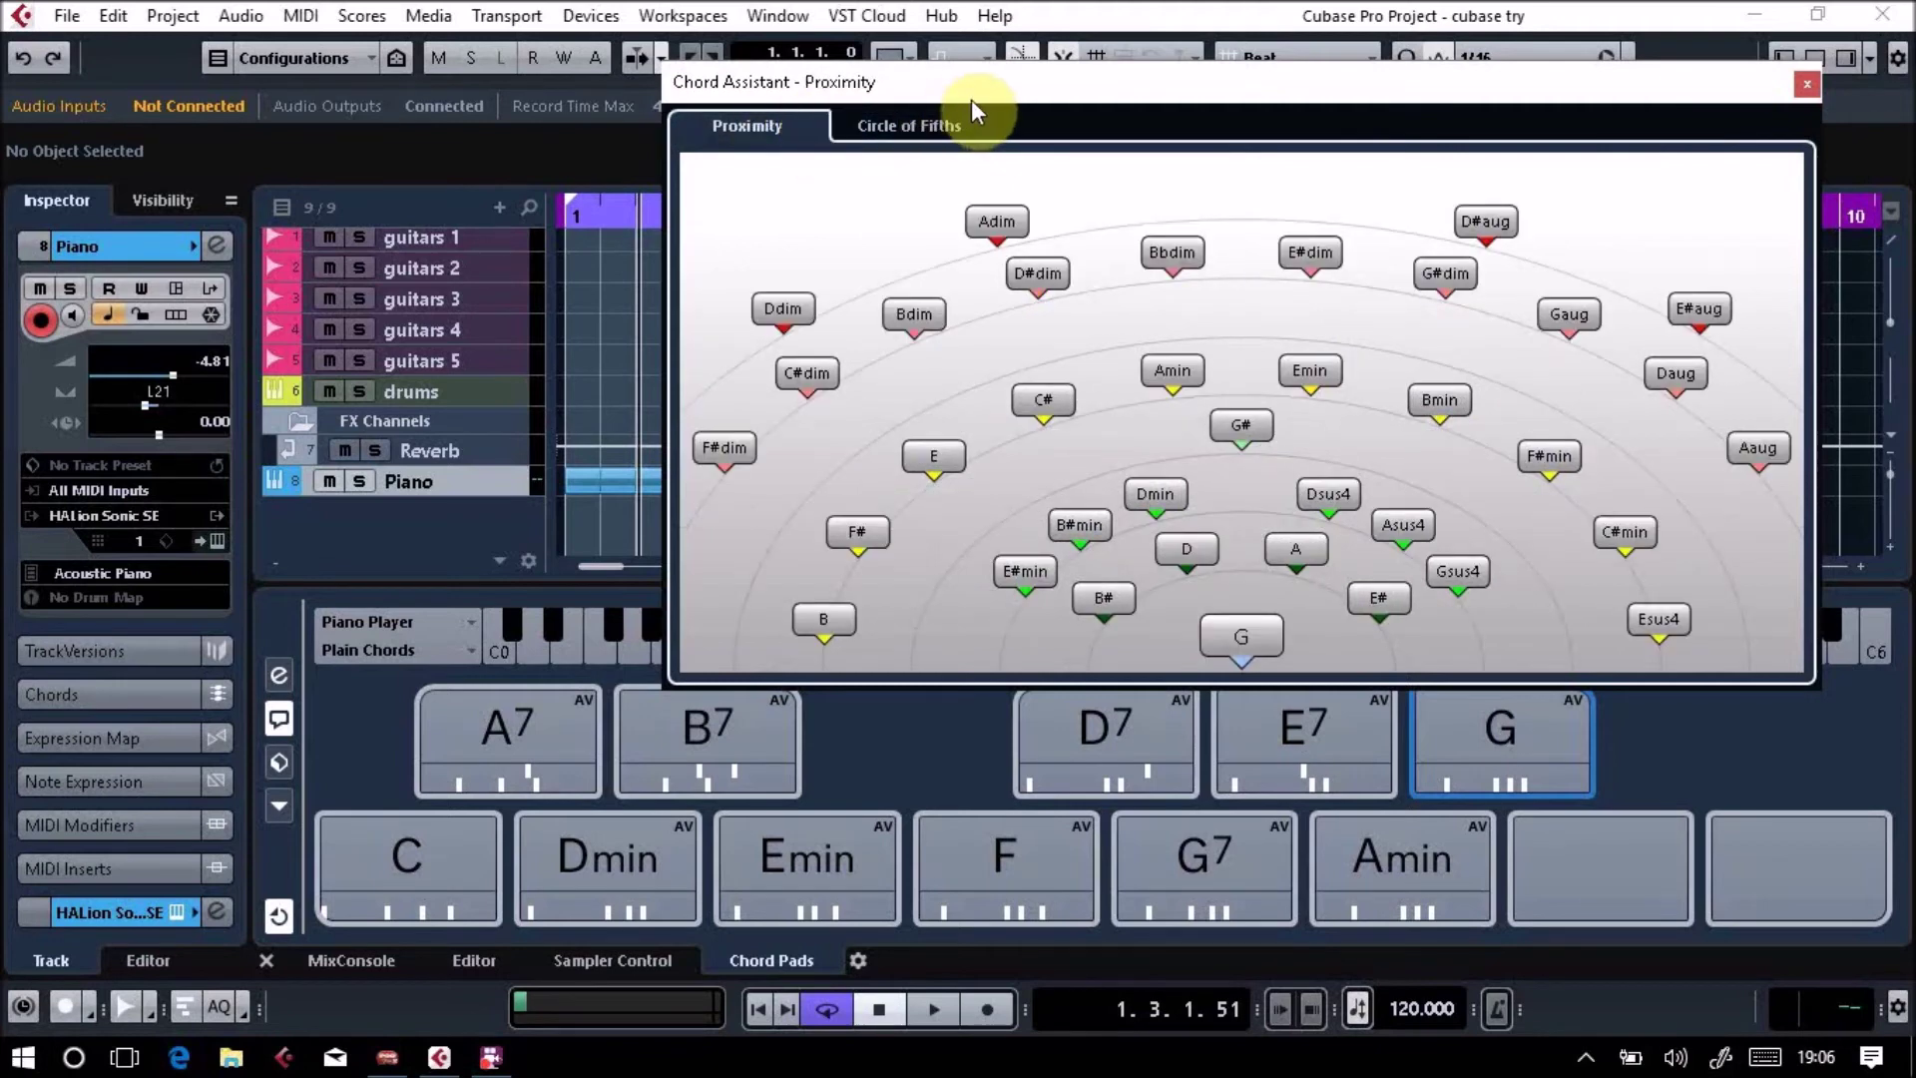
left_click_drag(972, 101, 1199, 73)
left_click(1460, 545)
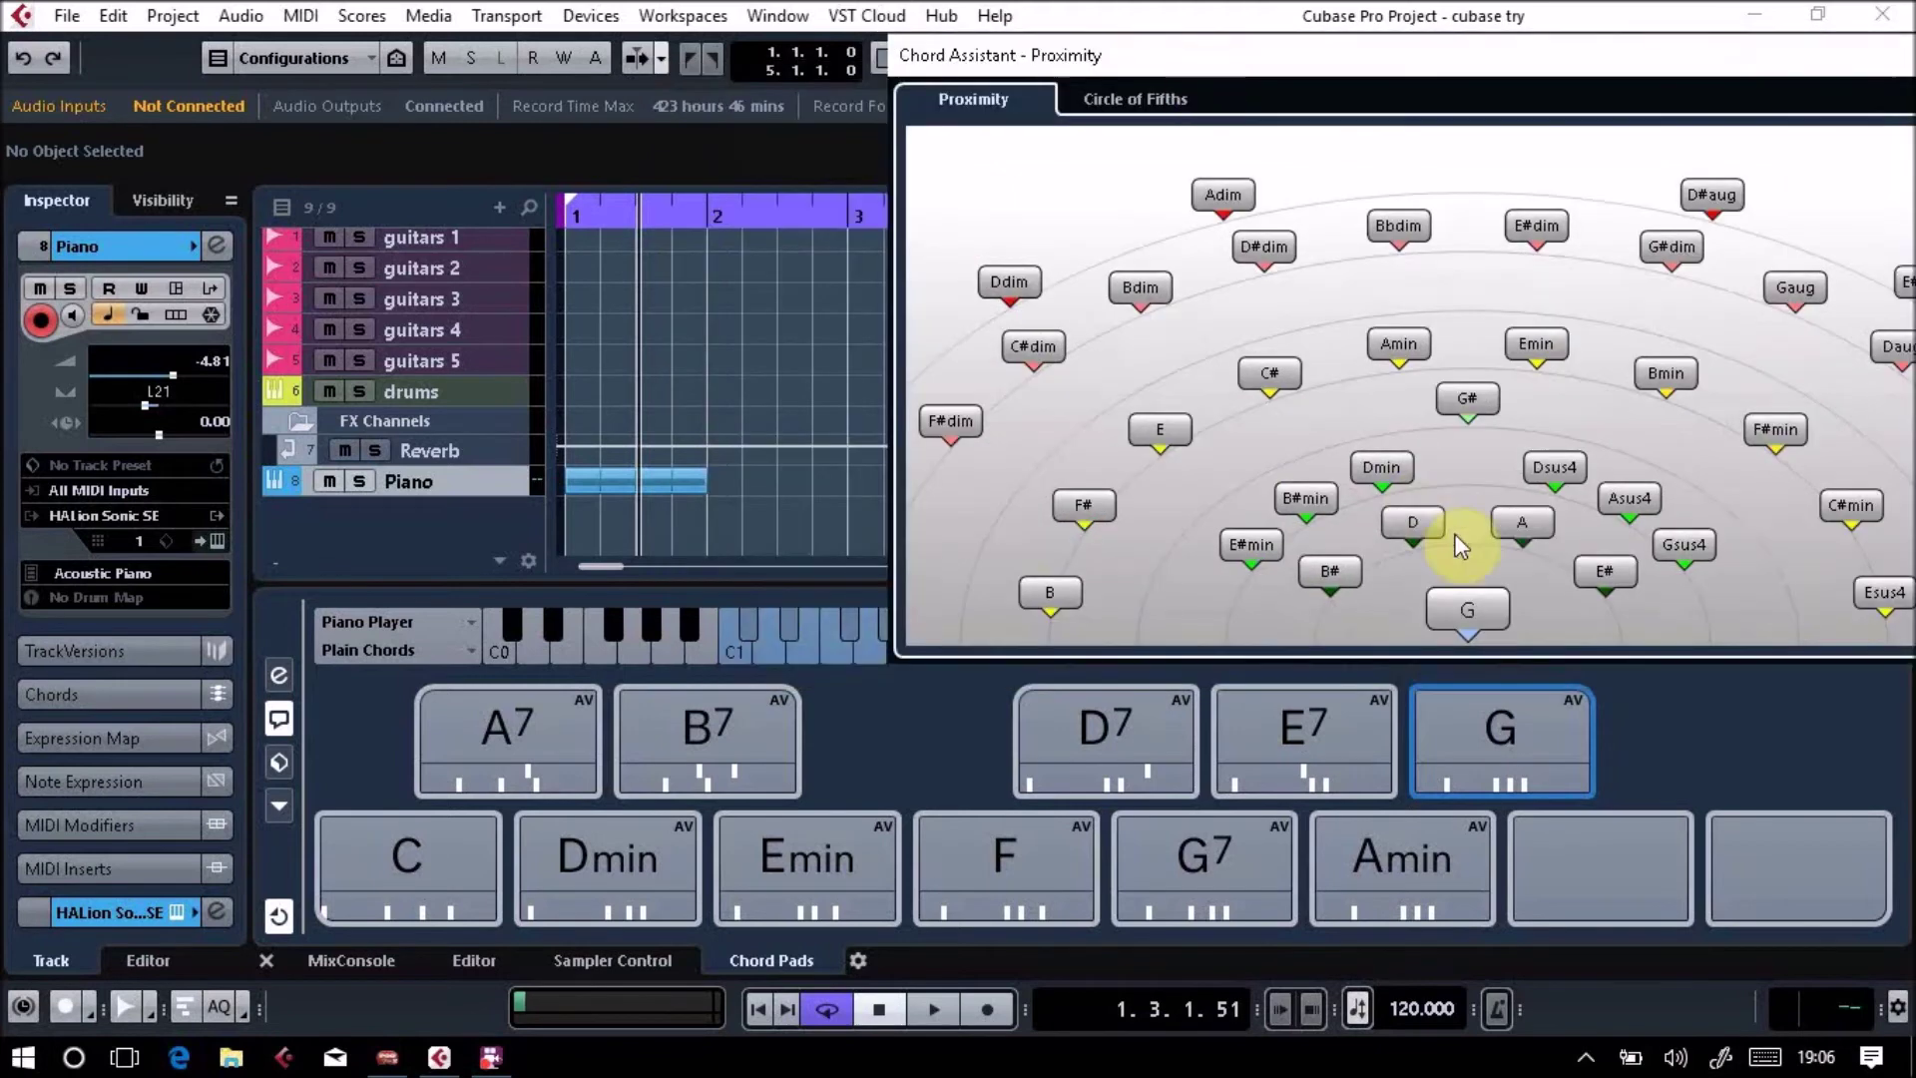
left_click(1456, 616)
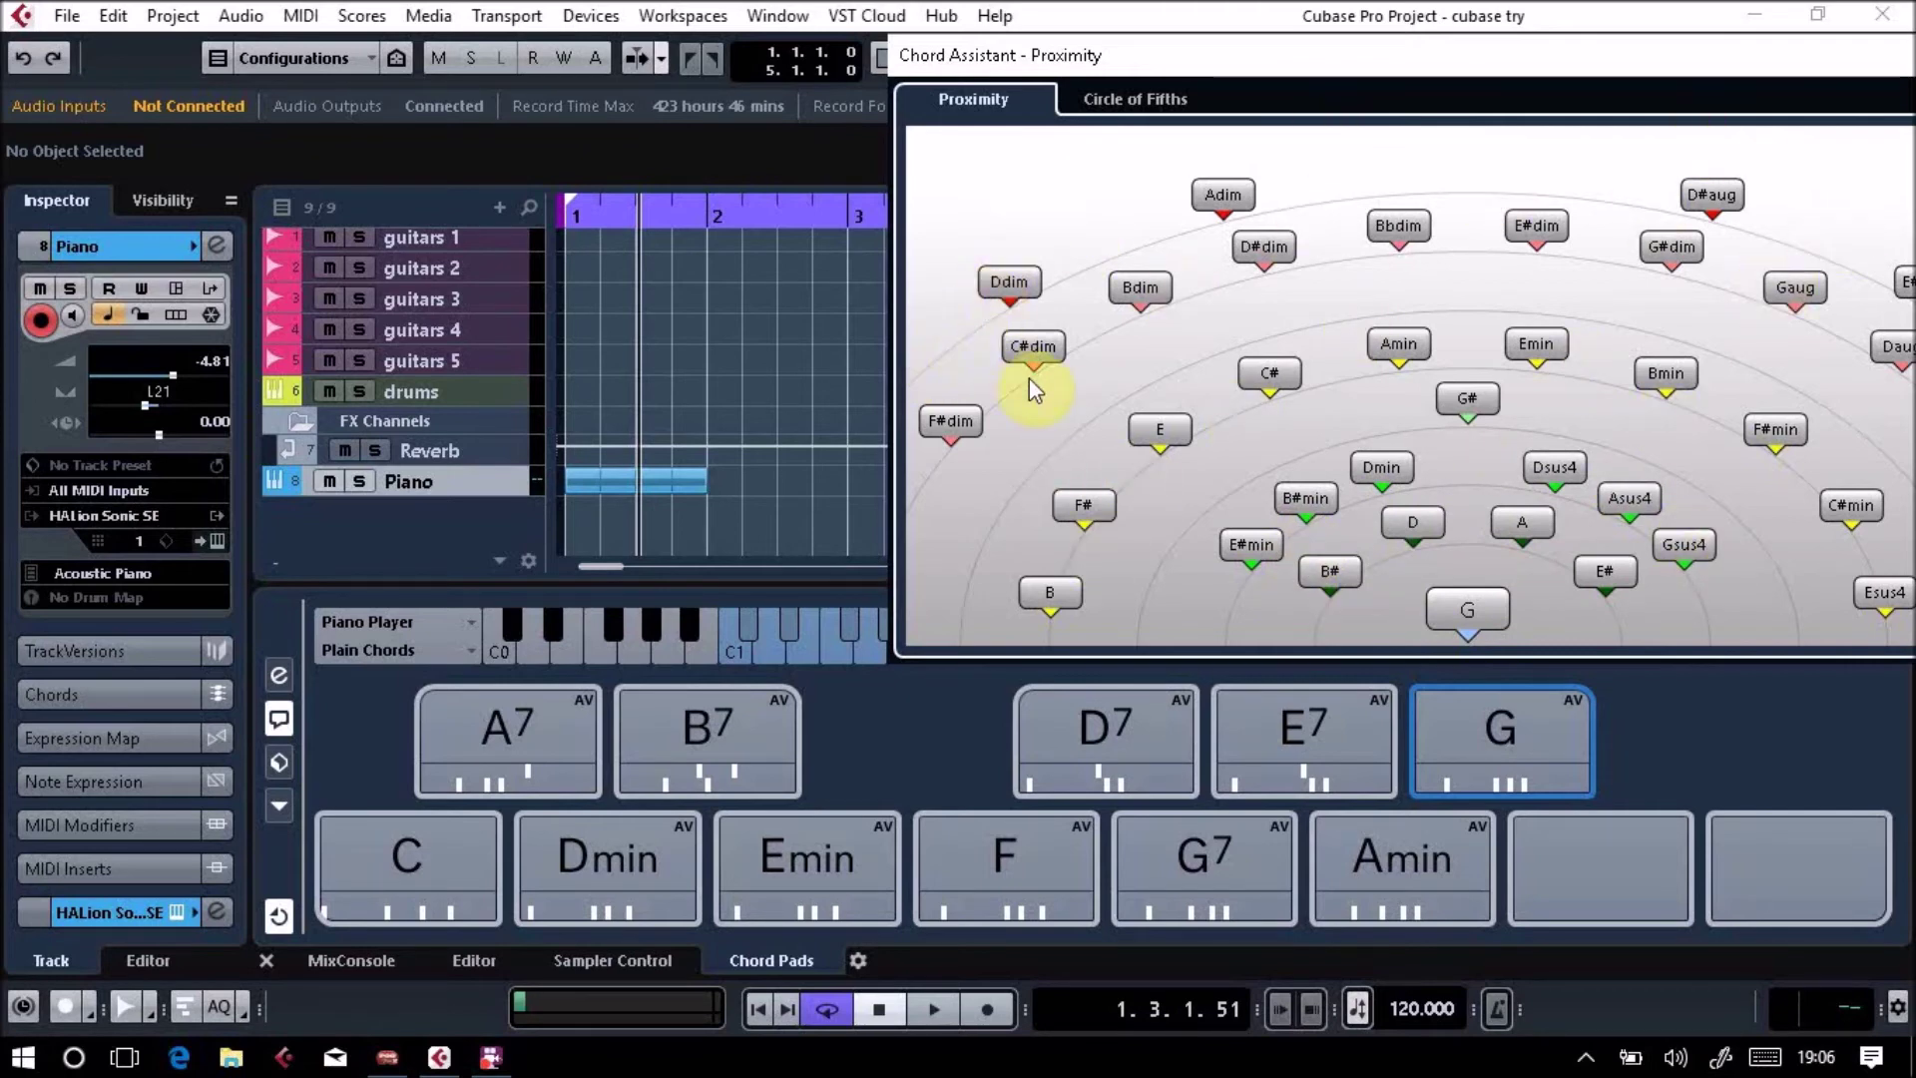
left_click(1422, 521)
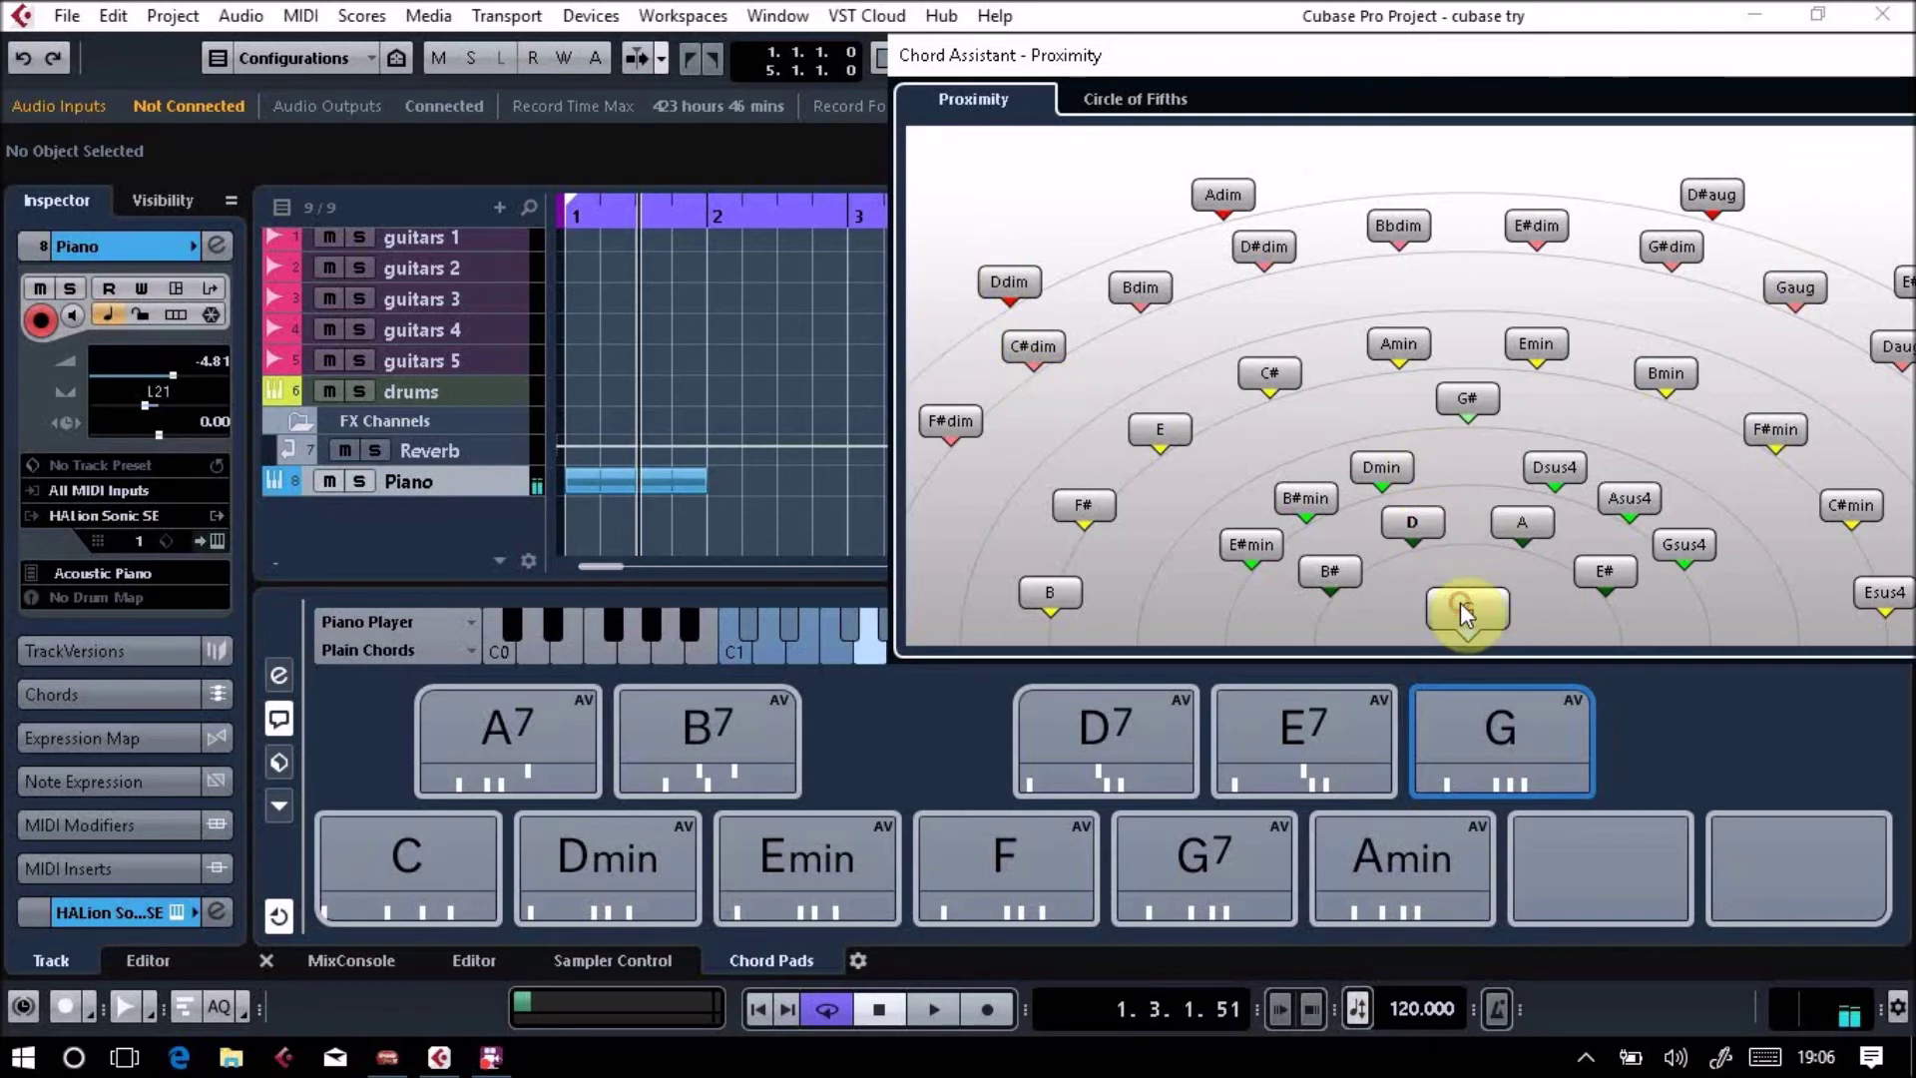
left_click(1416, 520)
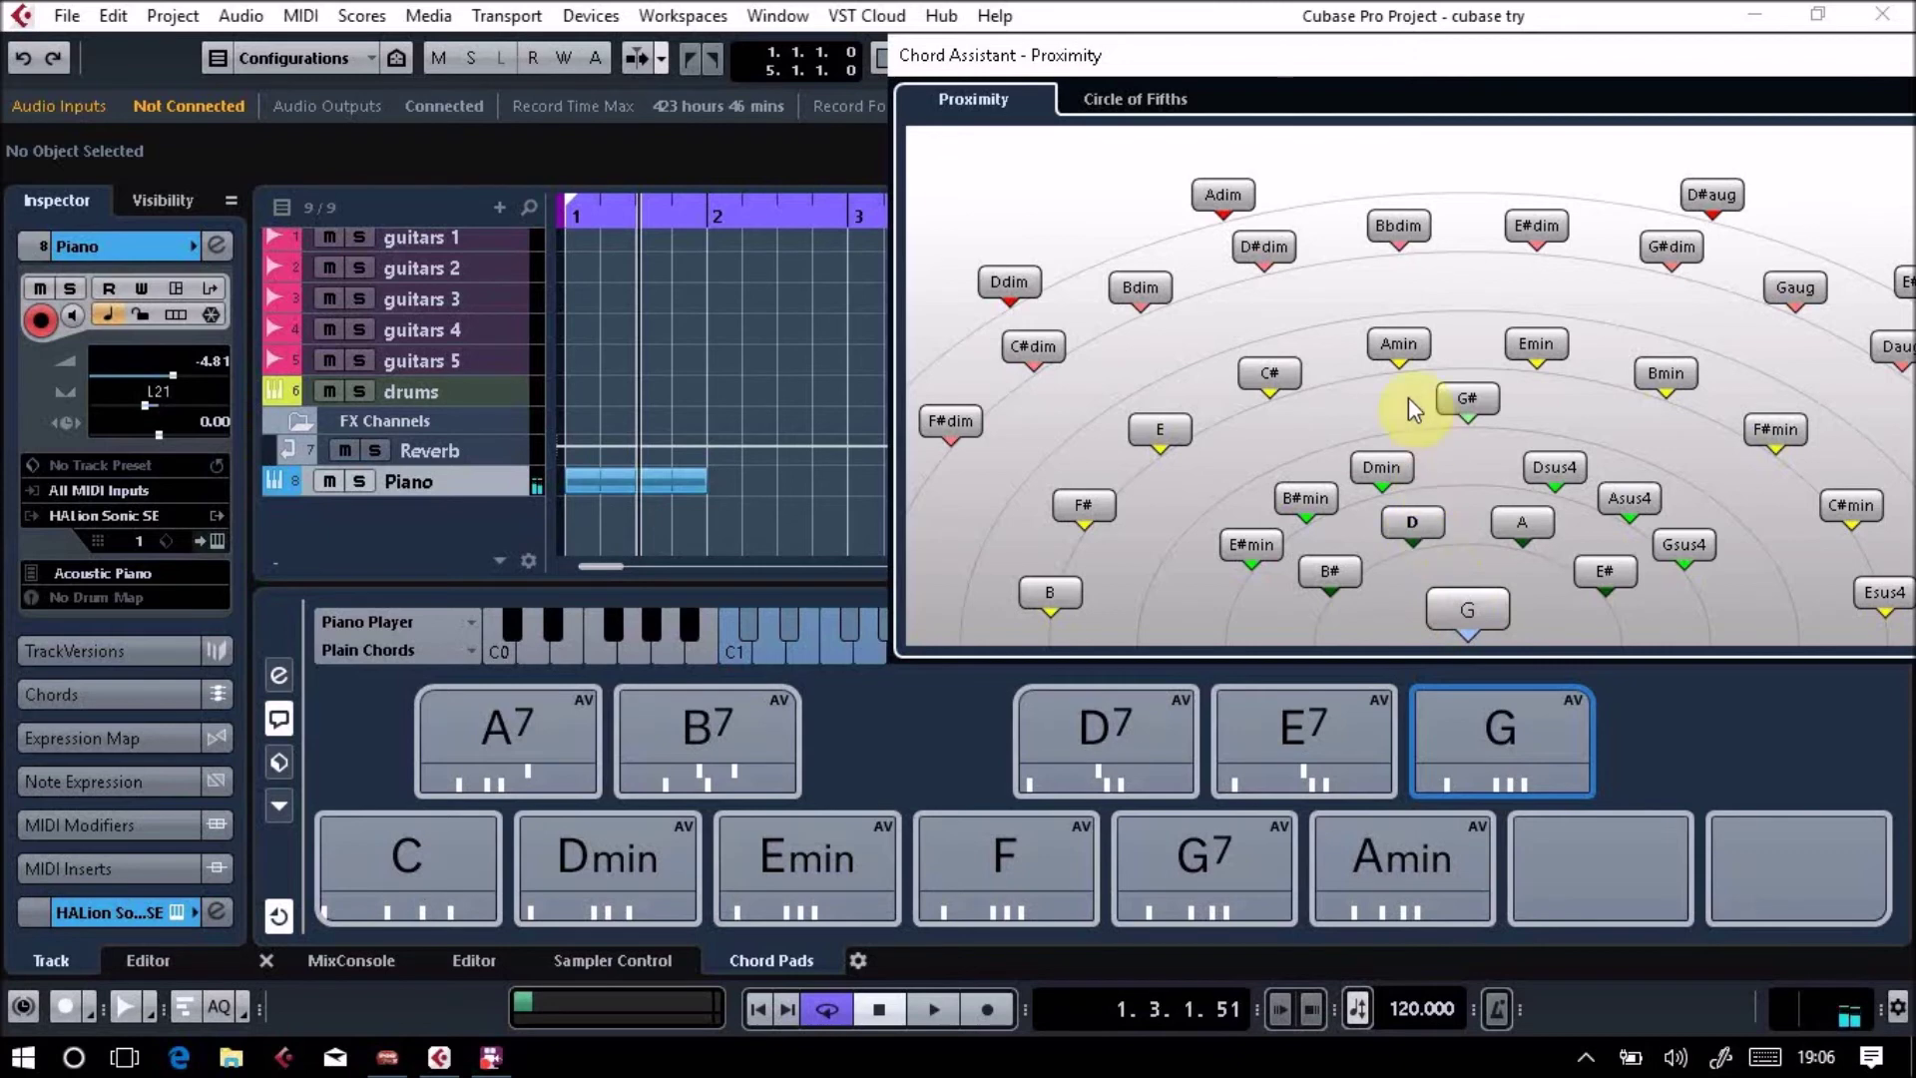
left_click(1407, 347)
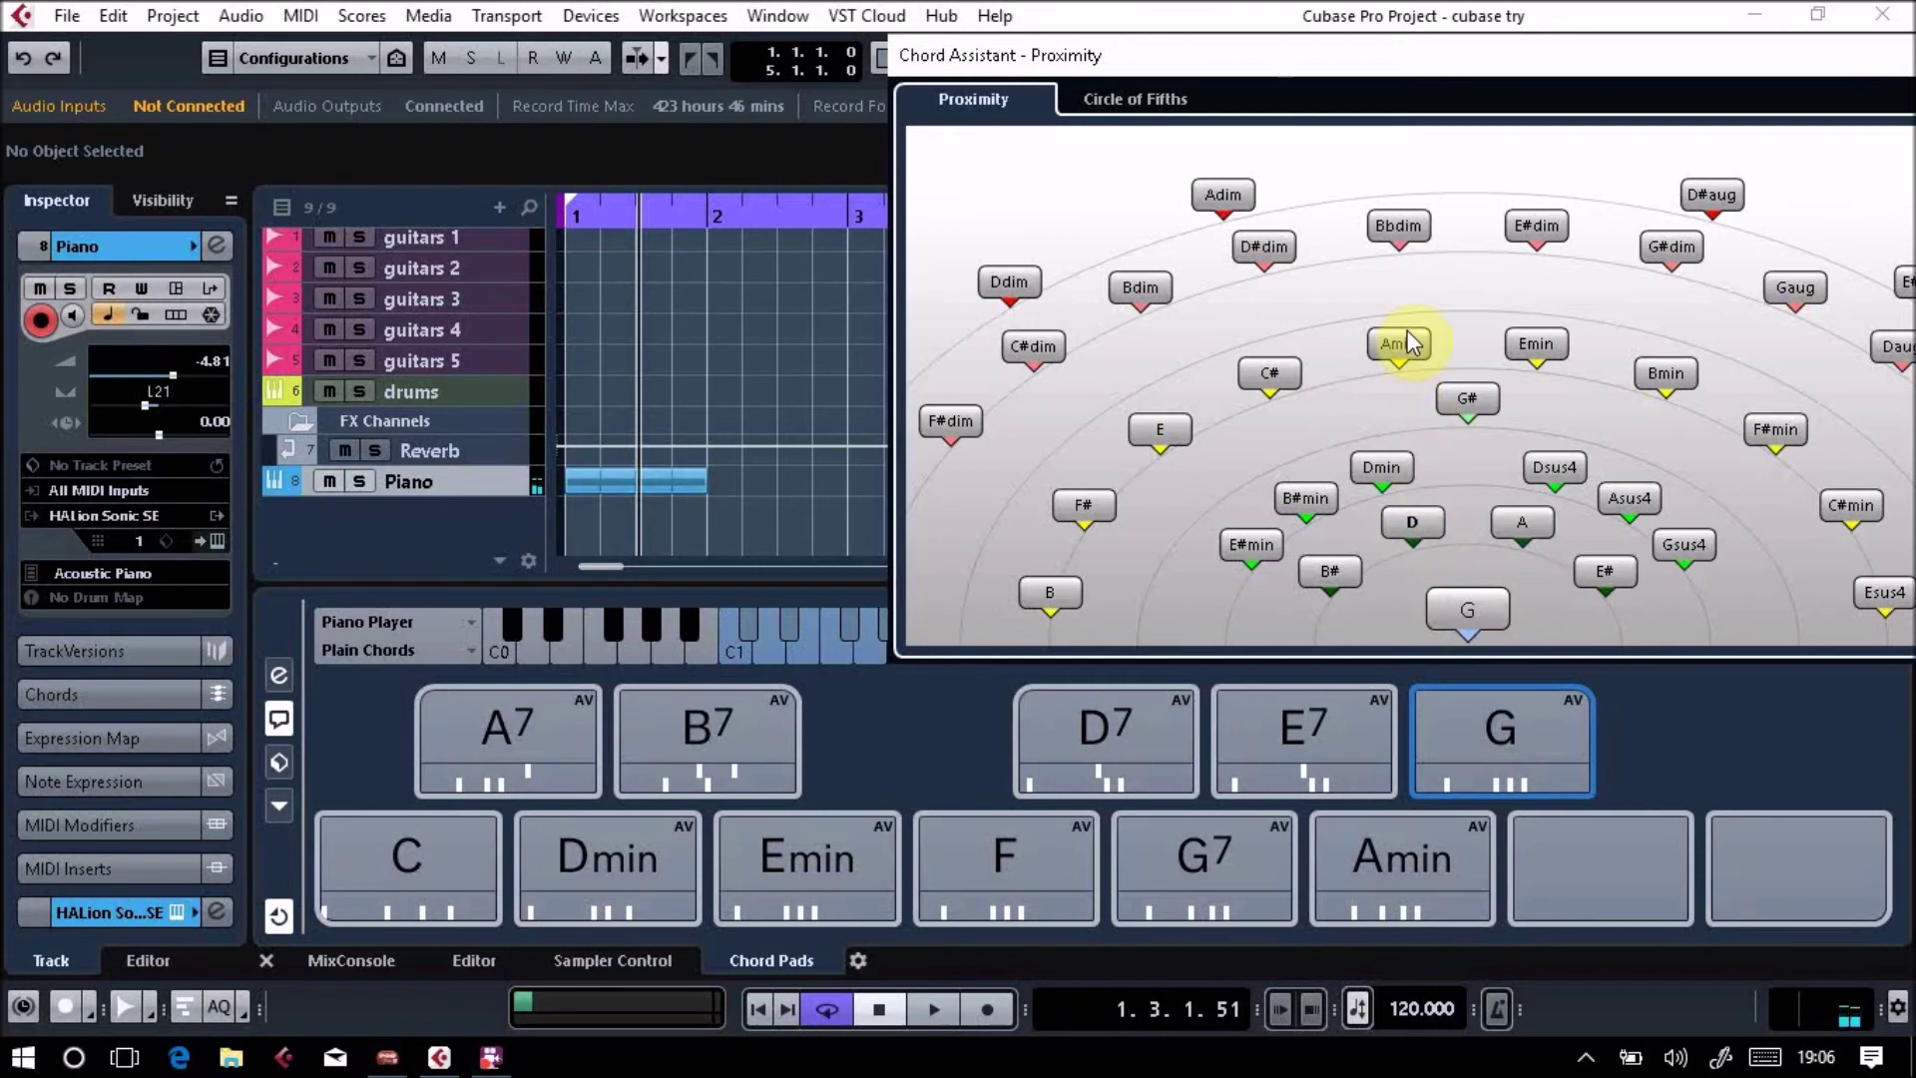
left_click(1520, 340)
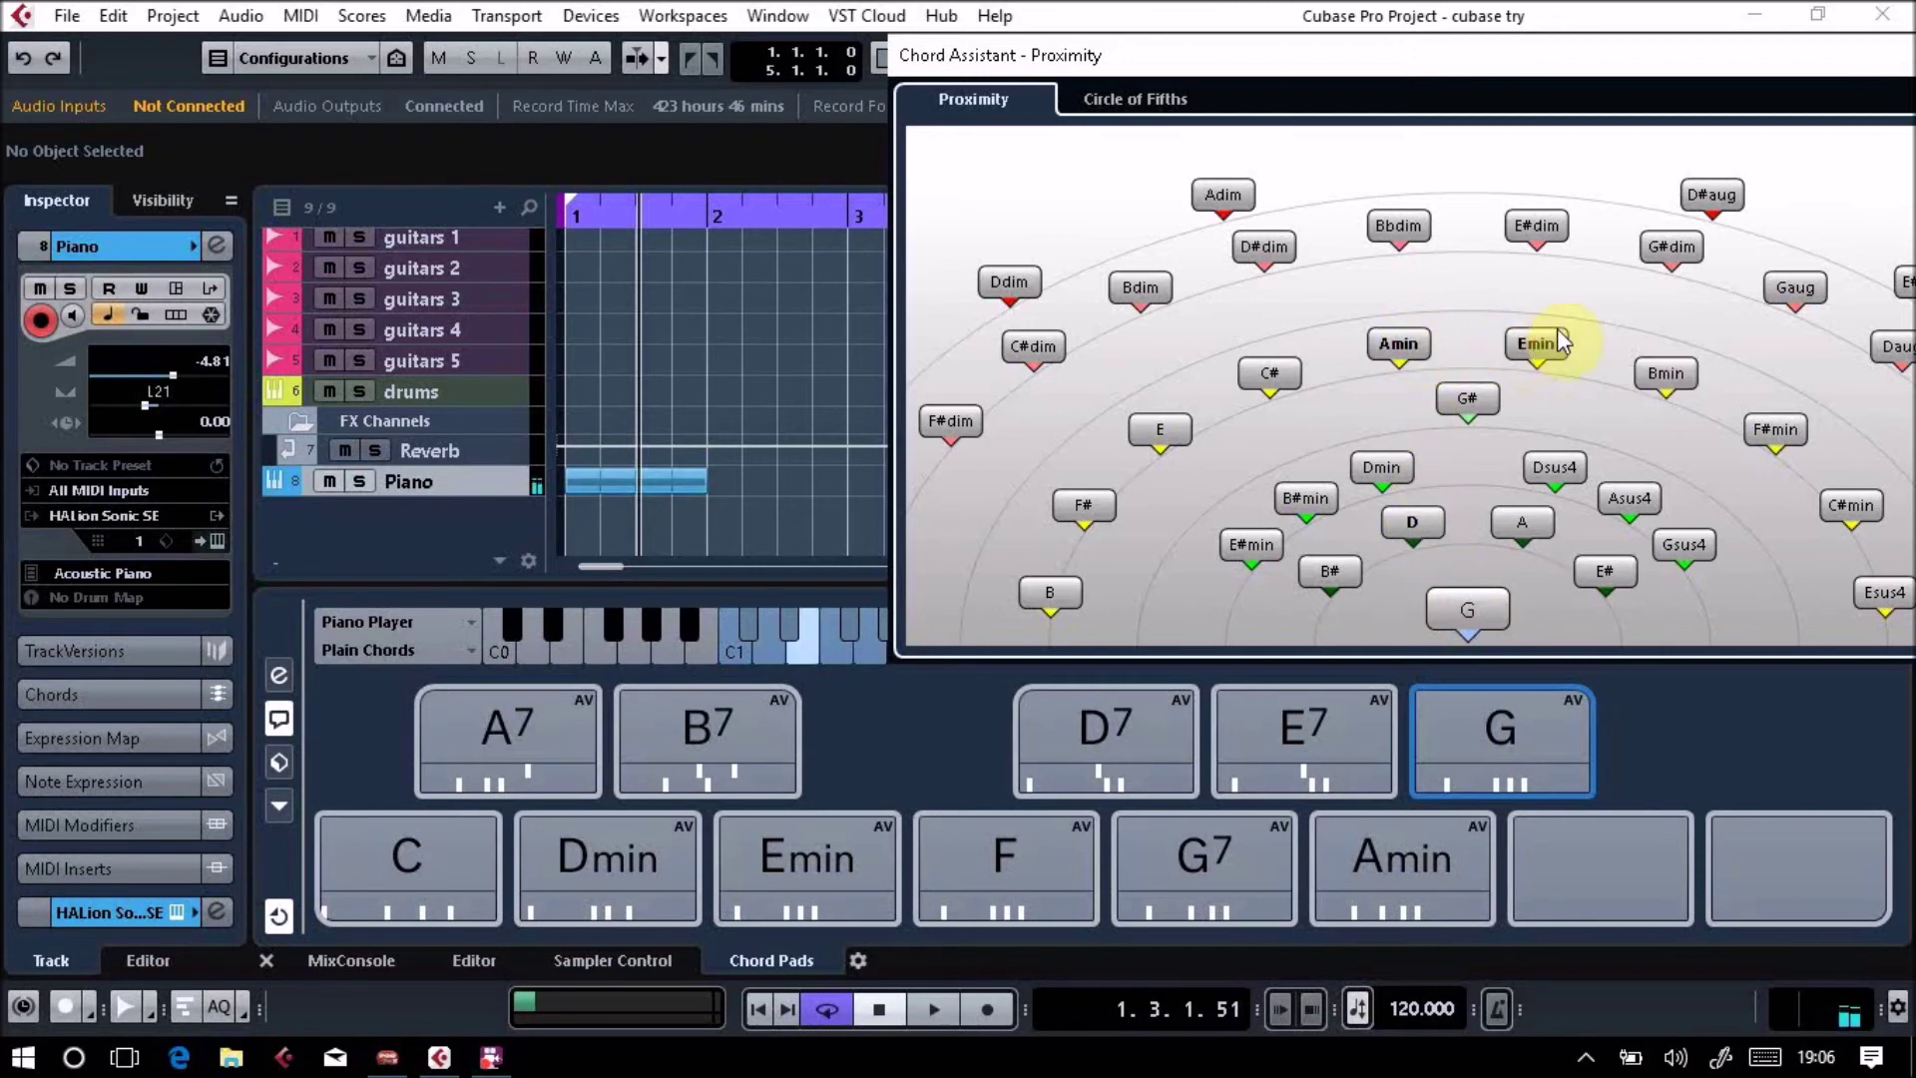
left_click(1783, 287)
left_click(1670, 249)
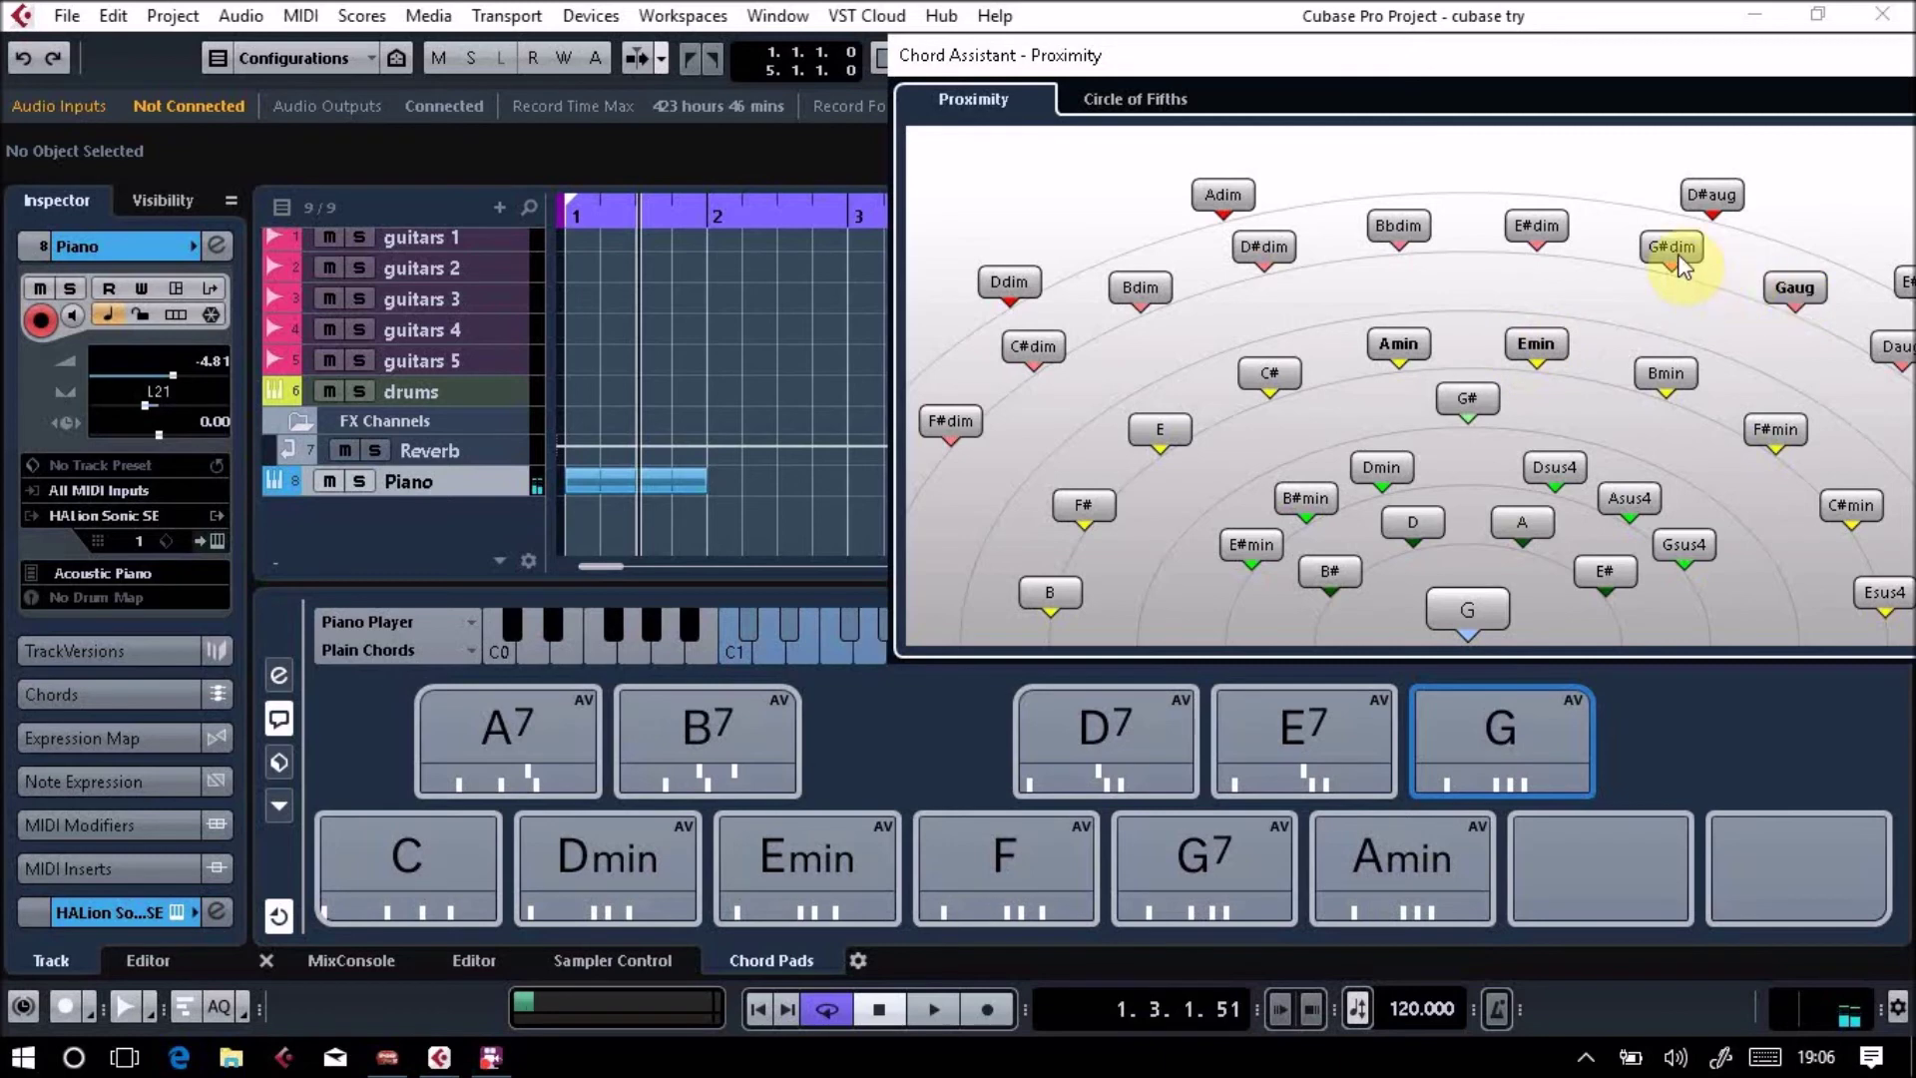
left_click(1659, 367)
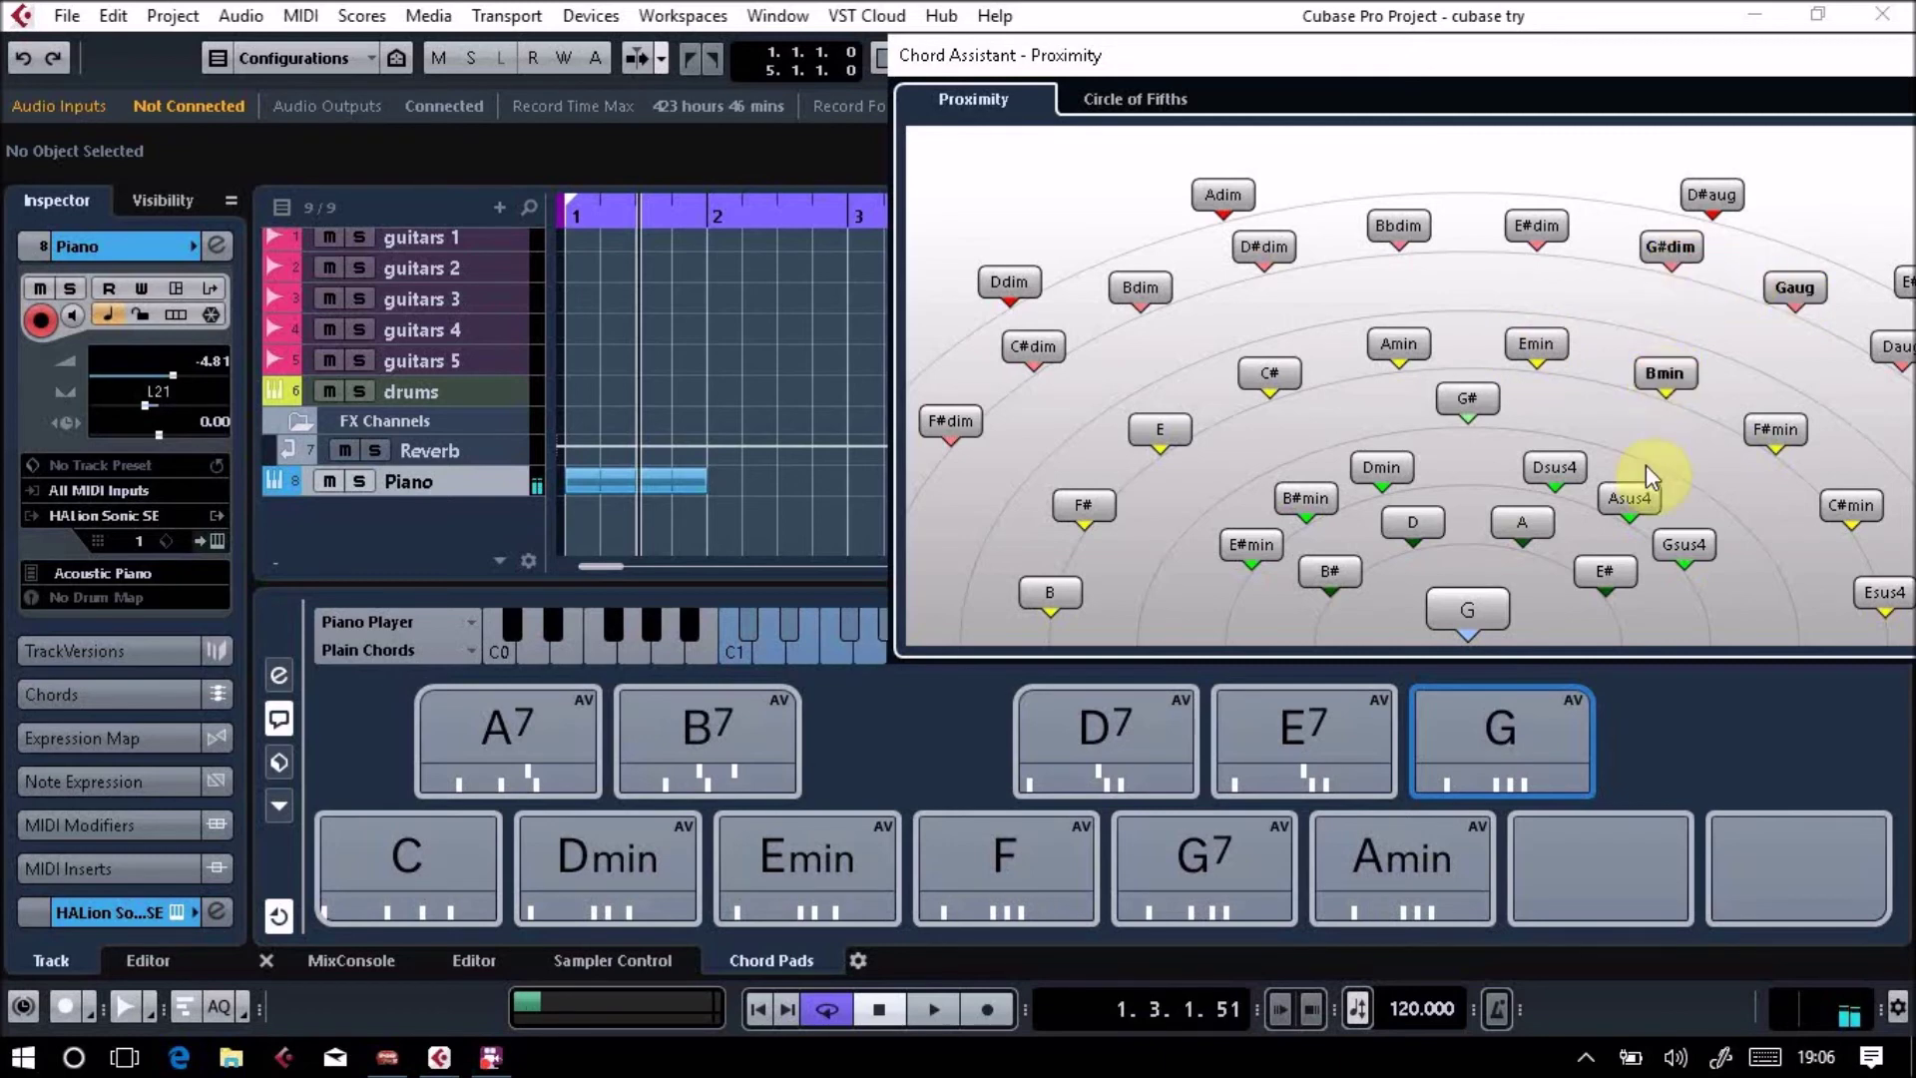
left_click(1633, 499)
left_click(1675, 545)
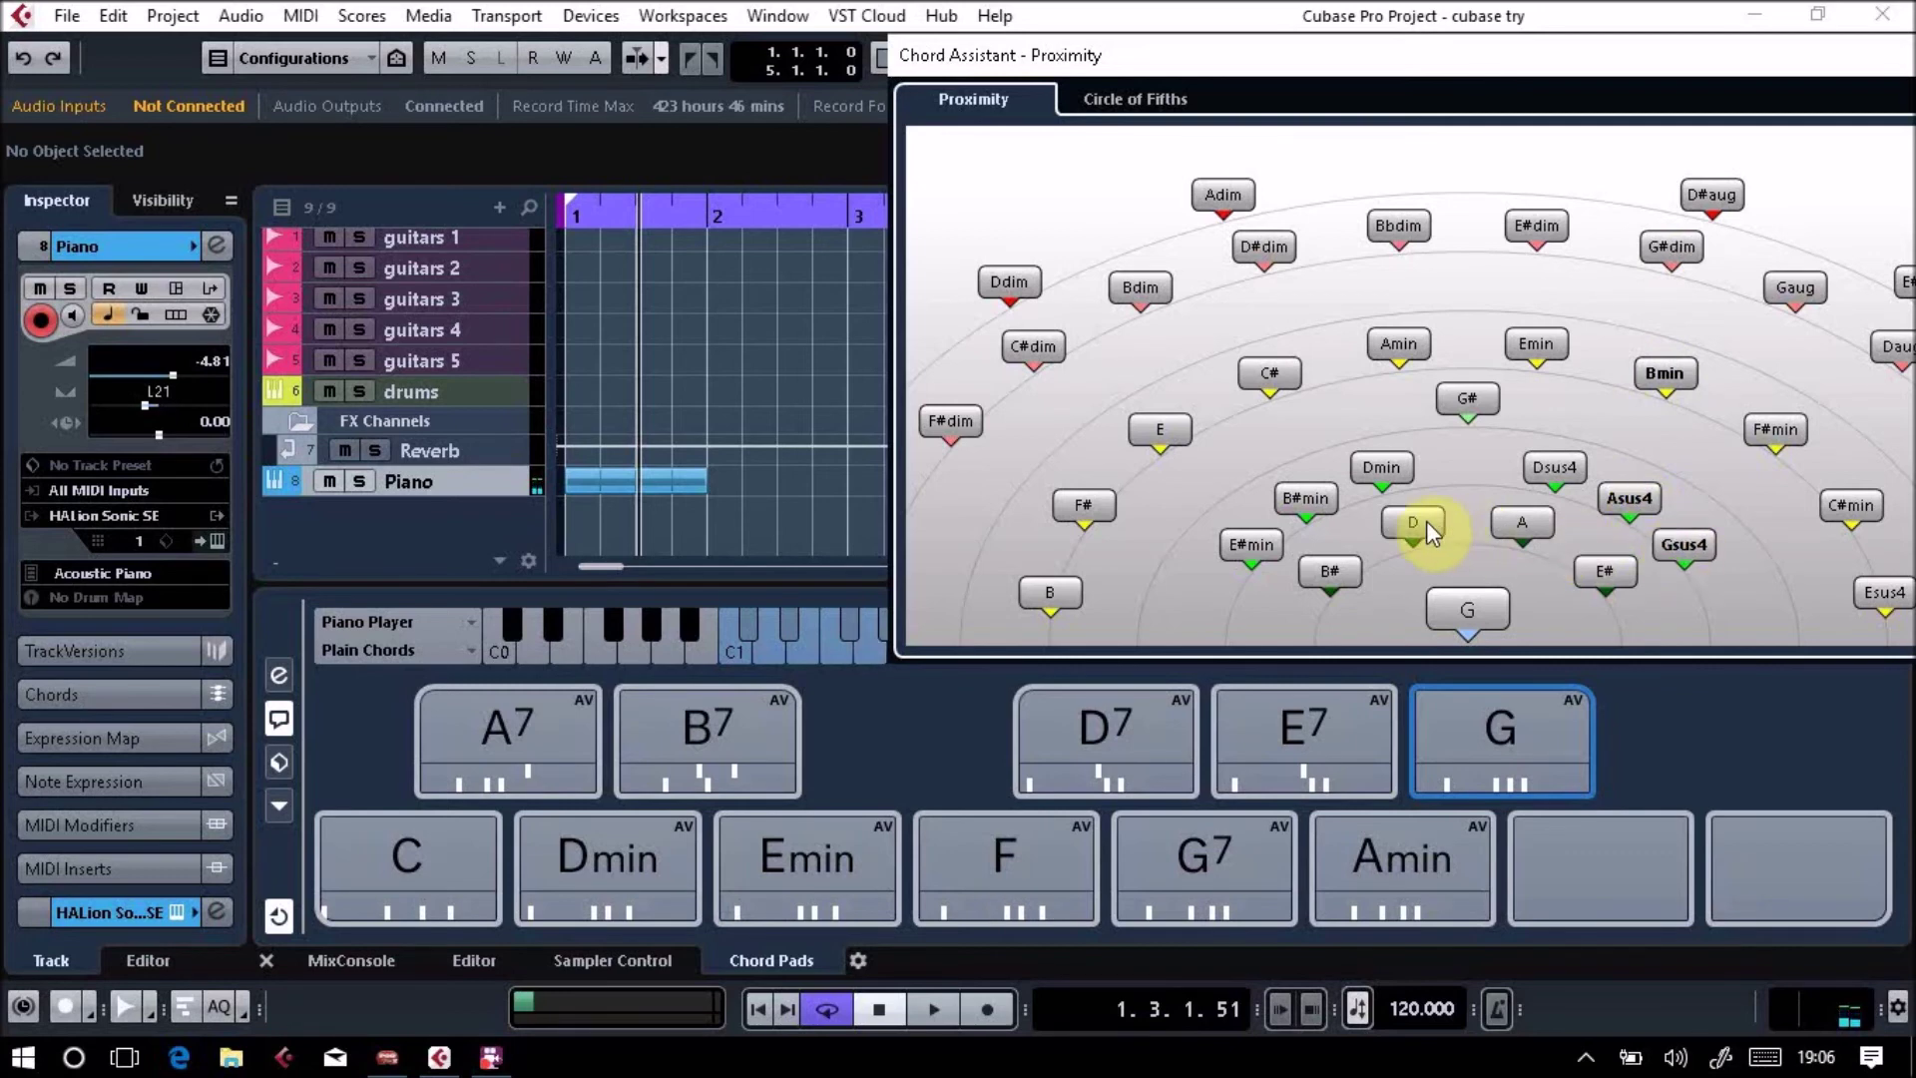
left_click(1168, 56)
Move the Chord Assistant aside and place D and Amin chord parts at bars 2 and 3.
left_click_drag(1166, 53, 1344, 53)
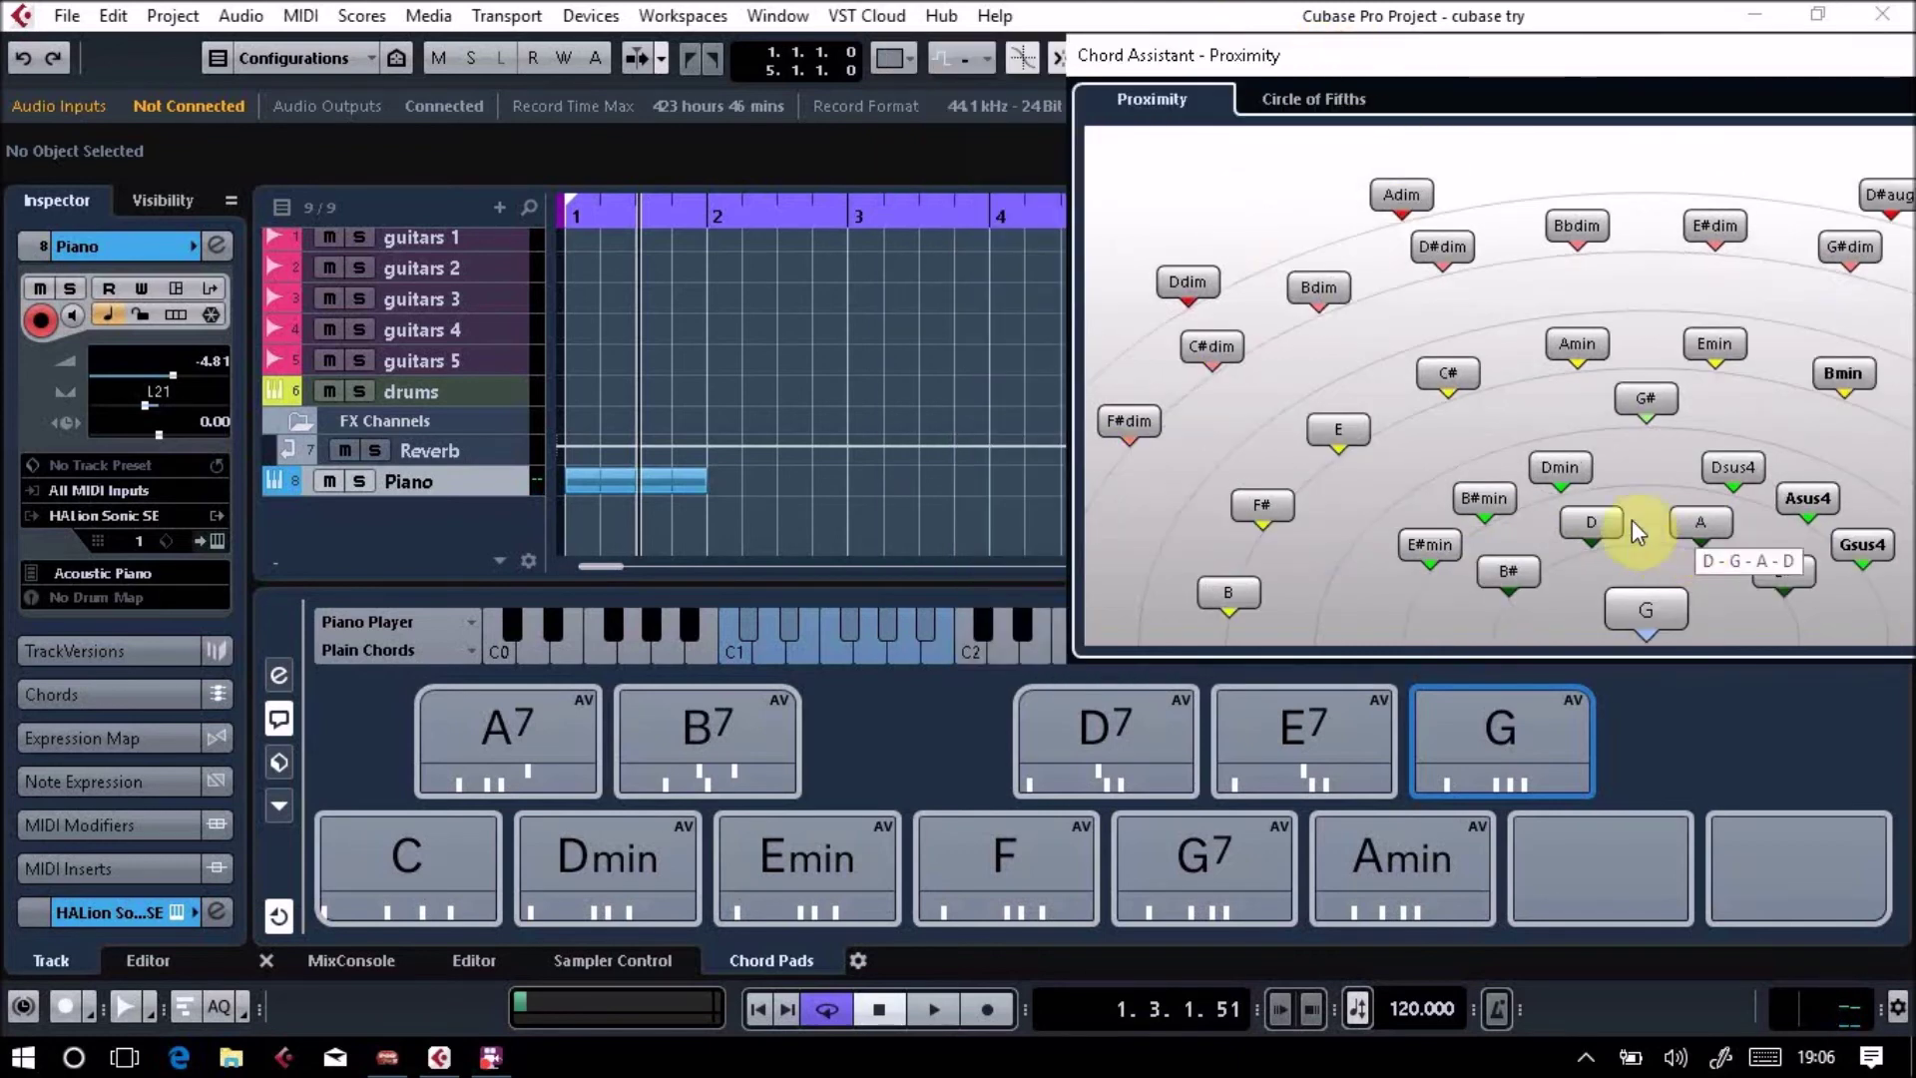
mouse_move(1587, 522)
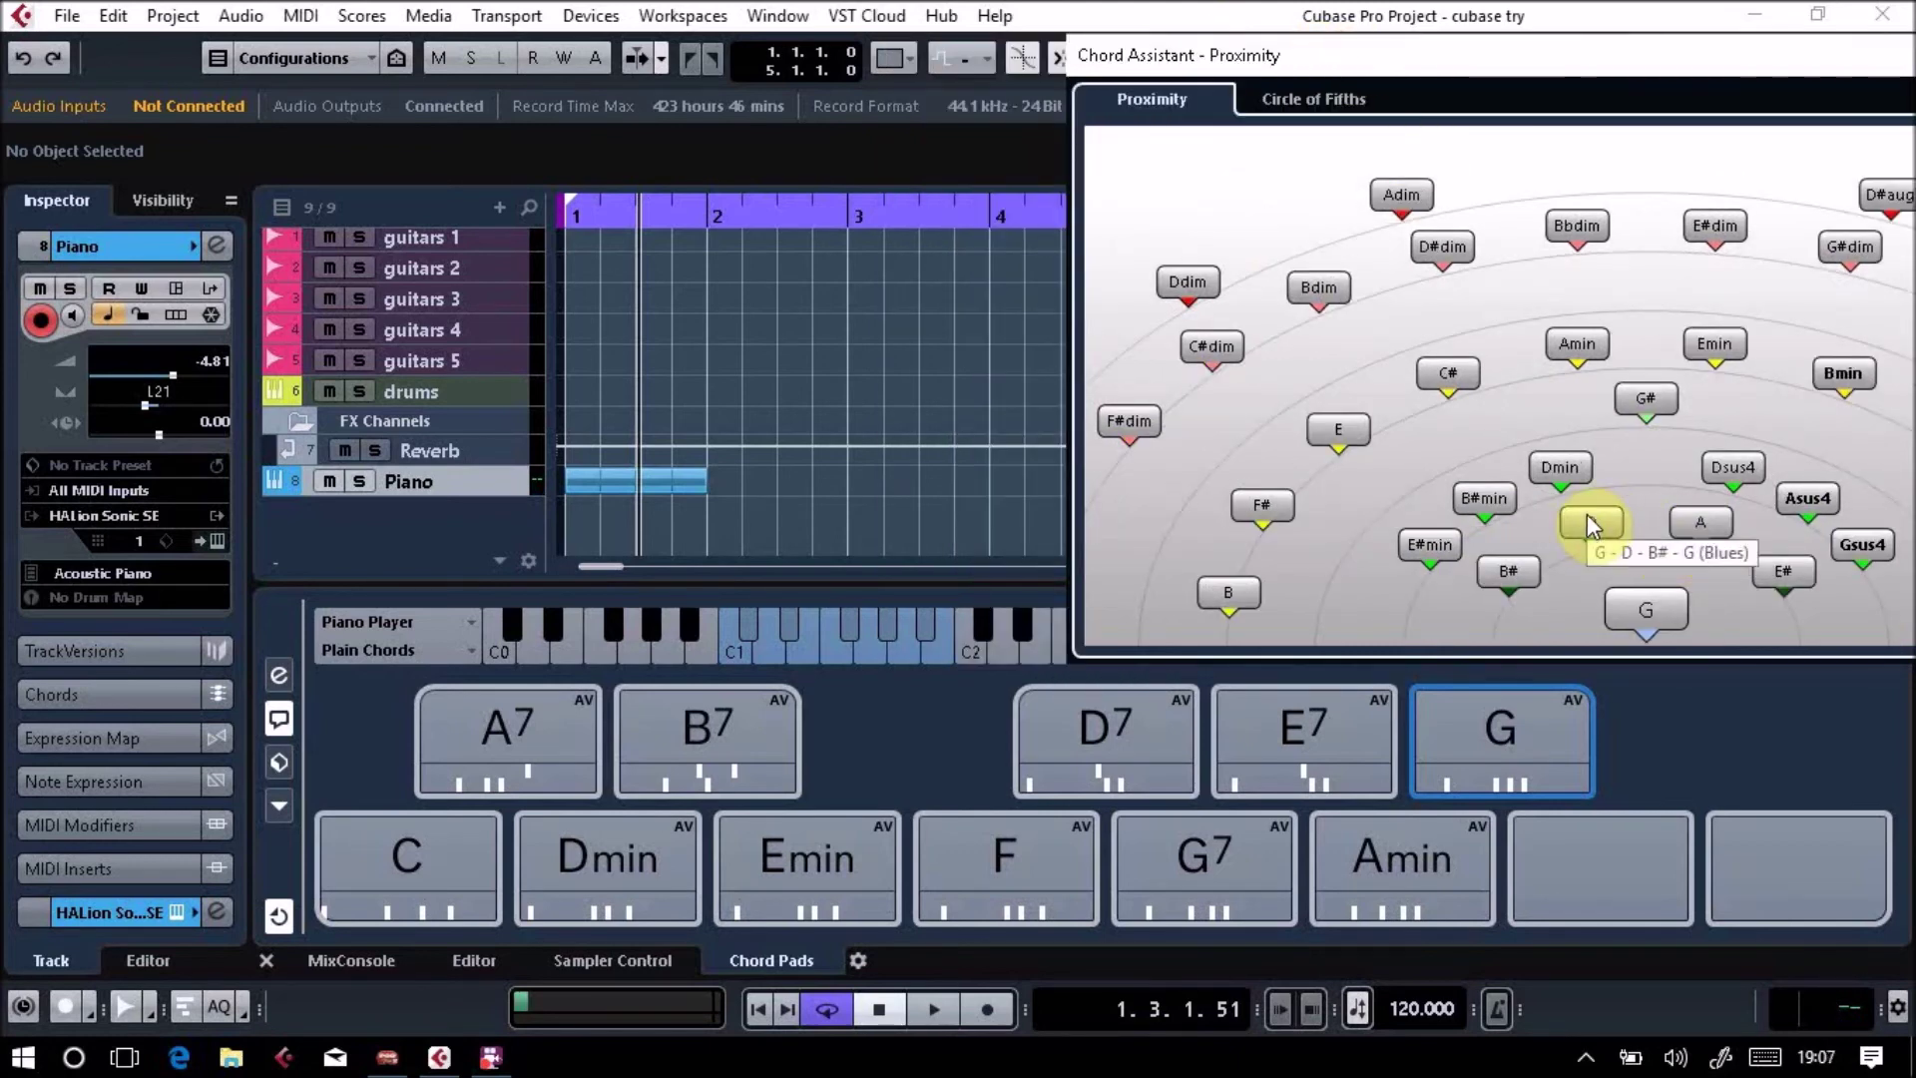
left_click_drag(1588, 519, 741, 466)
left_click_drag(716, 476, 716, 477)
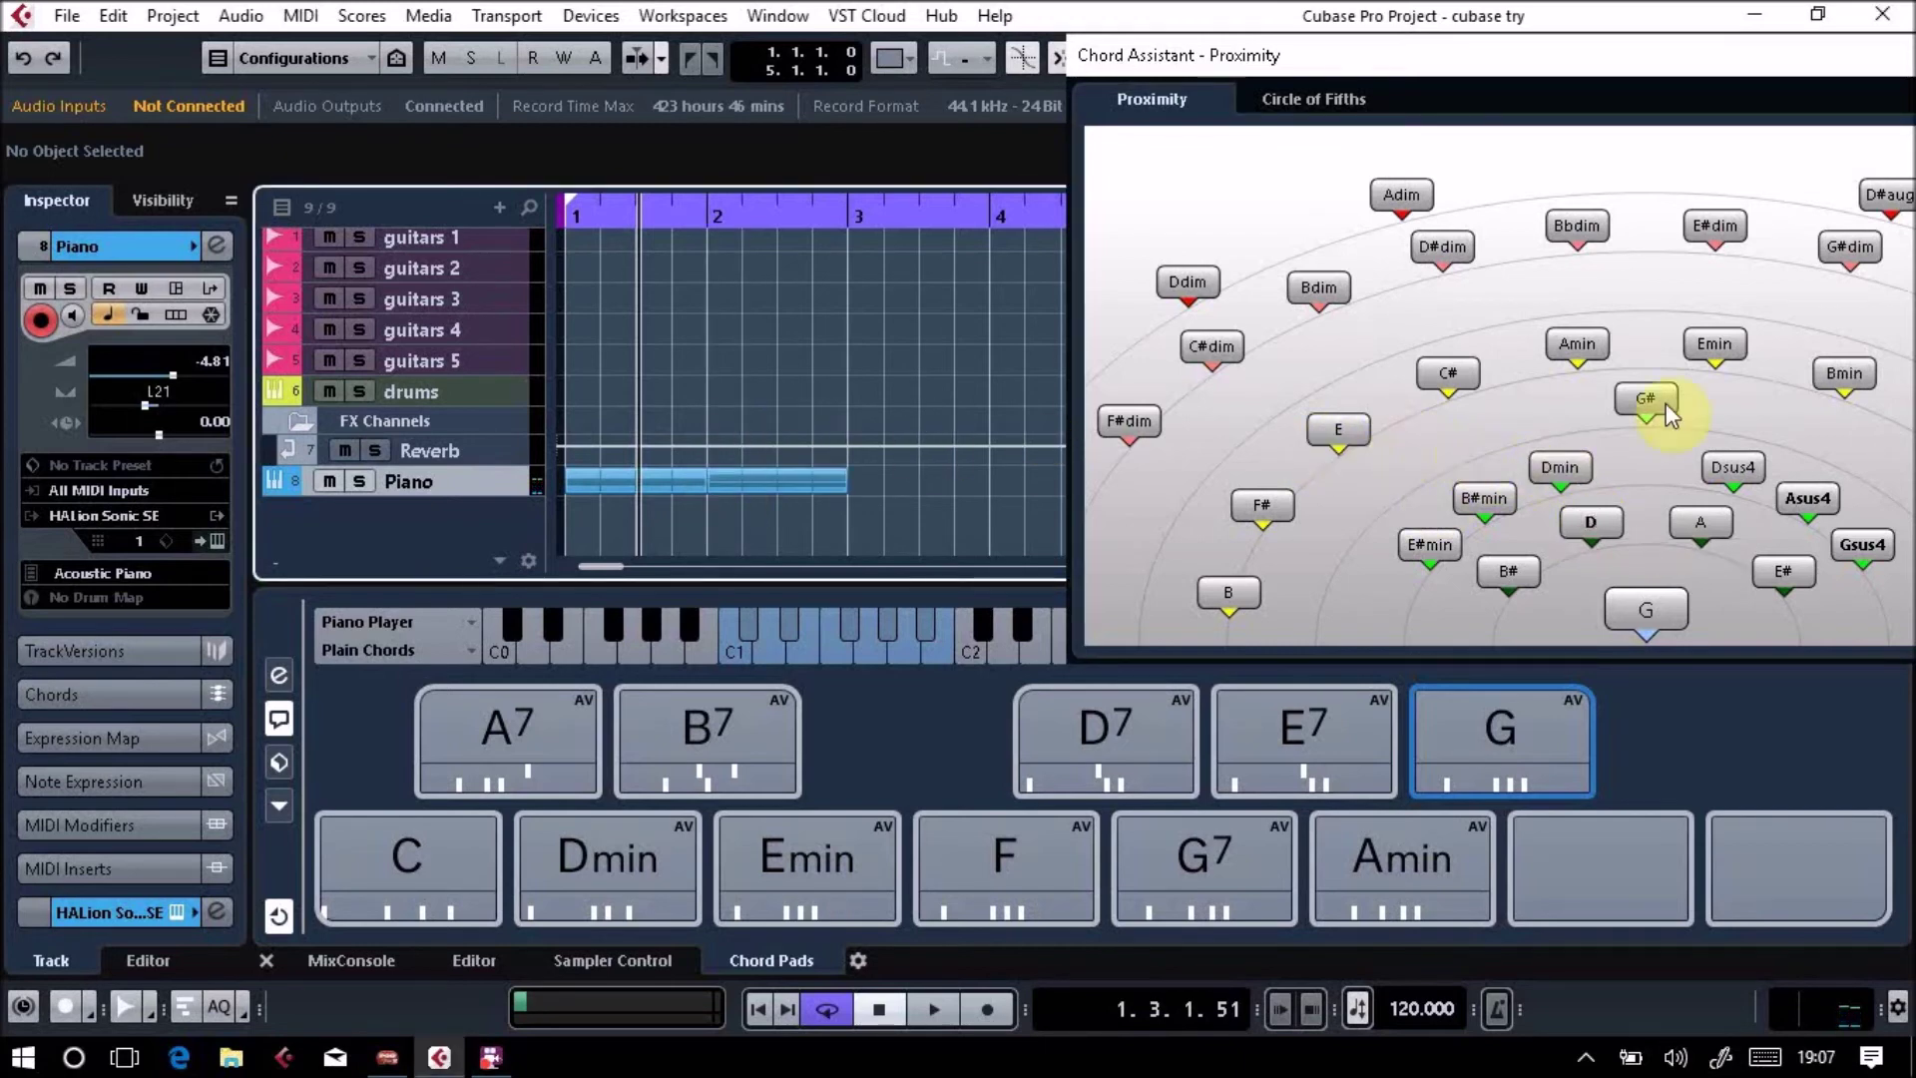
left_click(1570, 345)
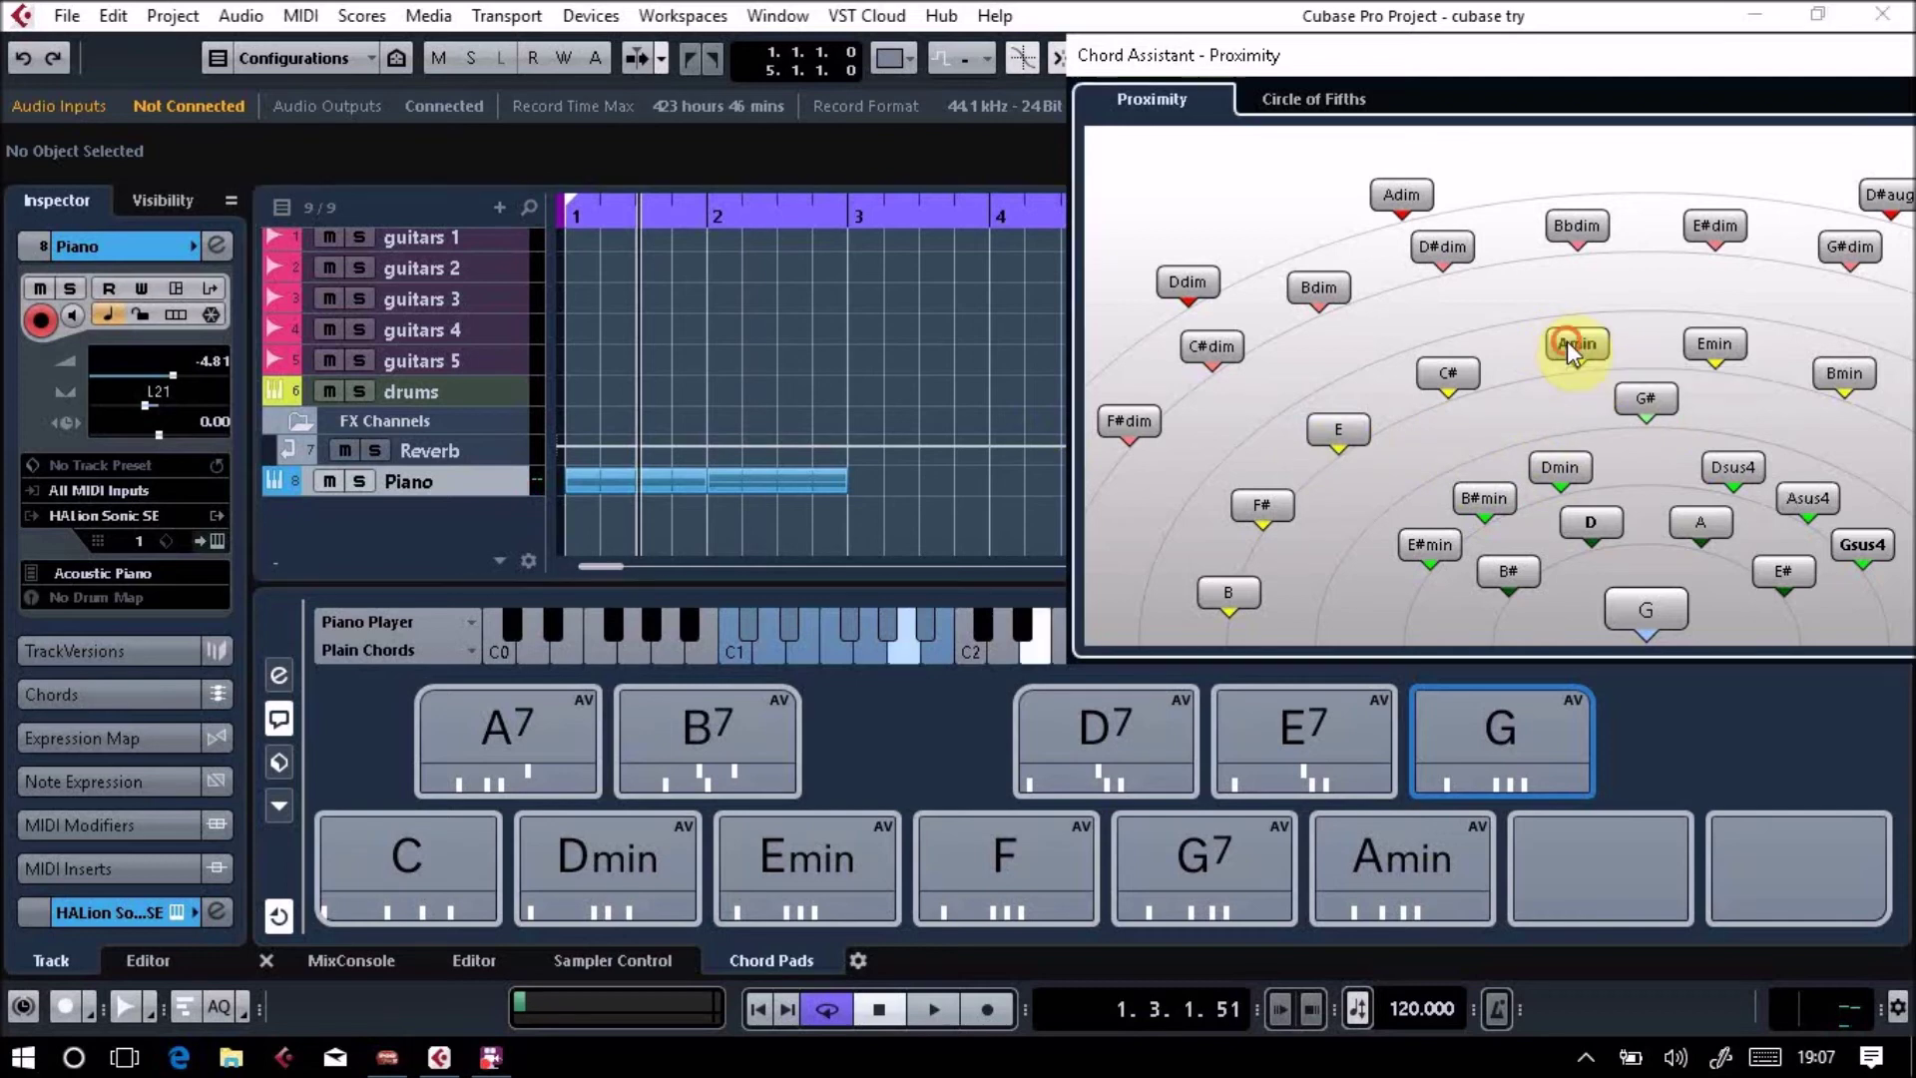
left_click_drag(1567, 340, 861, 484)
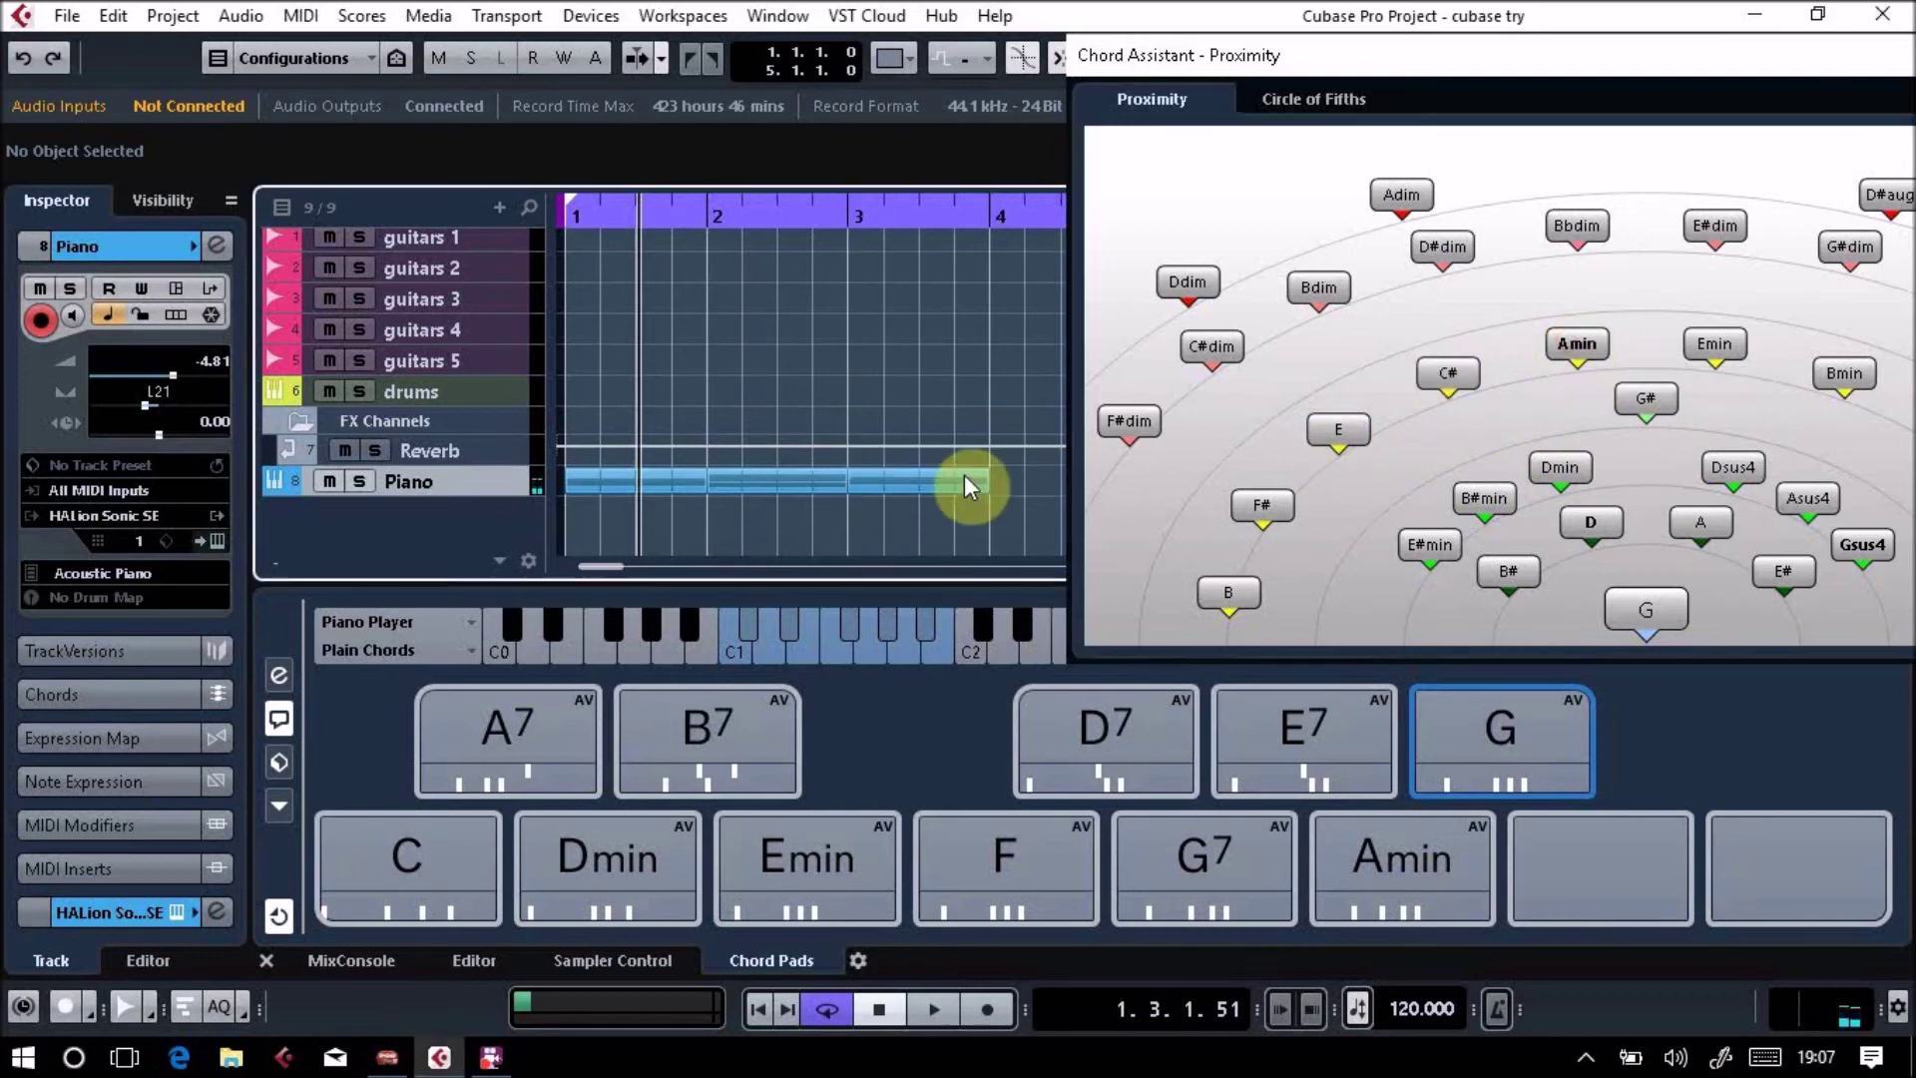
Audition the E, B, Asus4 and Gsus4 chords, settling on Asus4.
left_click(1331, 424)
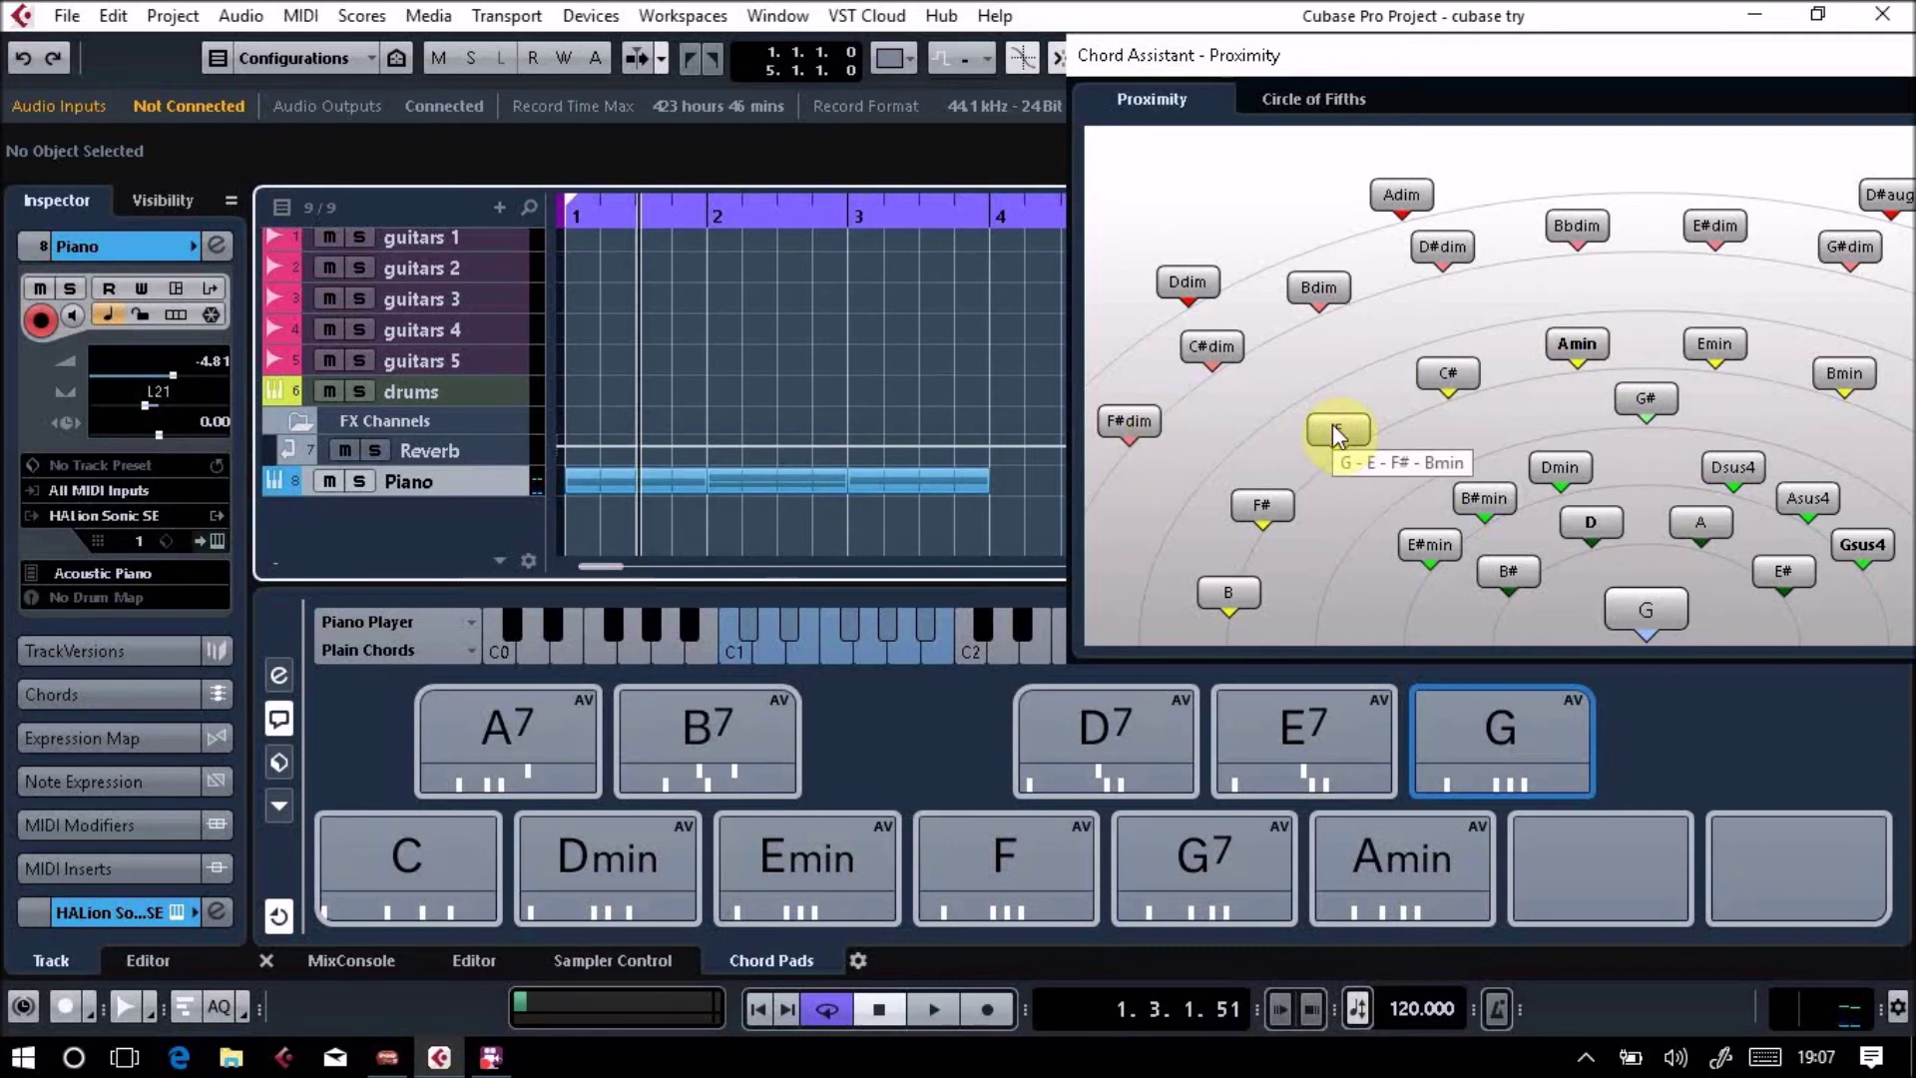
left_click(1243, 597)
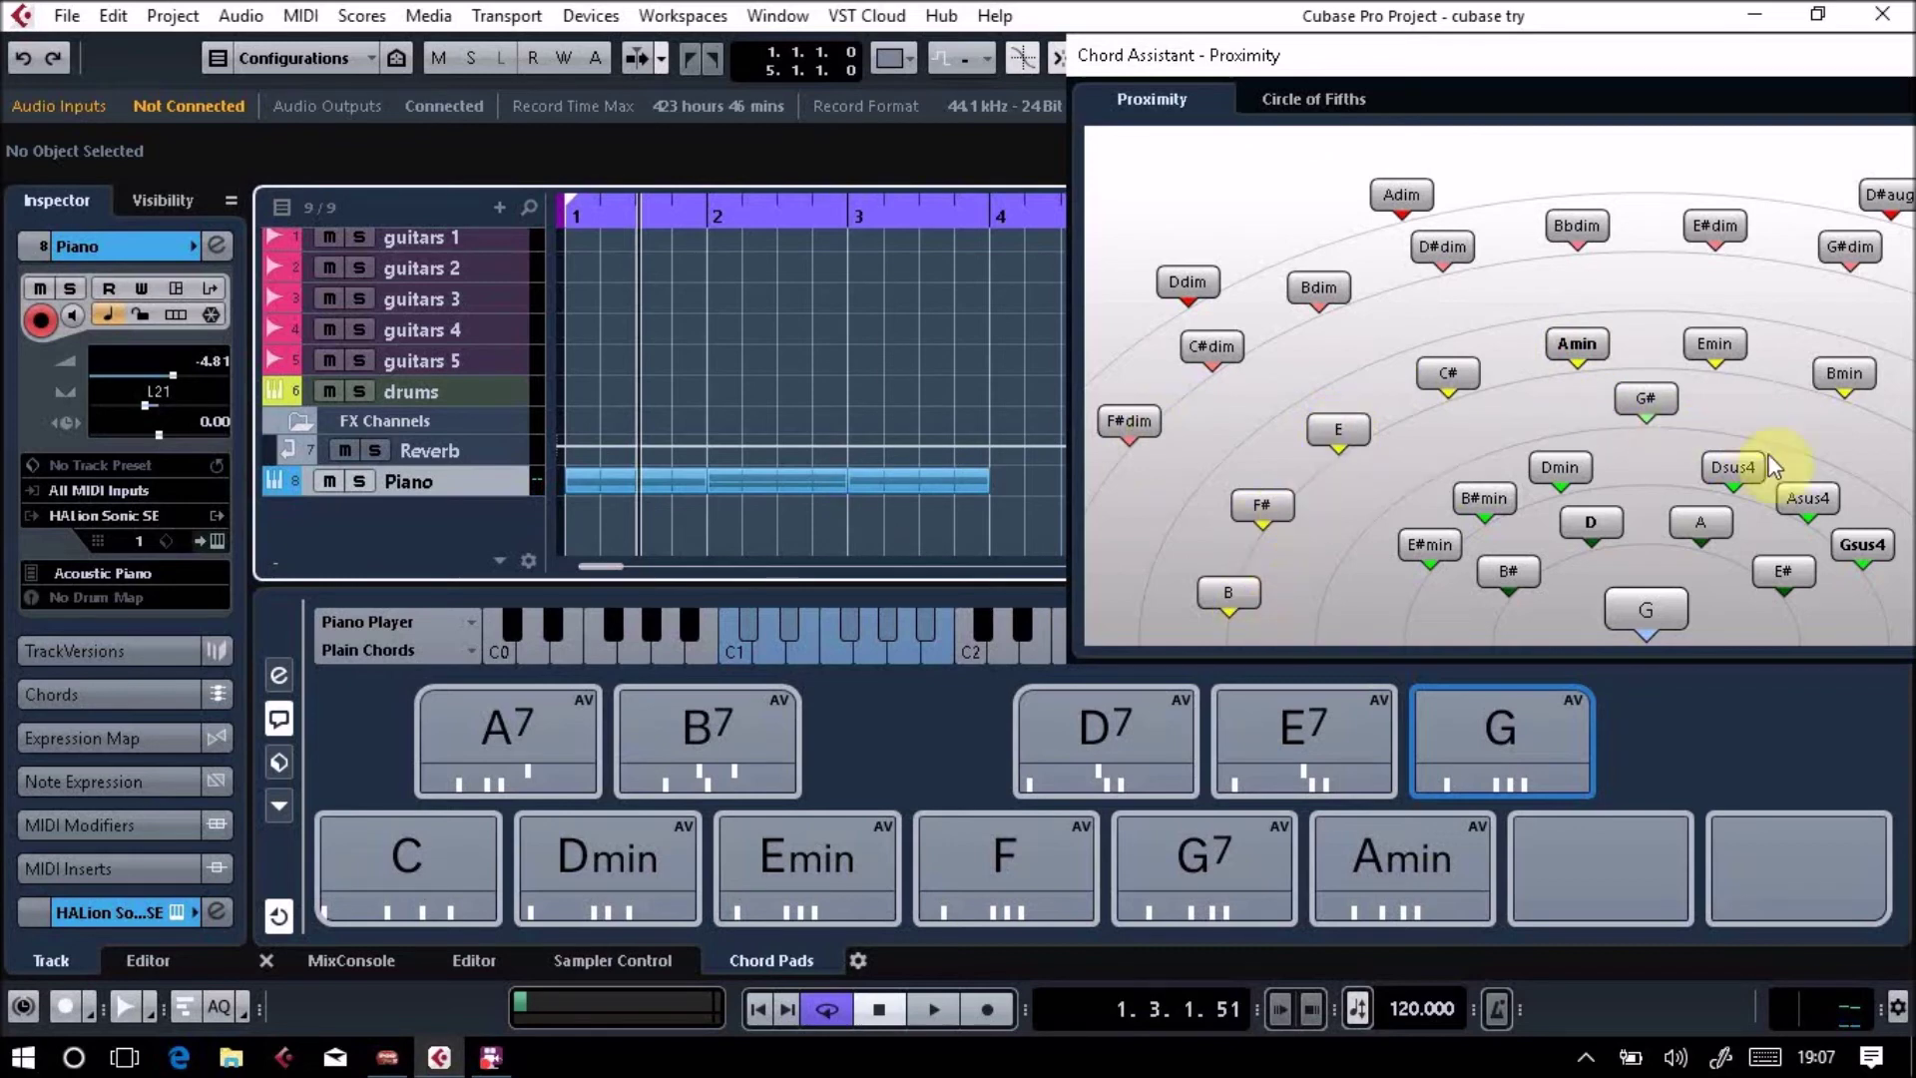
left_click(1819, 502)
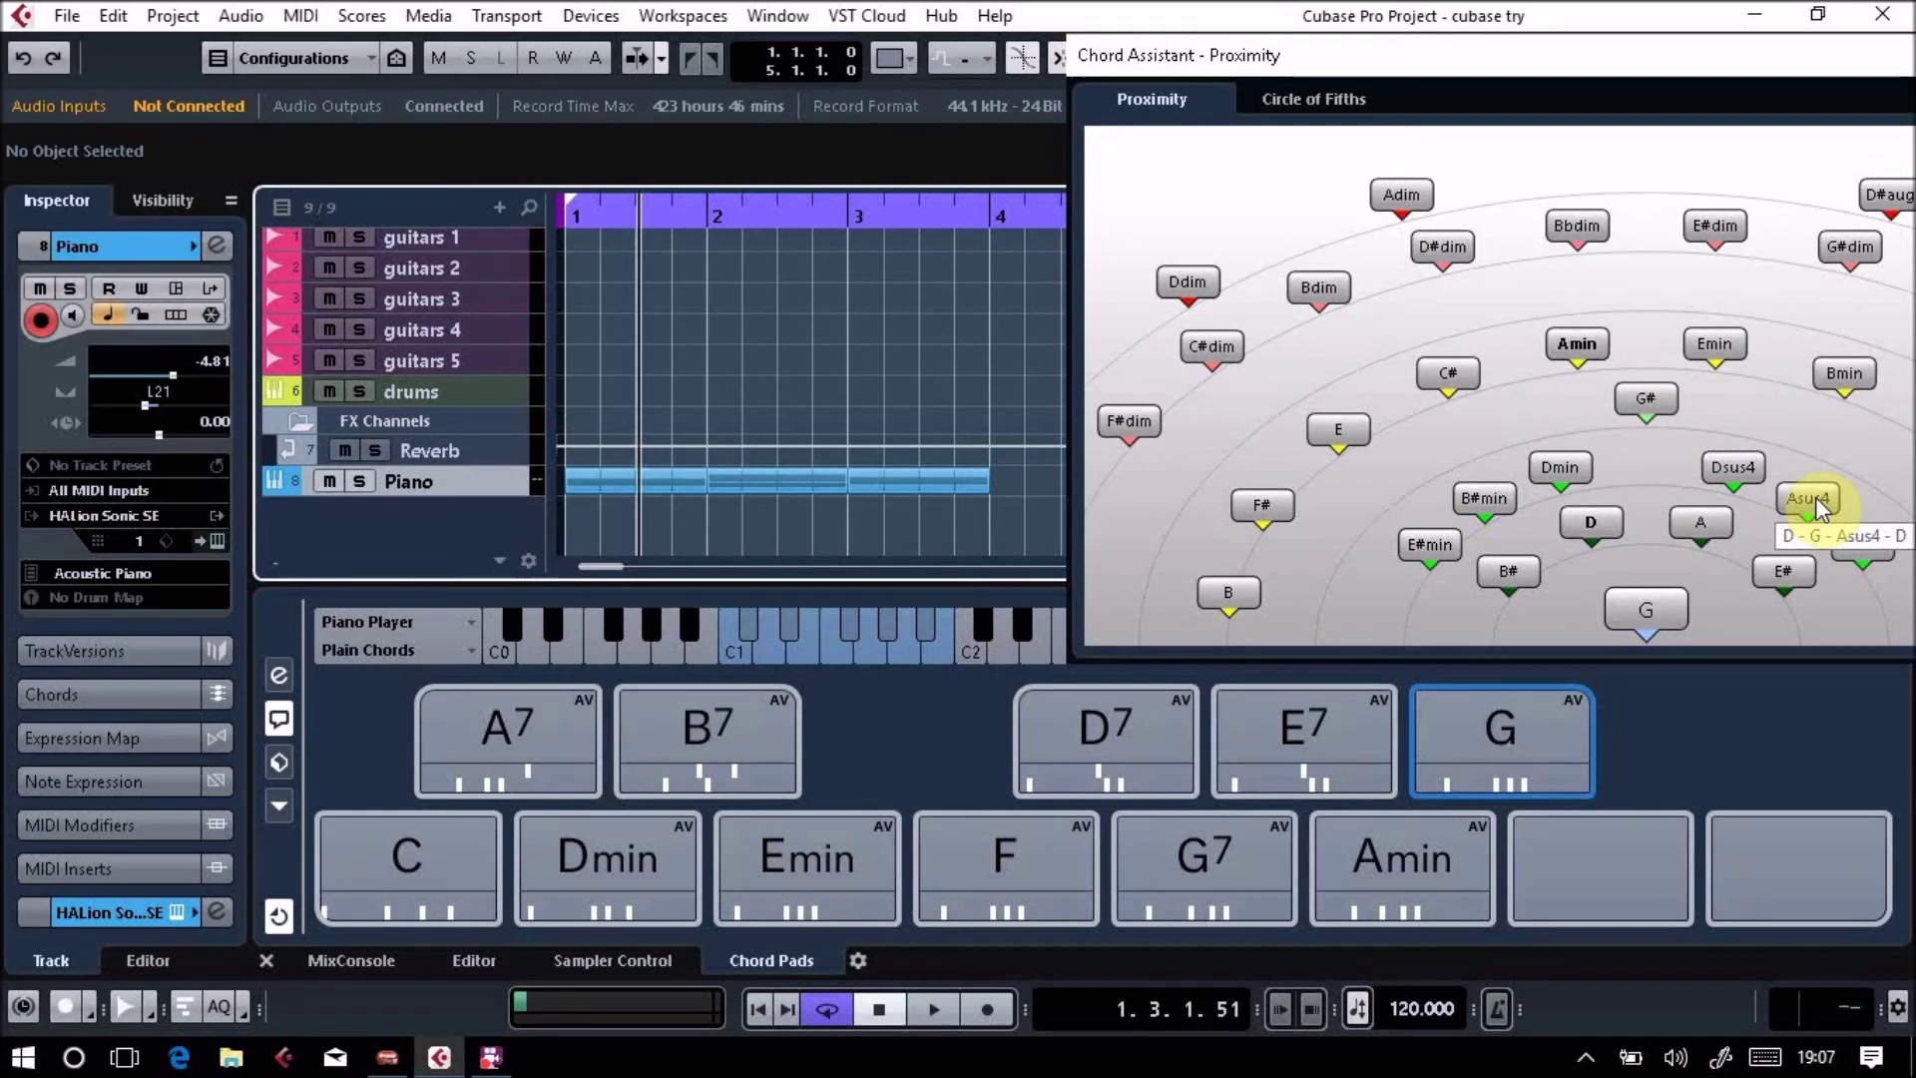
left_click(1862, 547)
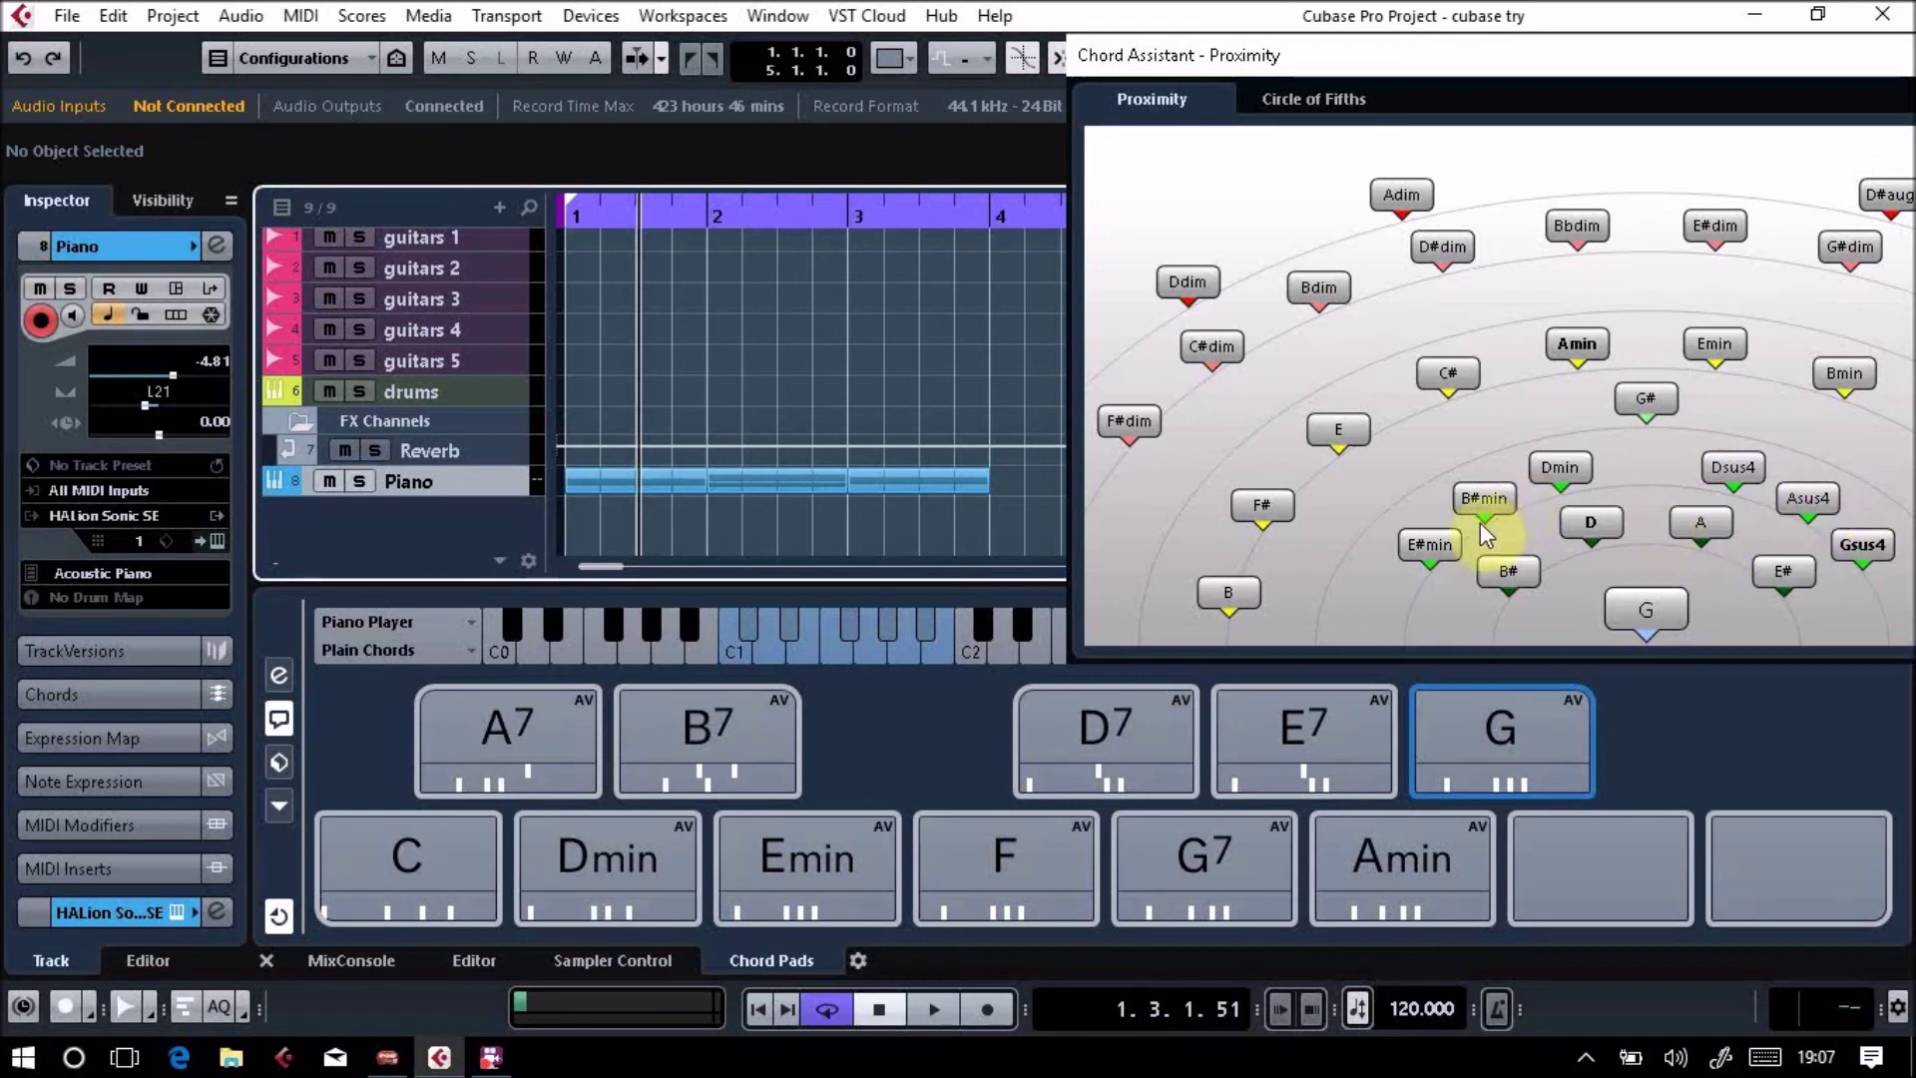
left_click(1810, 499)
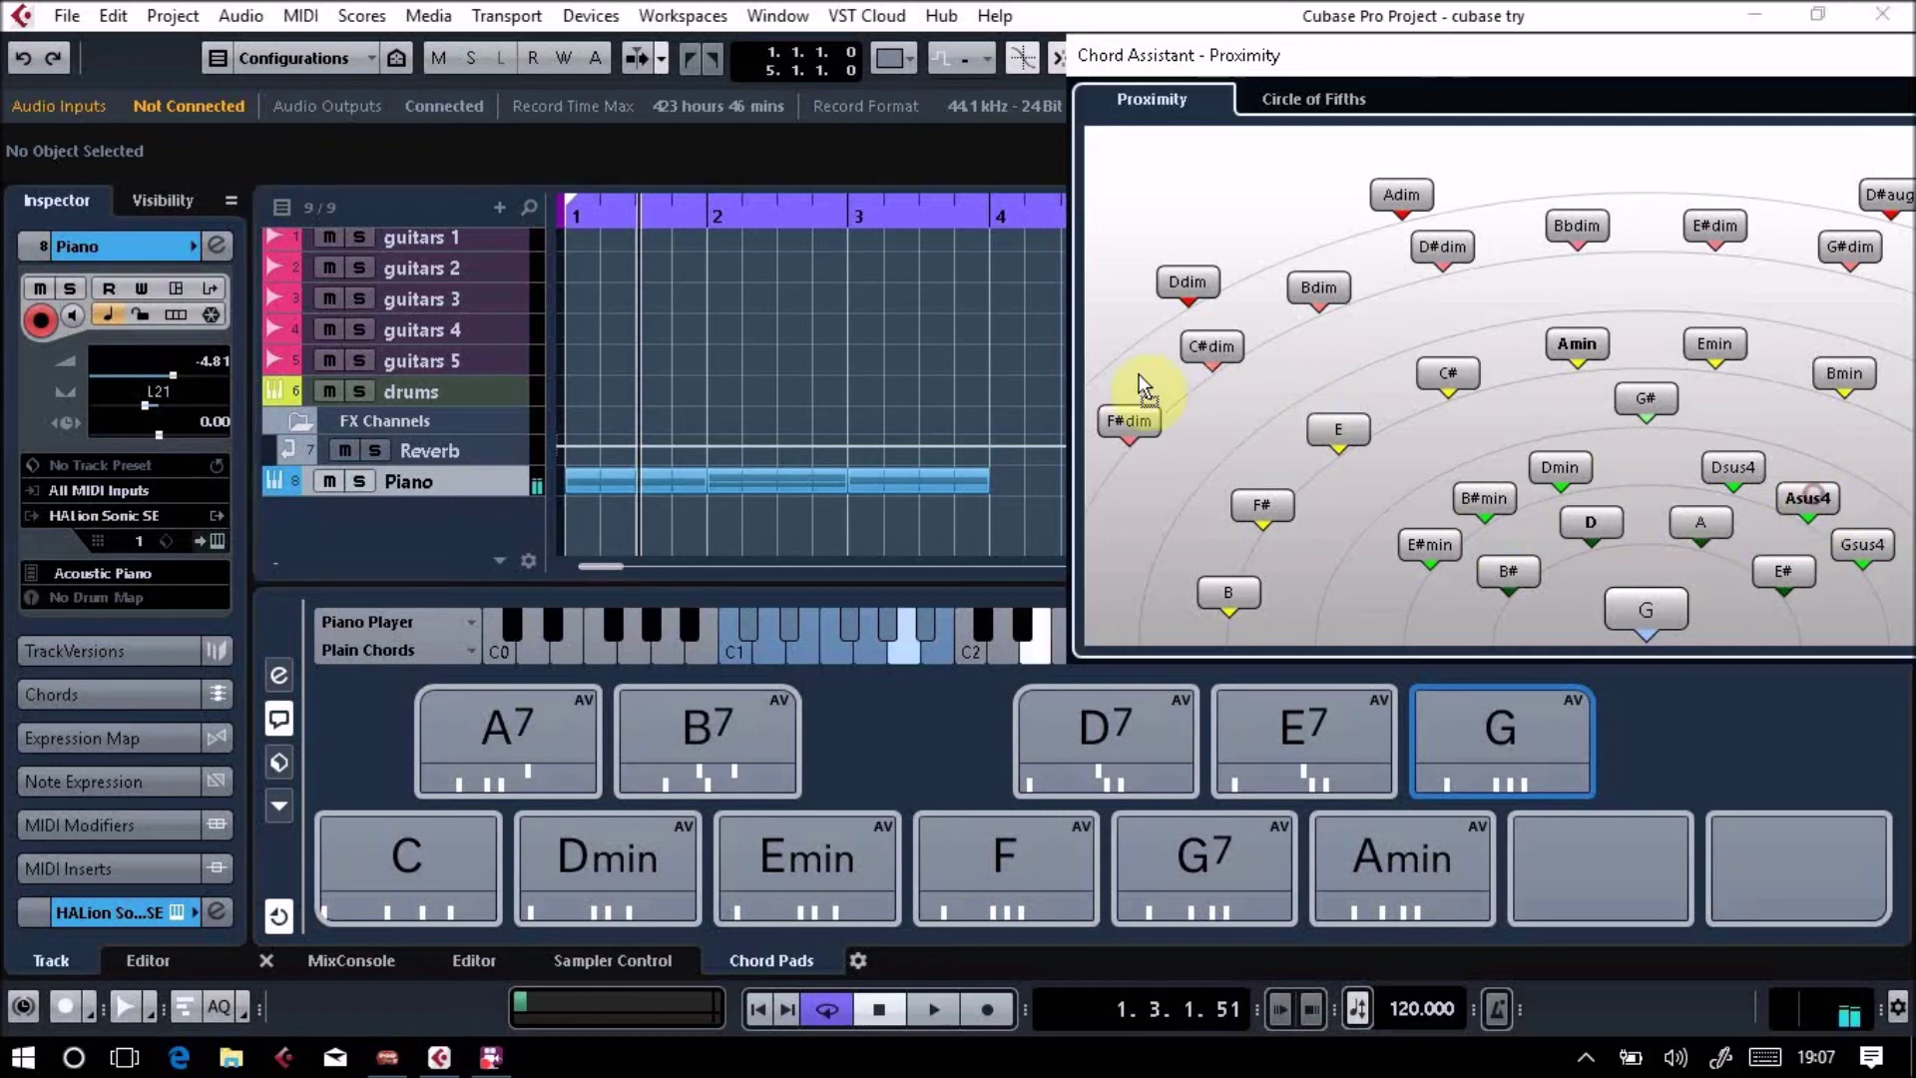
left_click(998, 475)
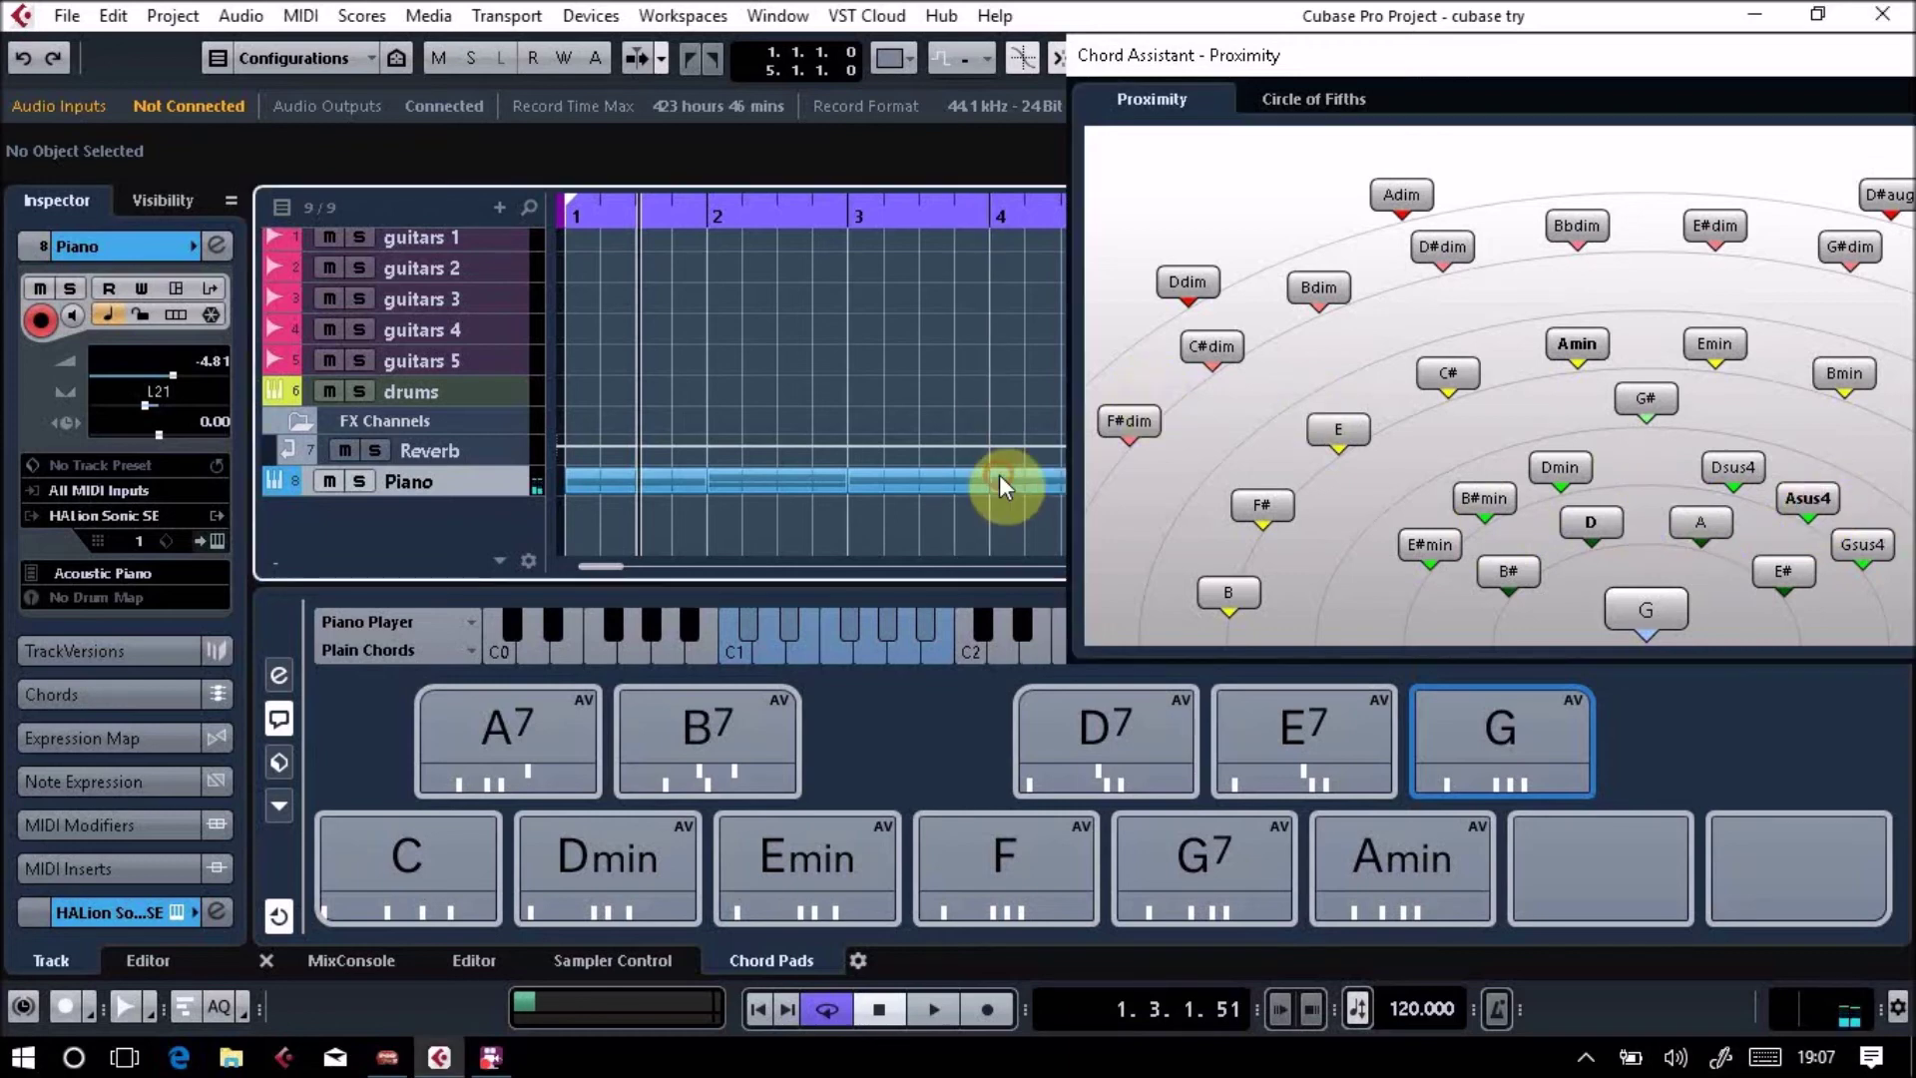
Close the Chord Assistant and hide the chord pads area to enlarge the tracks.
double_click(1571, 64)
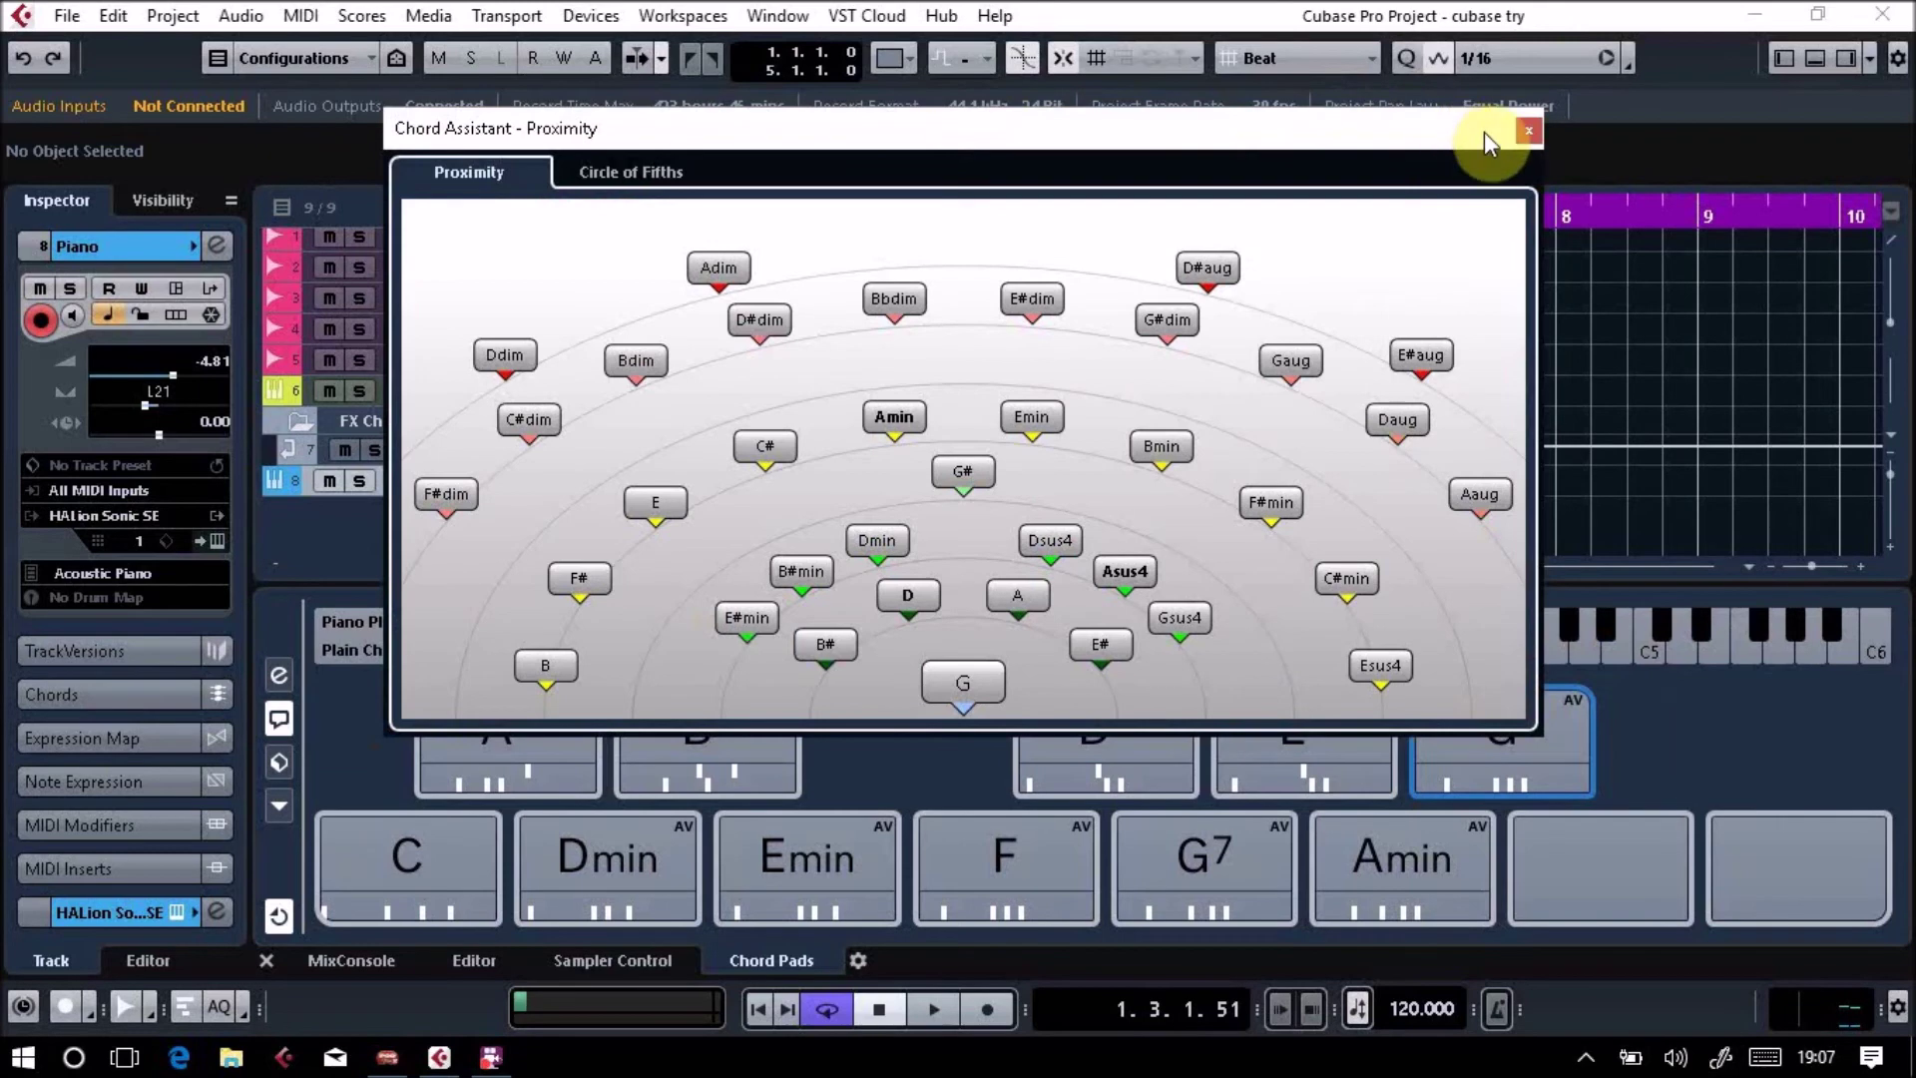
left_click(1528, 129)
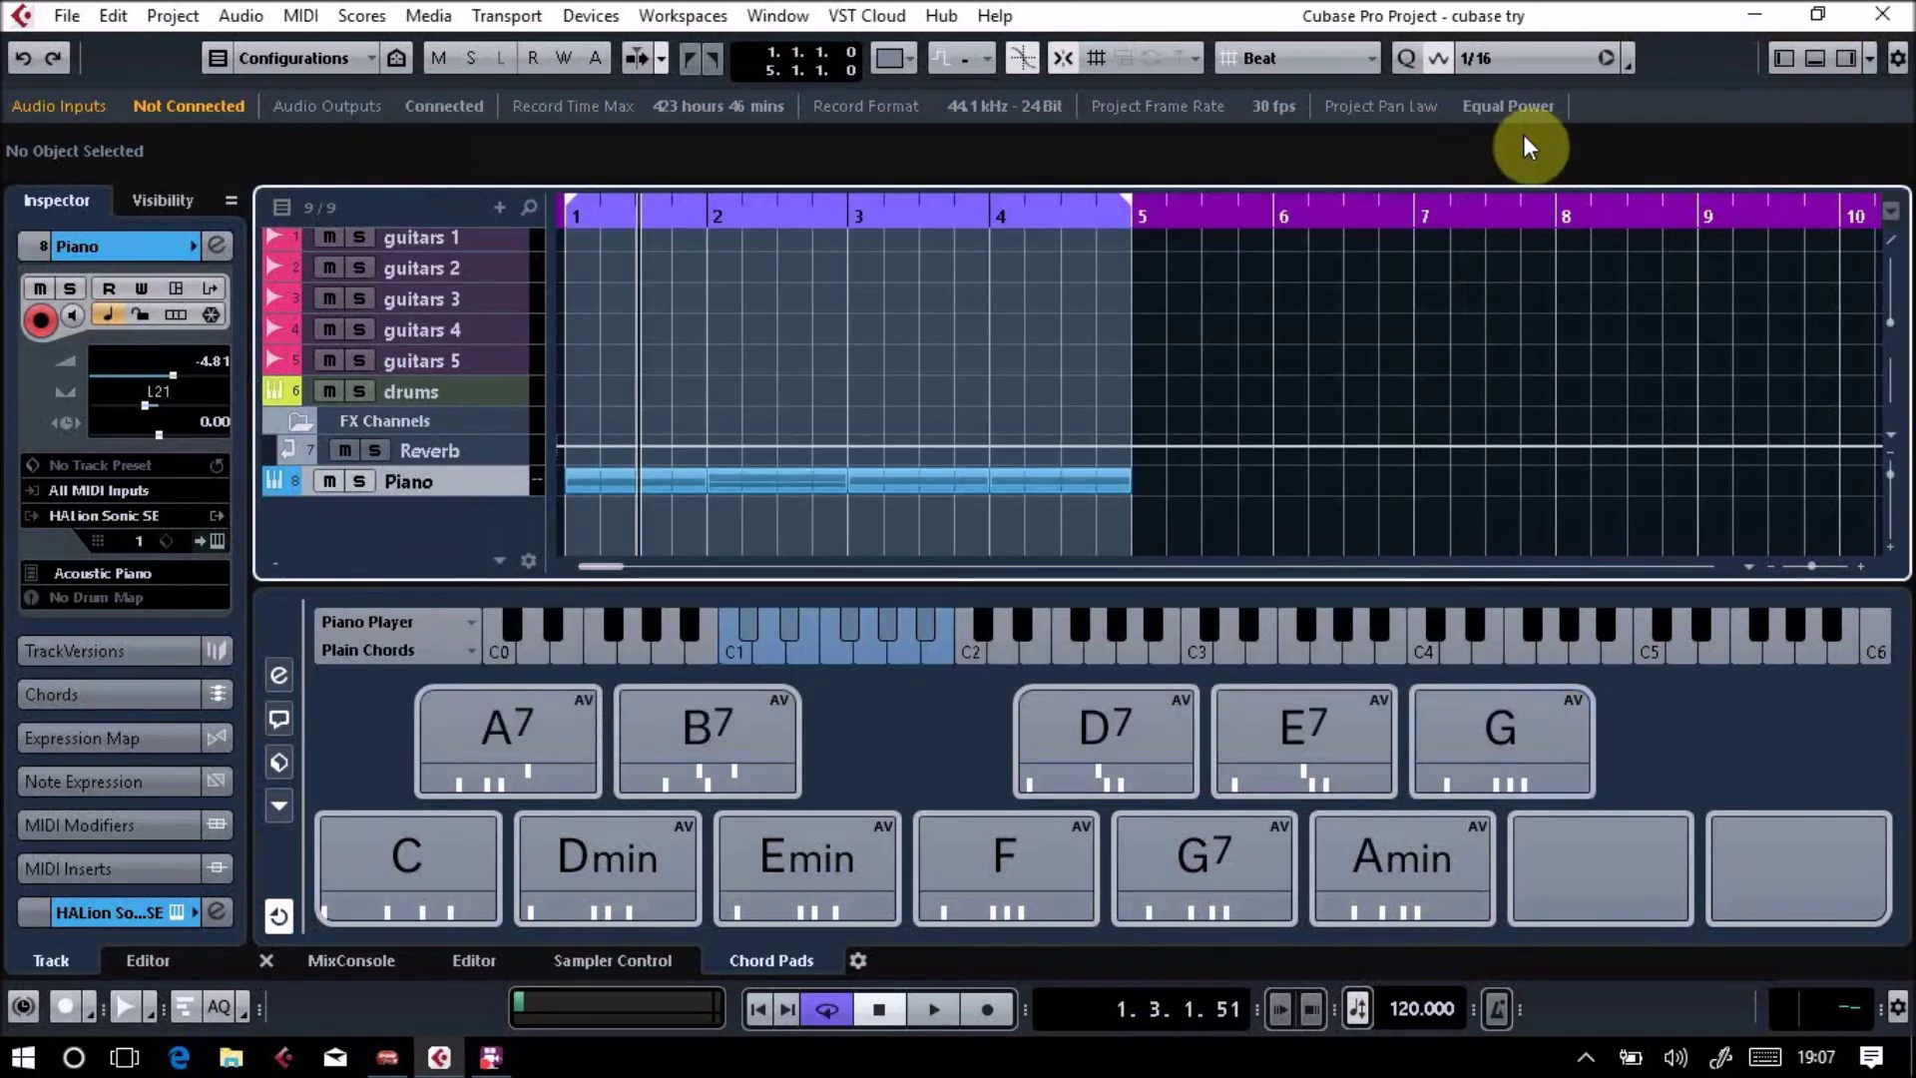
left_click(1814, 60)
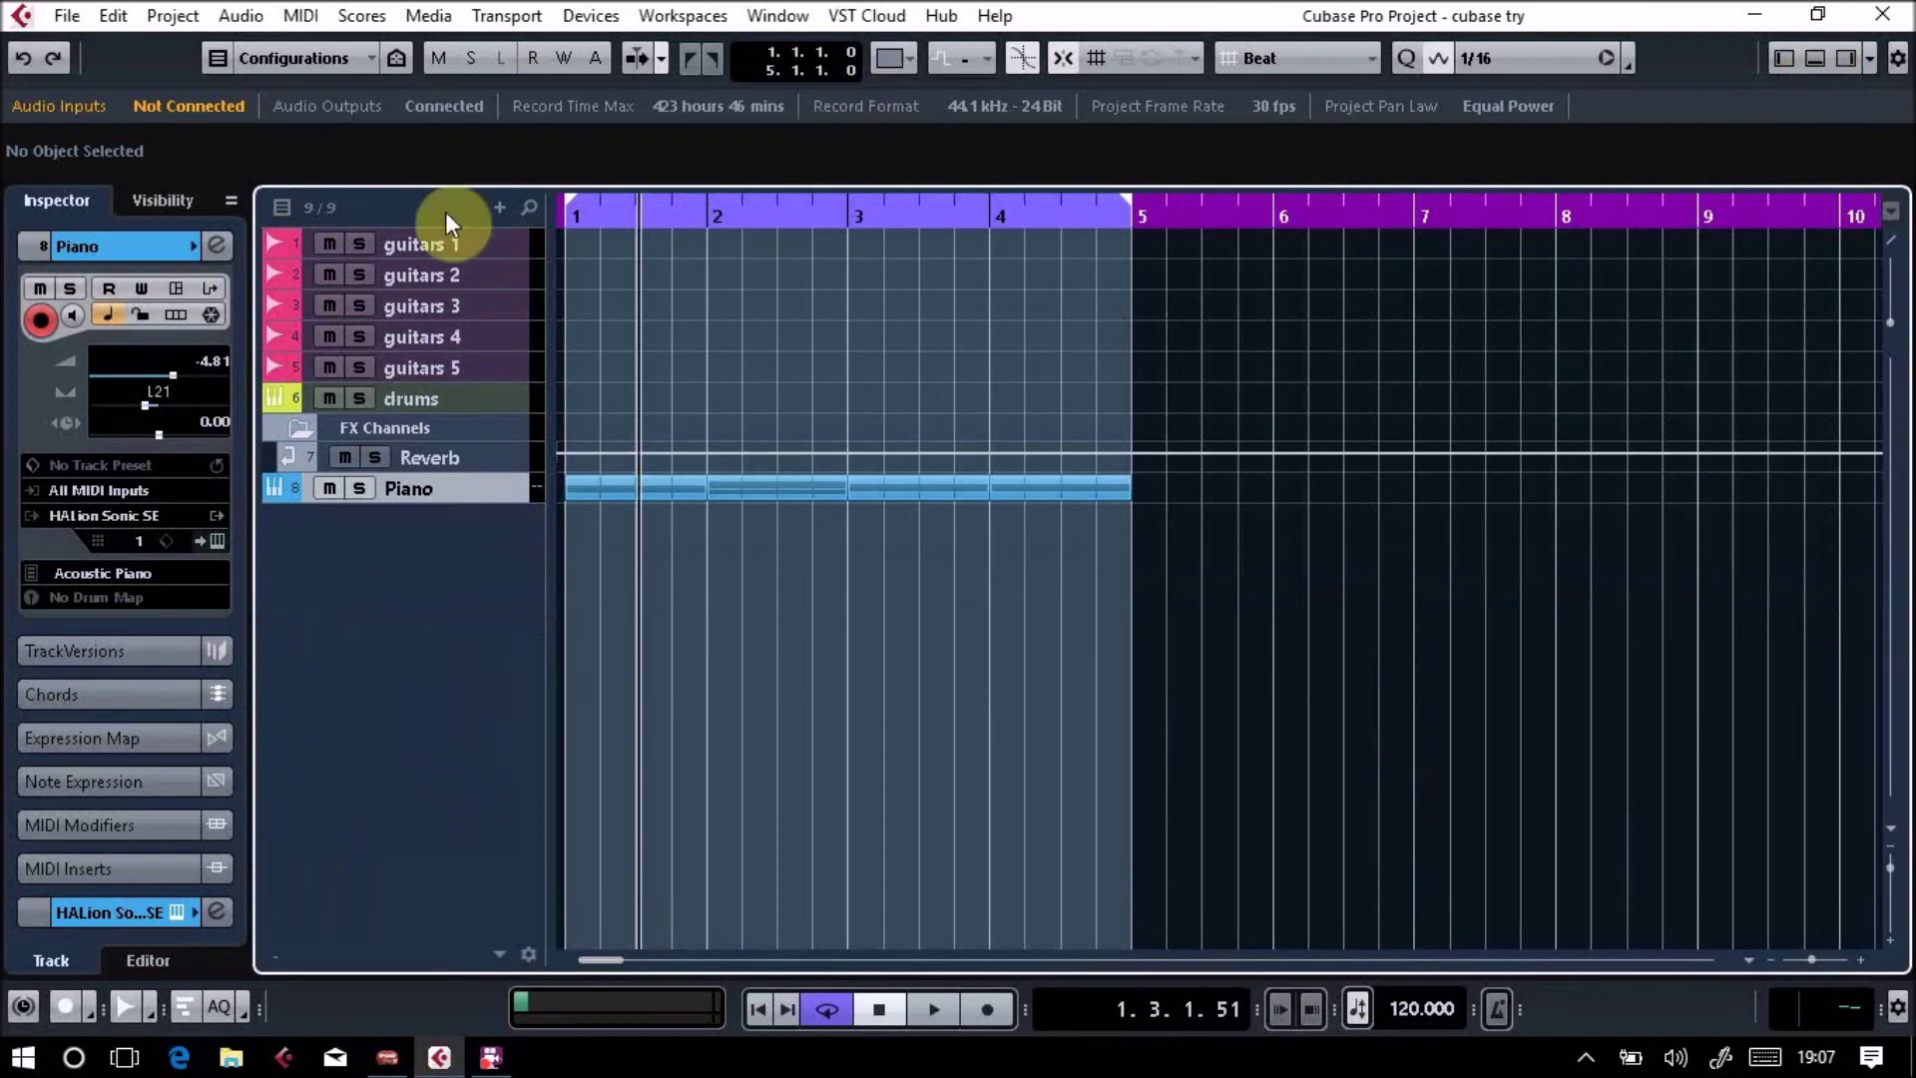
Play the progression from the start, then delete the Amin part in bar 3.
left_click_drag(633, 215, 445, 208)
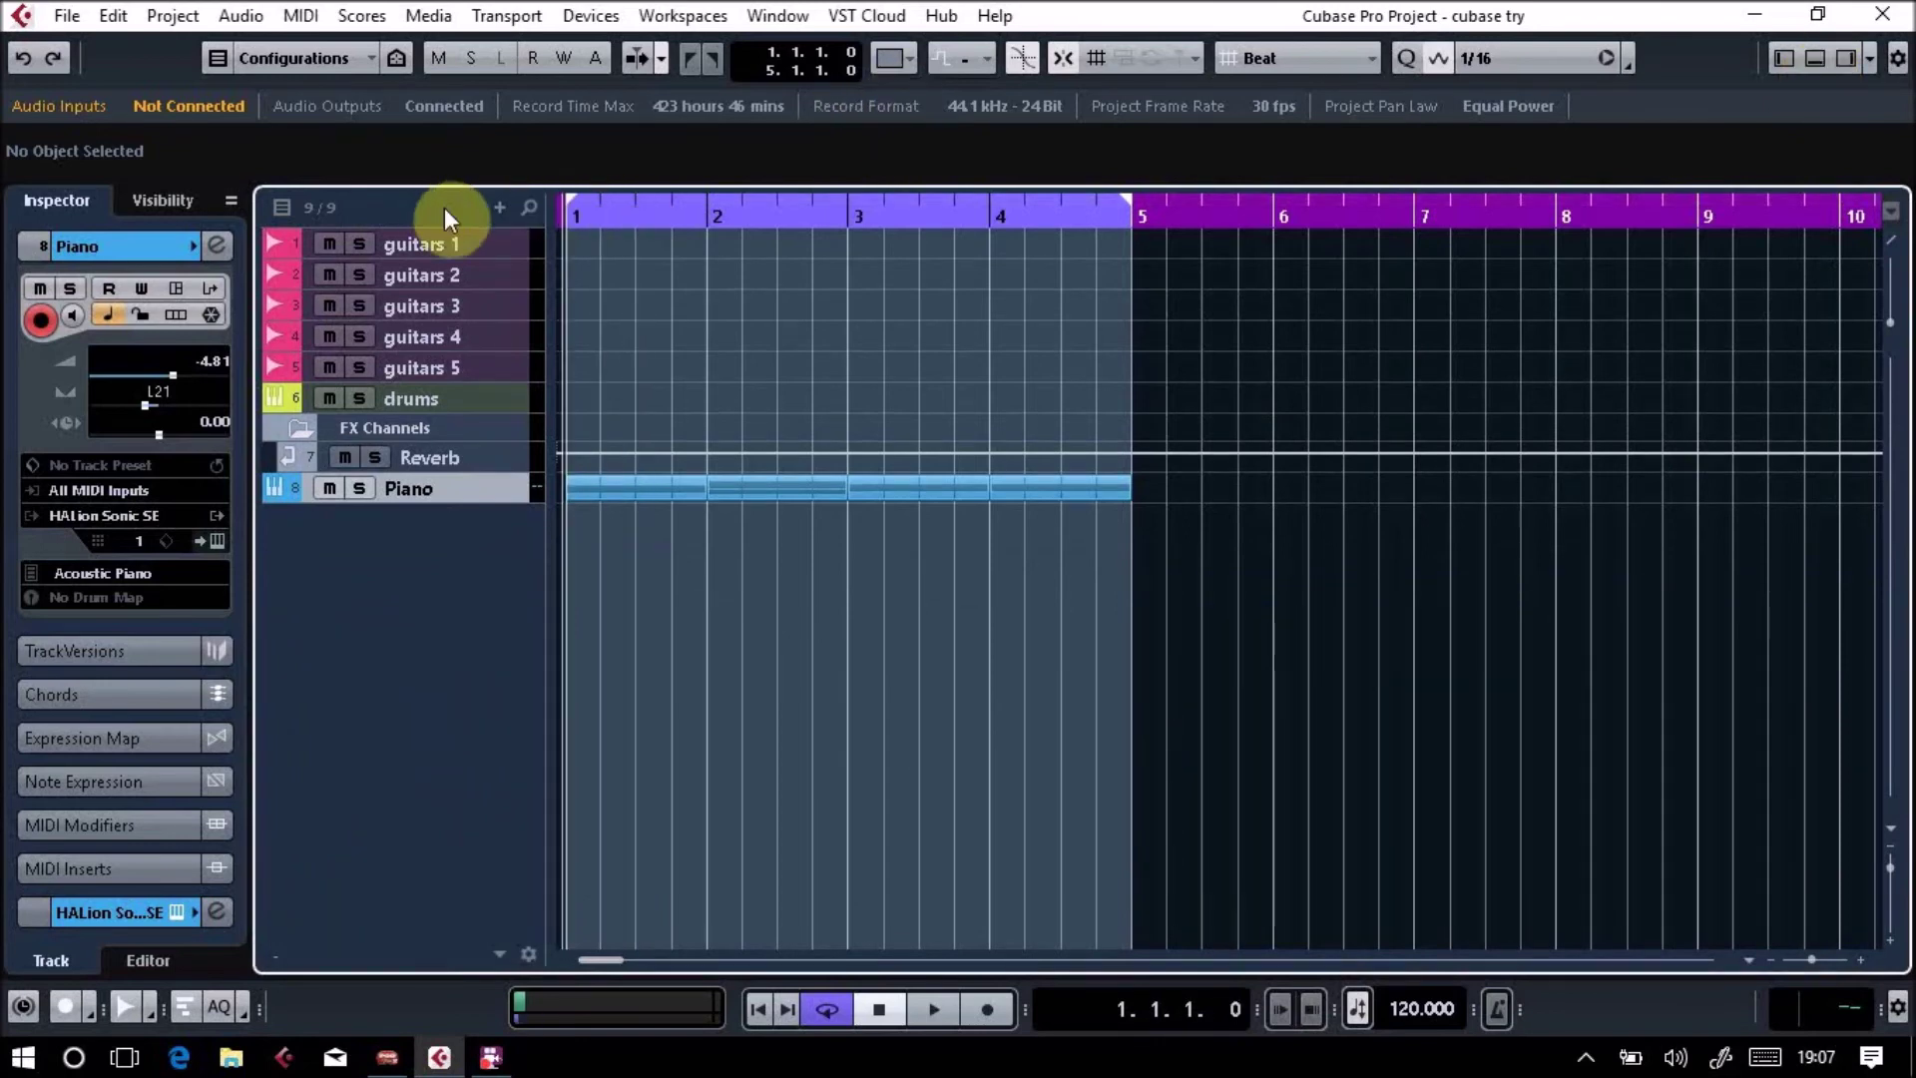
key("space")
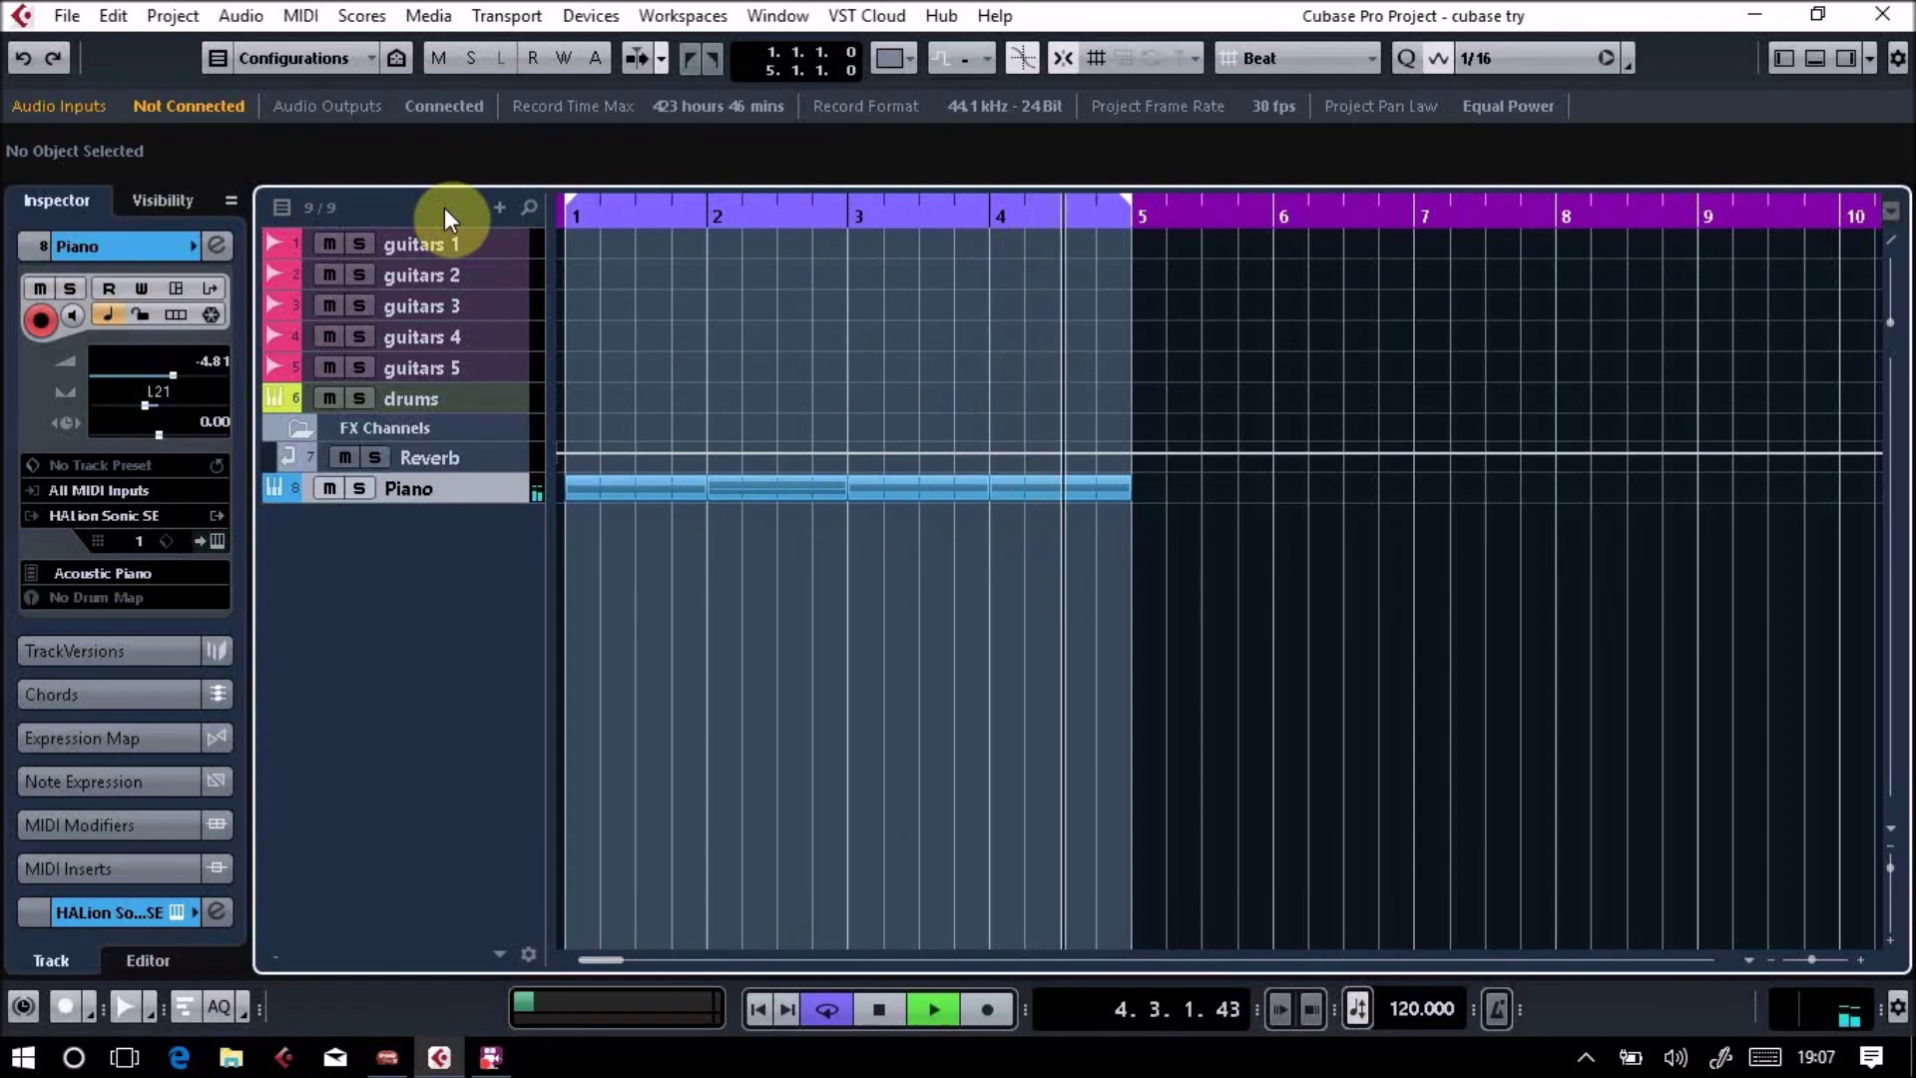
key("space")
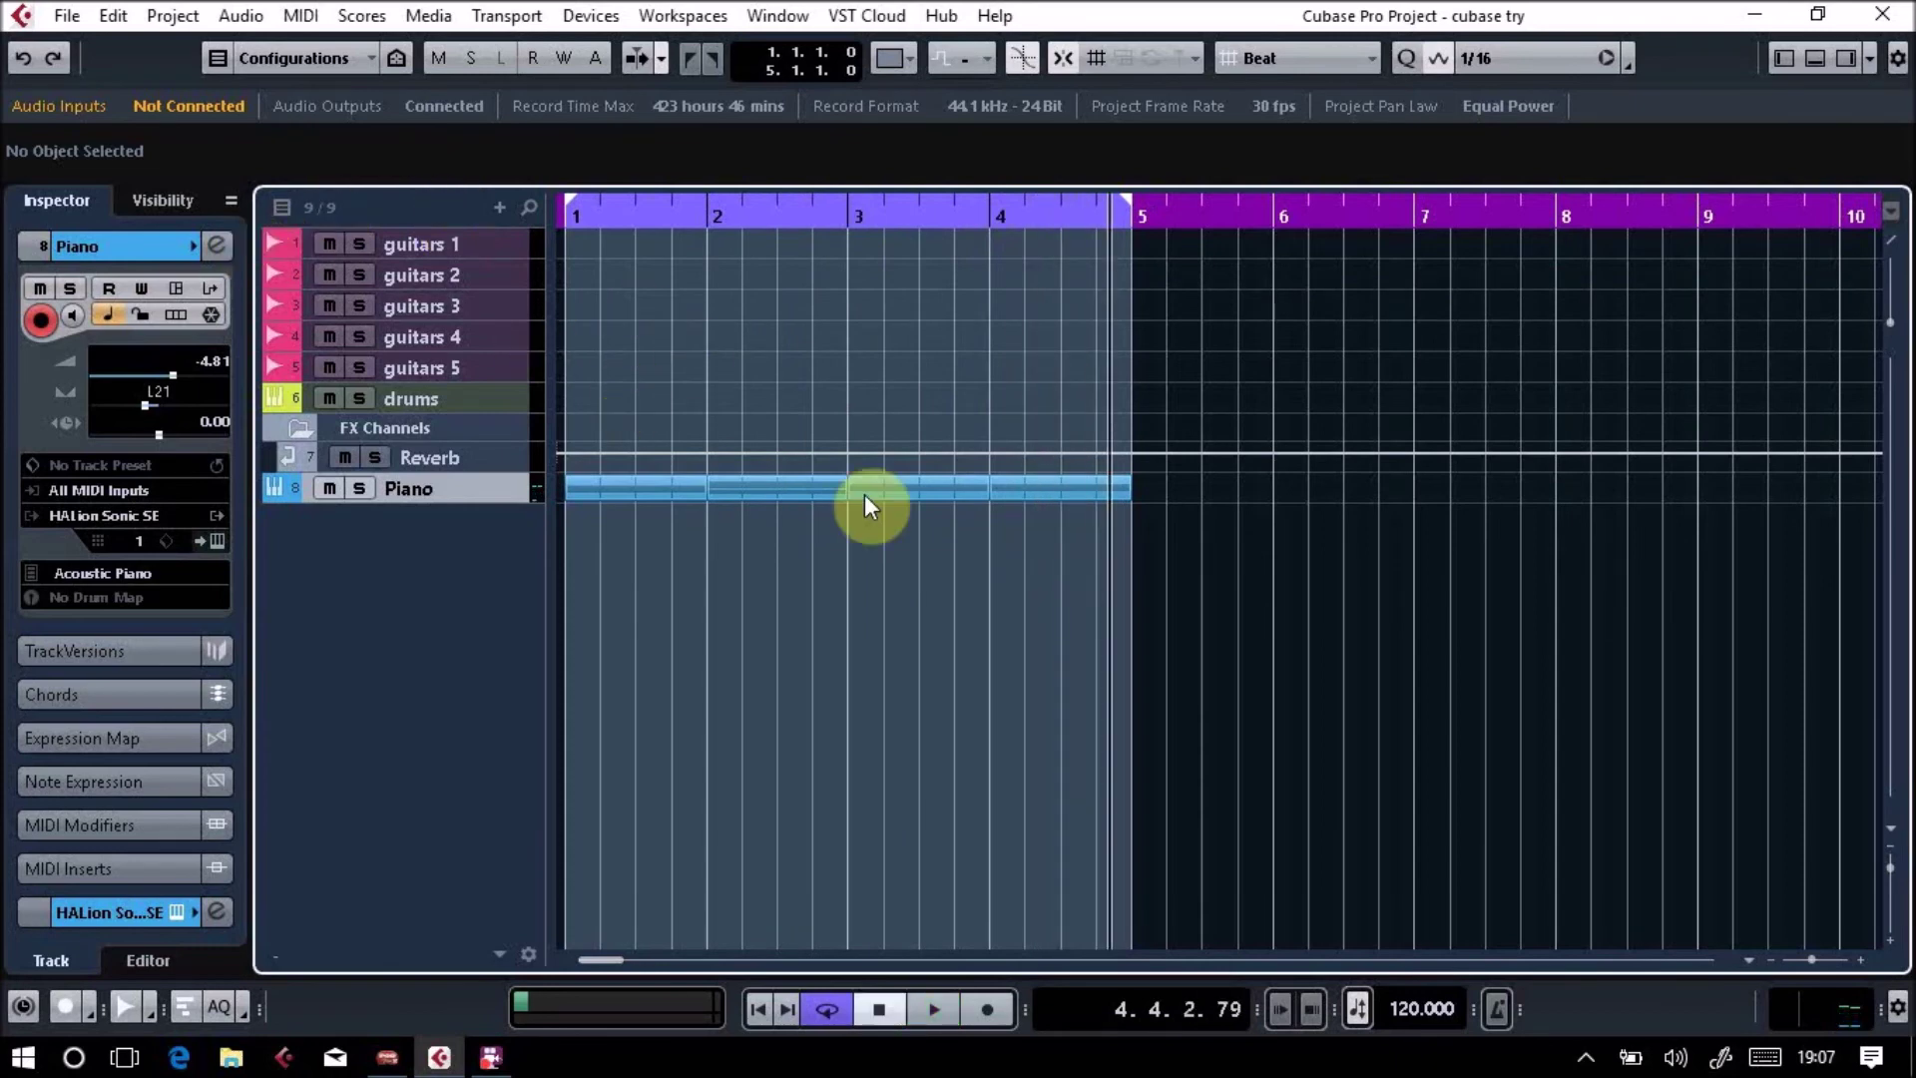
left_click(917, 490)
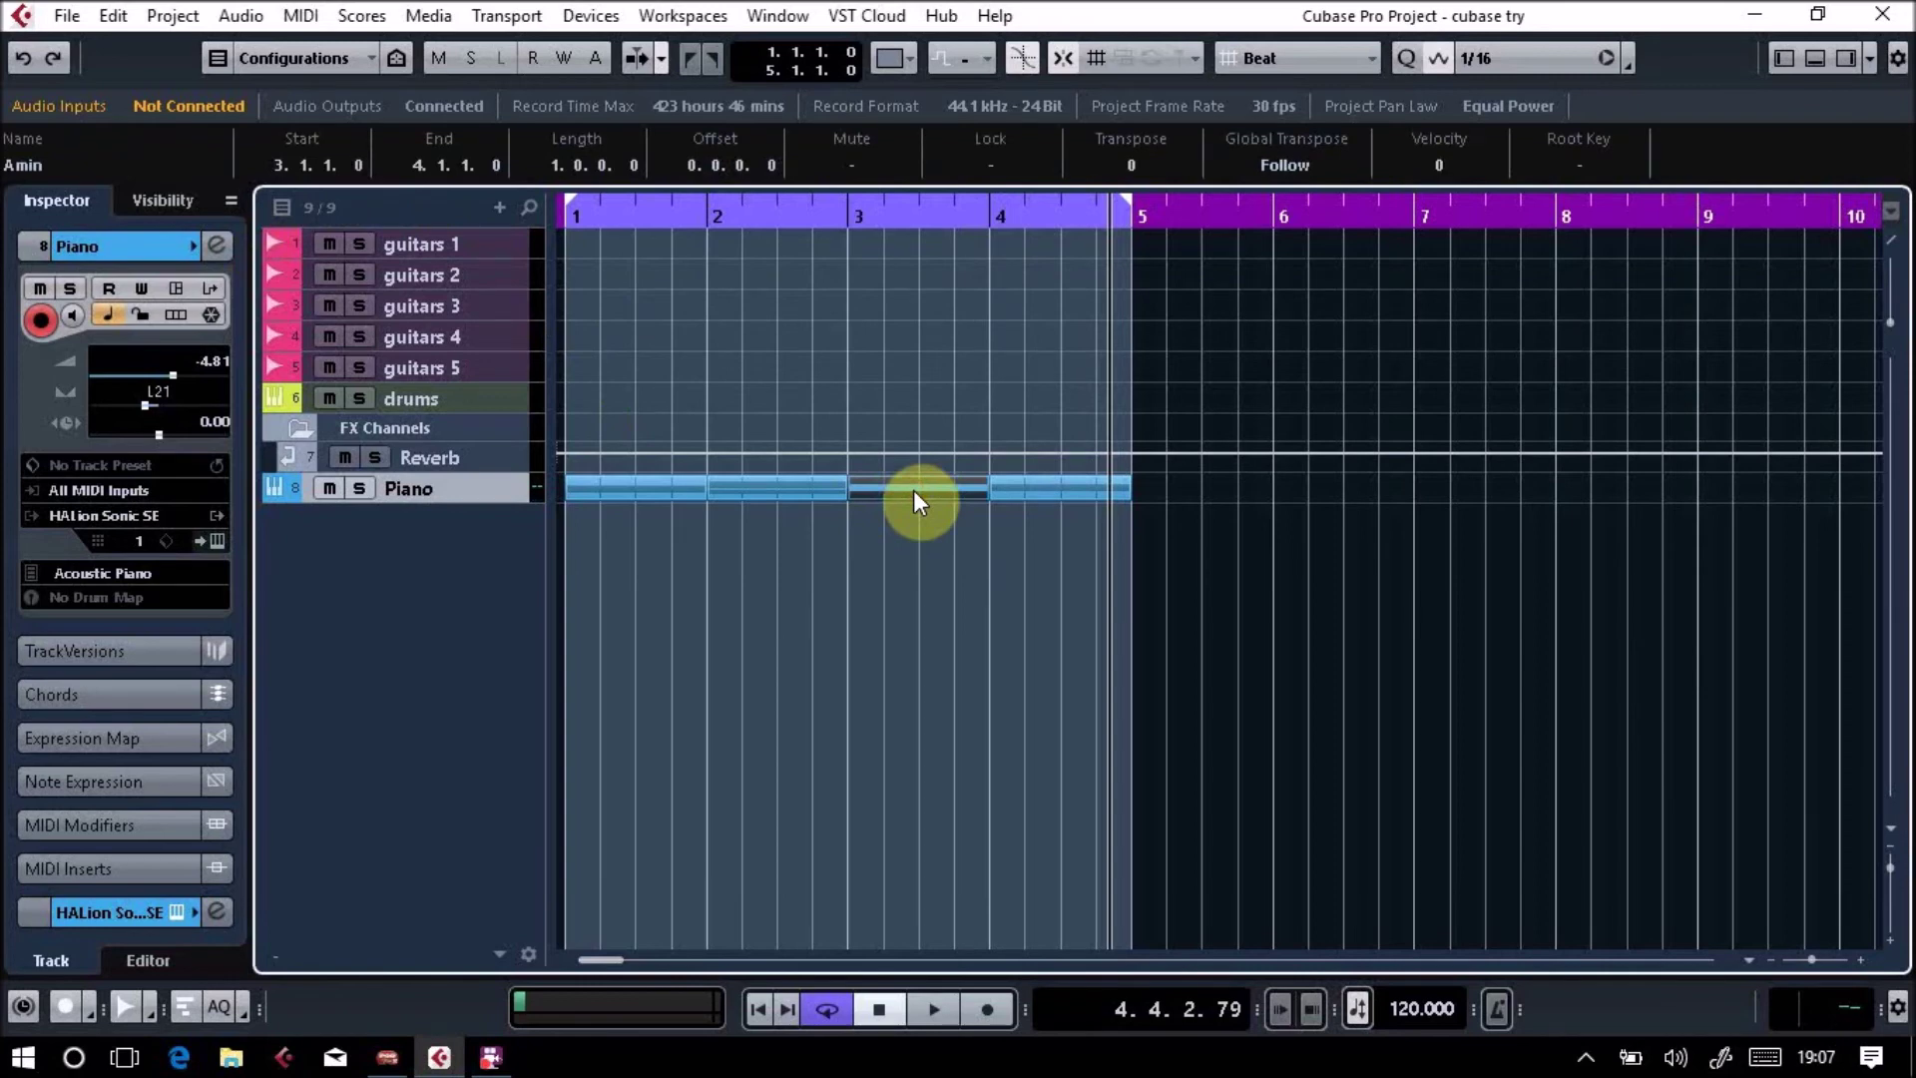
key("Delete")
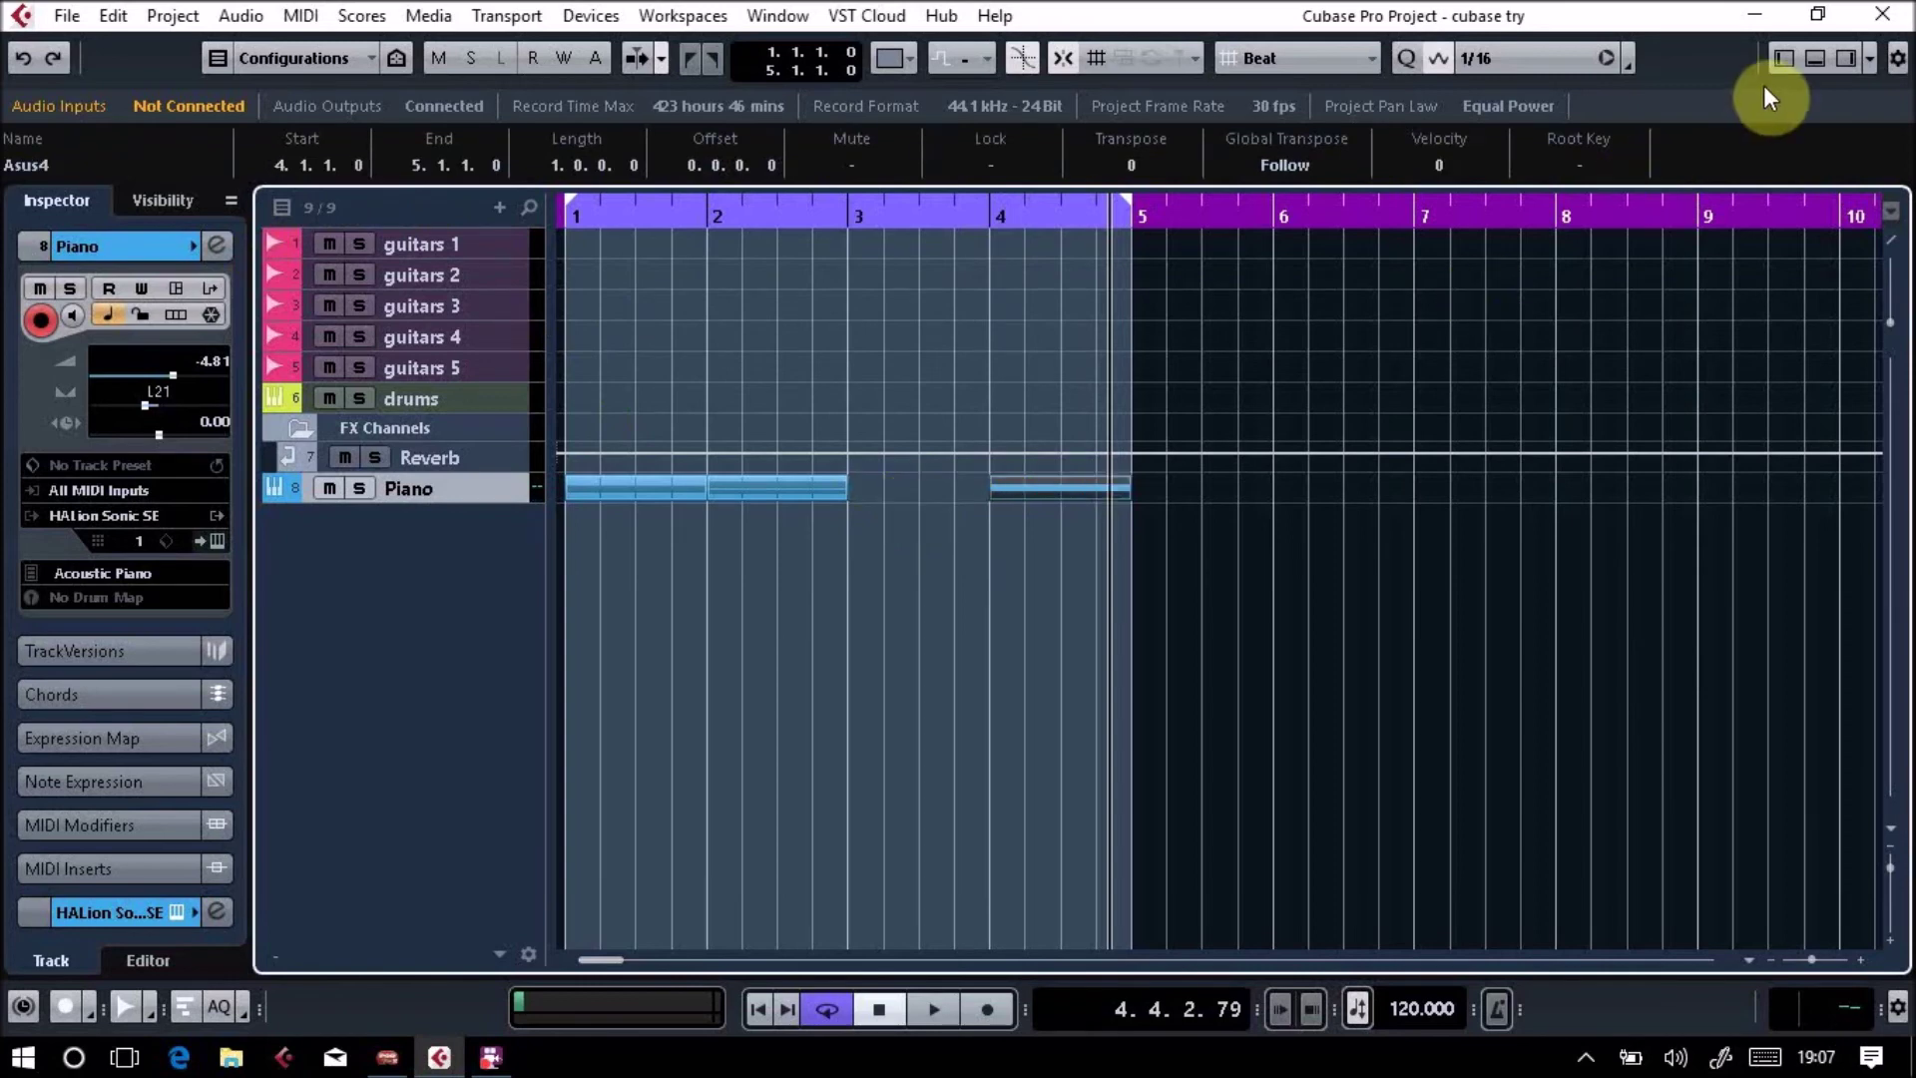
left_click(1819, 60)
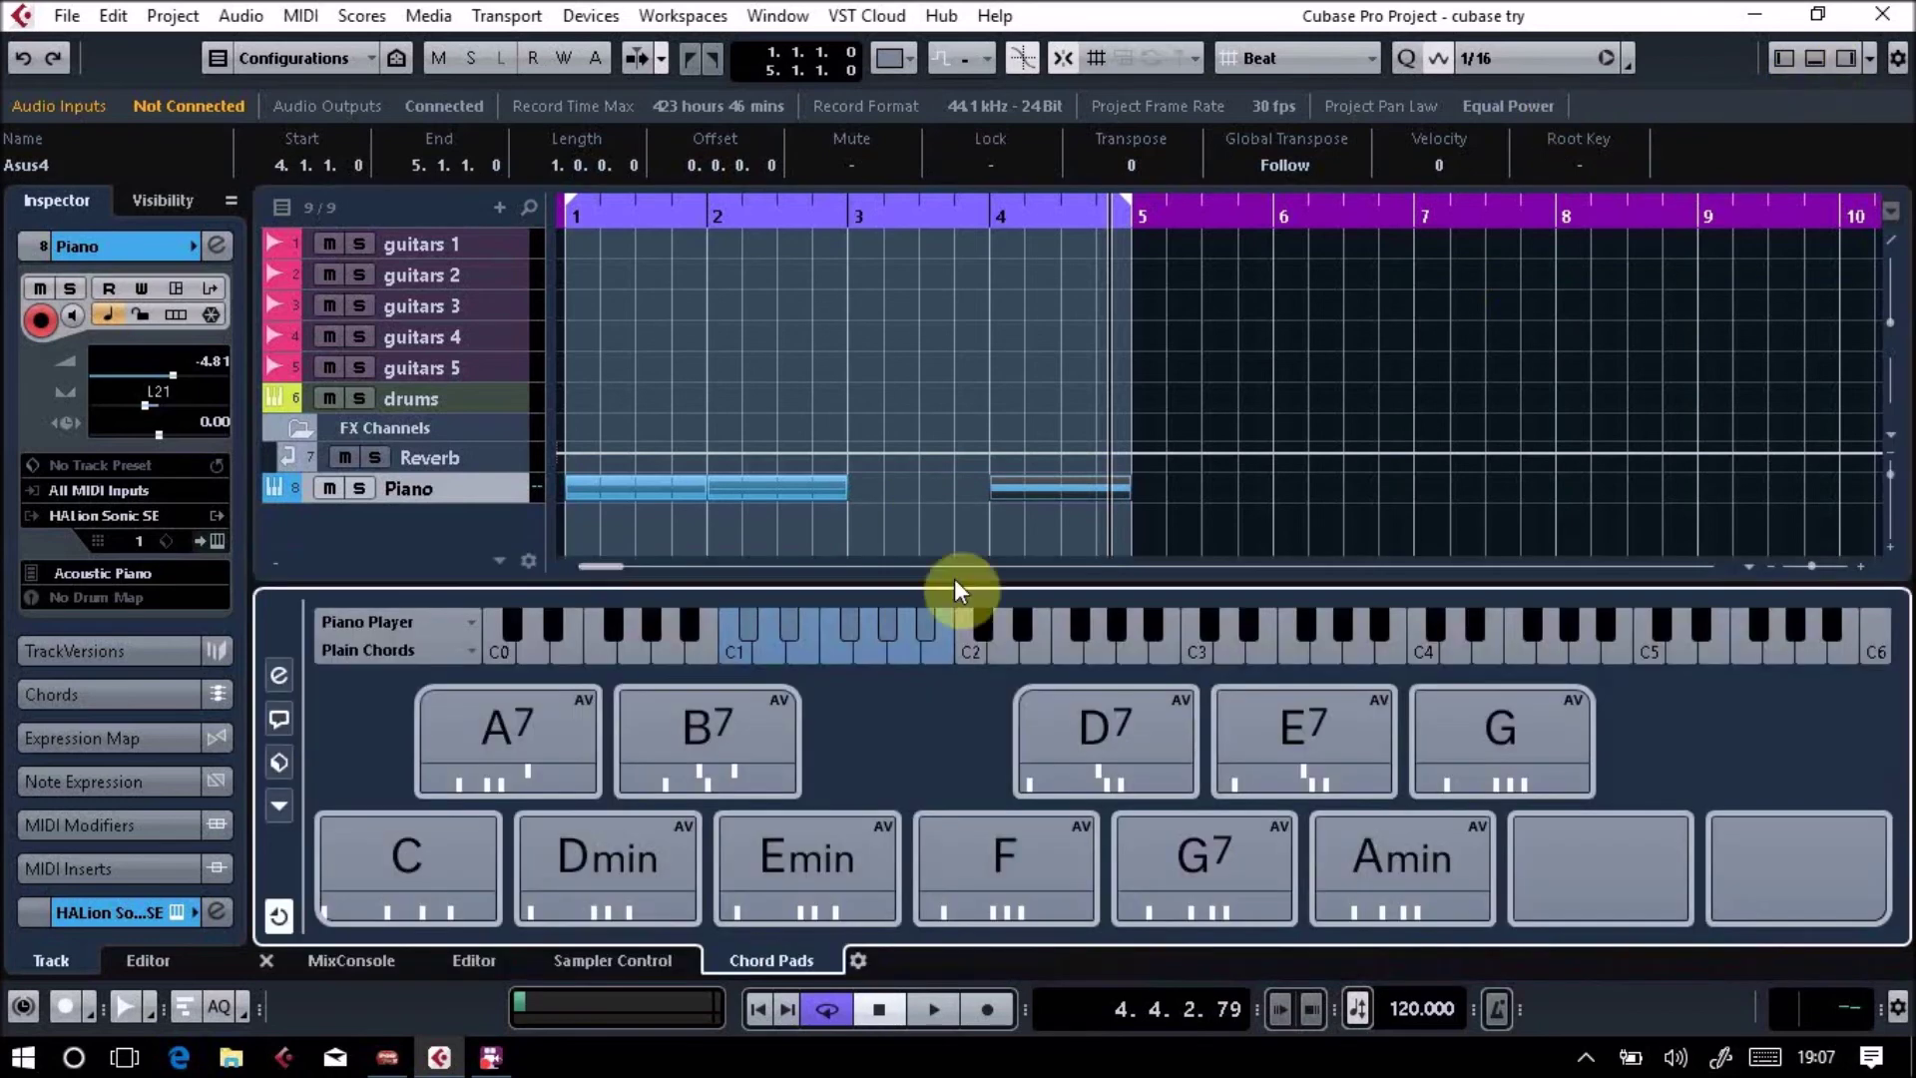
left_click(282, 721)
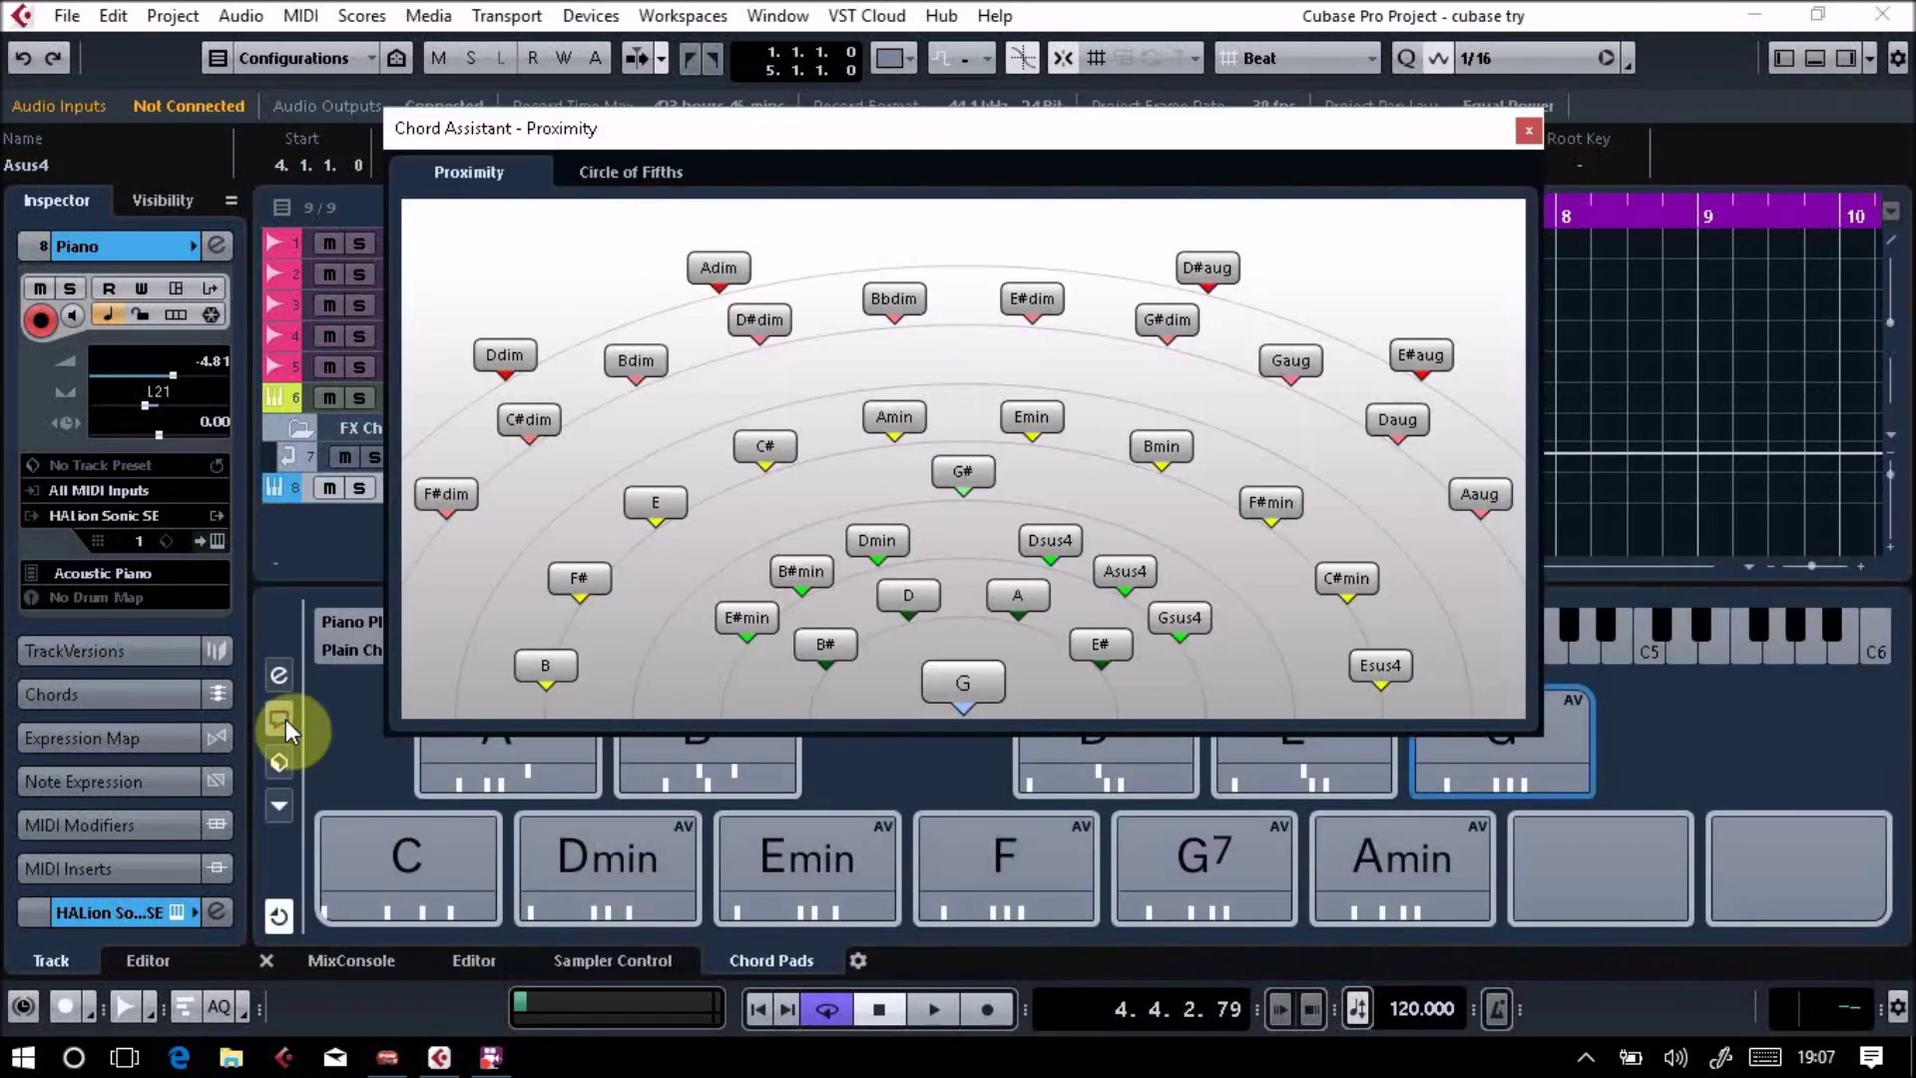
left_click(966, 688)
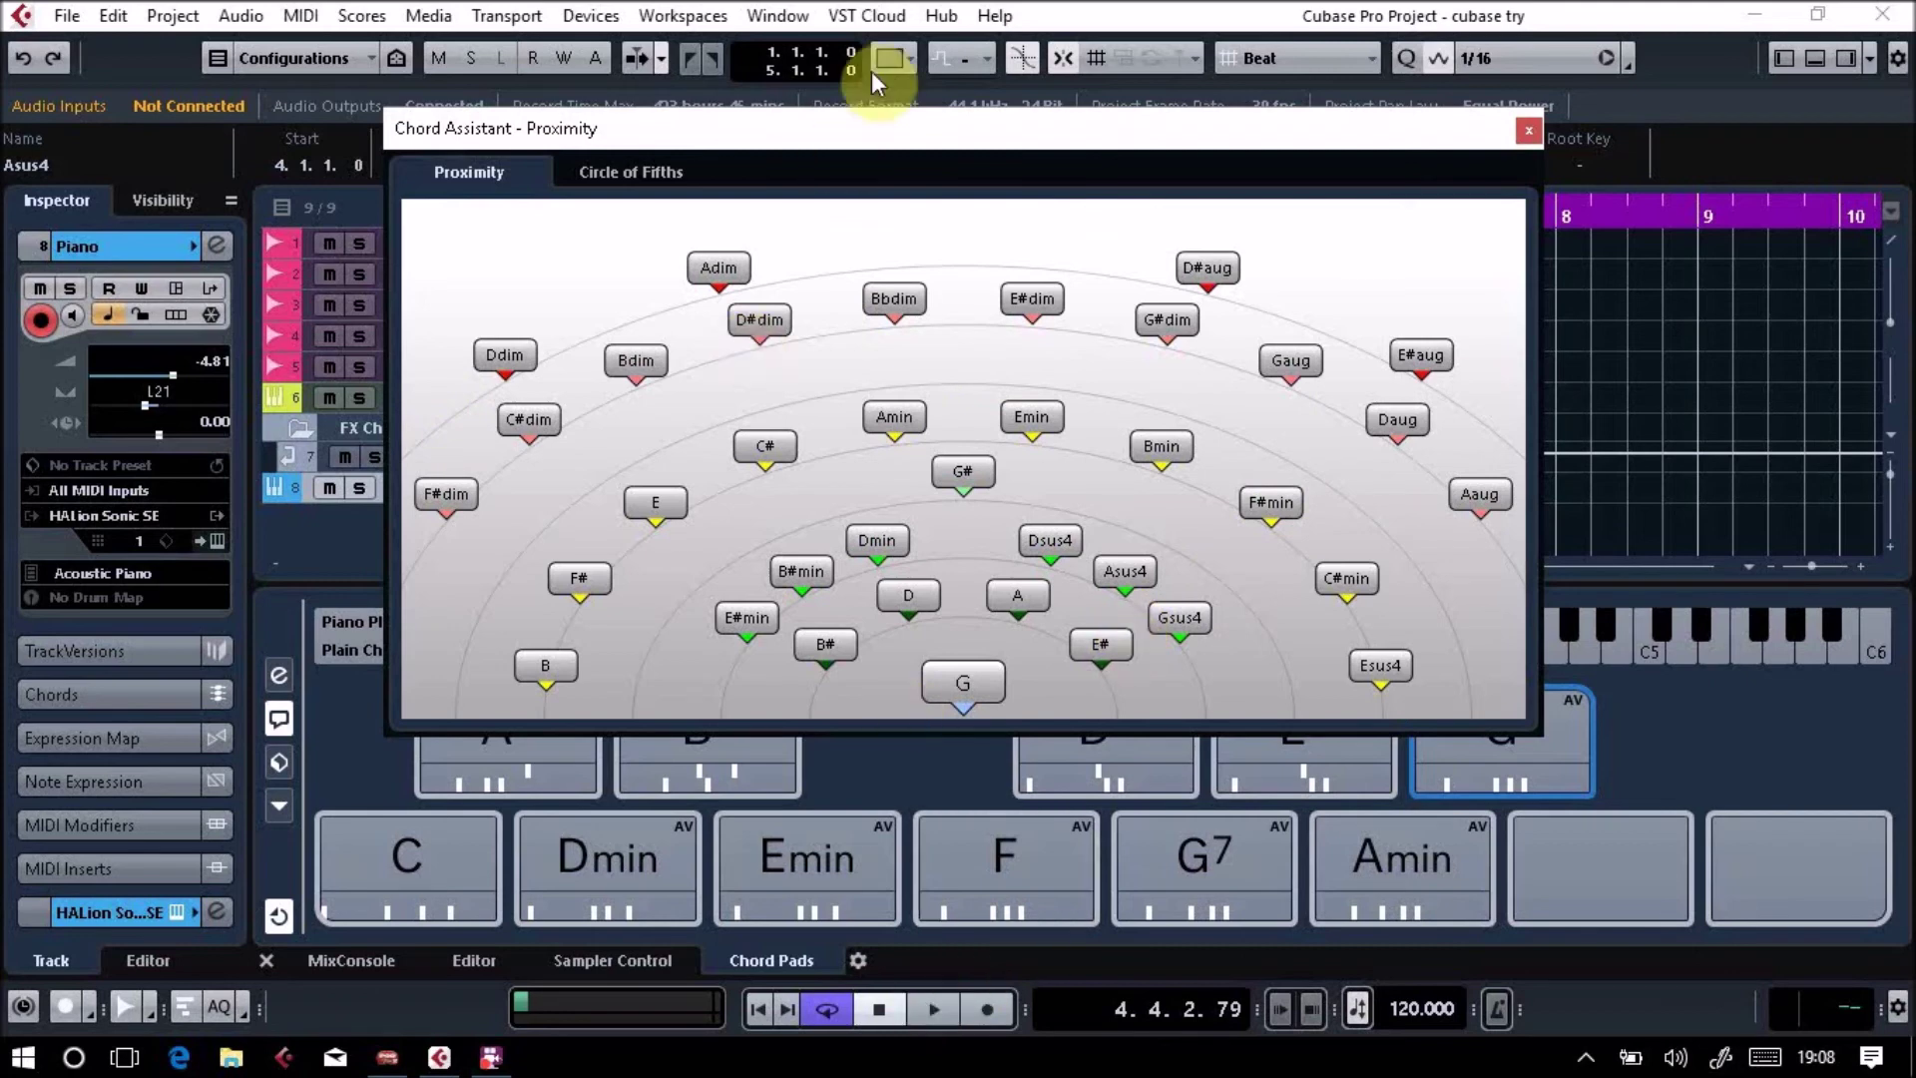
left_click_drag(870, 129, 1385, 43)
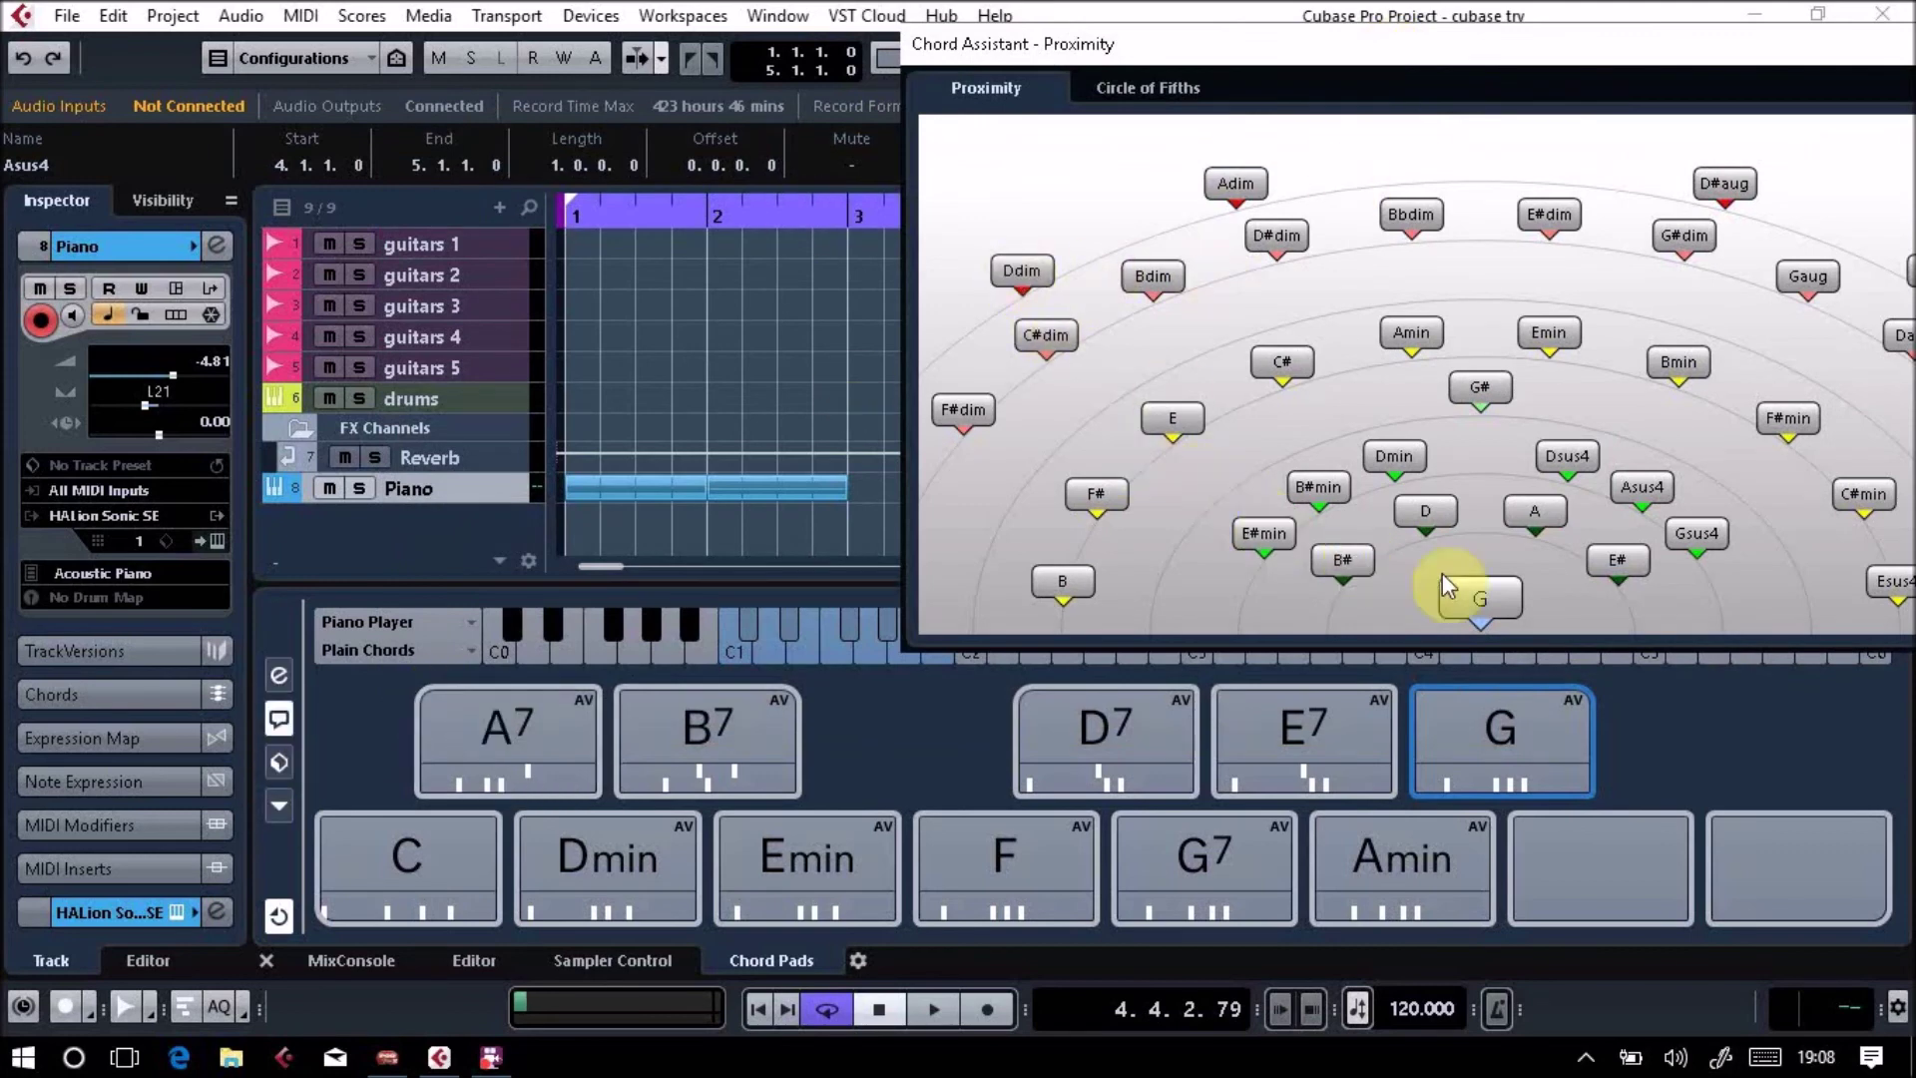
left_click(1155, 277)
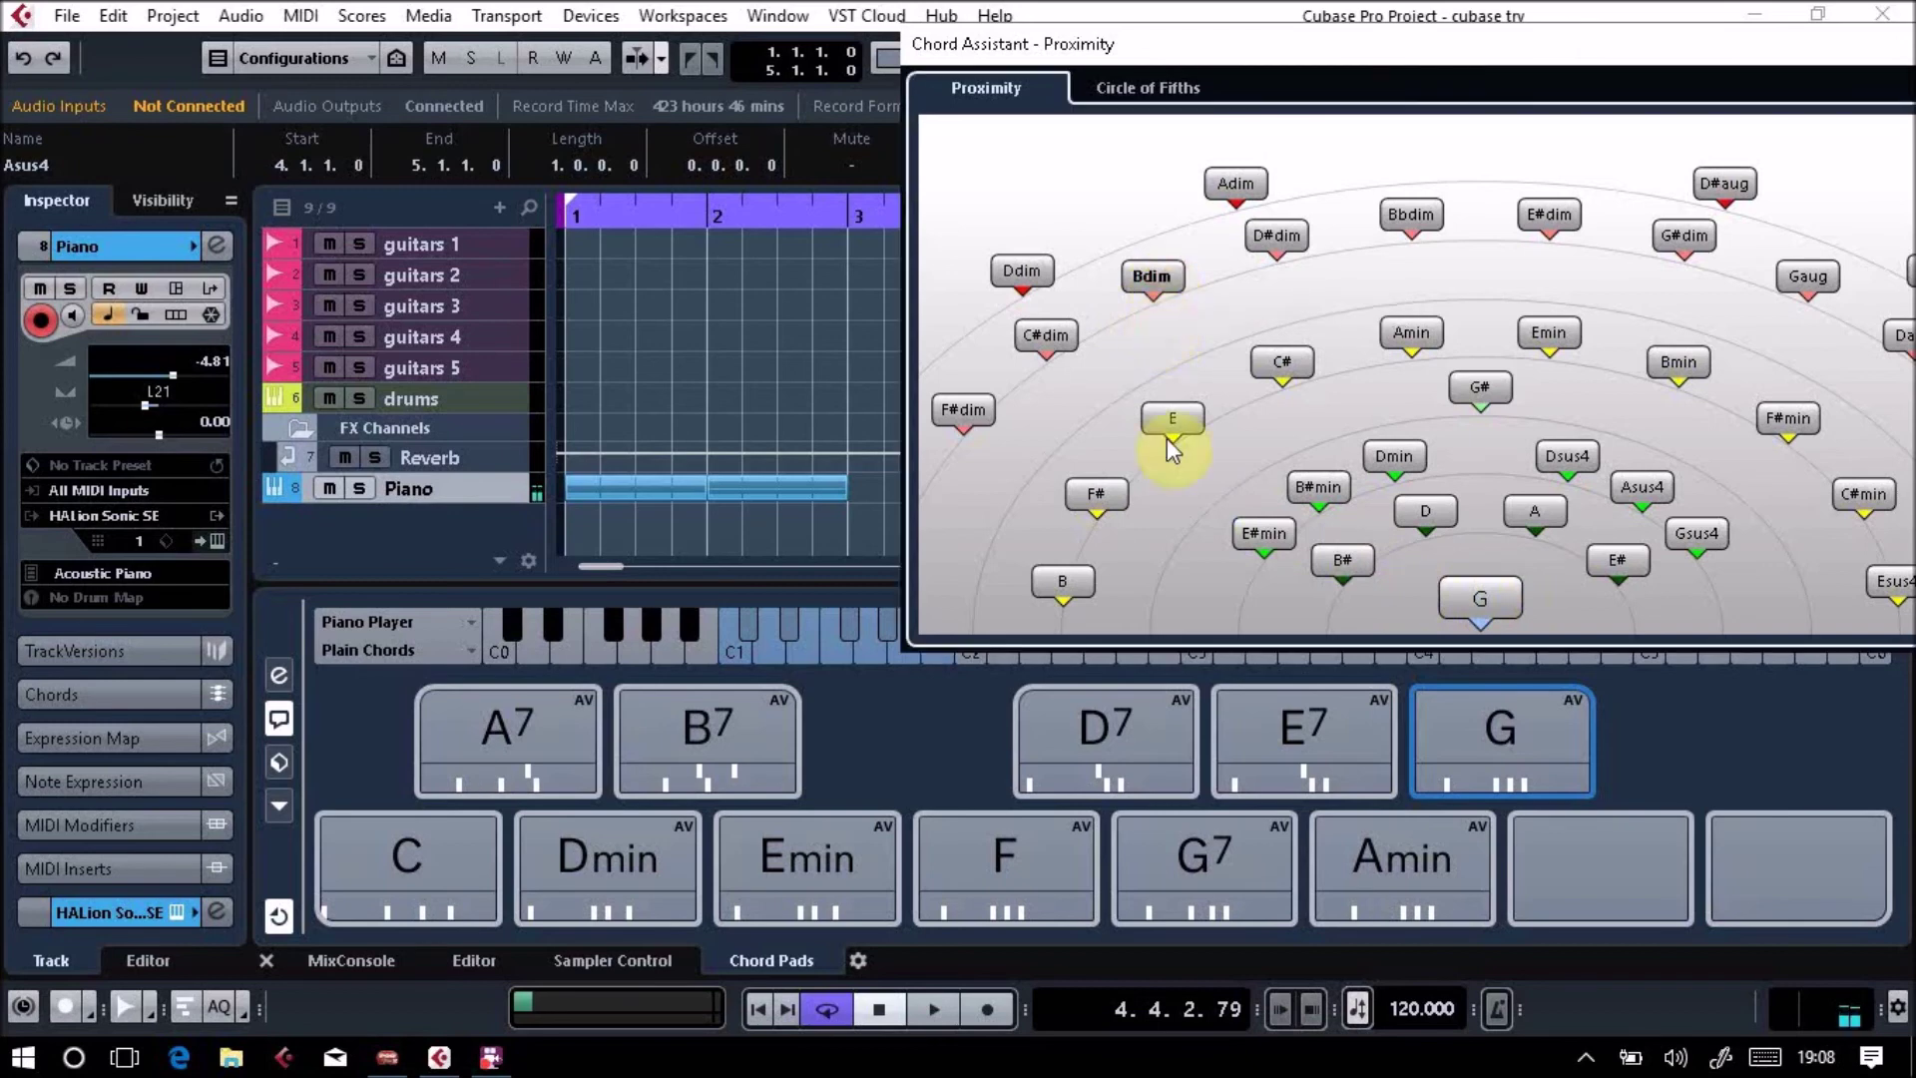
left_click_drag(1268, 550, 1091, 737)
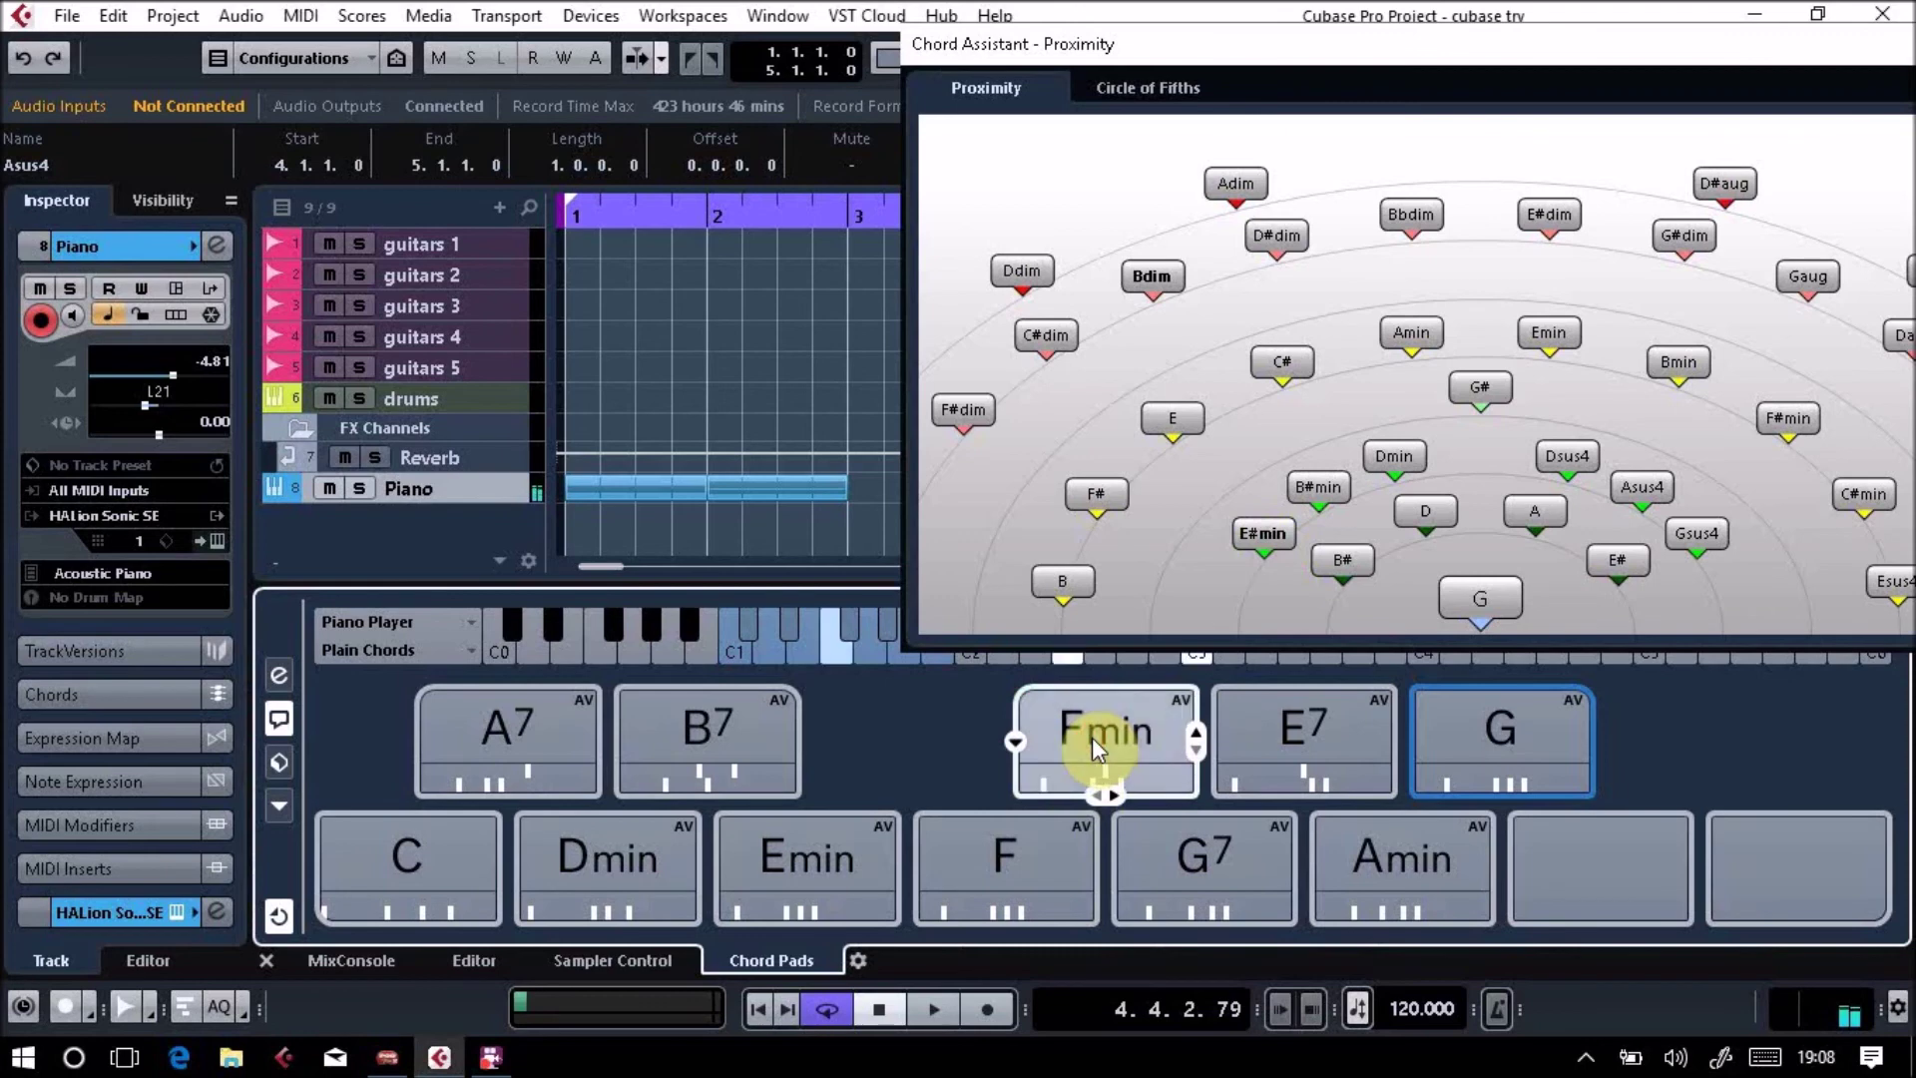
left_click(1280, 727)
left_click(1141, 732)
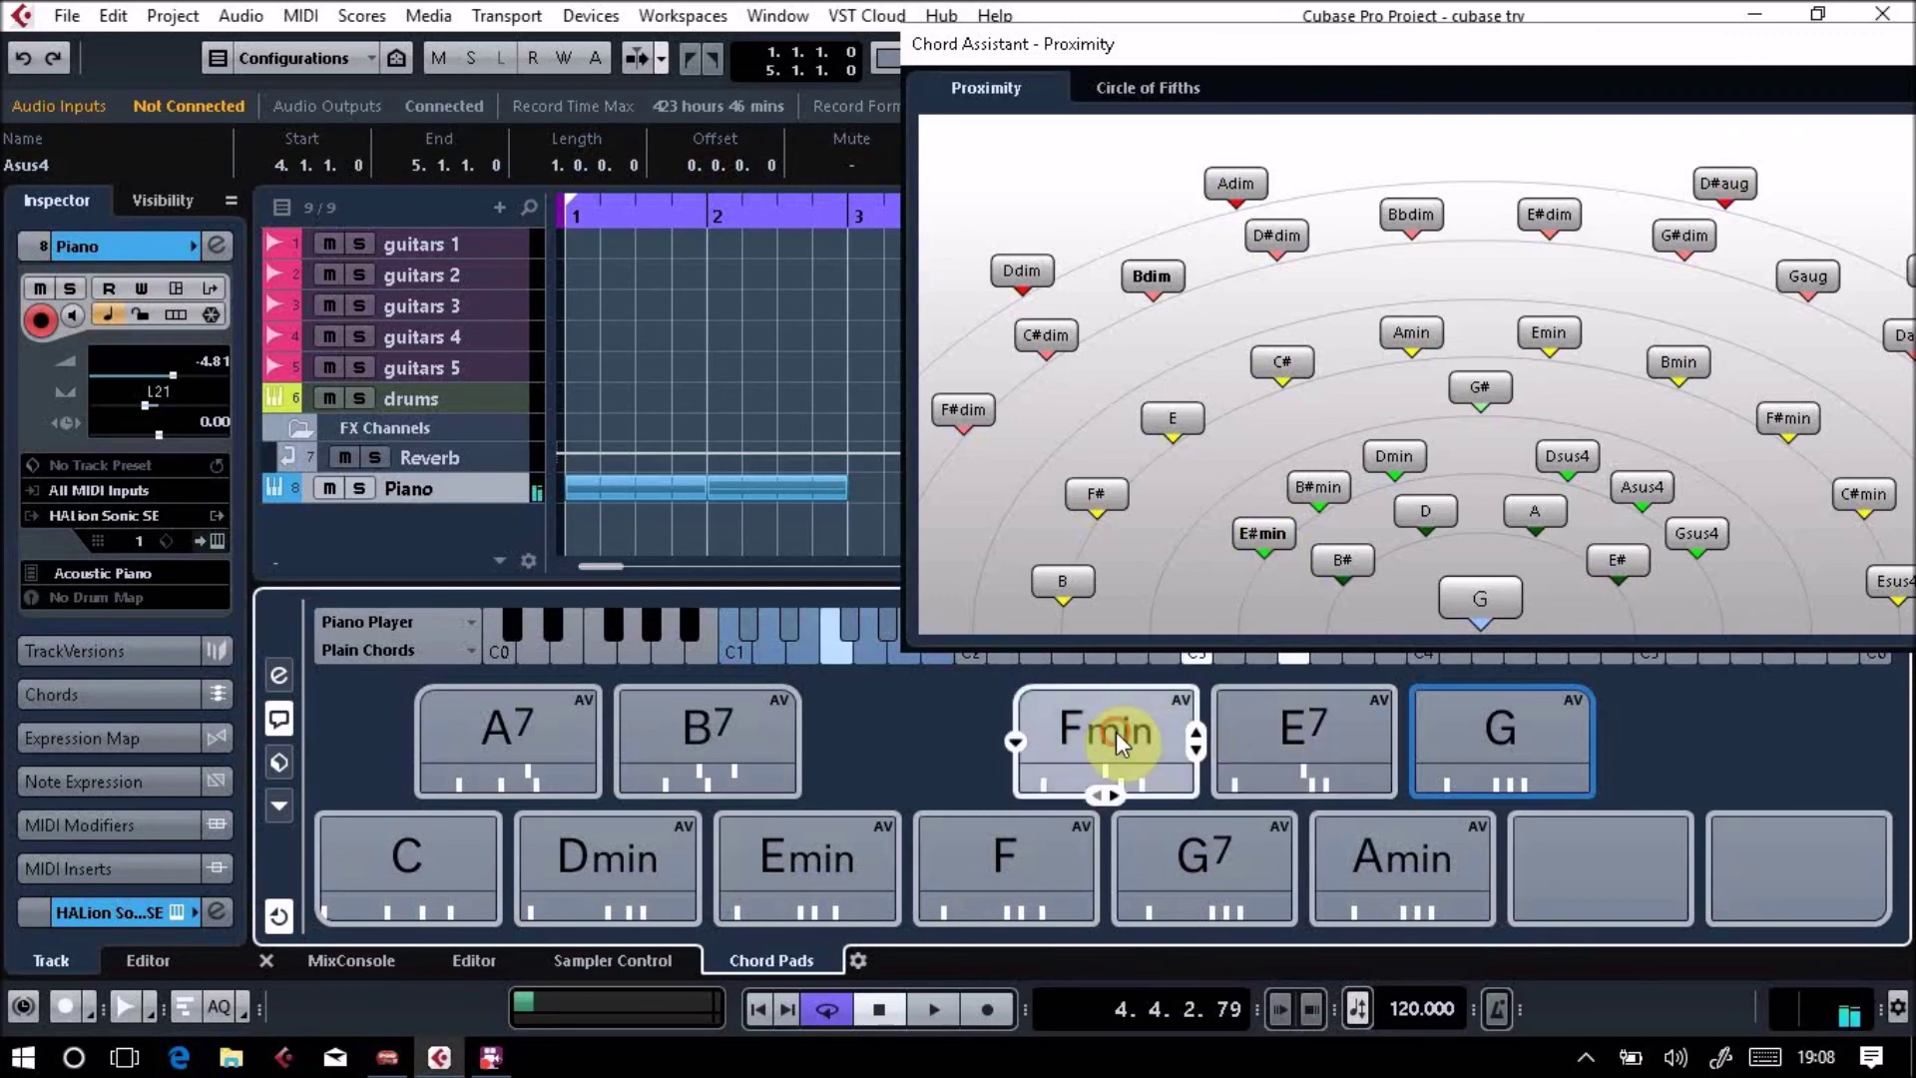
left_click(891, 600)
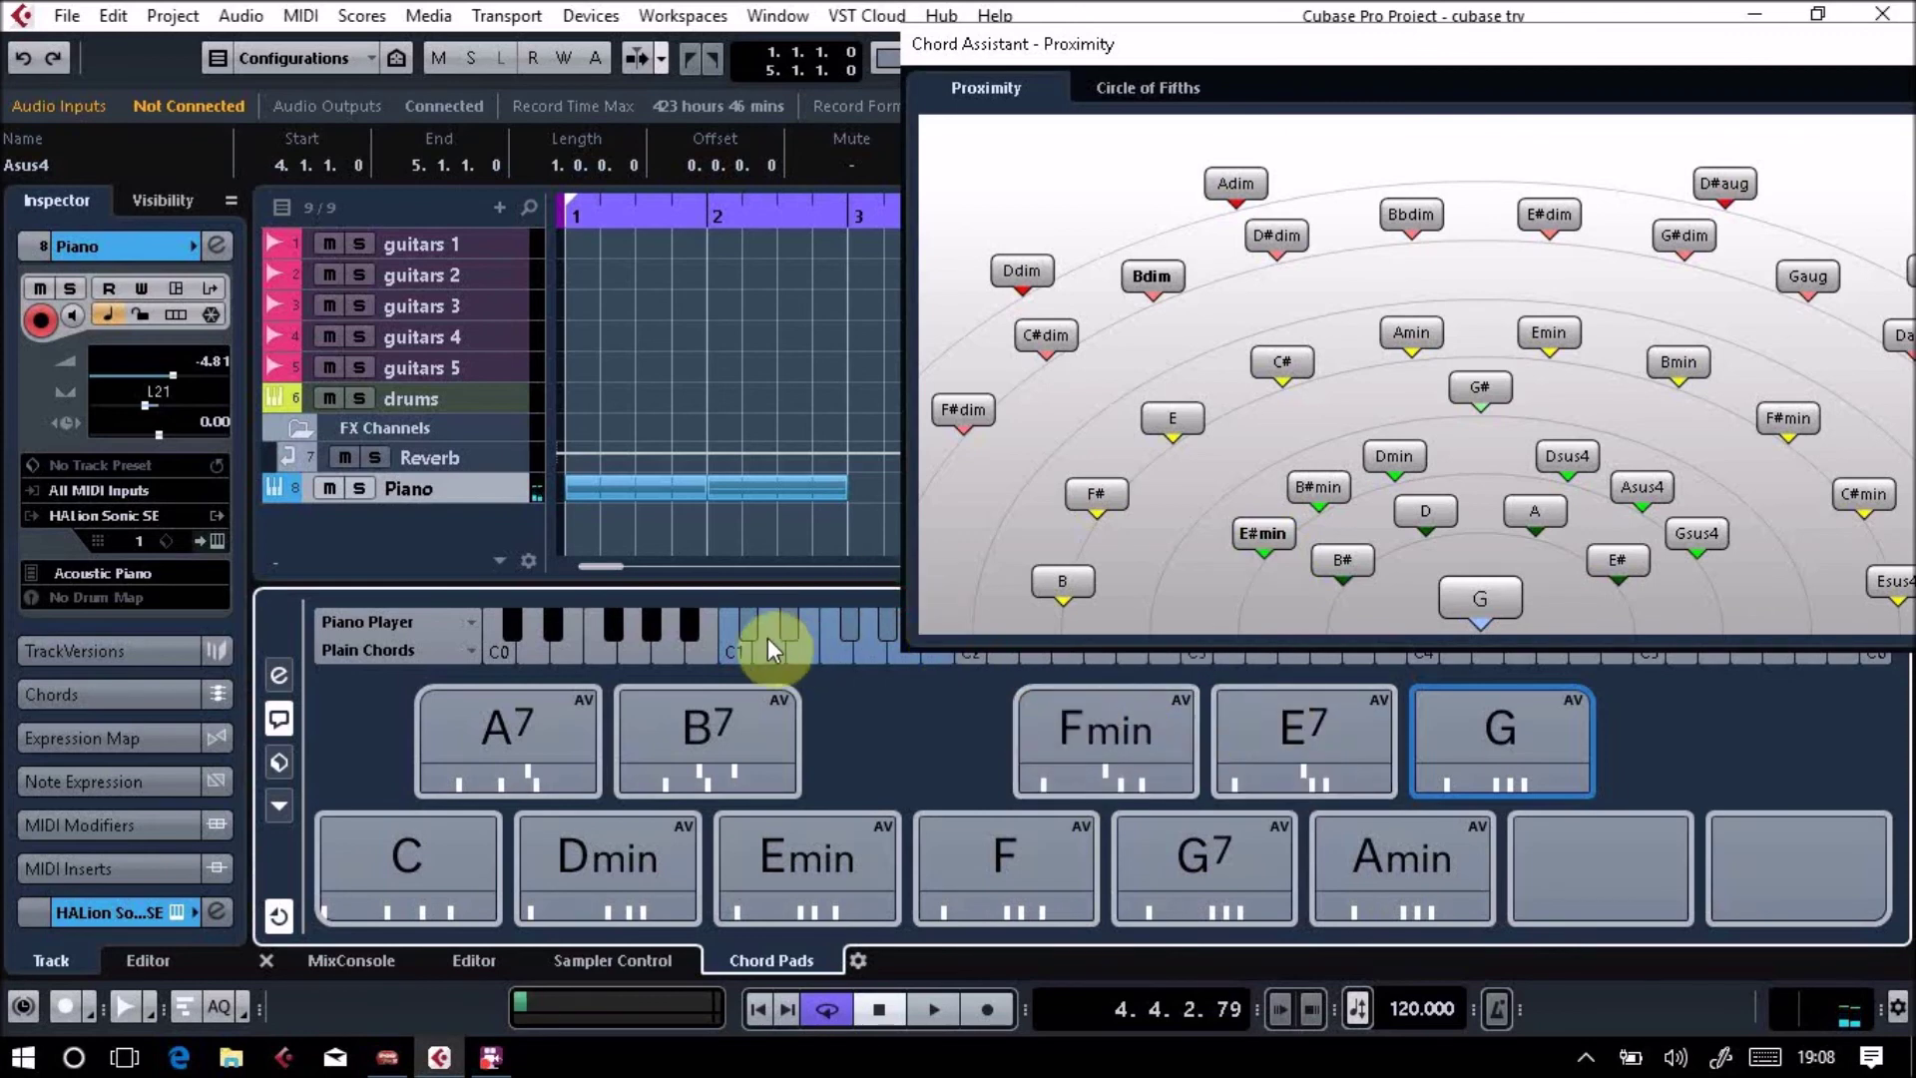
left_click(596, 718)
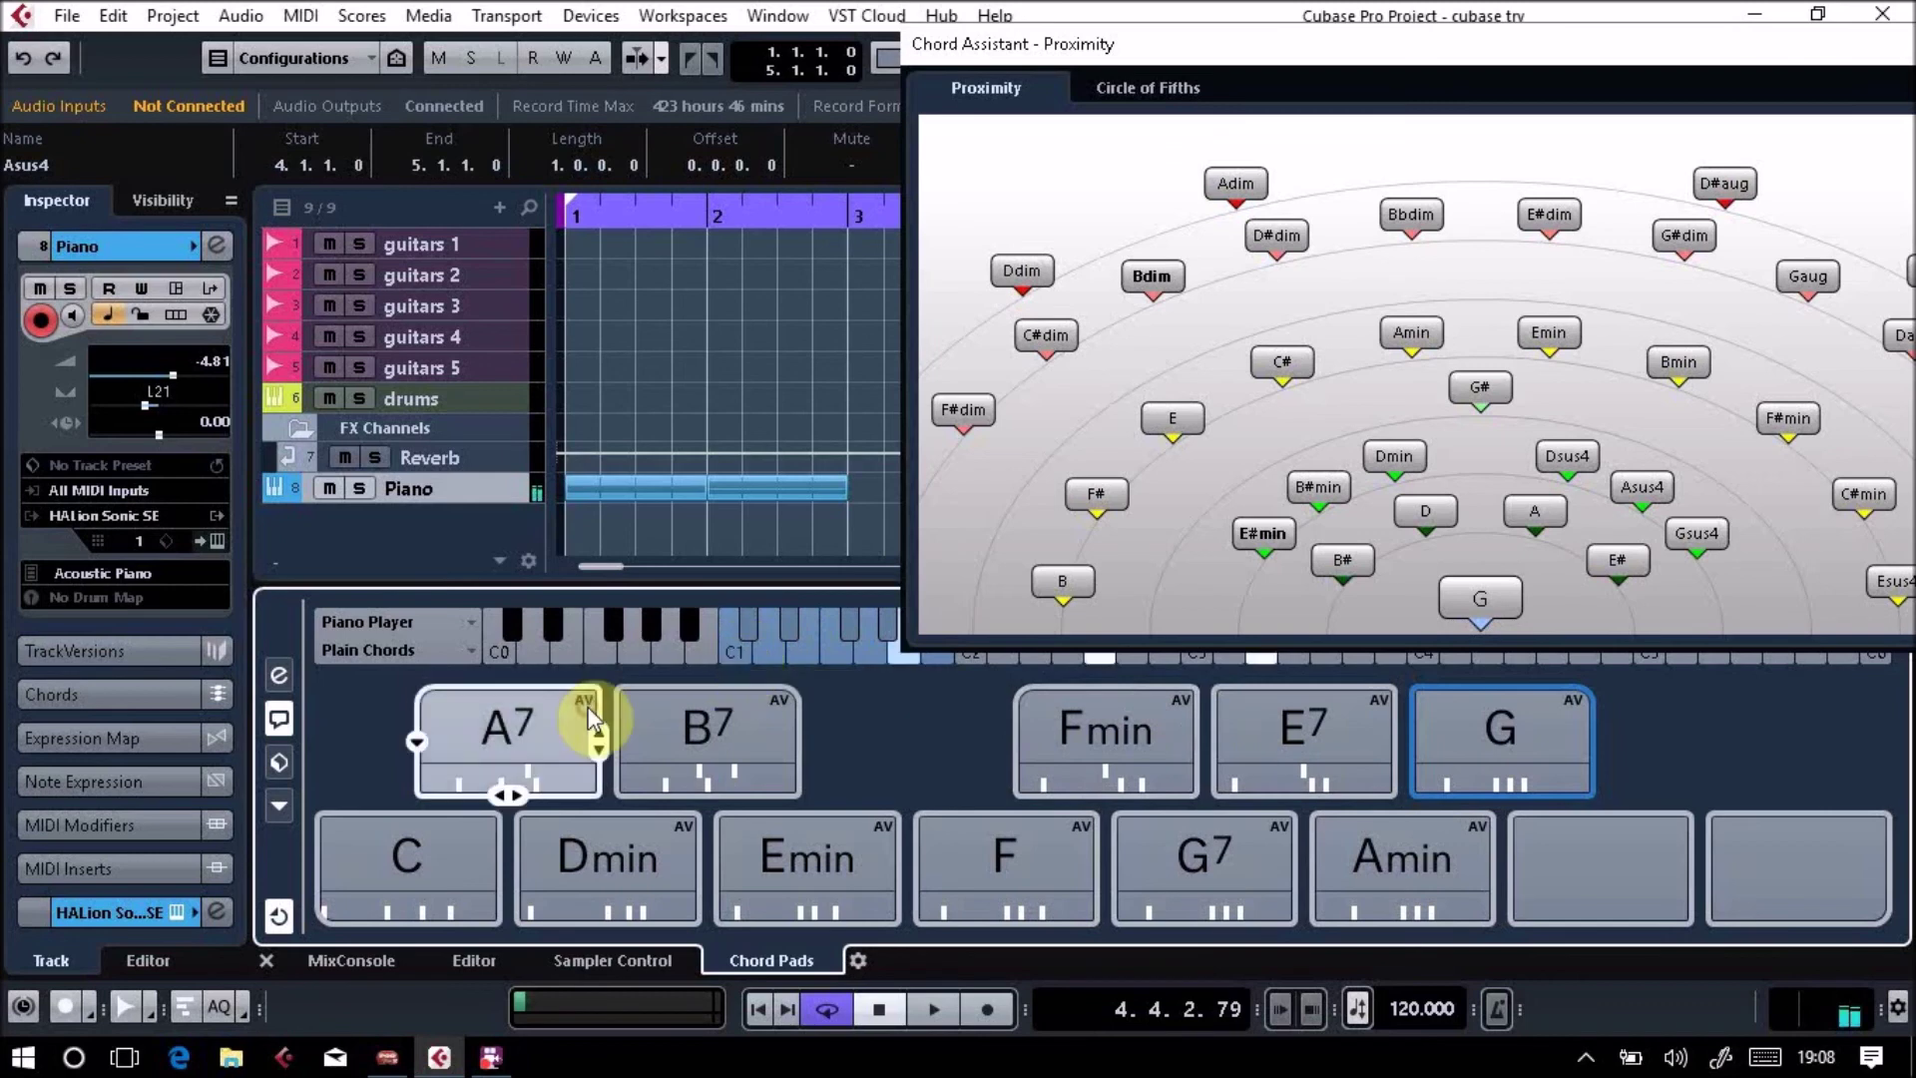
left_click(703, 710)
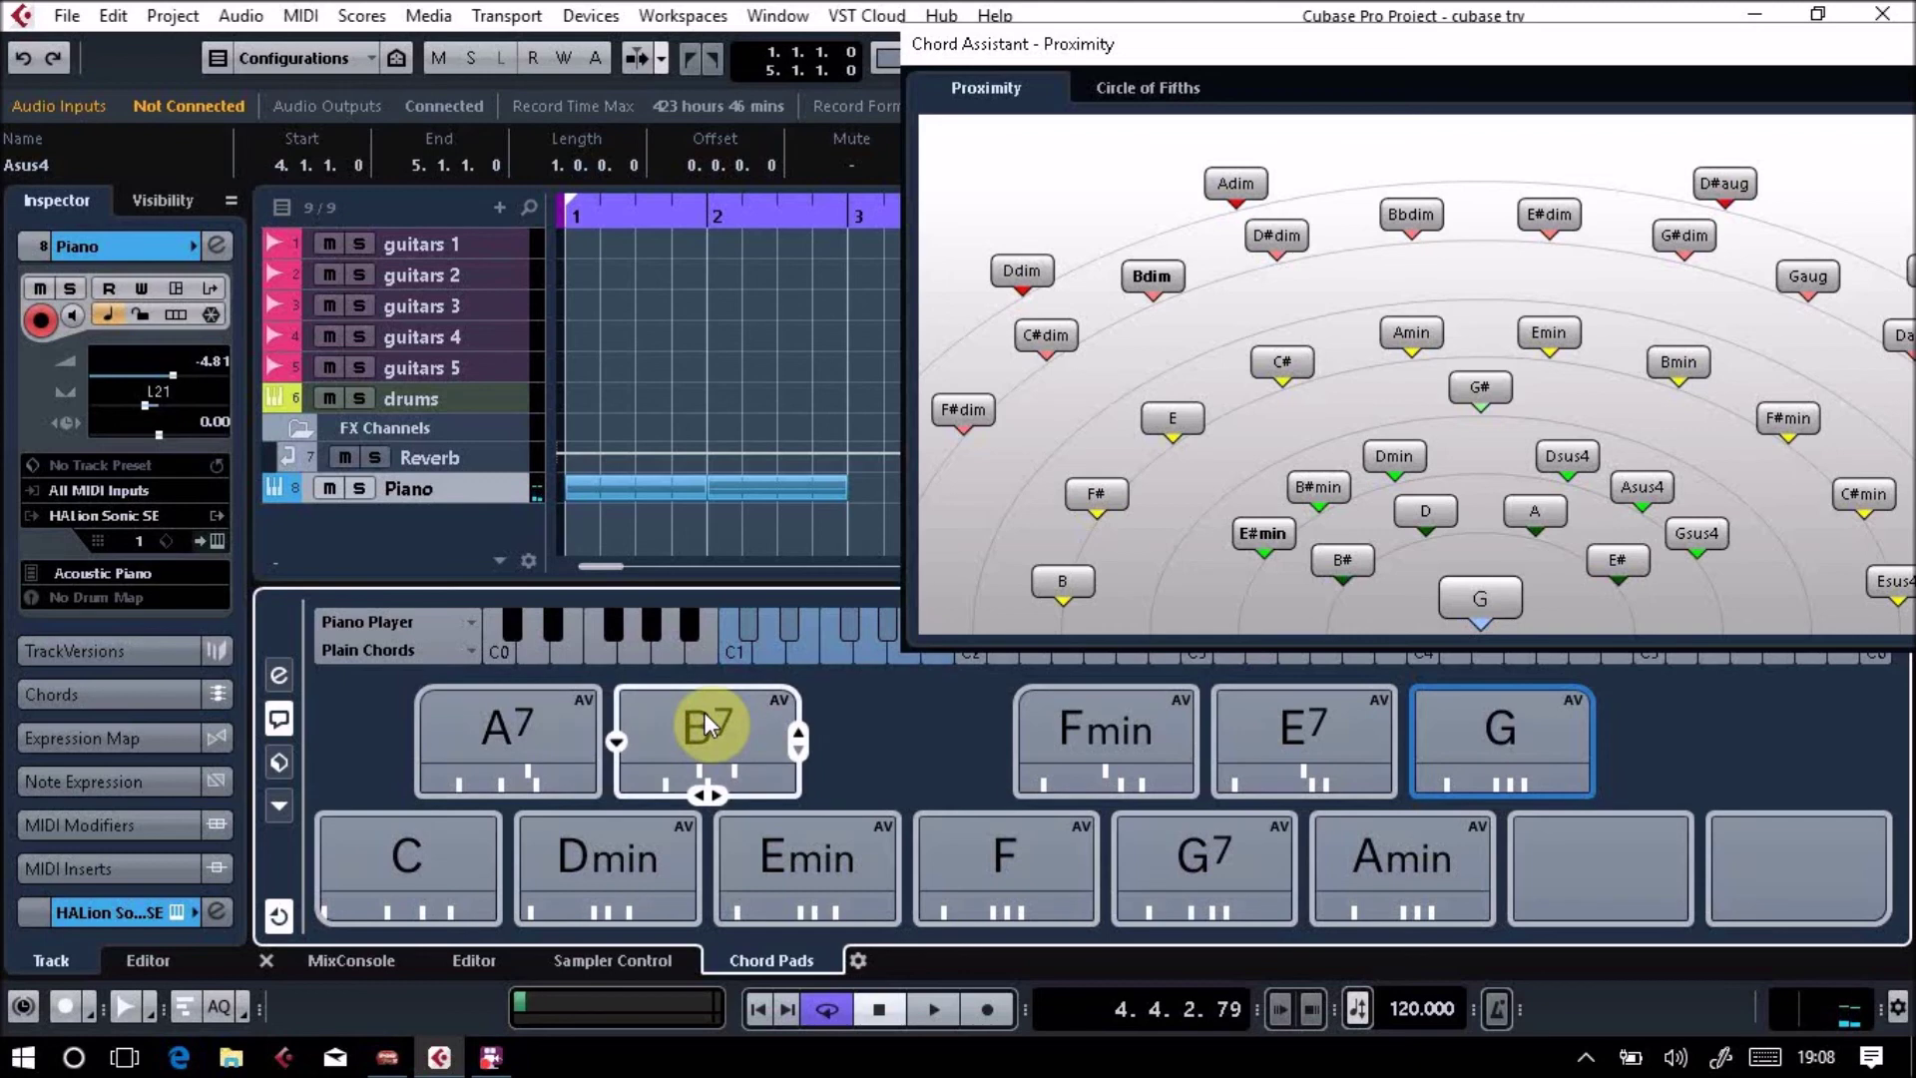
left_click(988, 1008)
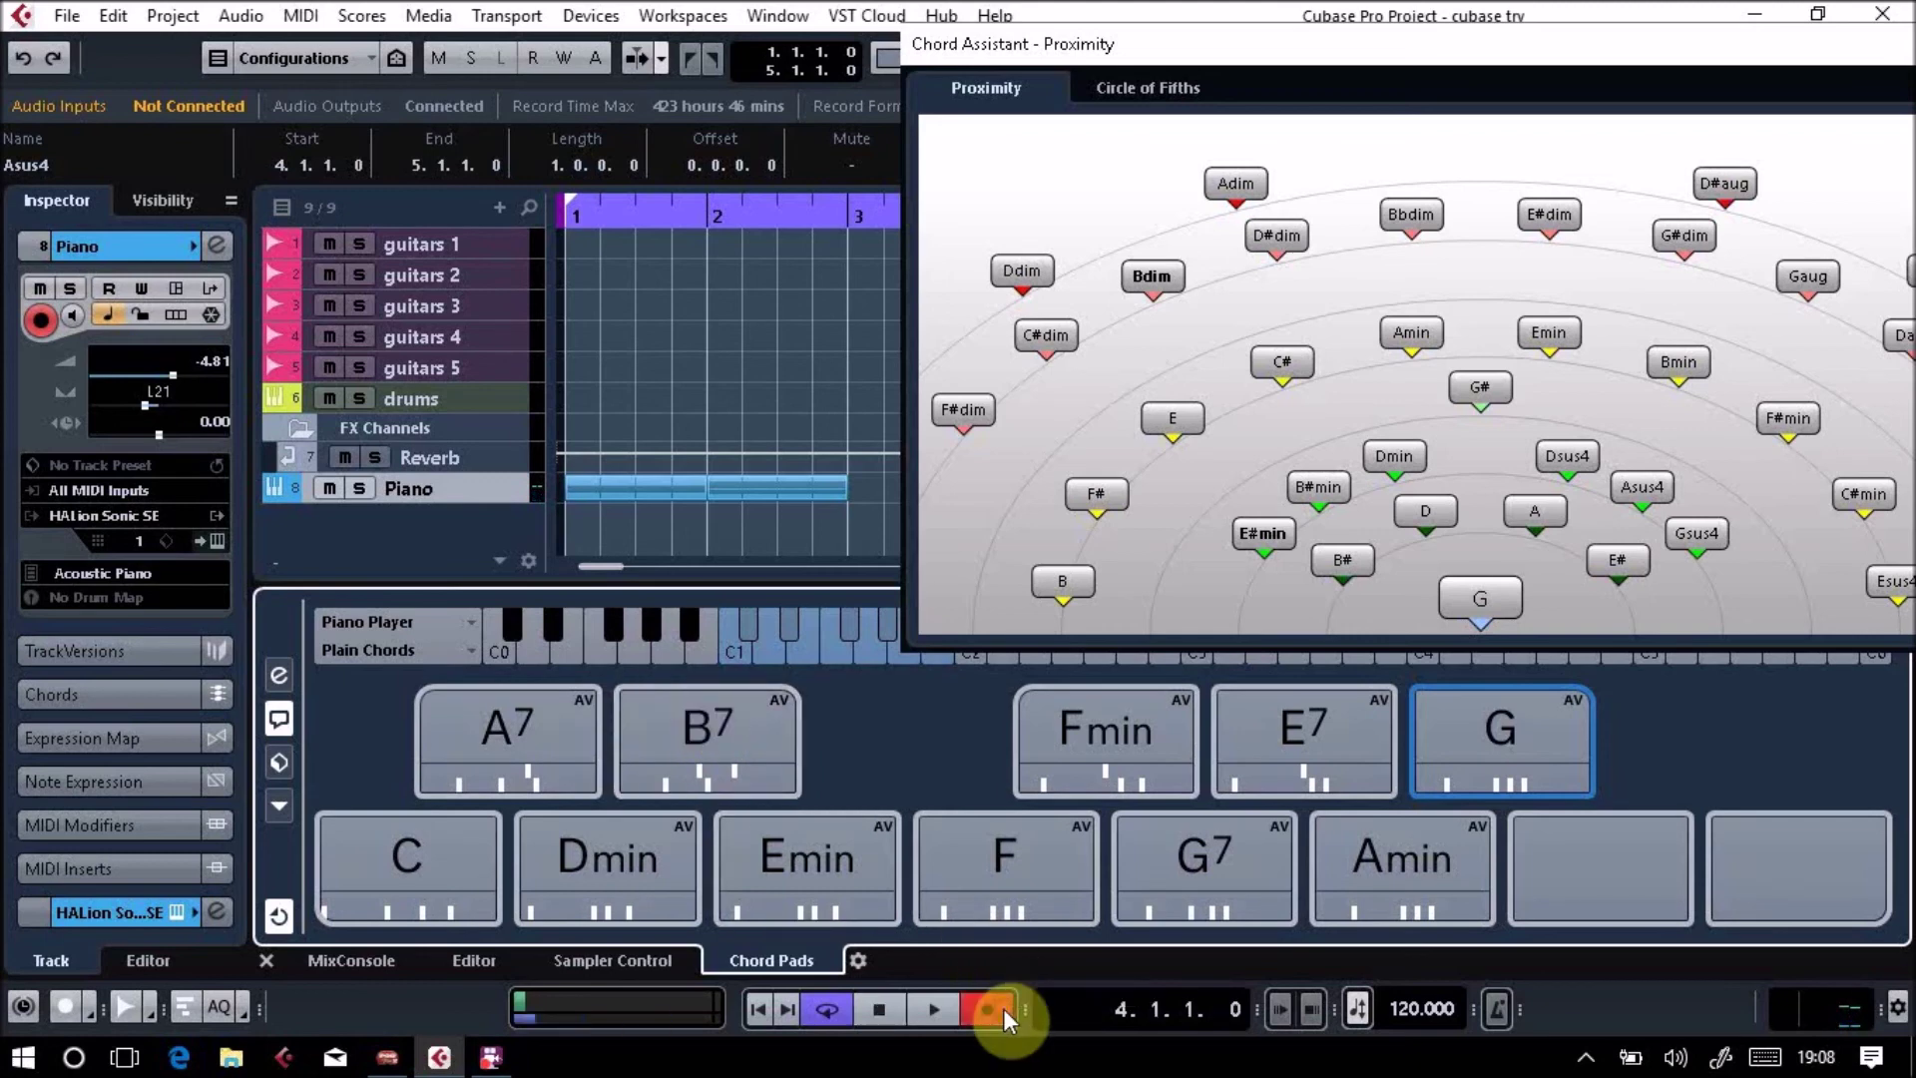
left_click(885, 1002)
left_click(998, 866)
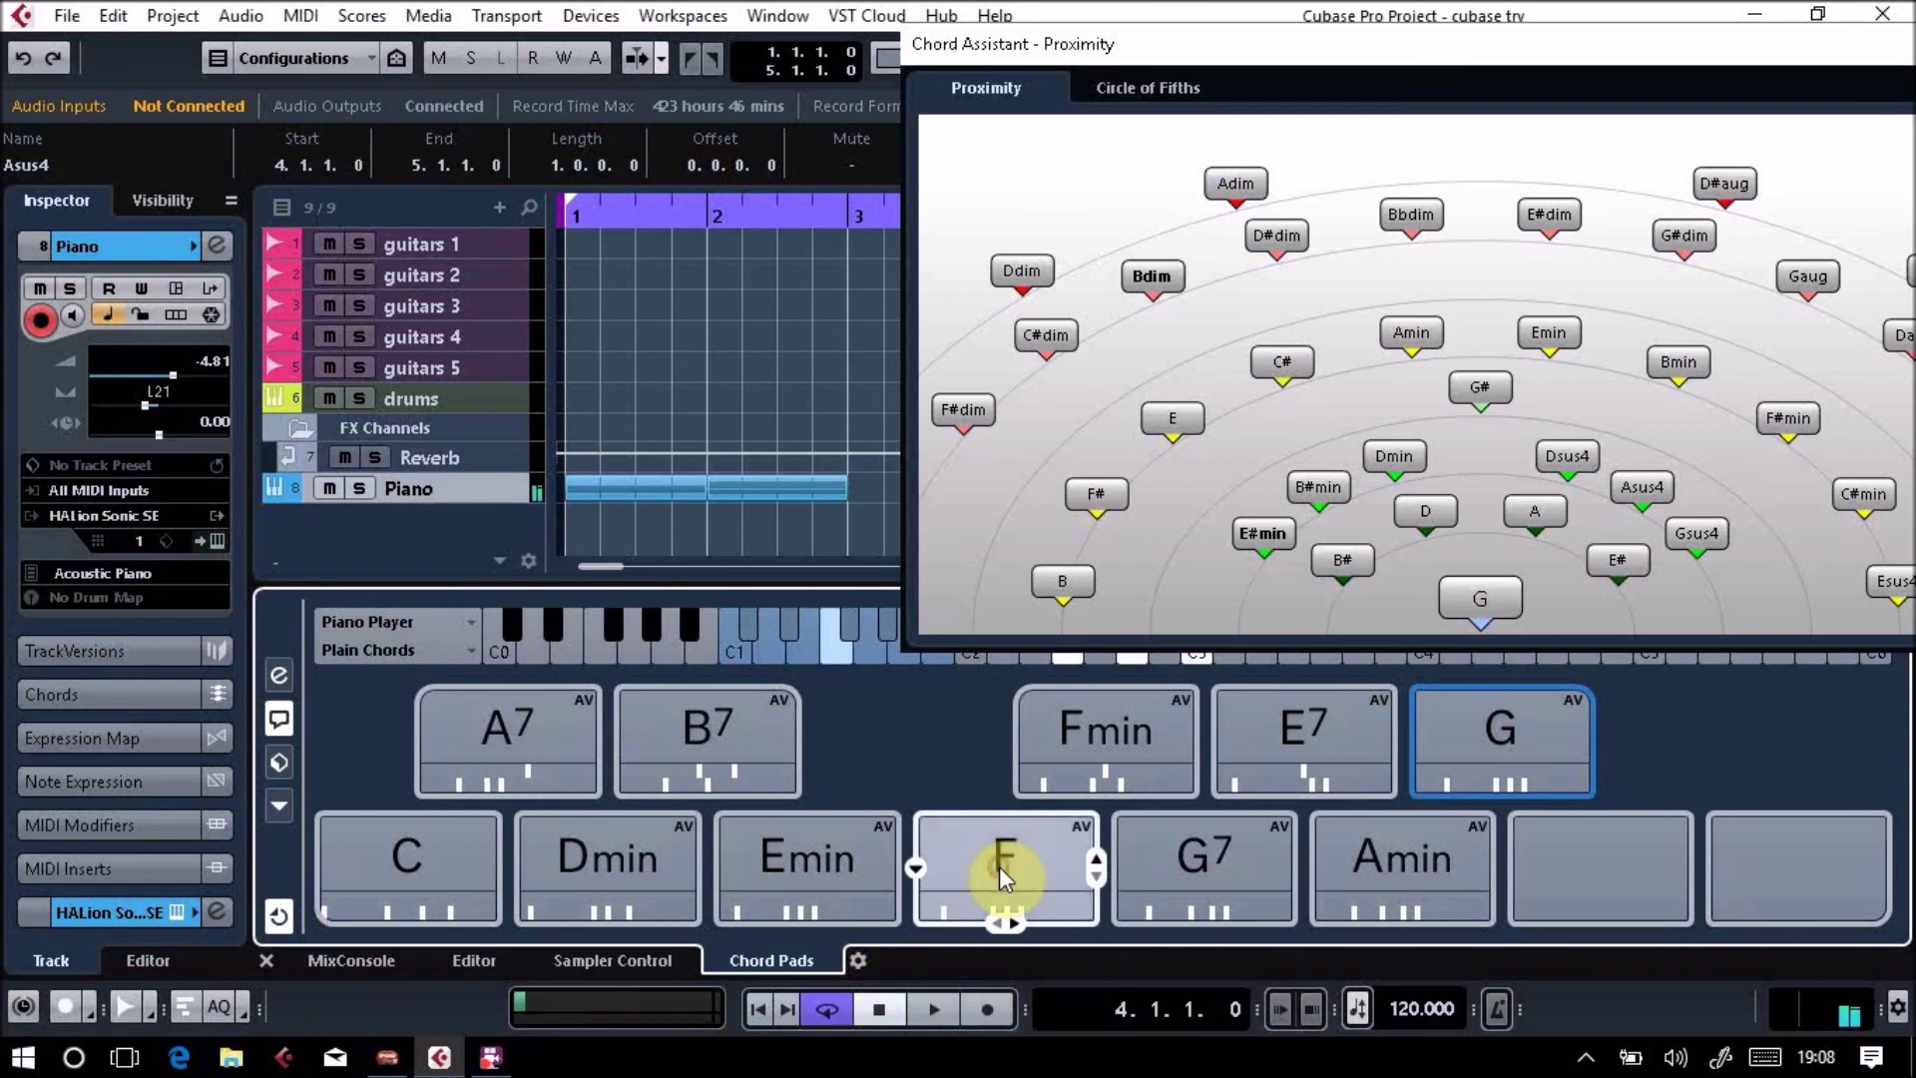
left_click(1108, 719)
left_click(1302, 714)
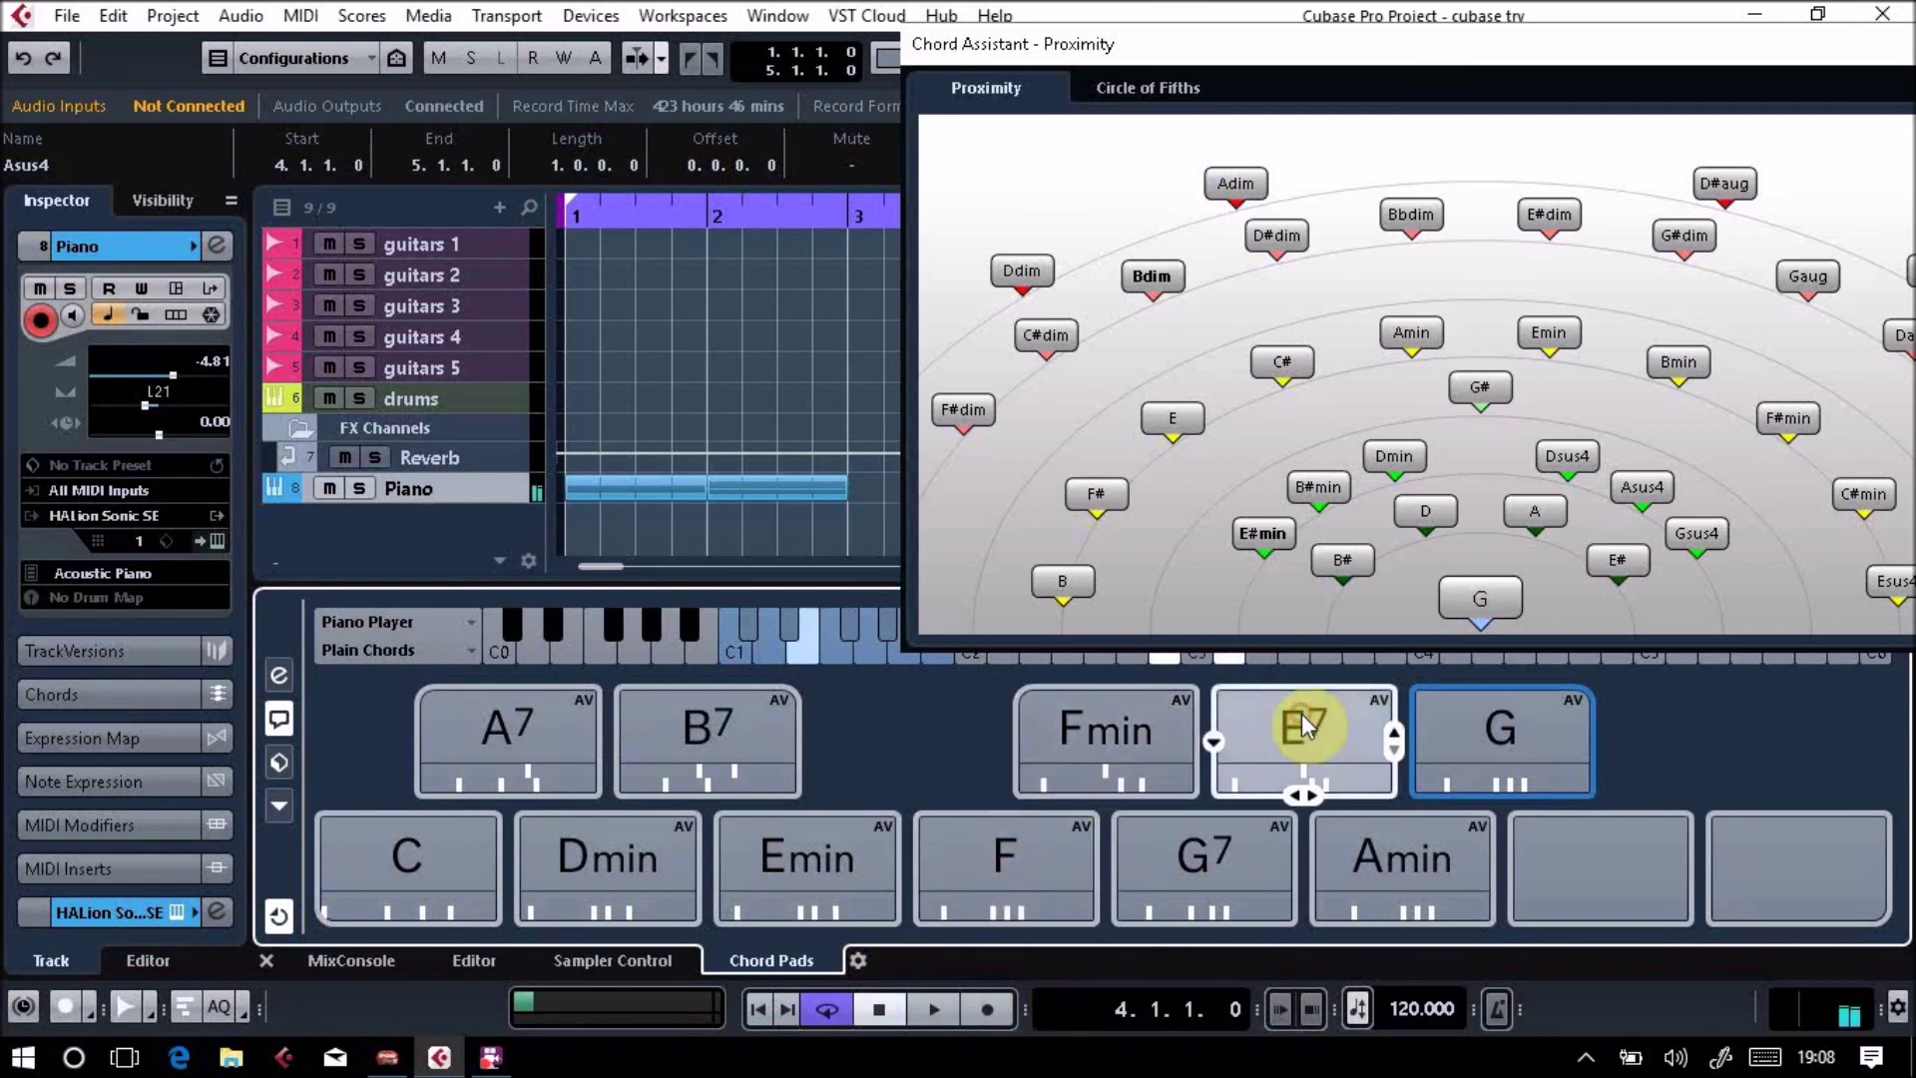
left_click(1507, 717)
left_click(720, 712)
left_click(506, 706)
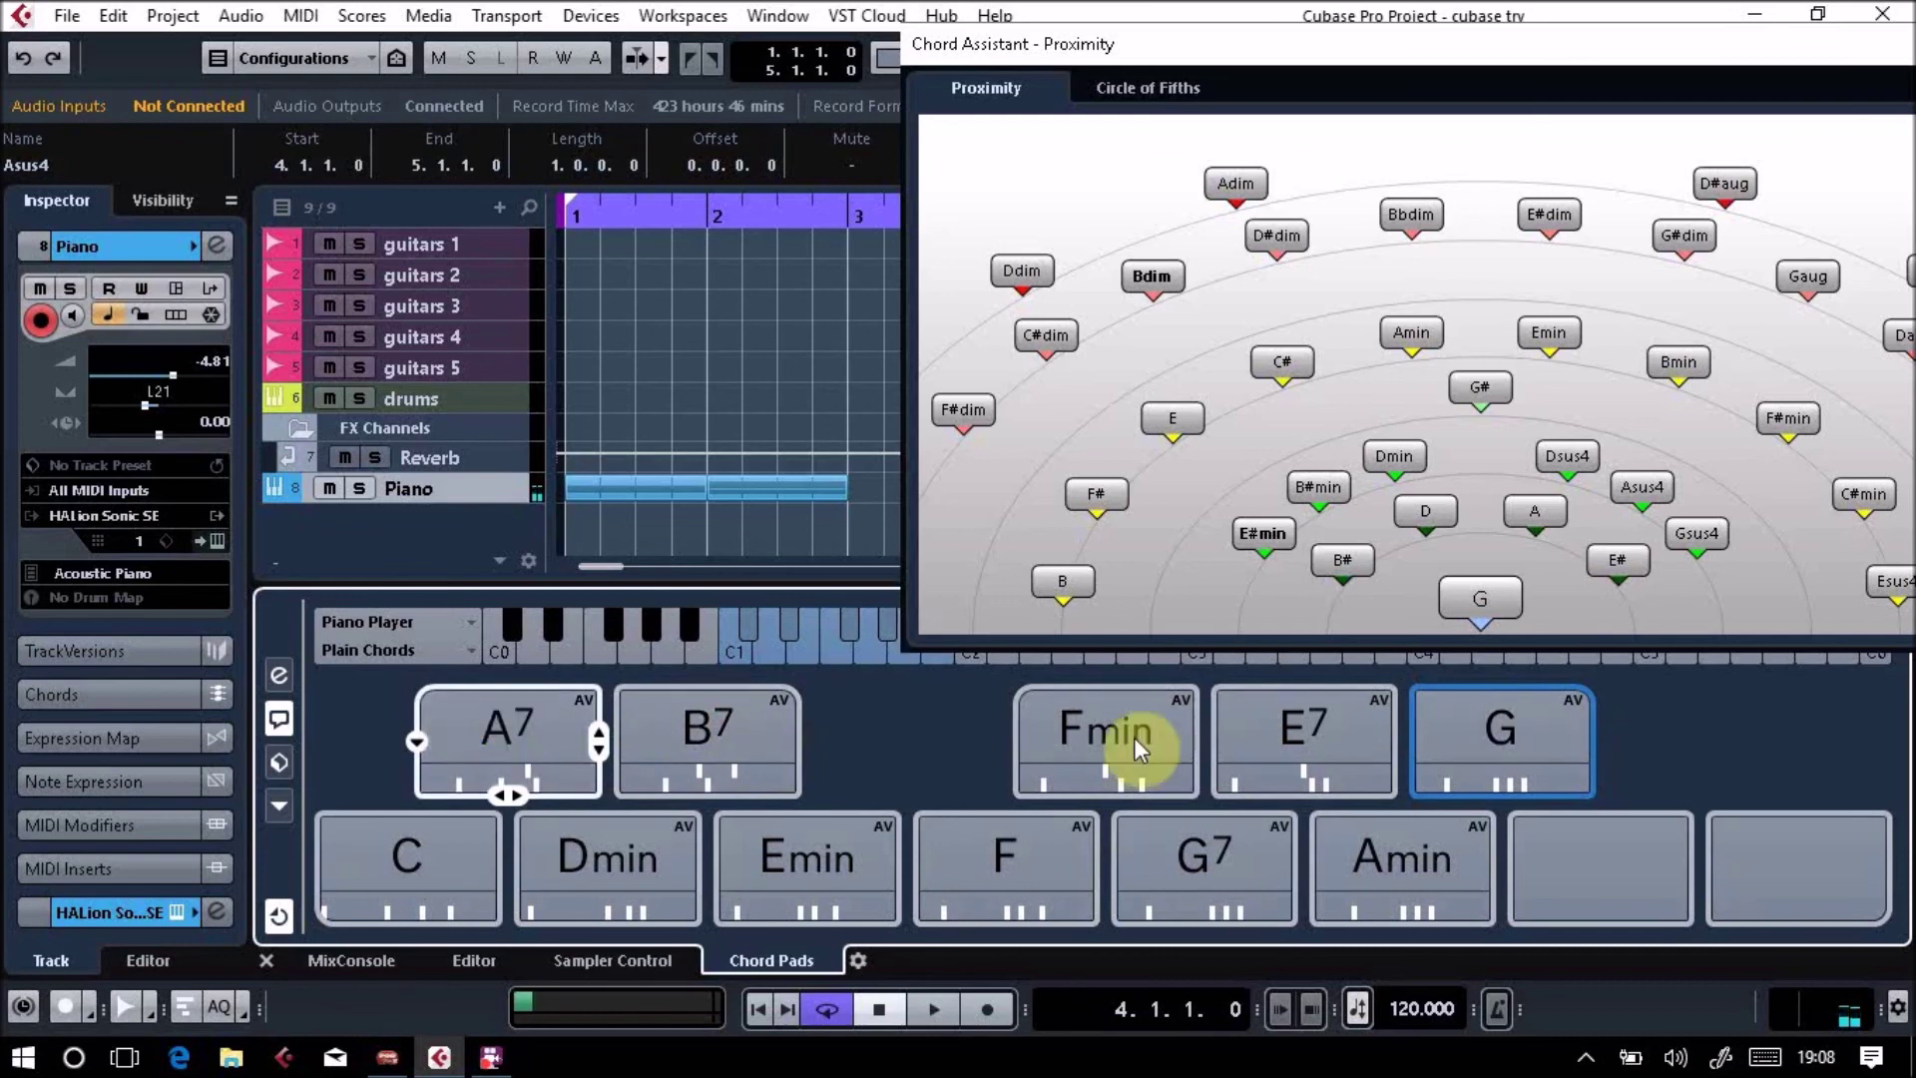
Assign Emin to a pad as the map's origin, then audition A, F#min, B#min, B#, Amin and F#.
mouse_move(1547, 335)
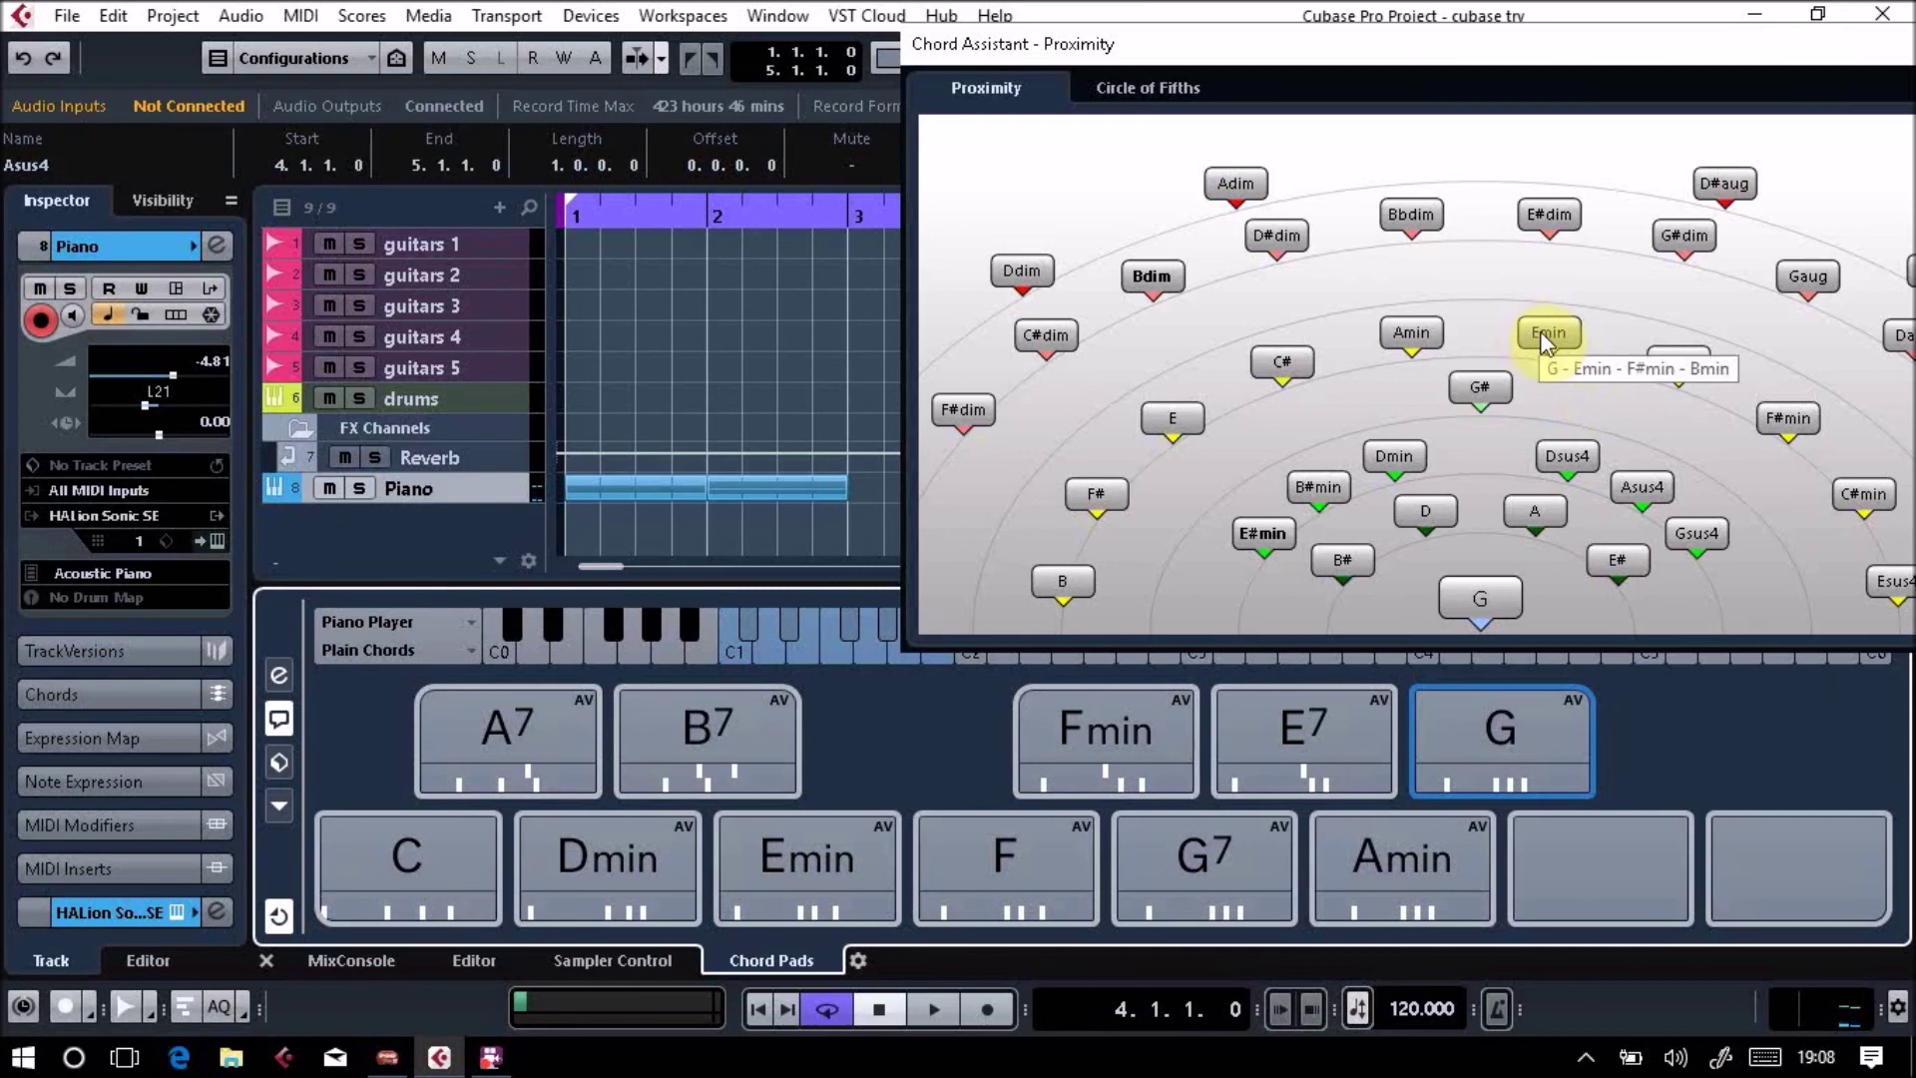
right_click(1547, 335)
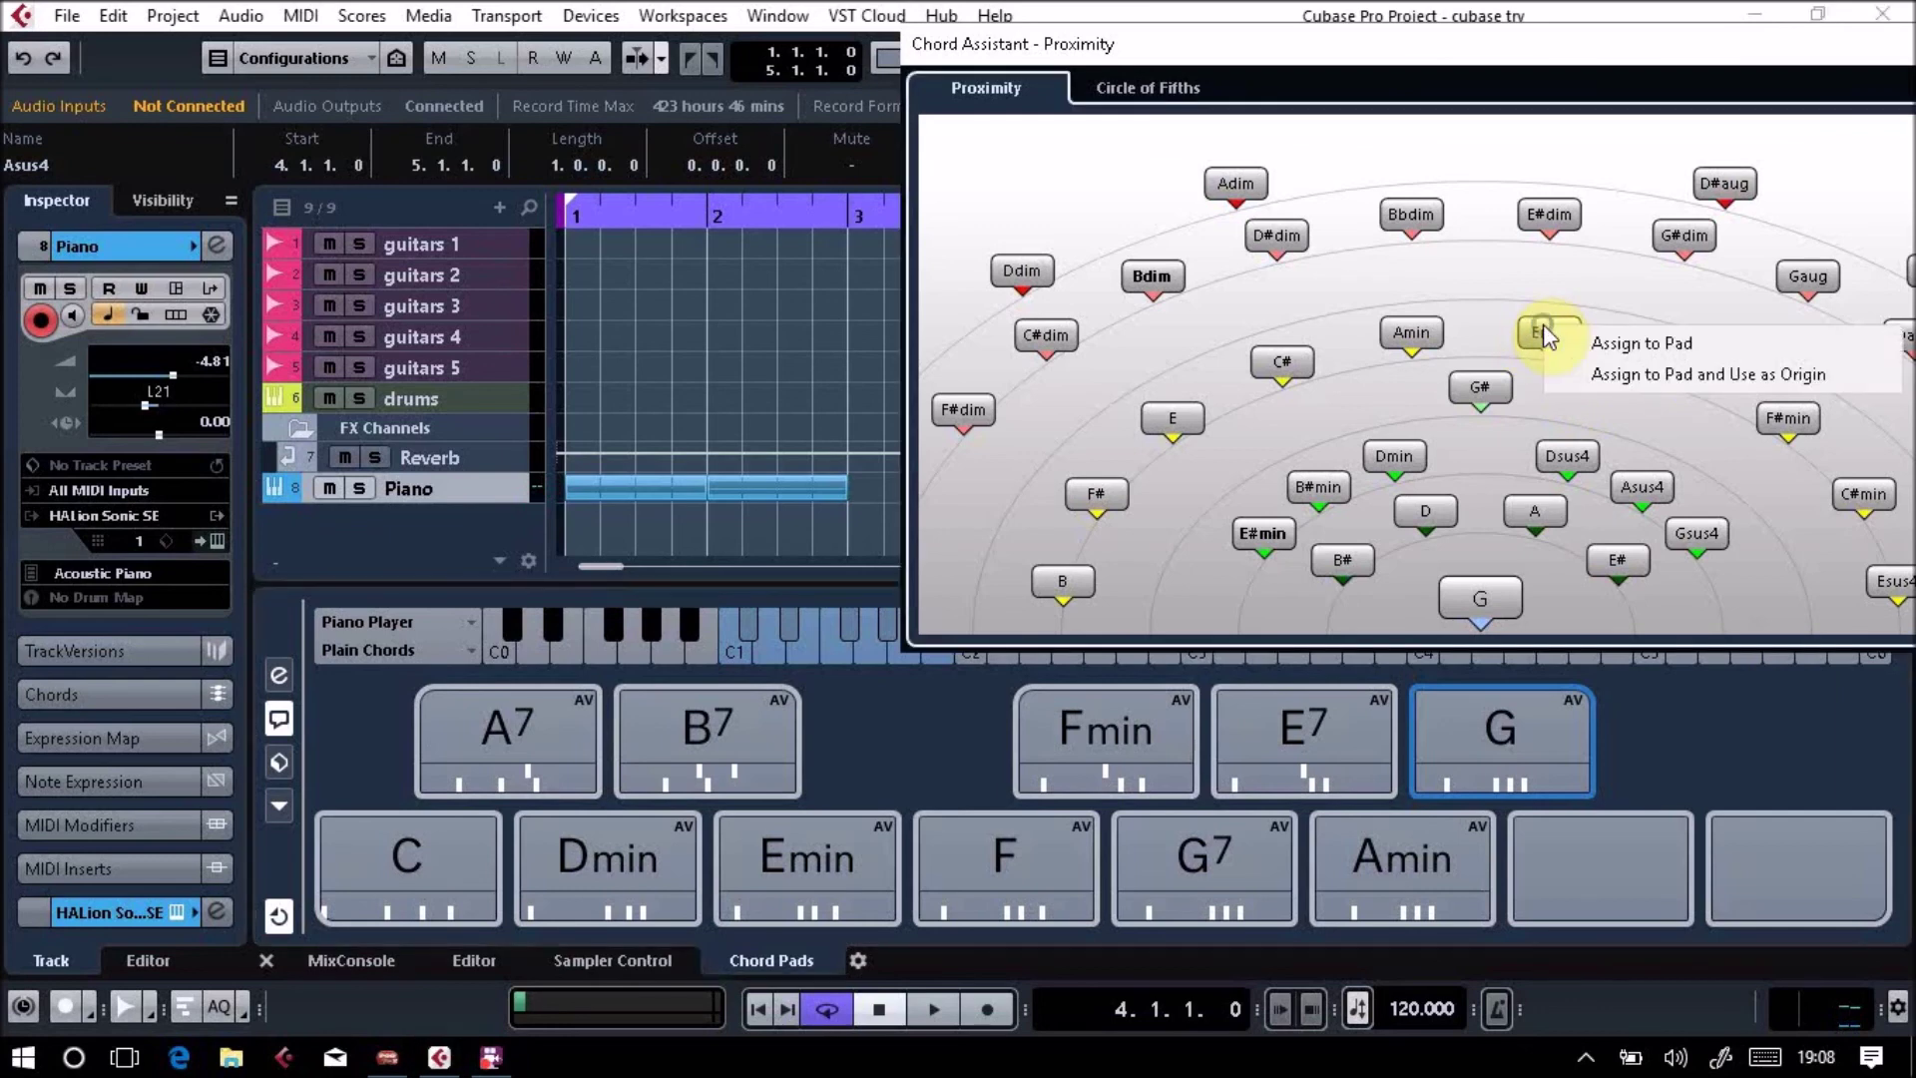
left_click(1601, 376)
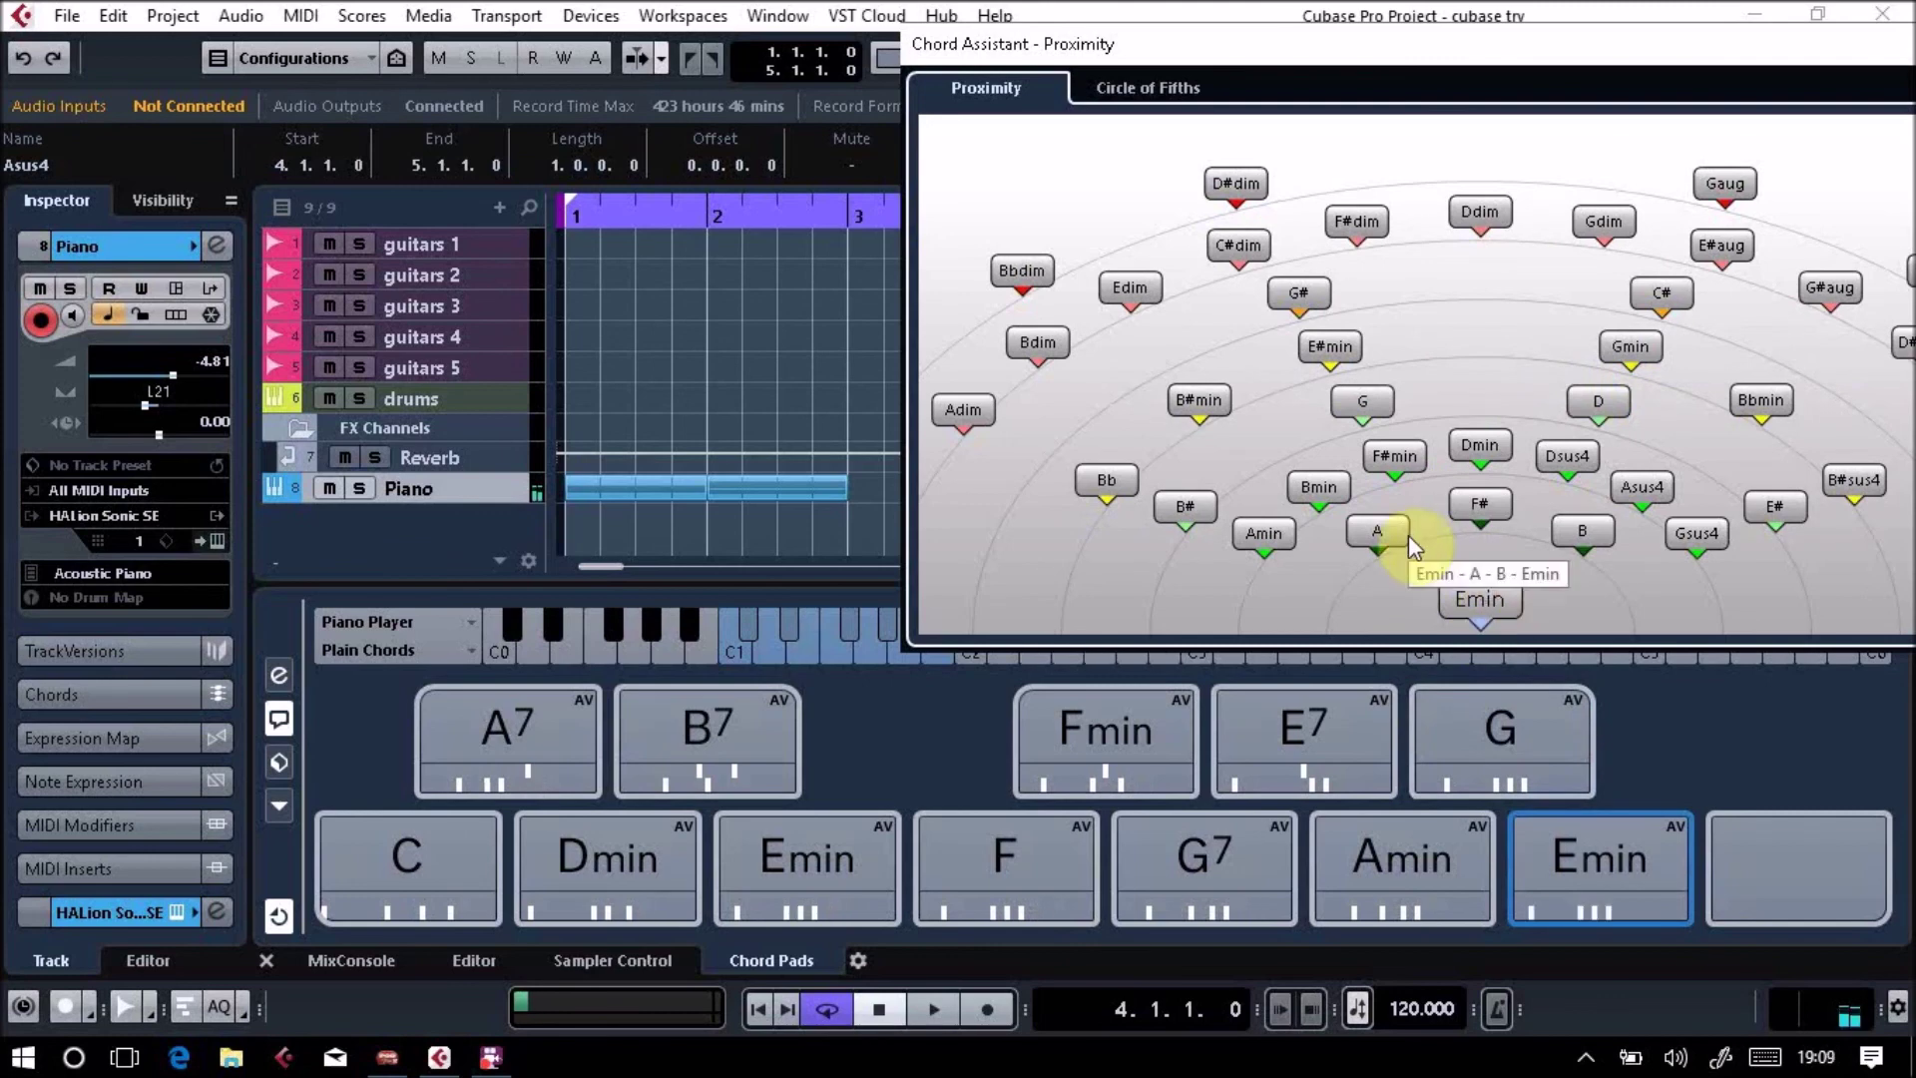
left_click(1382, 531)
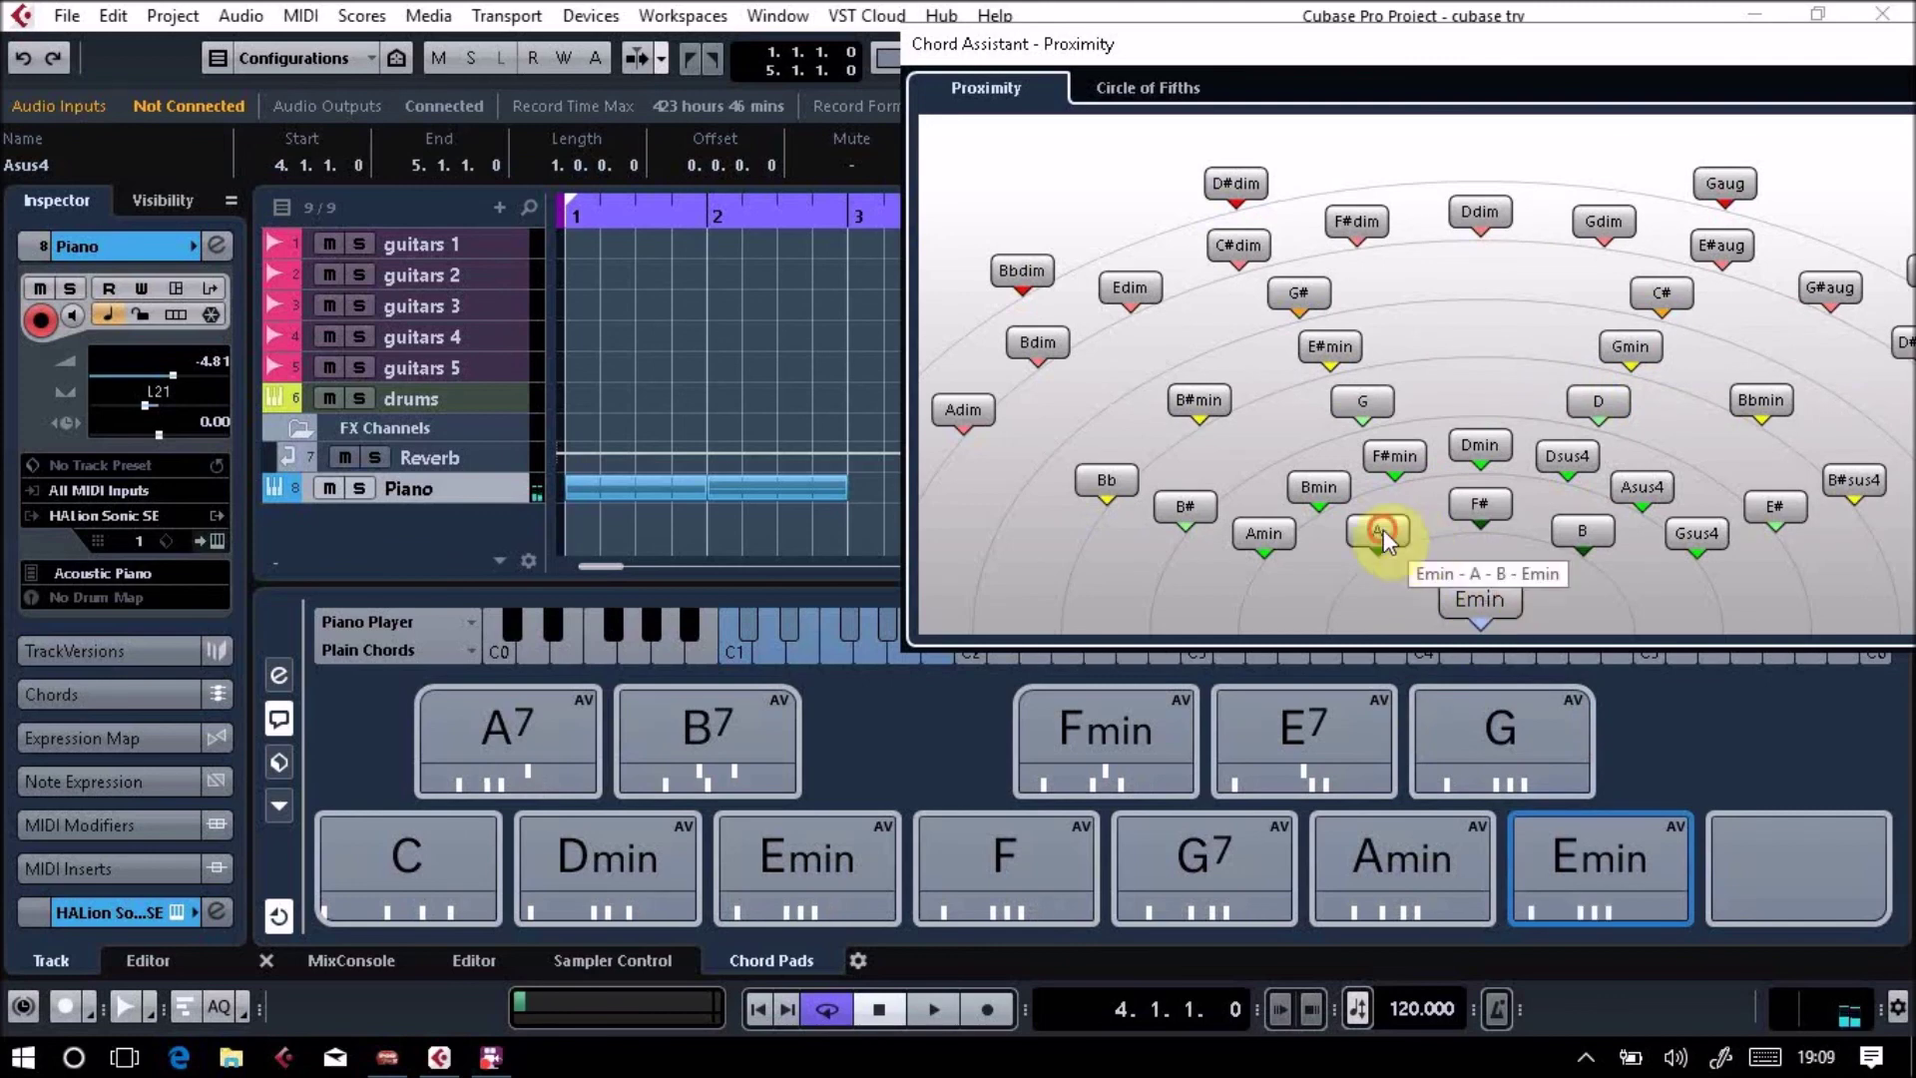
left_click(1390, 455)
left_click(1215, 409)
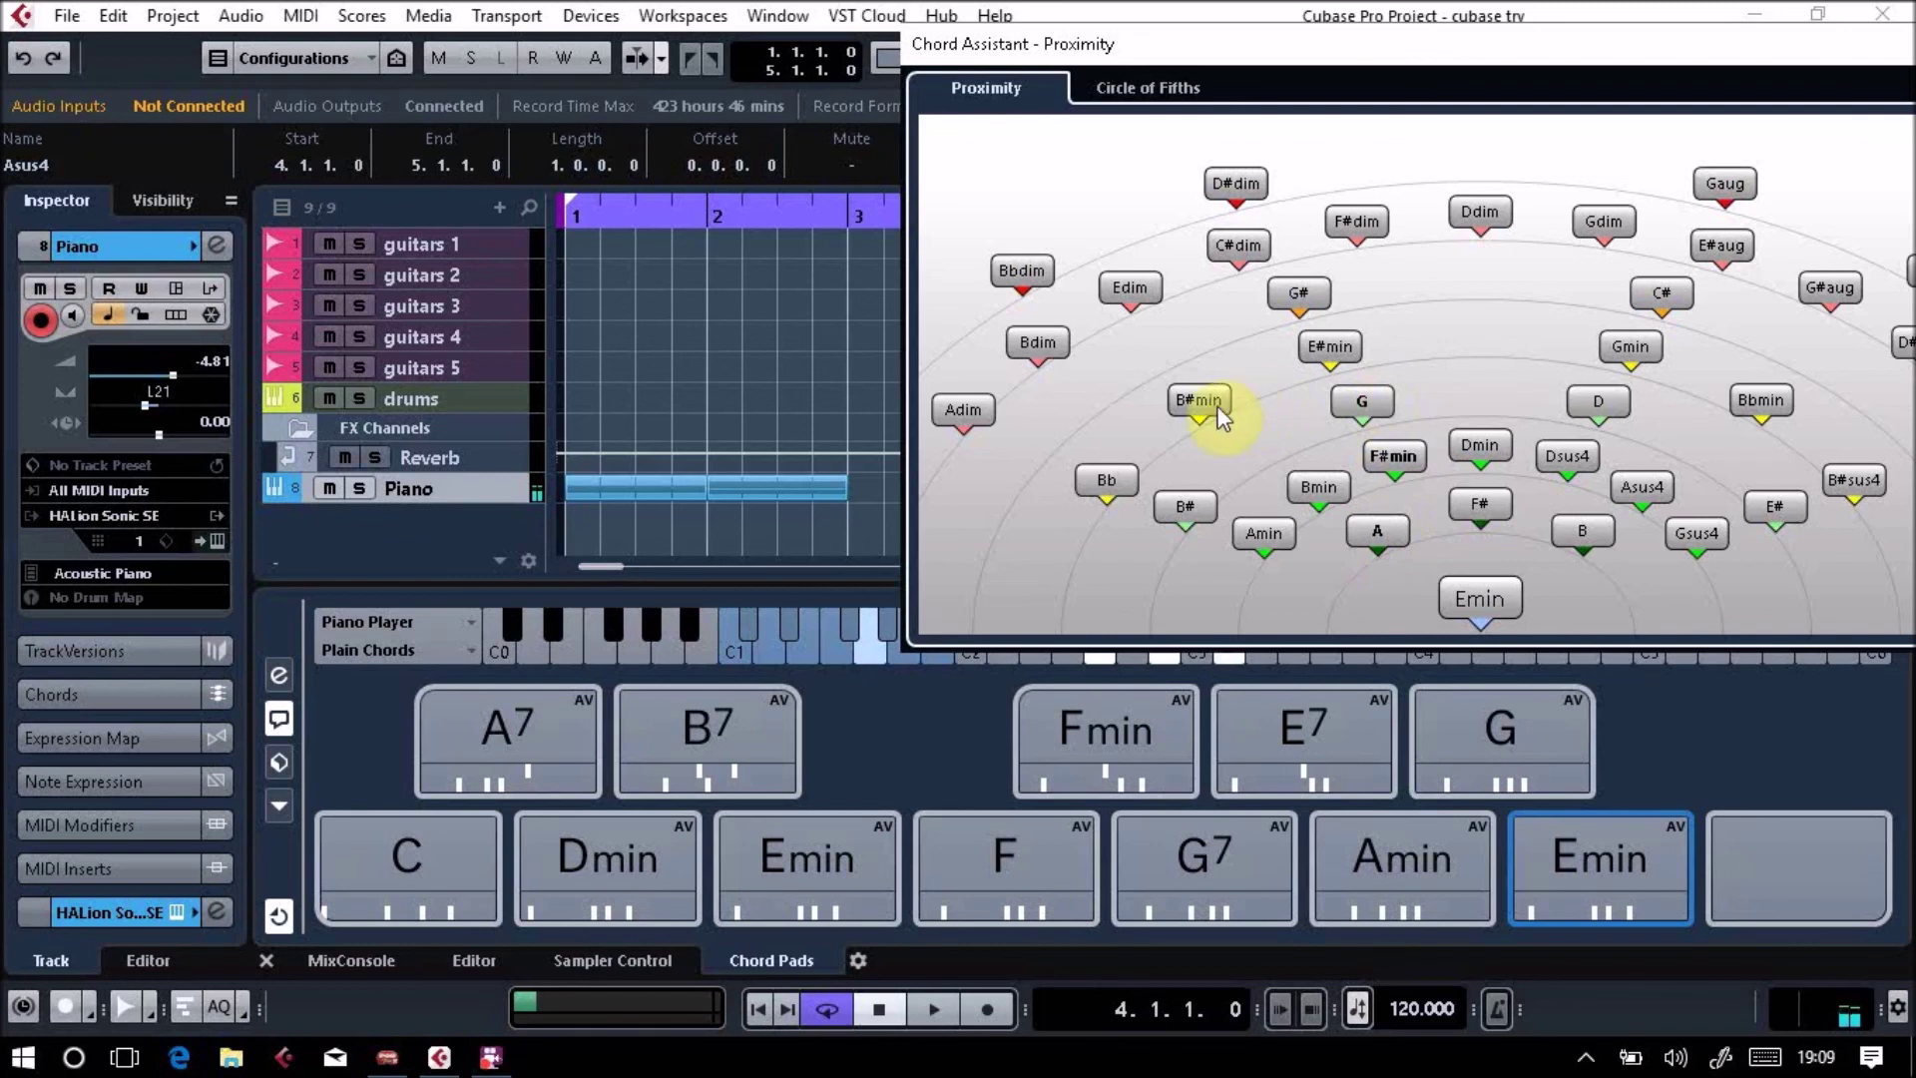
left_click(1191, 509)
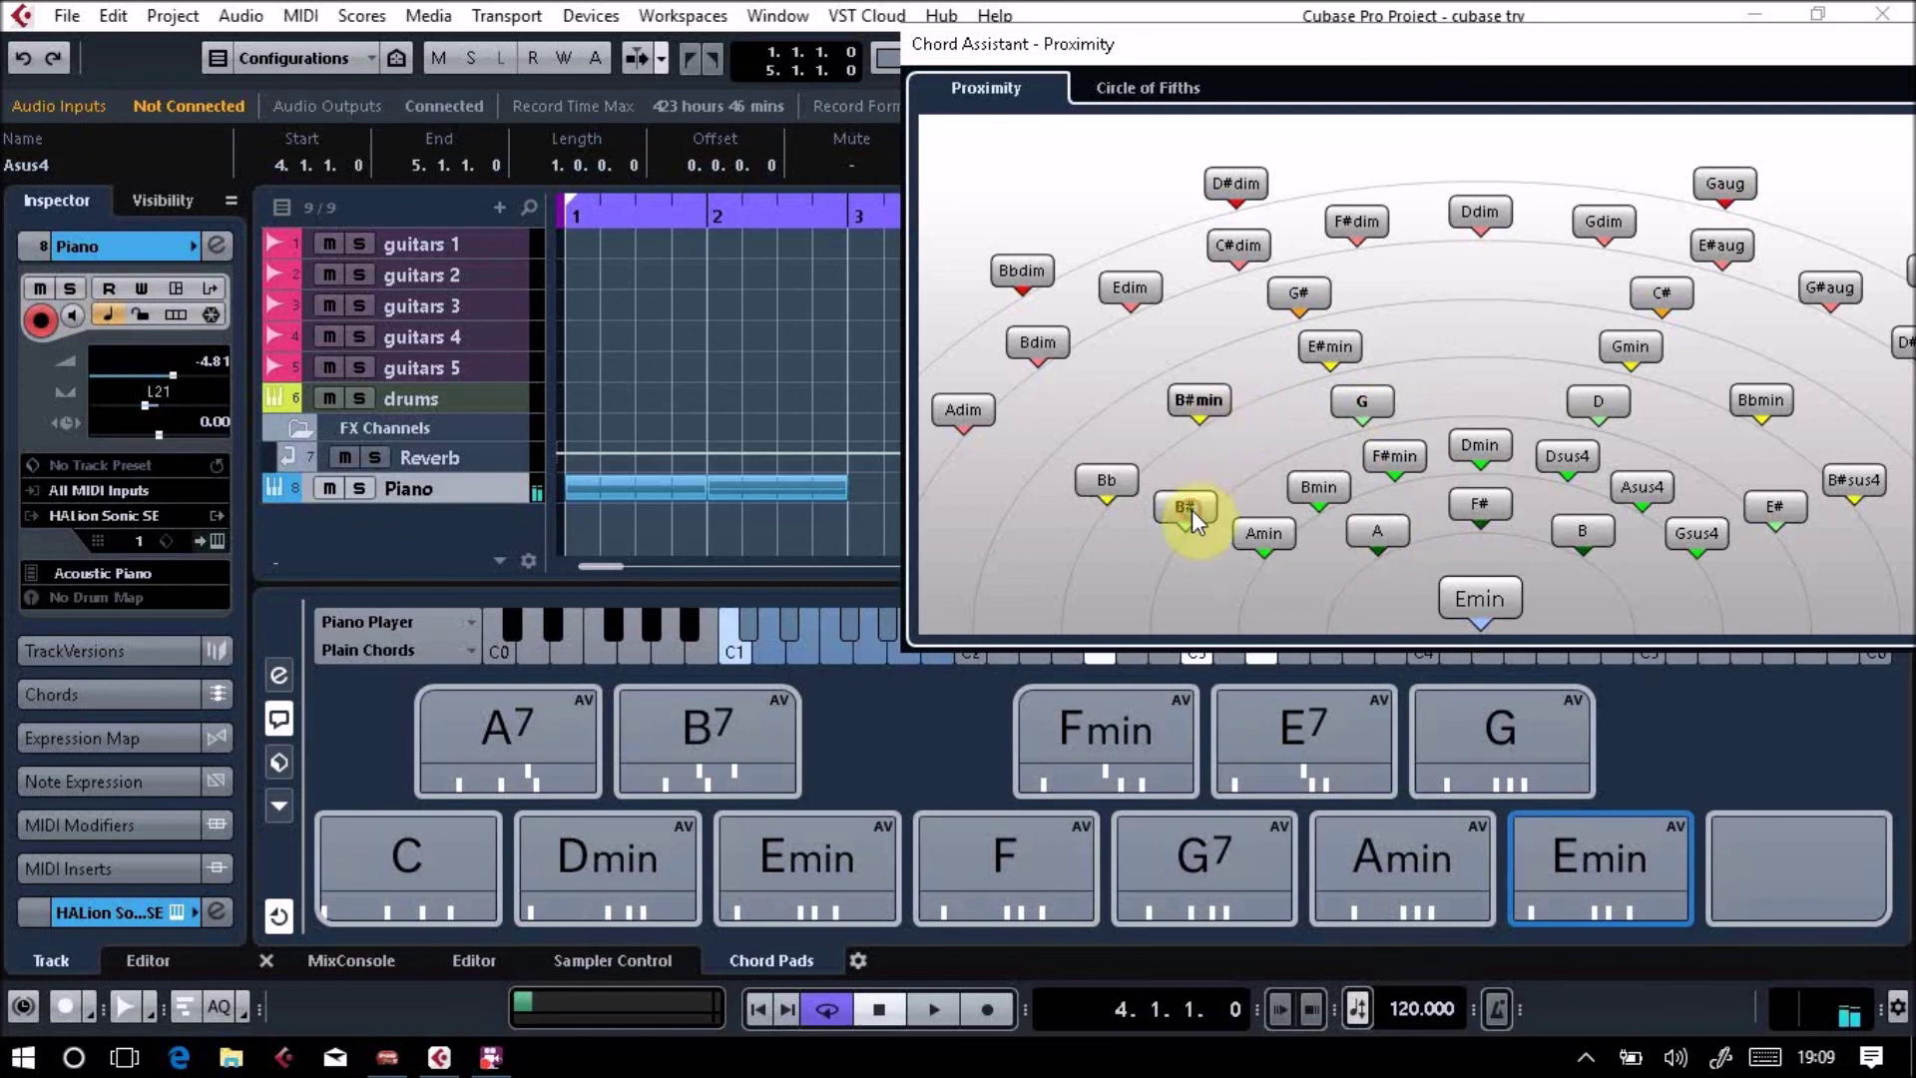
left_click(1279, 531)
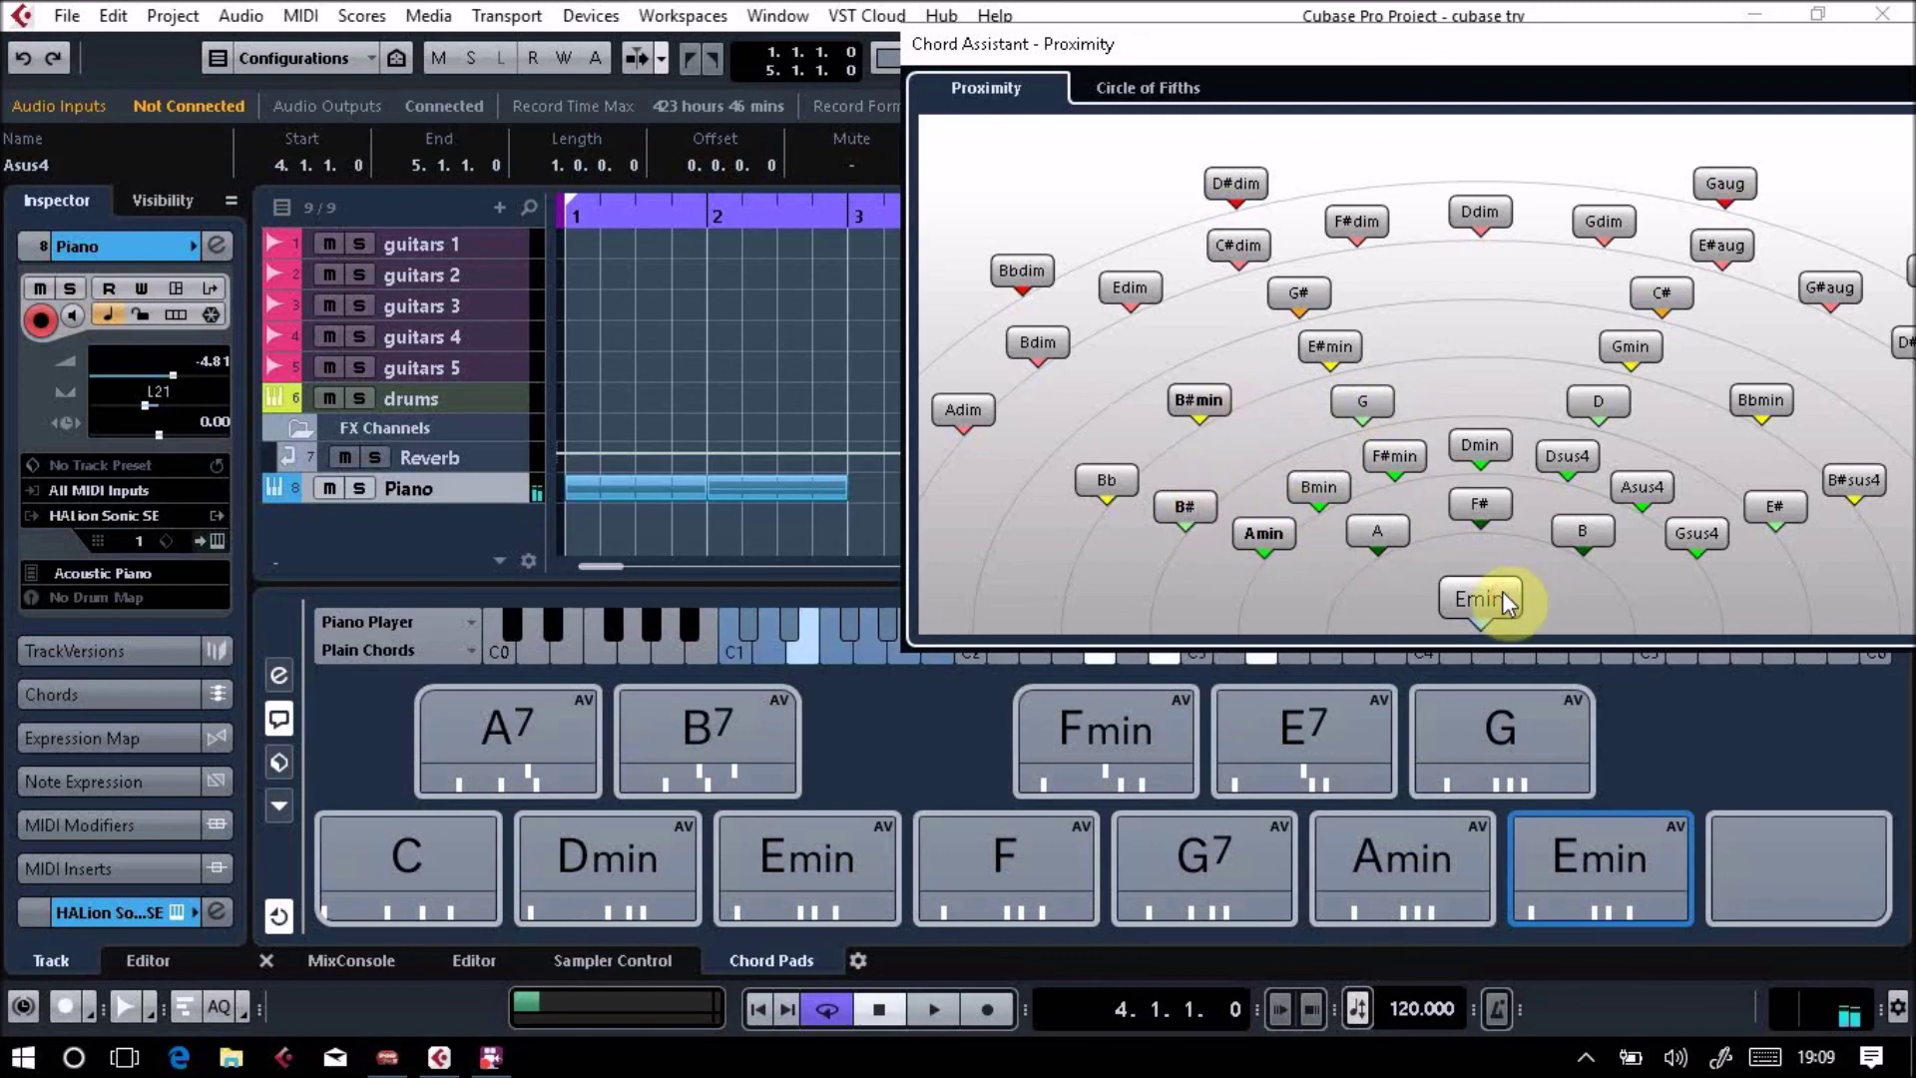
left_click(1486, 507)
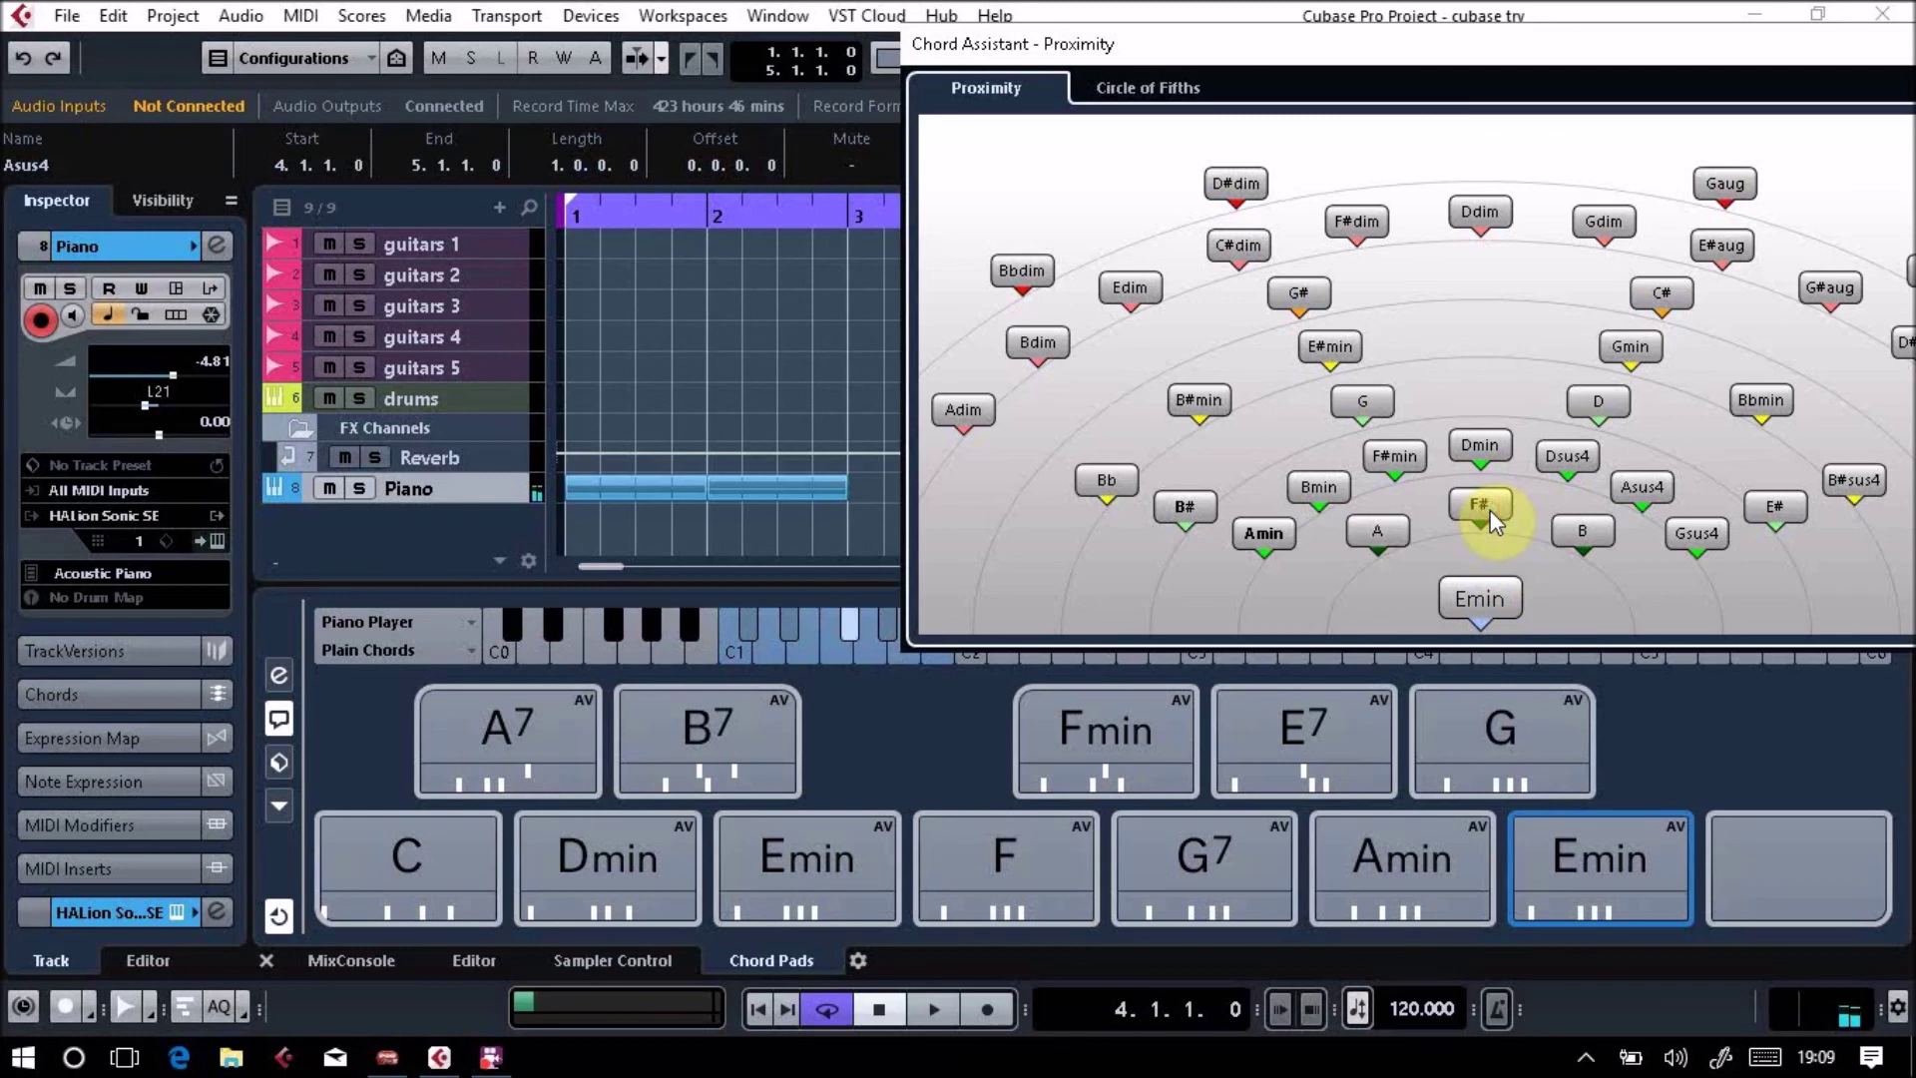
Put Bmin on the last empty pad, change it to Bmin6, and view the Circle of Fifths.
right_click(1319, 490)
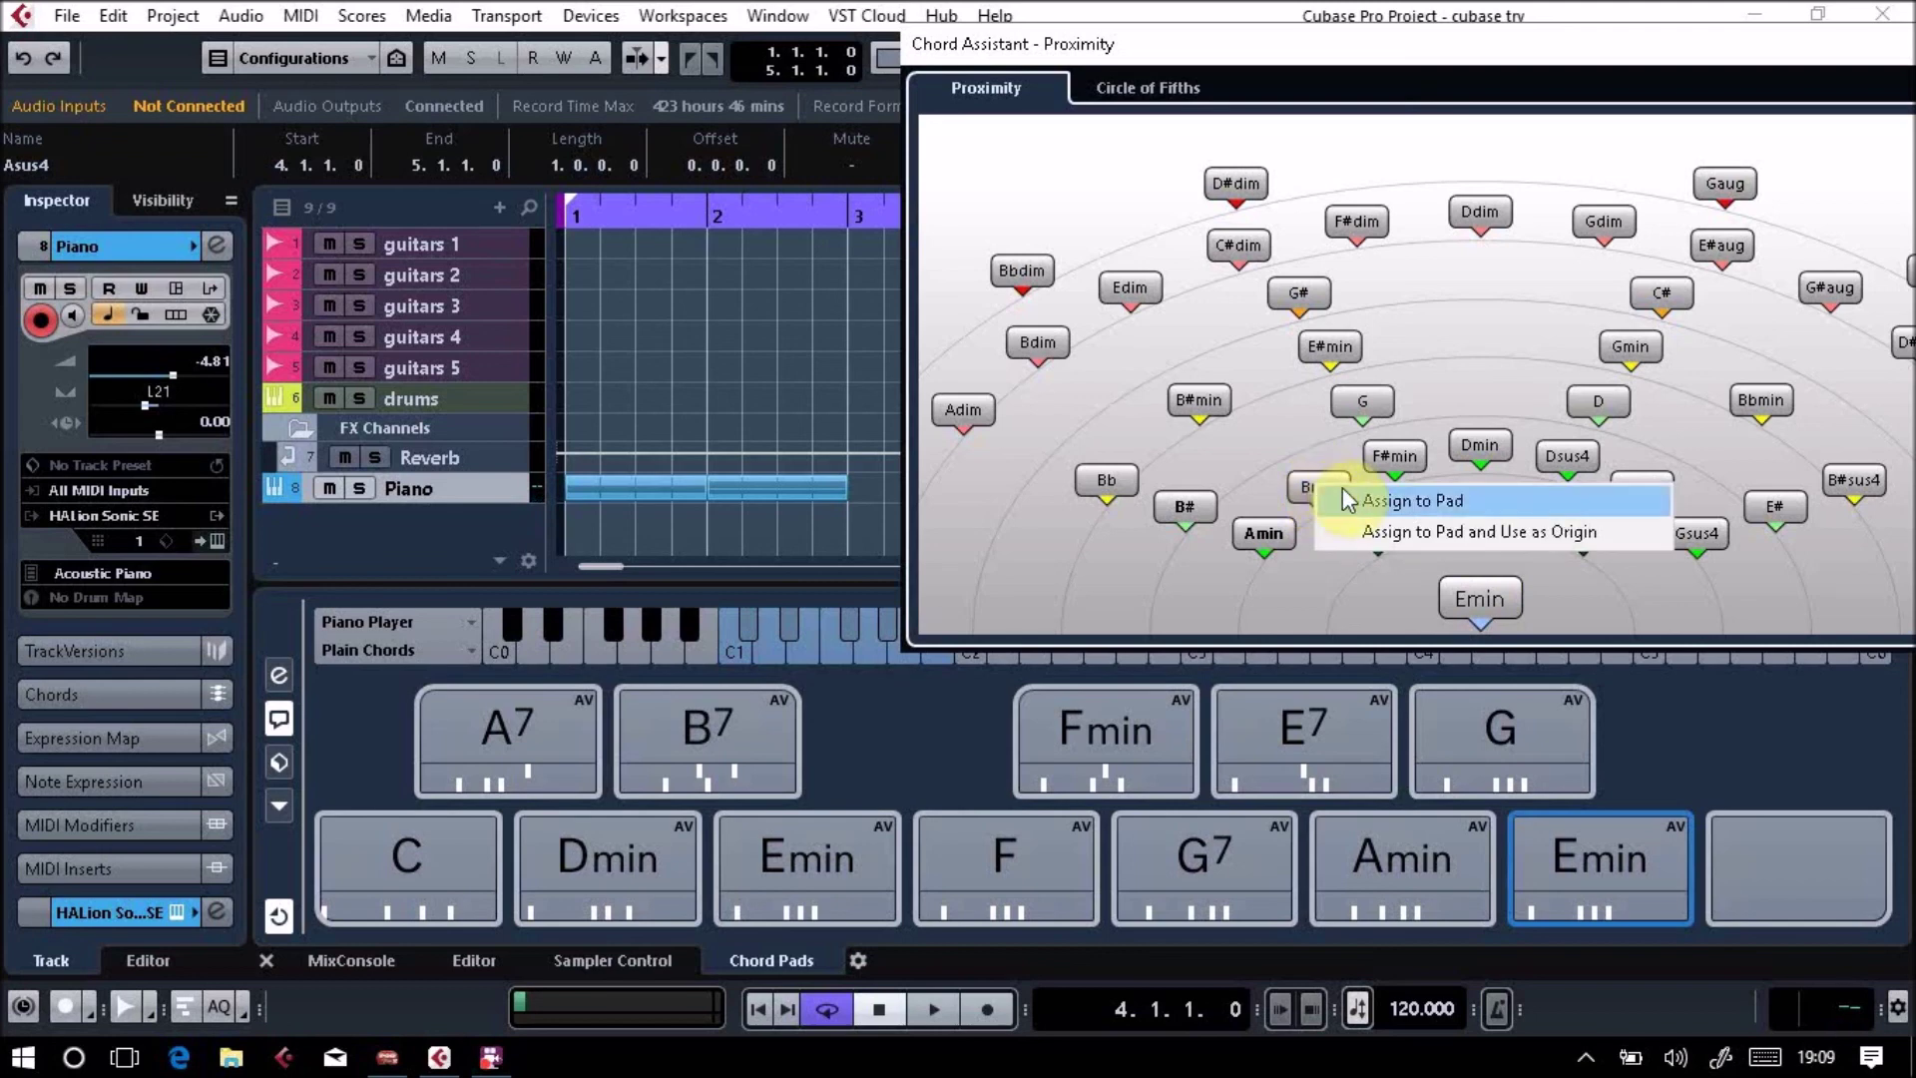
left_click(1347, 498)
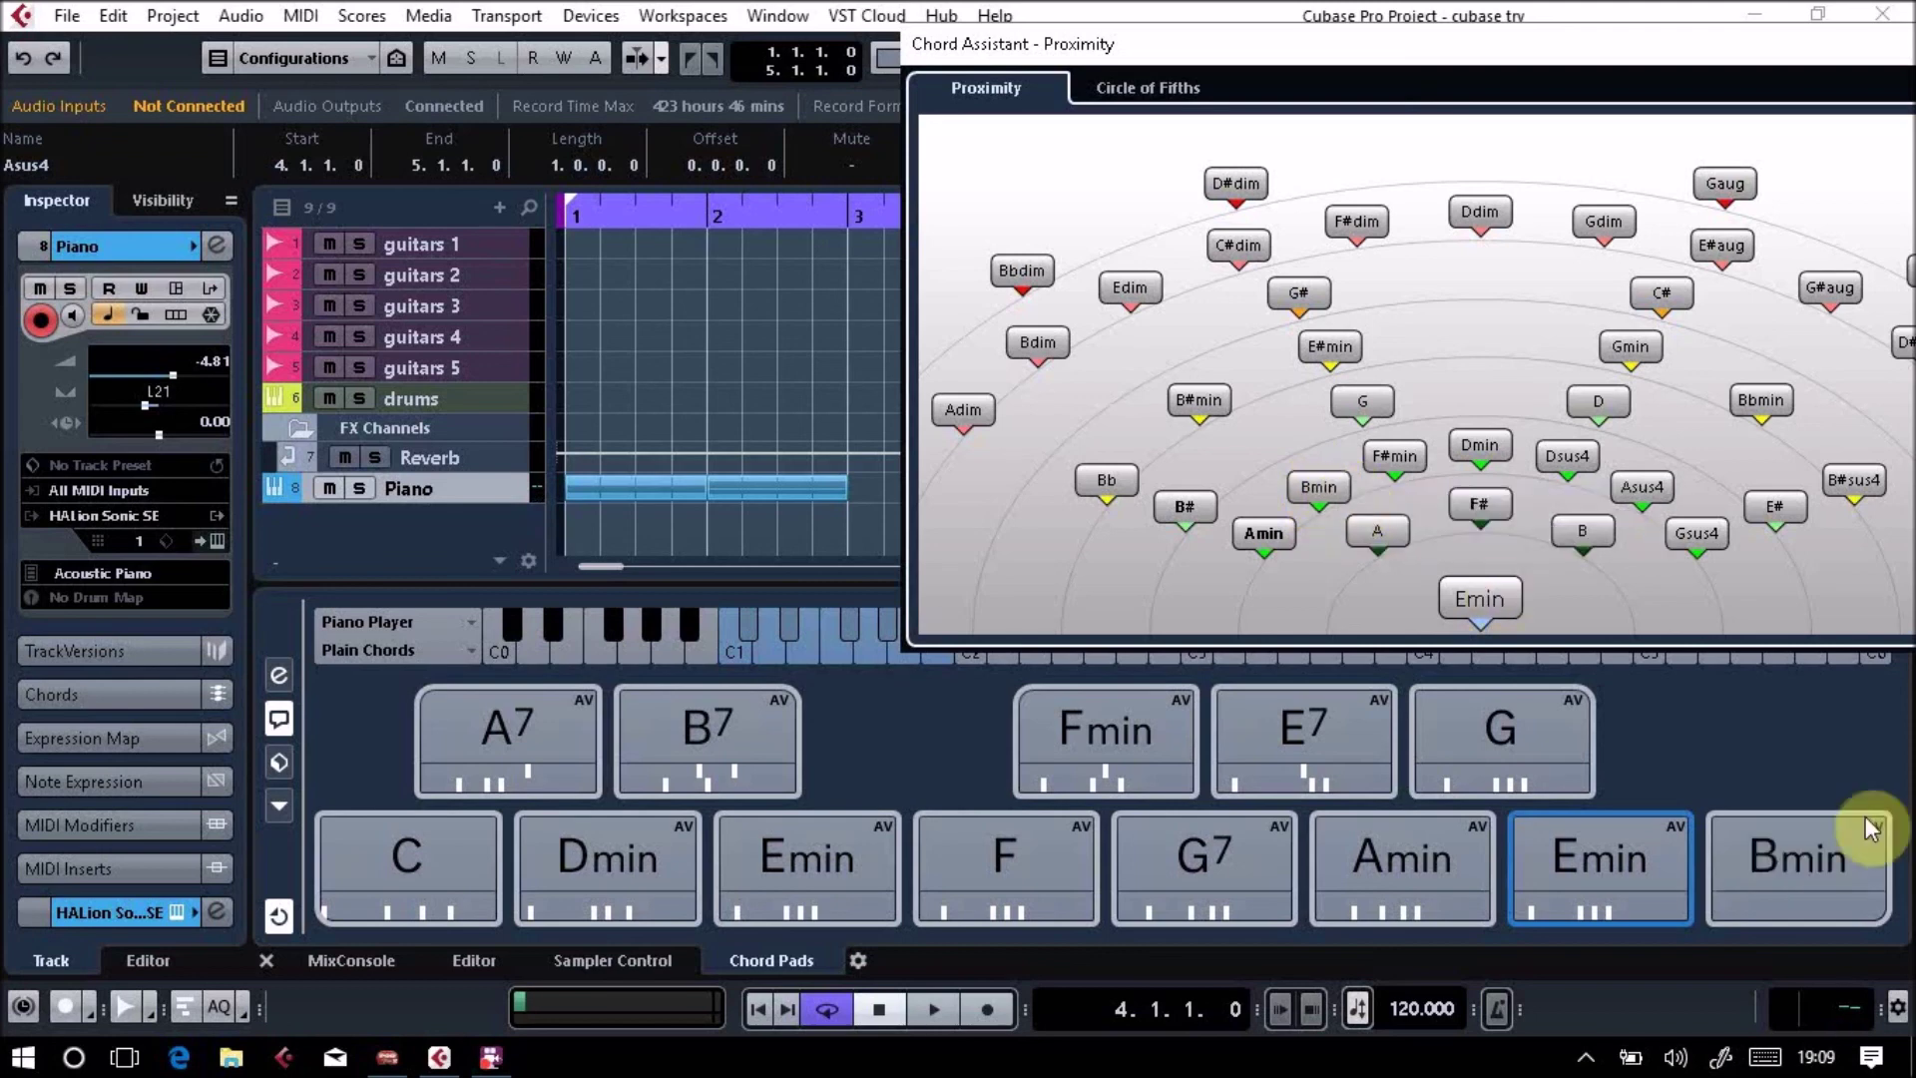
left_click(1810, 917)
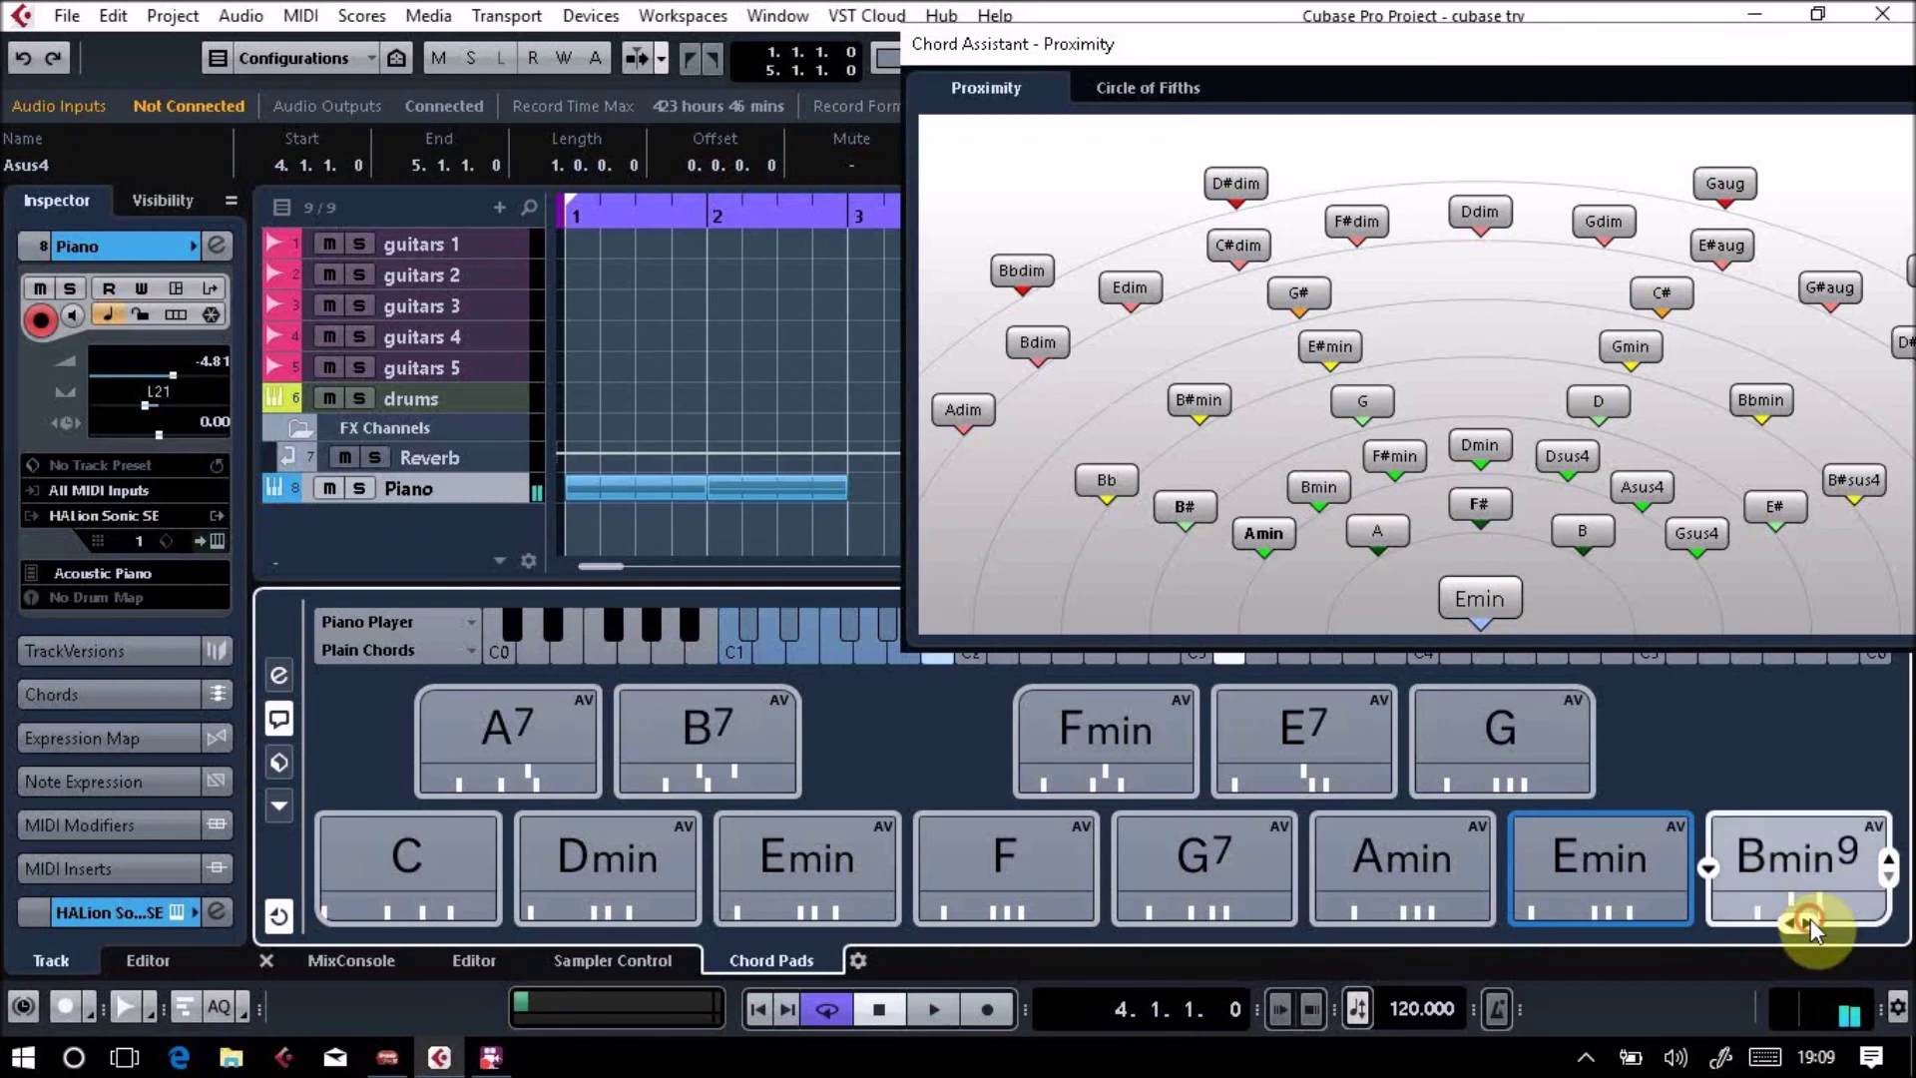
left_click(1786, 839)
left_click(1796, 914)
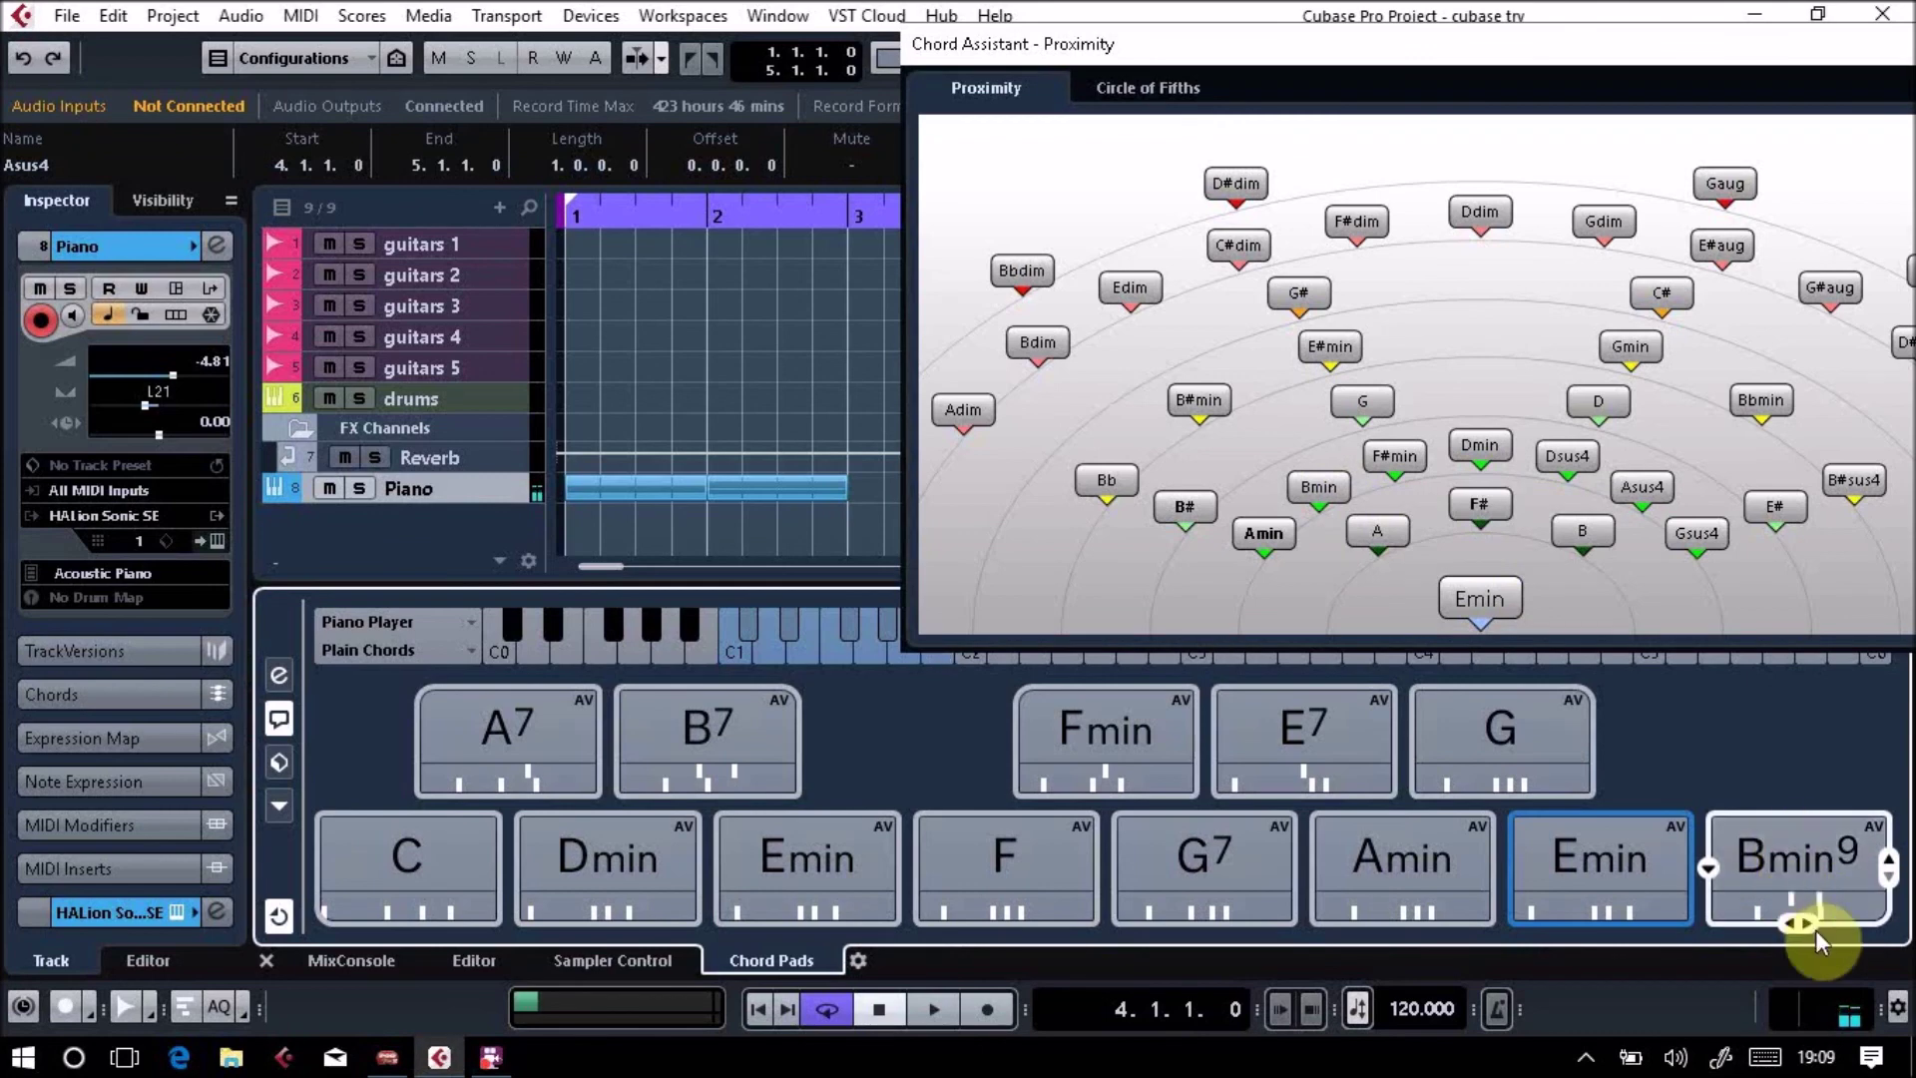
left_click(1789, 849)
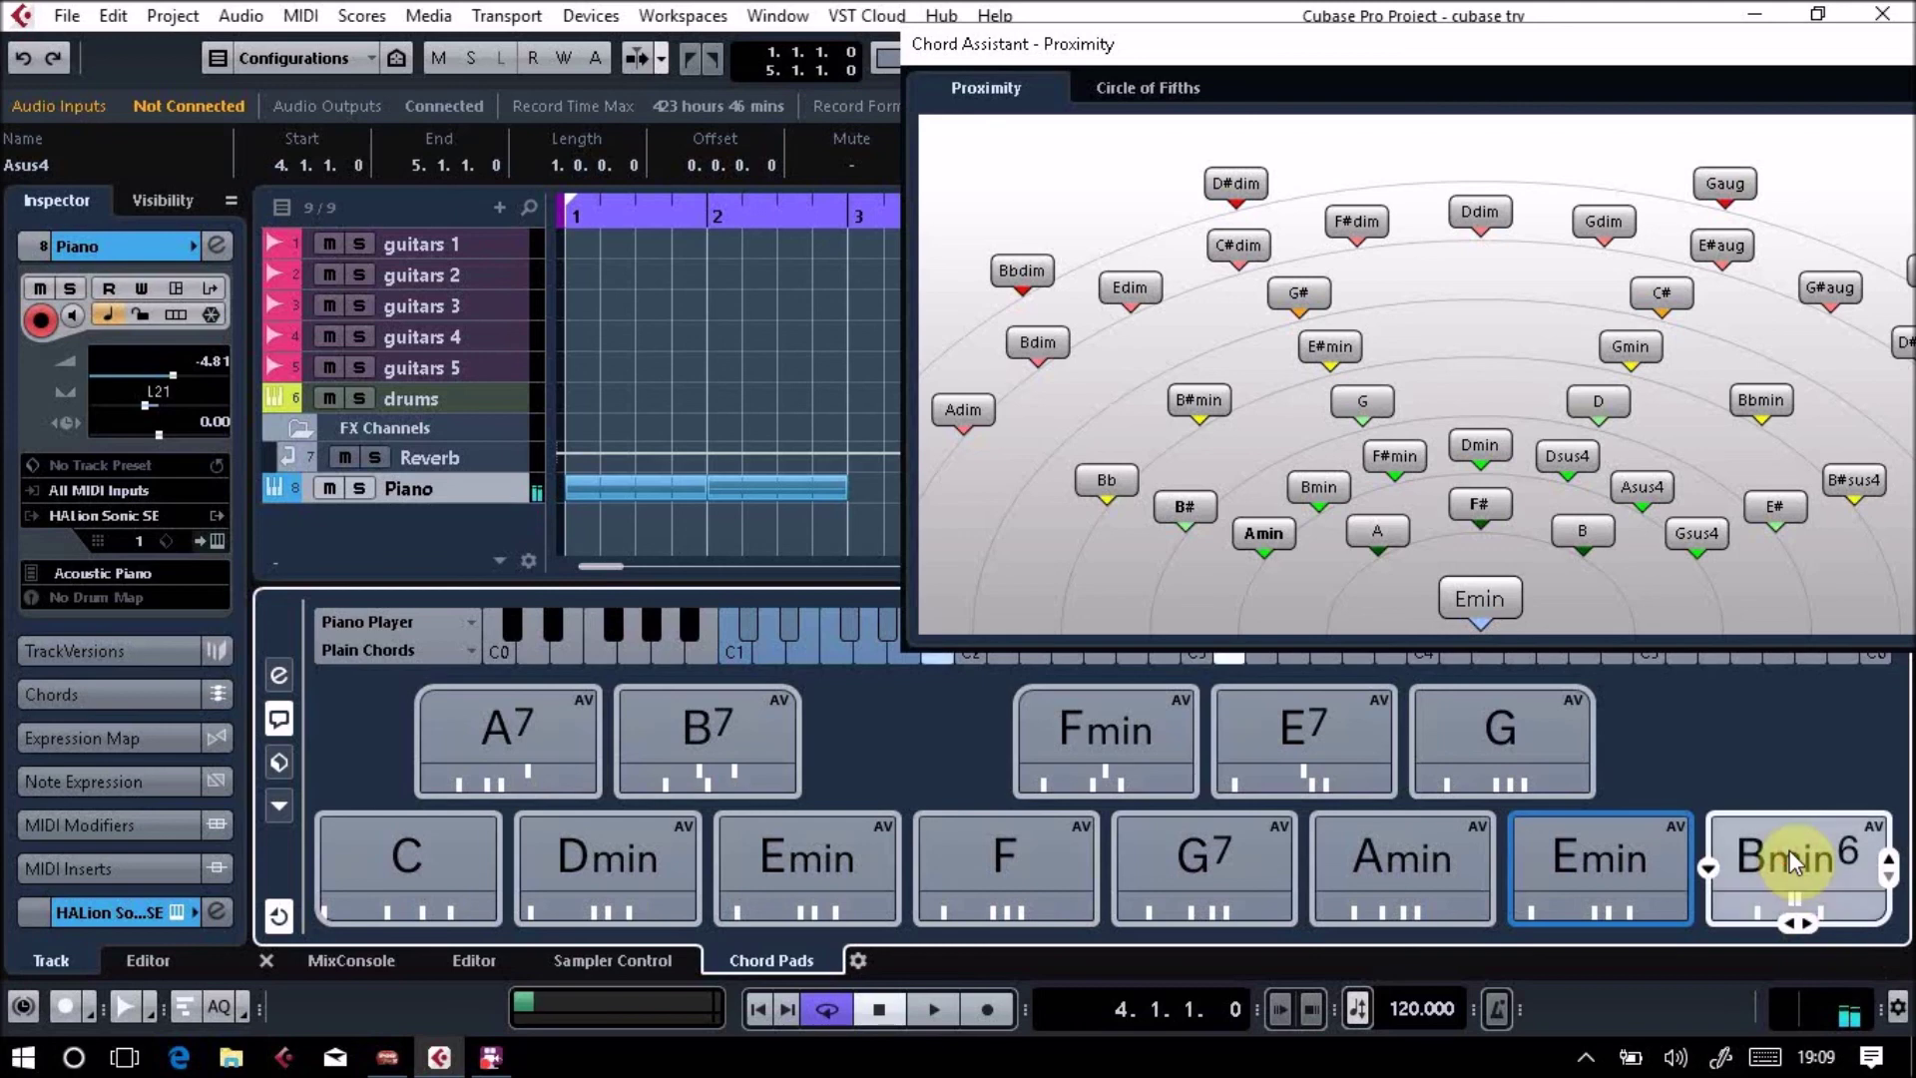
left_click(1789, 849)
left_click(1790, 850)
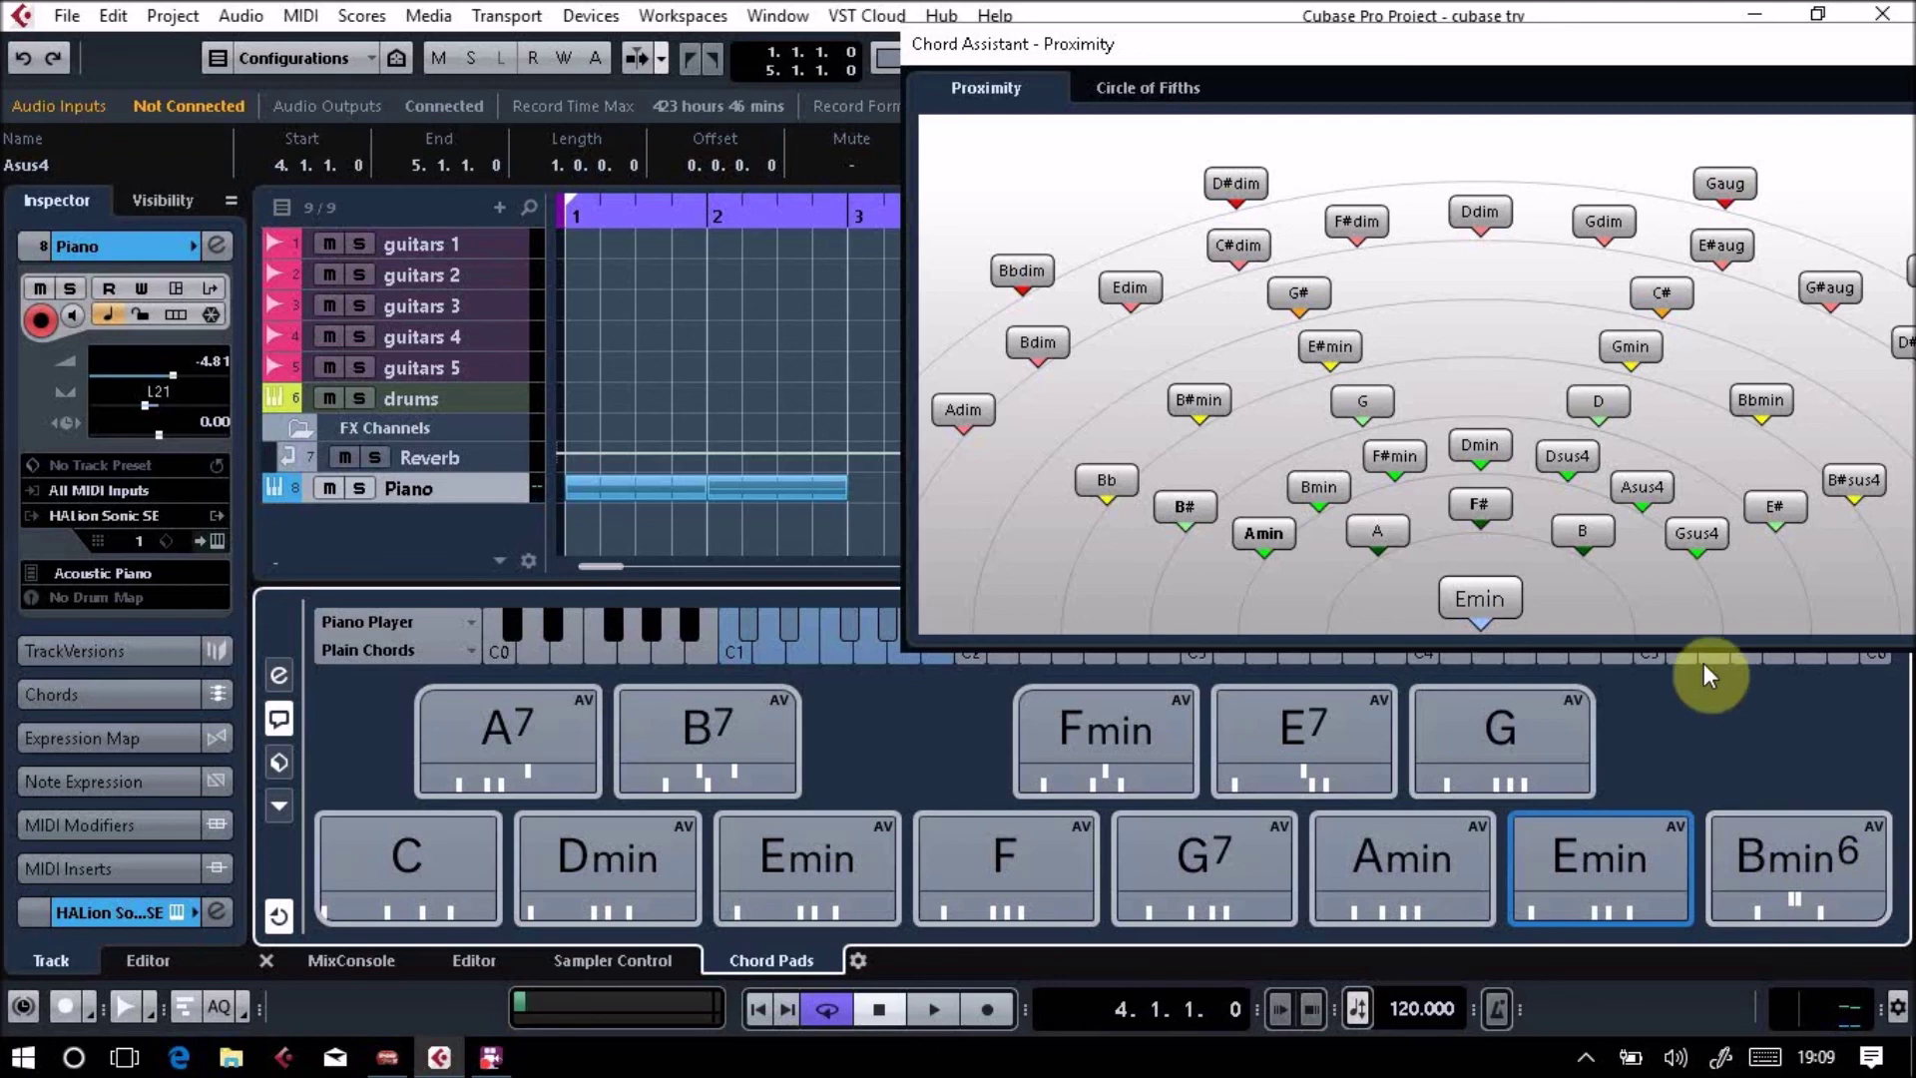
left_click(1174, 86)
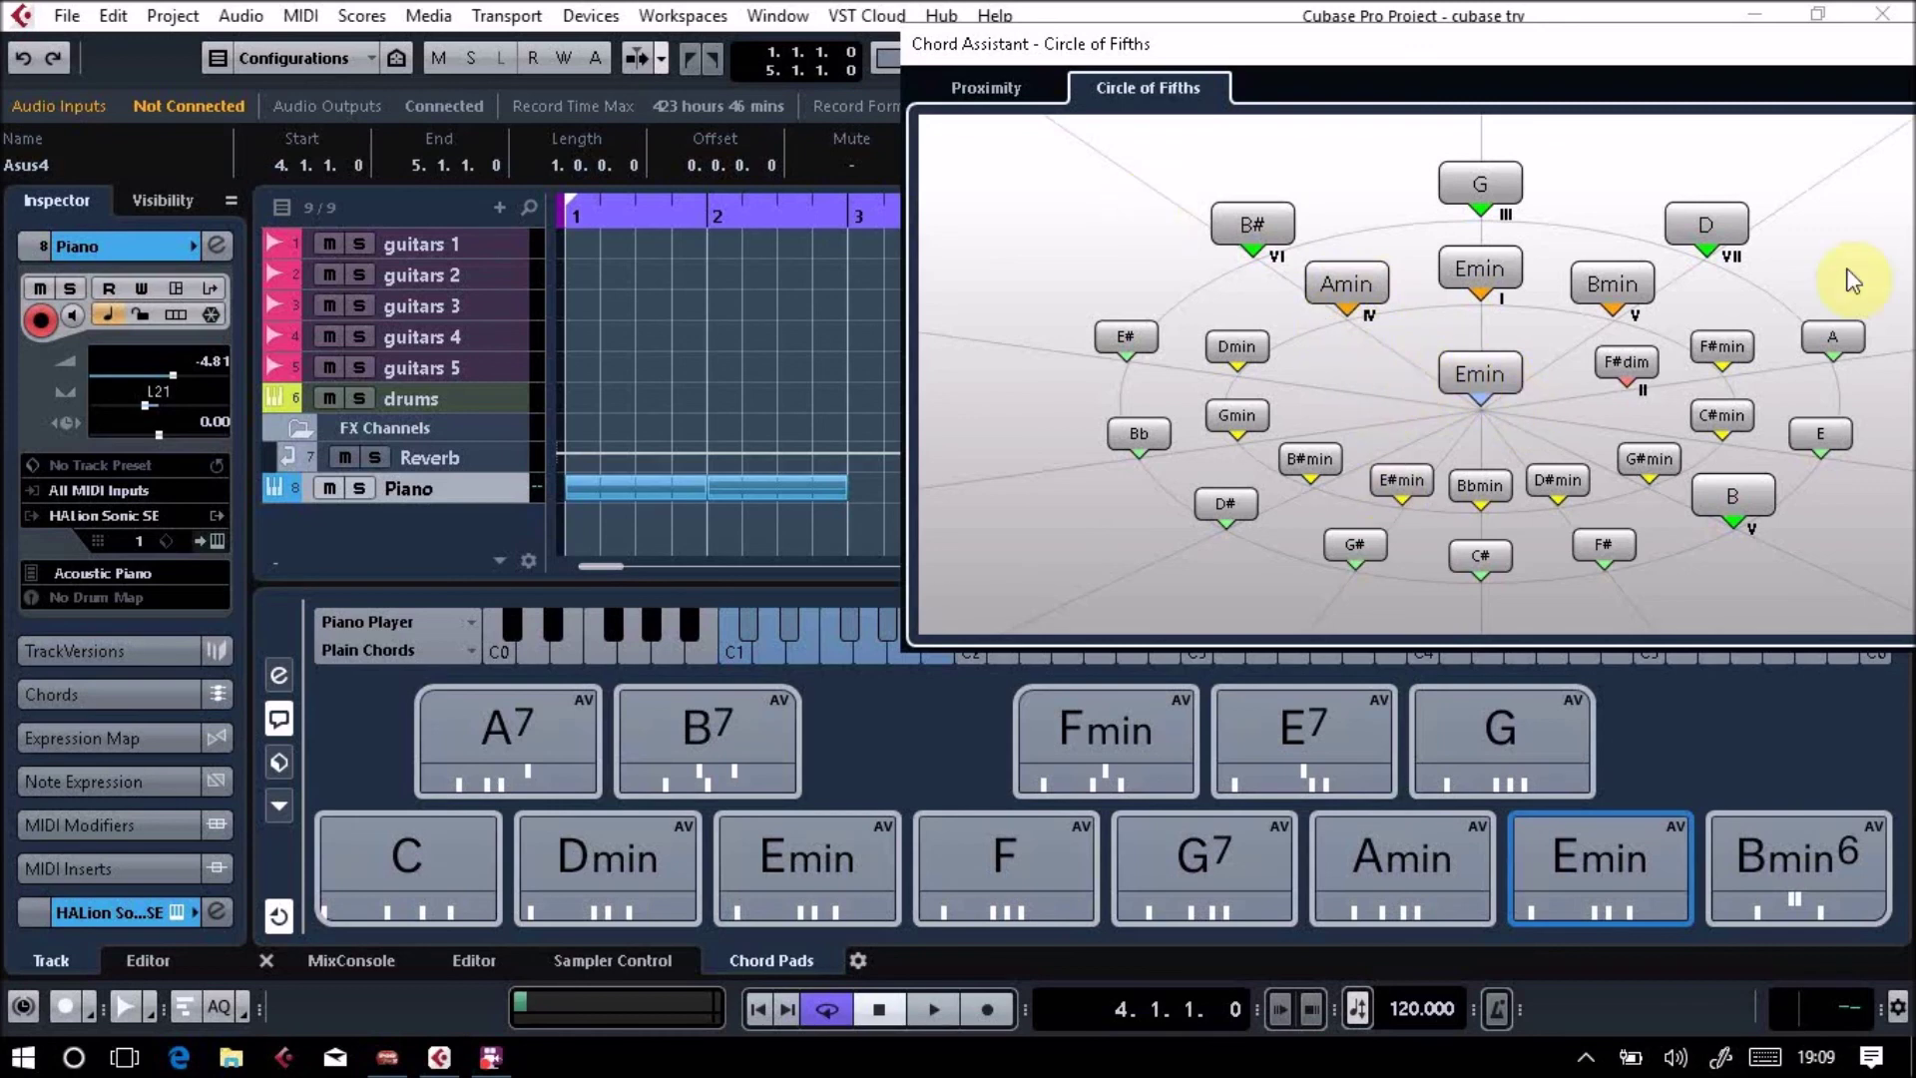
left_click(989, 90)
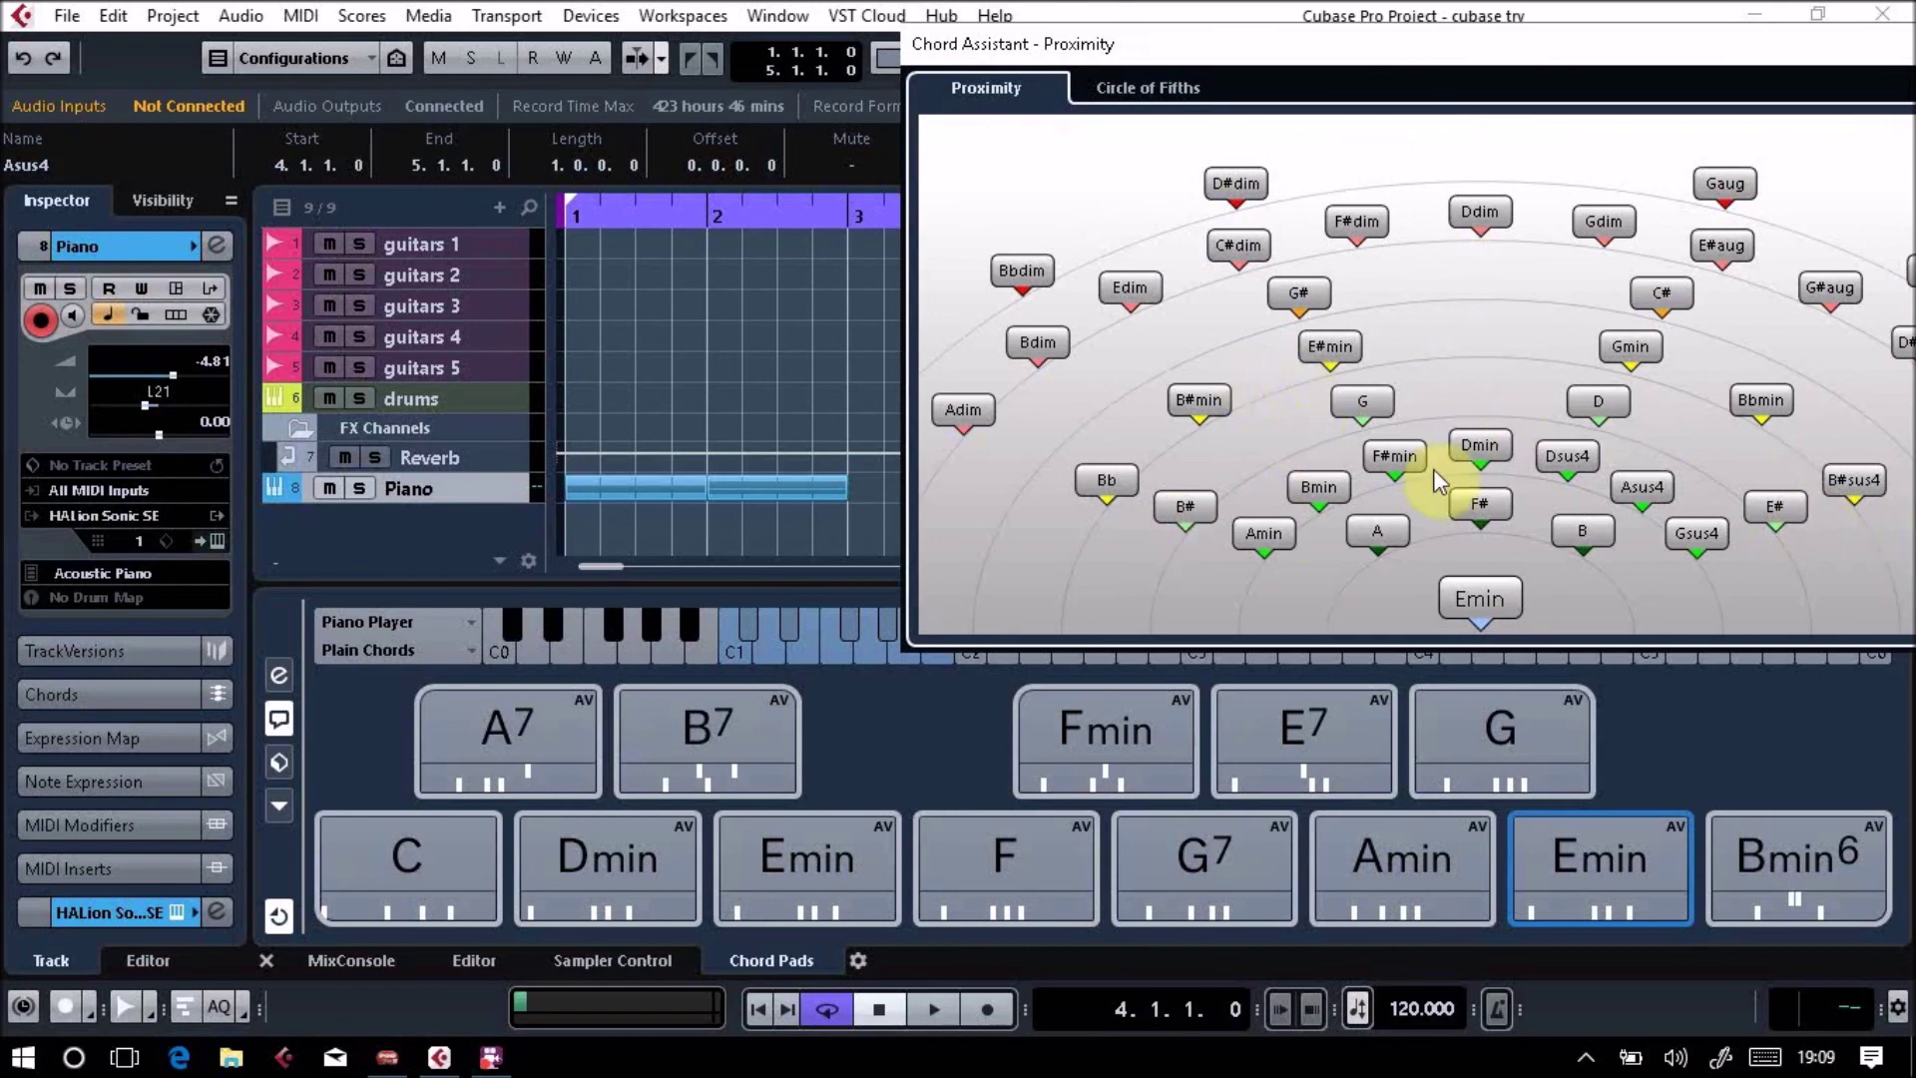
mouse_move(1484, 505)
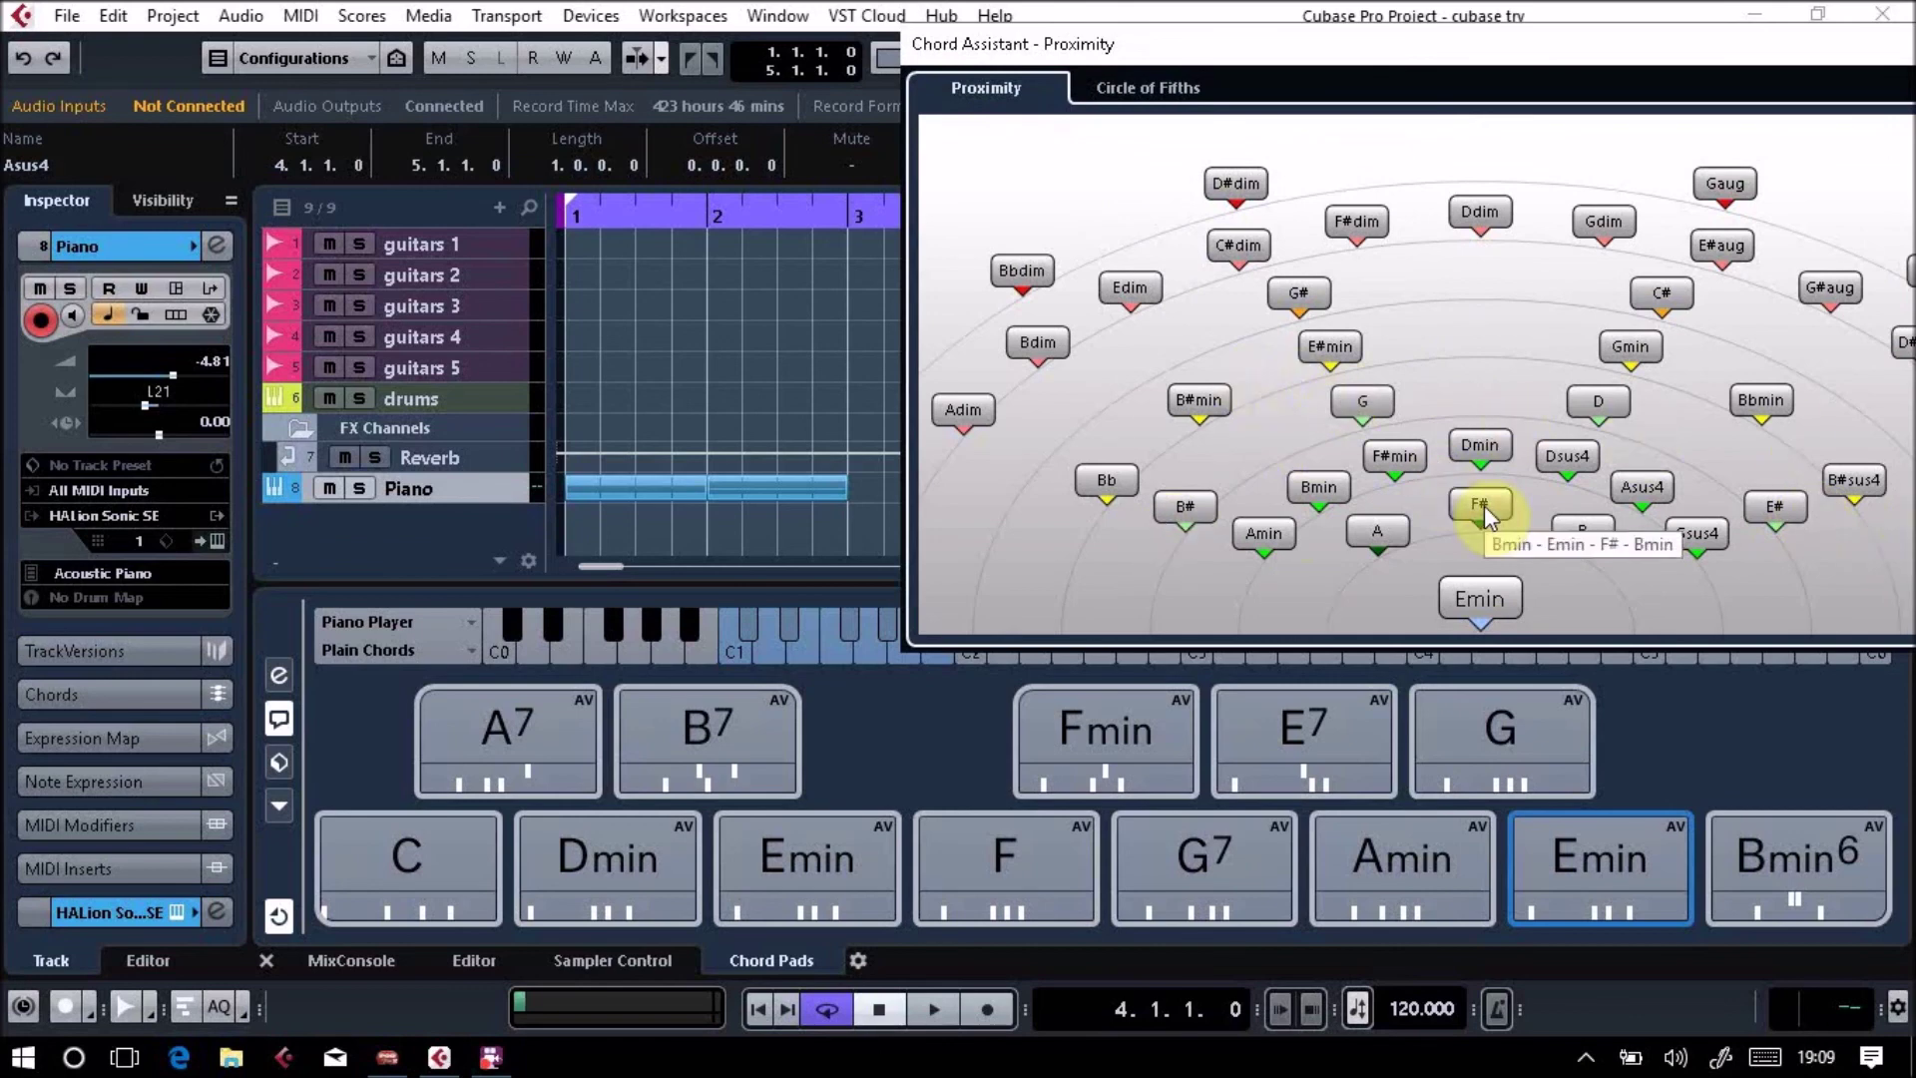